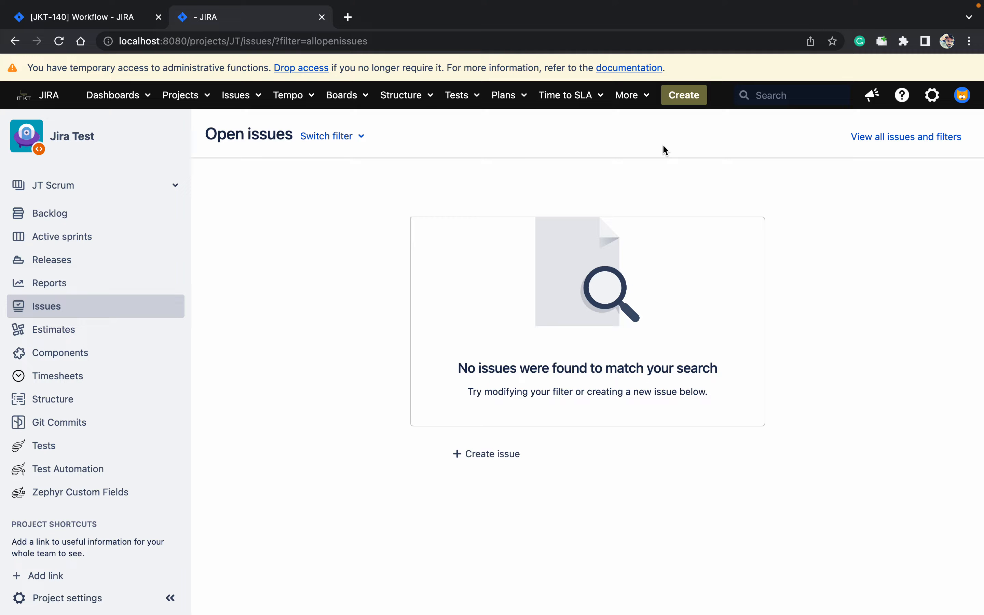
- Create a Request issue in the Jira Test project with summary "What is workflow?" and description "Describe workflow"
{"action": "left_click", "coordinate": [684, 100]}
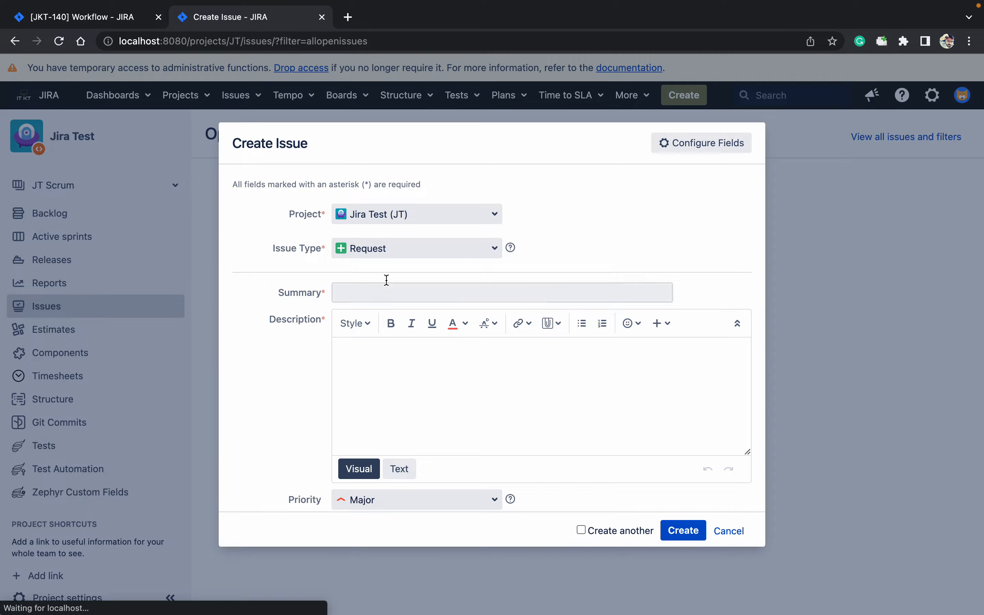
{"action": "left_click", "coordinate": [418, 289]}
{"action": "type", "text": "W"}
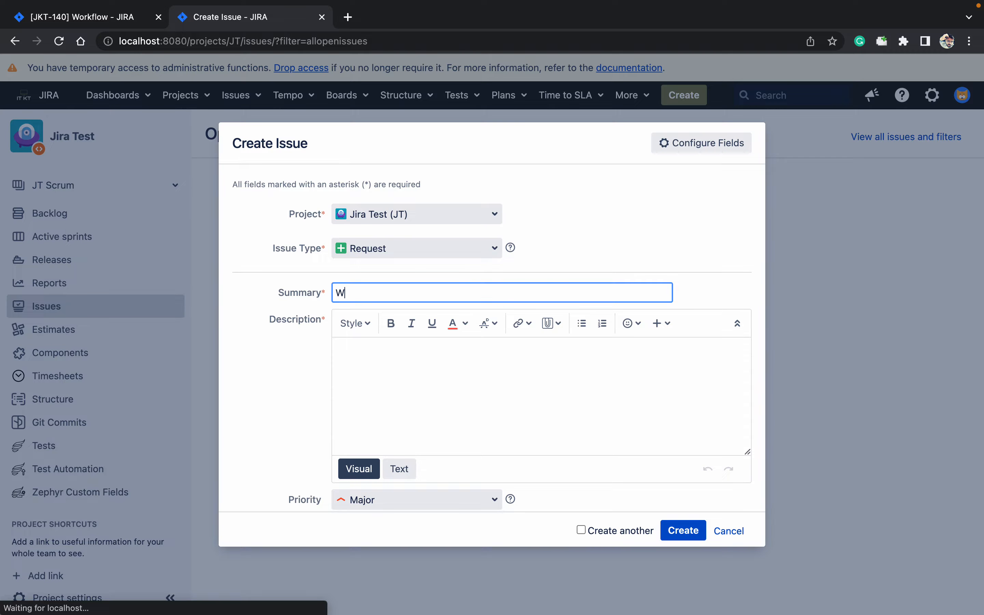
{"action": "type", "text": "hat is wo"}
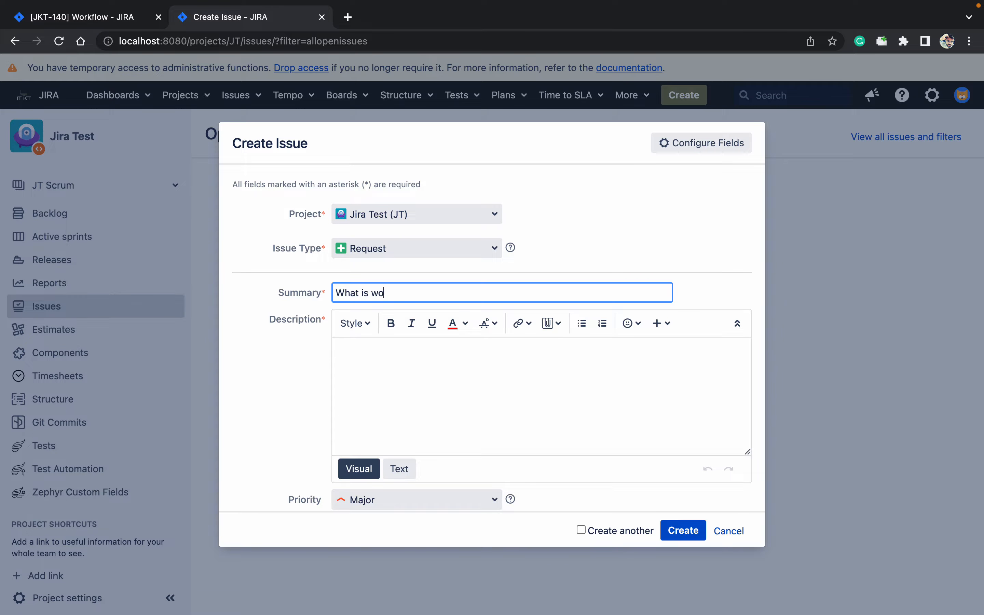
{"action": "type", "text": "rkflow?"}
{"action": "left_click", "coordinate": [421, 374]}
{"action": "type", "text": "desc"}
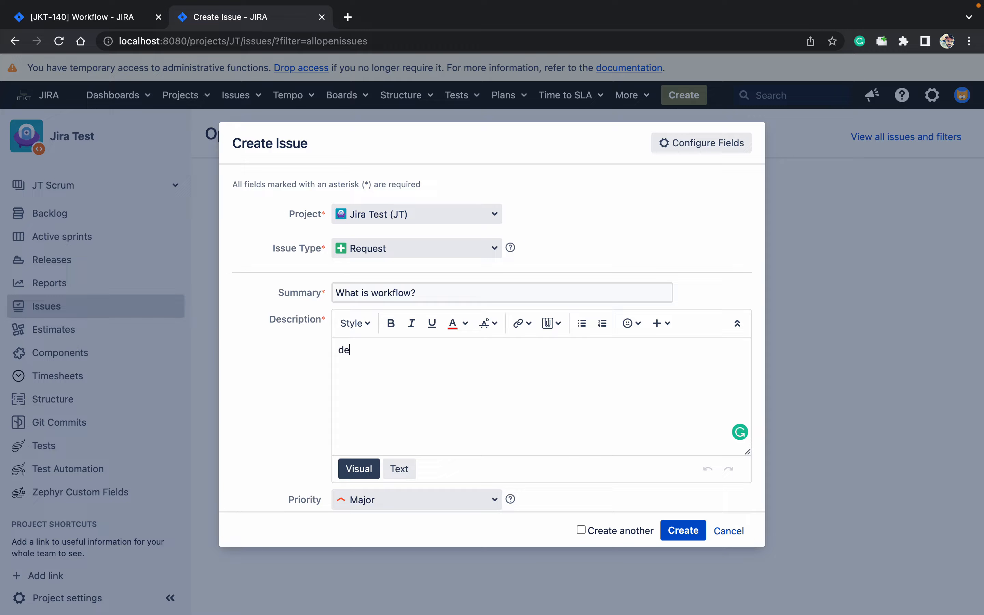
{"action": "type", "text": "ribe workflow"}
{"action": "left_click", "coordinate": [694, 538]}
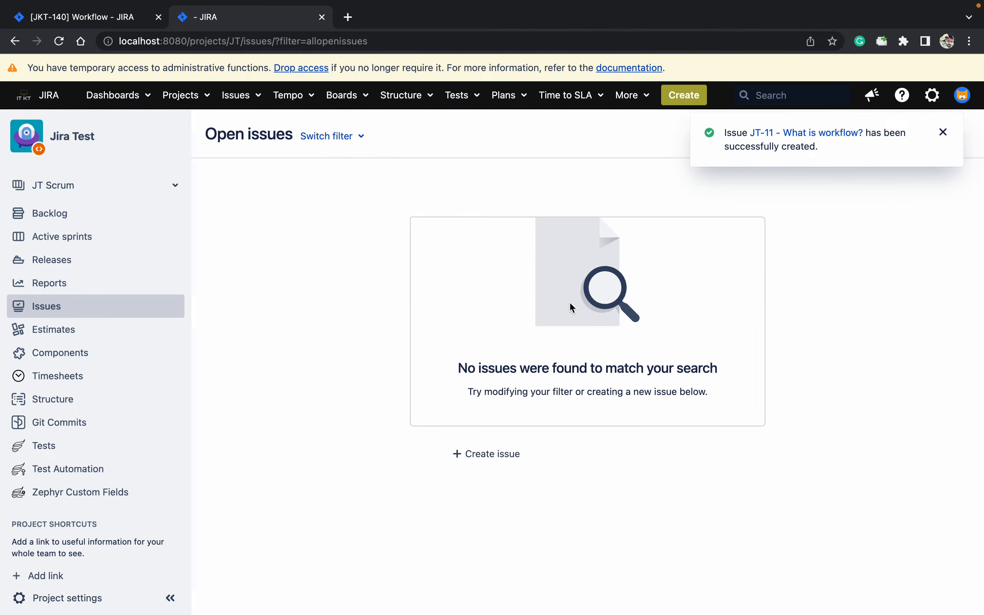
- Open the newly created issue and transition it to In Progress, then to Closed with the resolution Done
{"action": "left_click", "coordinate": [815, 142]}
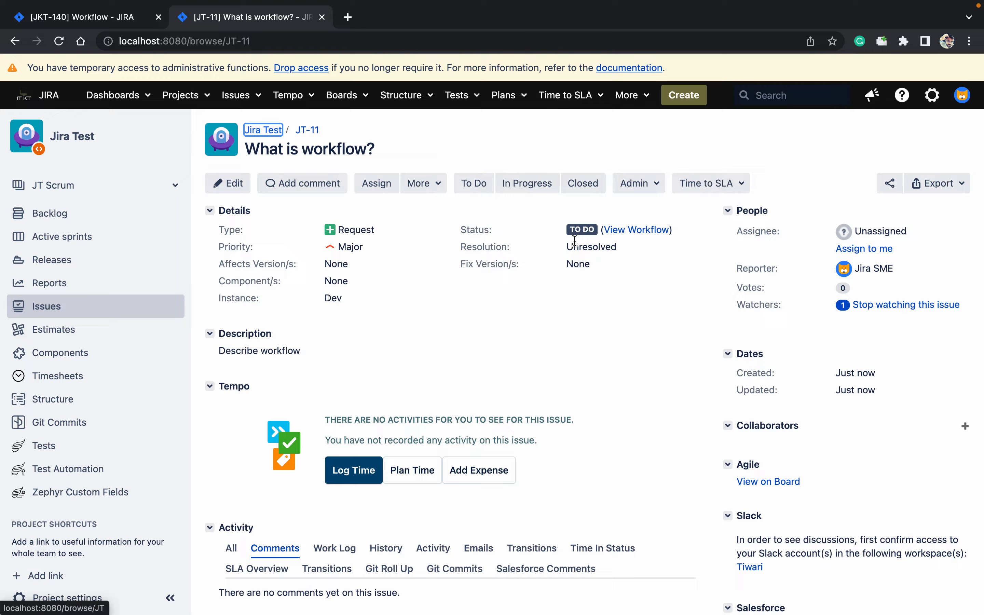
{"action": "left_click", "coordinate": [529, 184]}
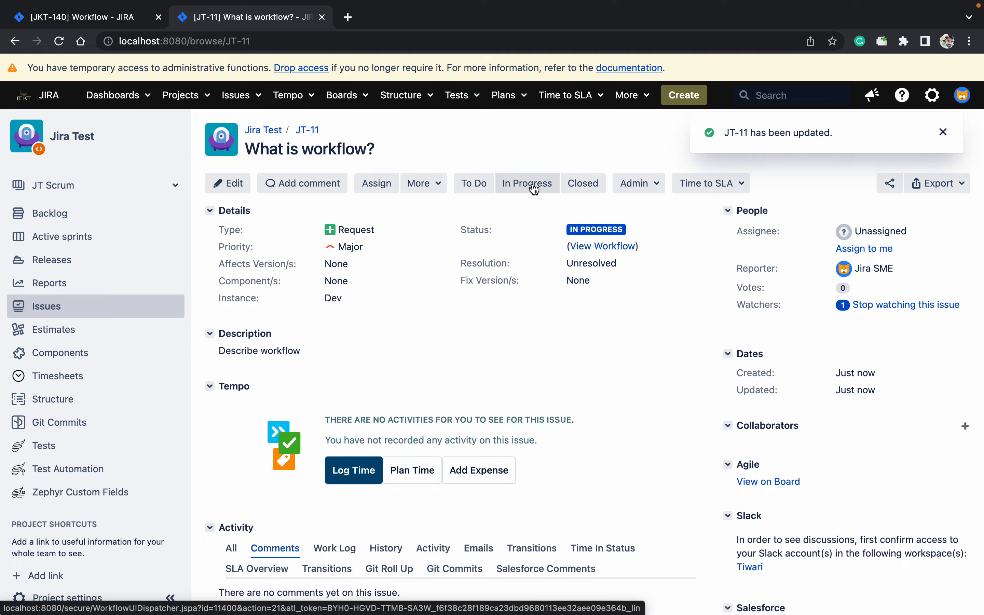
{"action": "left_click", "coordinate": [580, 188]}
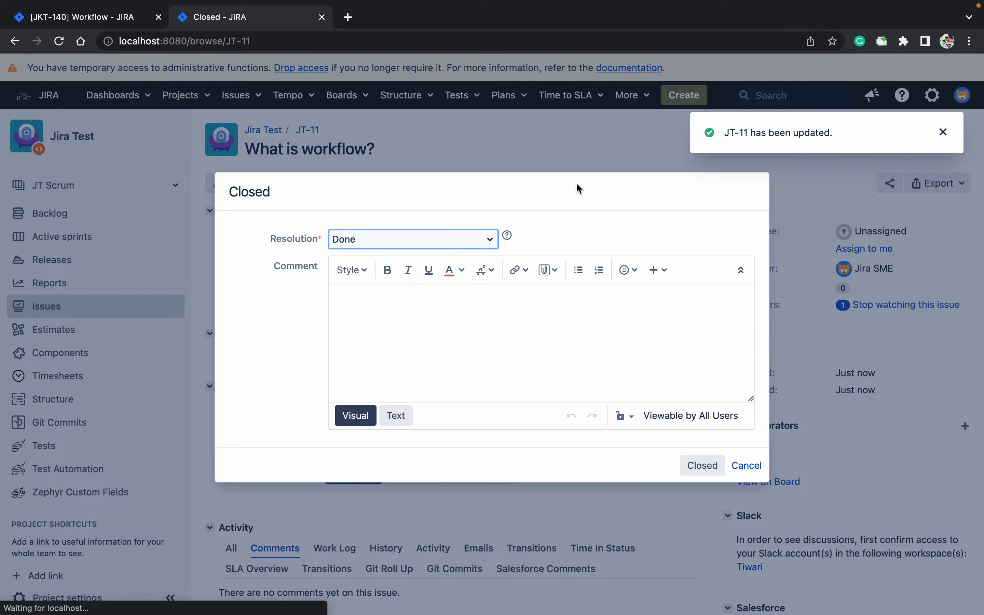
{"action": "left_click", "coordinate": [710, 465]}
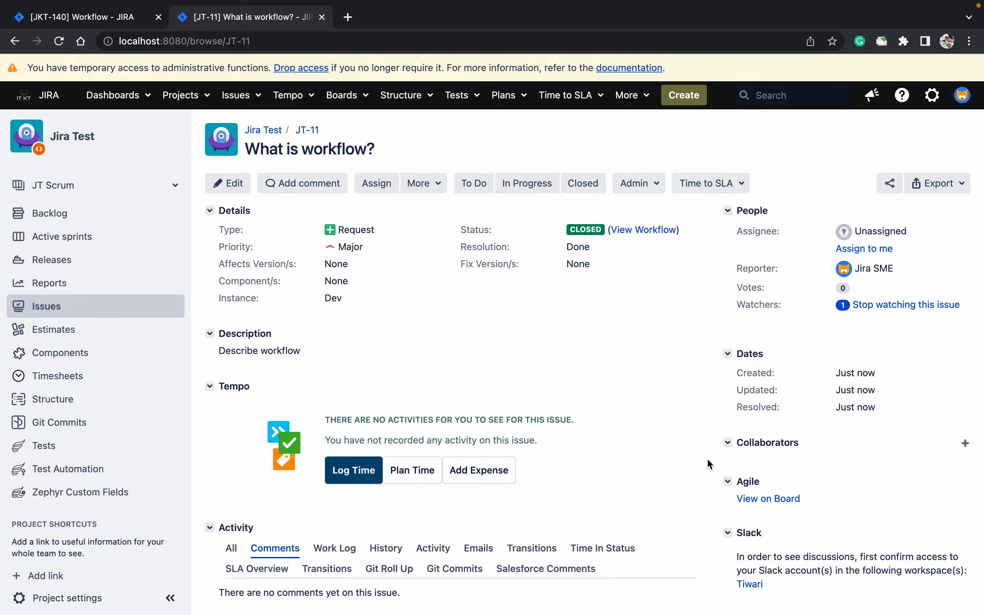
- View the issue's workflow diagram, and open "Workflow for Jira Test" for editing from the project settings
{"action": "left_click", "coordinate": [652, 232]}
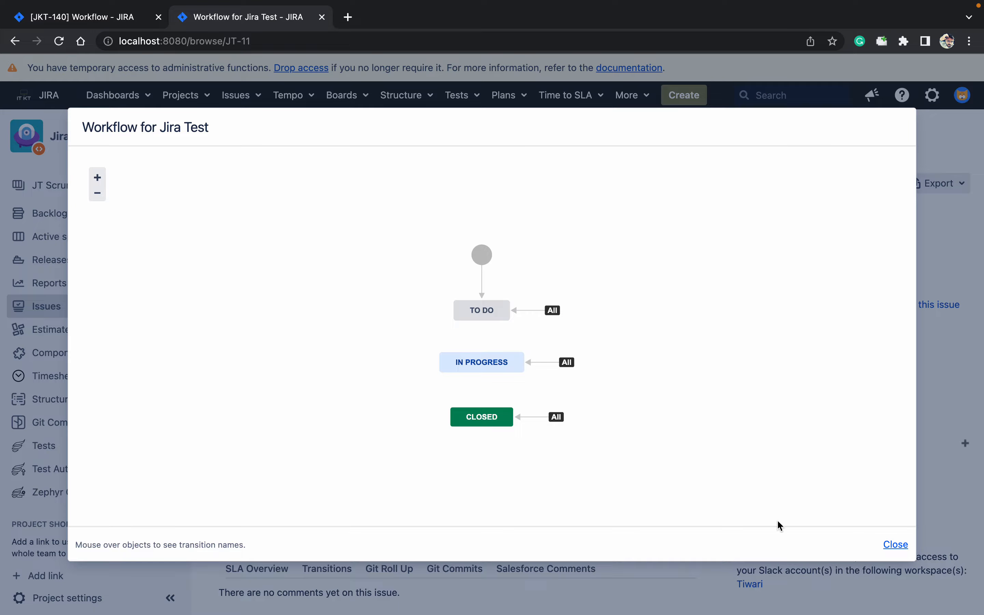
{"action": "left_click", "coordinate": [897, 547]}
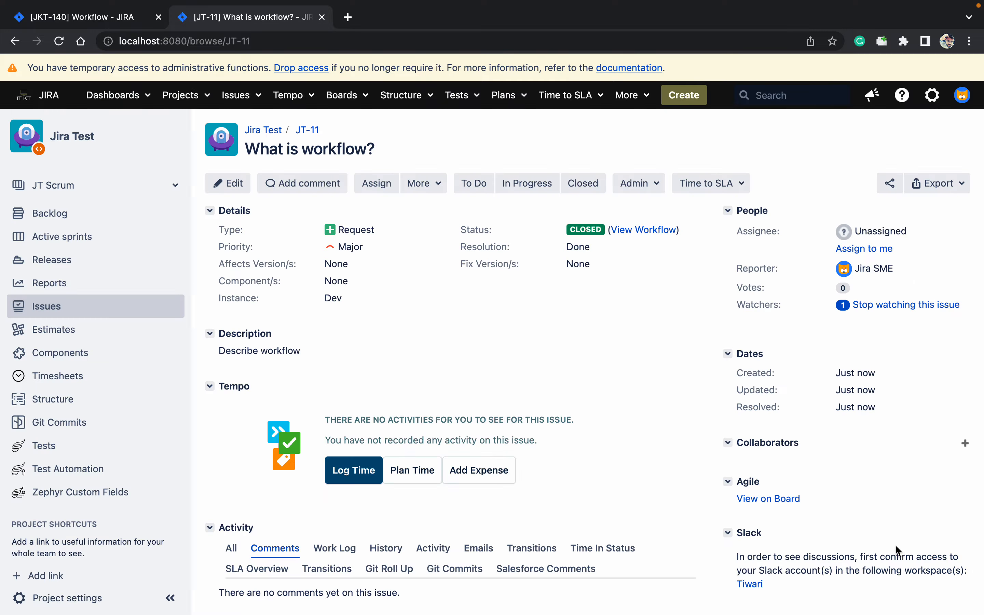
{"action": "left_click", "coordinate": [90, 598]}
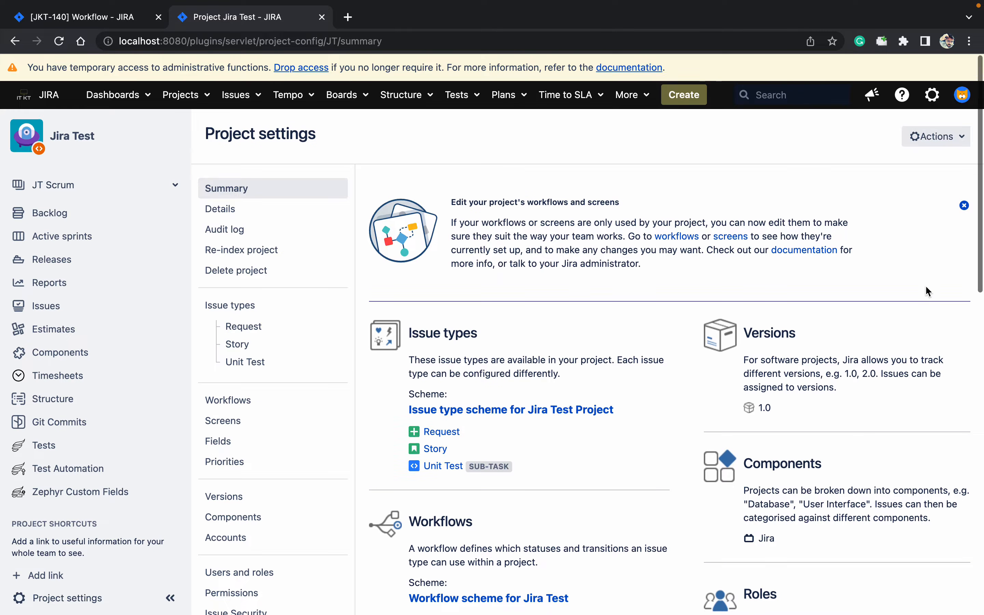
{"action": "scroll", "coordinate": [927, 290], "scroll_direction": "down", "scroll_amount": 5}
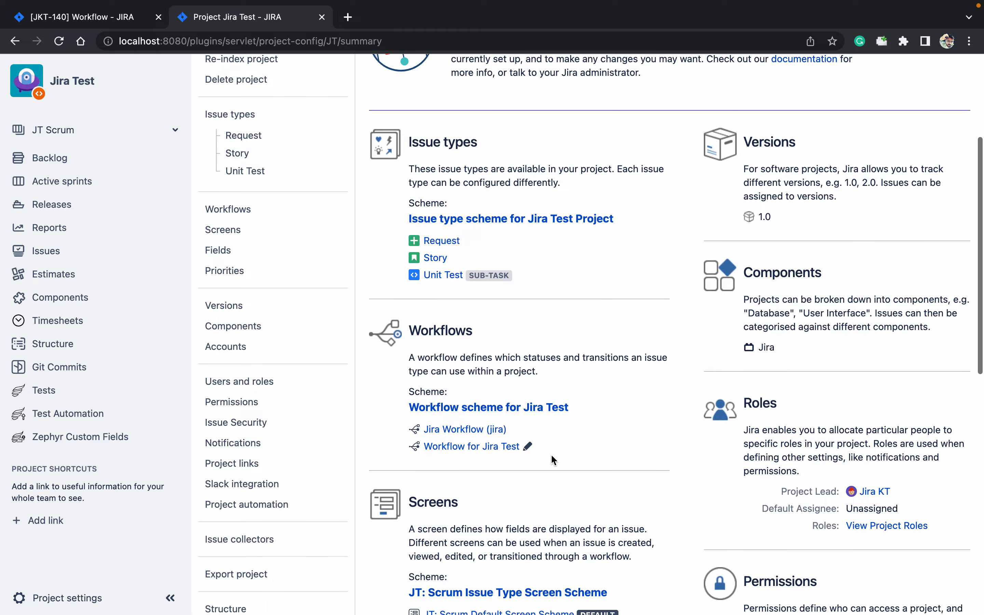
{"action": "left_click", "coordinate": [501, 448]}
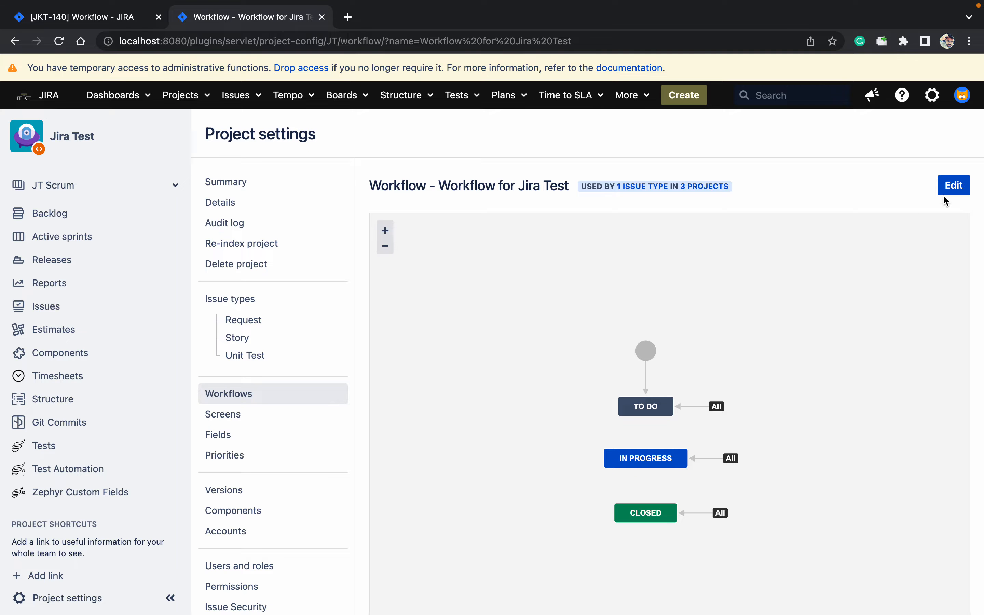
{"action": "left_click", "coordinate": [953, 188]}
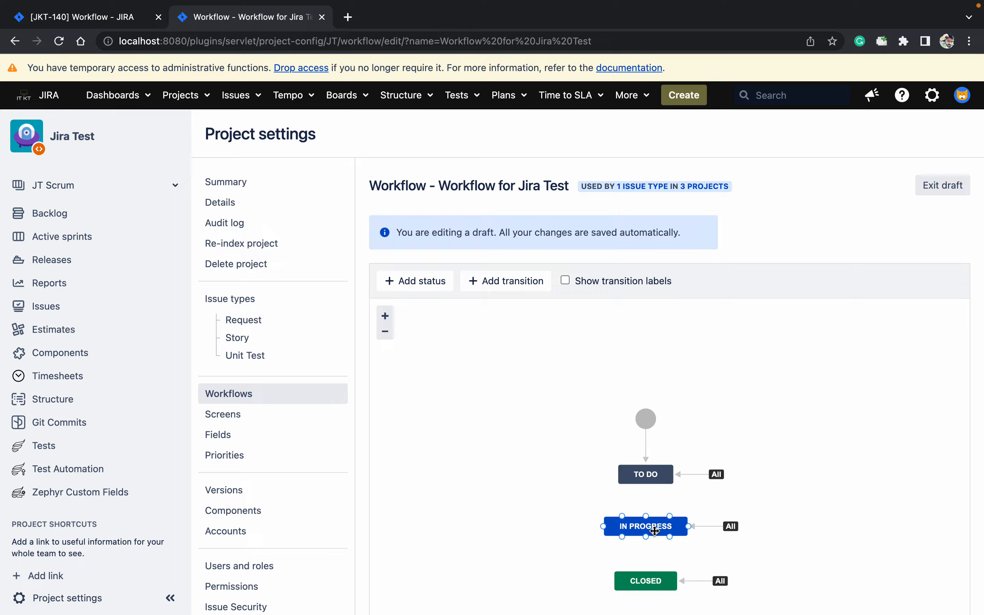
- Examine the To Do, In Progress and Closed statuses and the details of their global transitions
{"action": "left_click", "coordinate": [656, 476]}
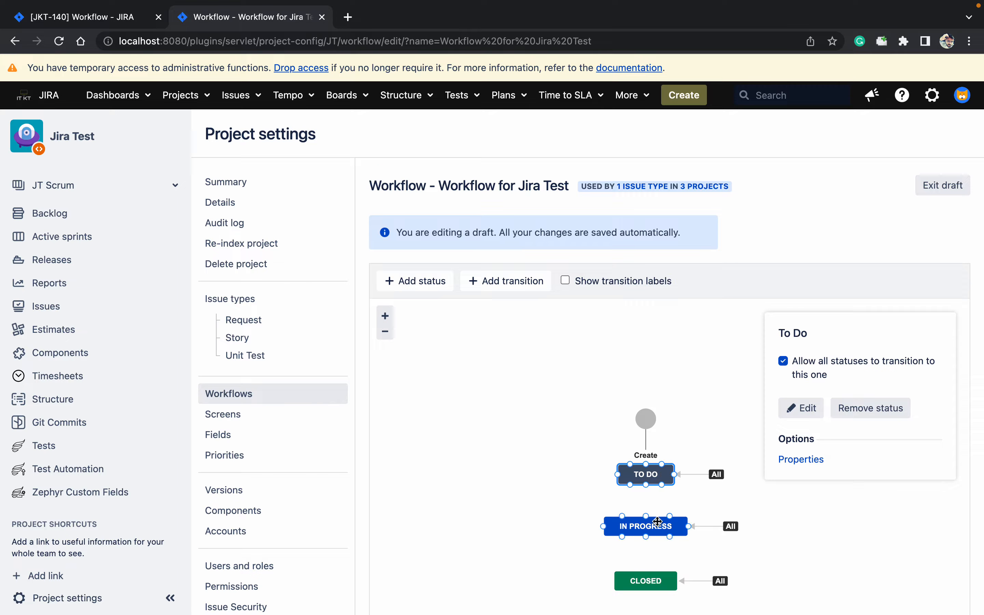
{"action": "left_click", "coordinate": [657, 534]}
{"action": "left_click", "coordinate": [654, 583]}
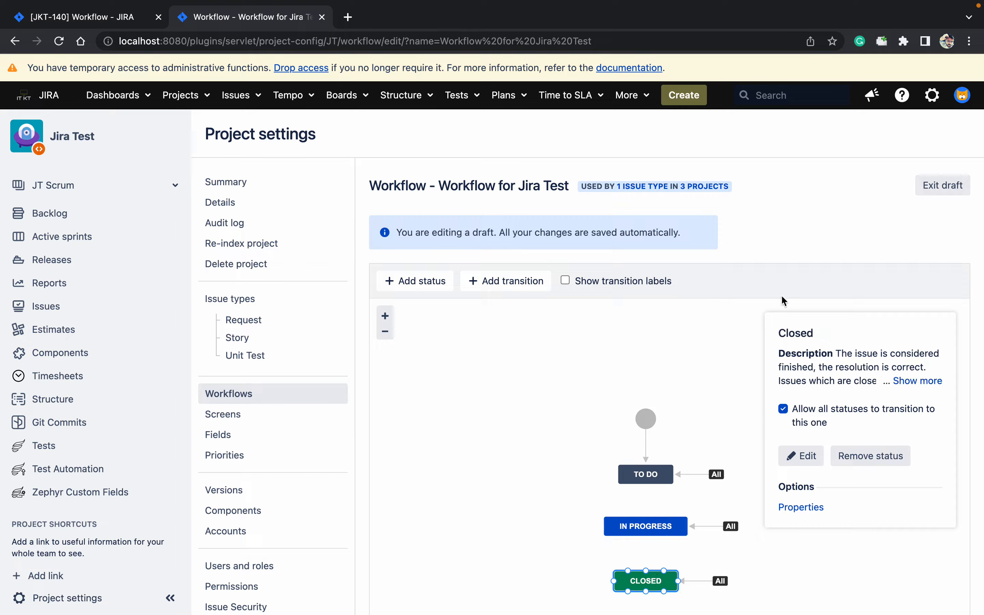
{"action": "left_click", "coordinate": [646, 440]}
{"action": "left_click", "coordinate": [709, 476]}
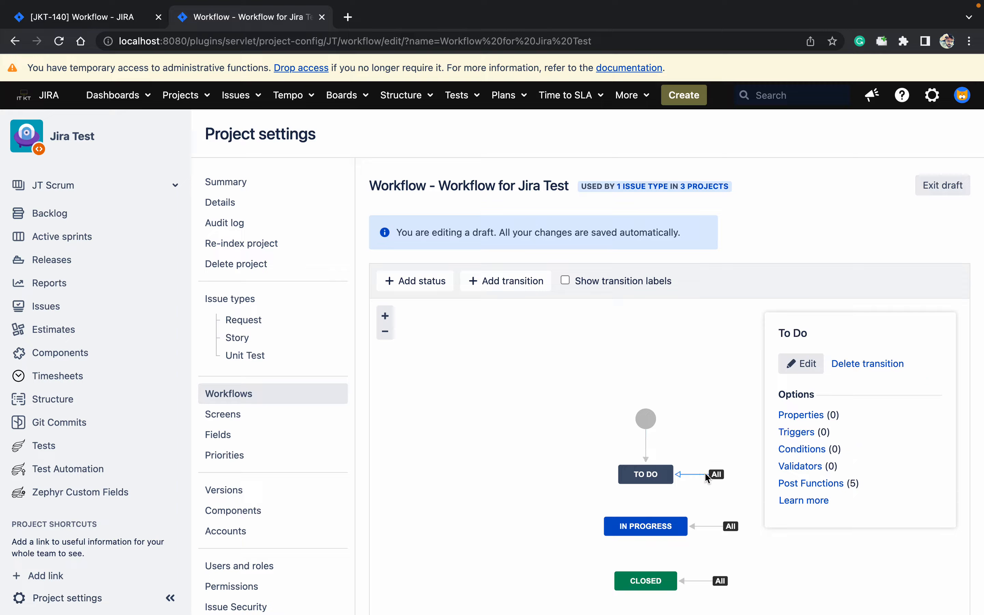
{"action": "left_click", "coordinate": [714, 529]}
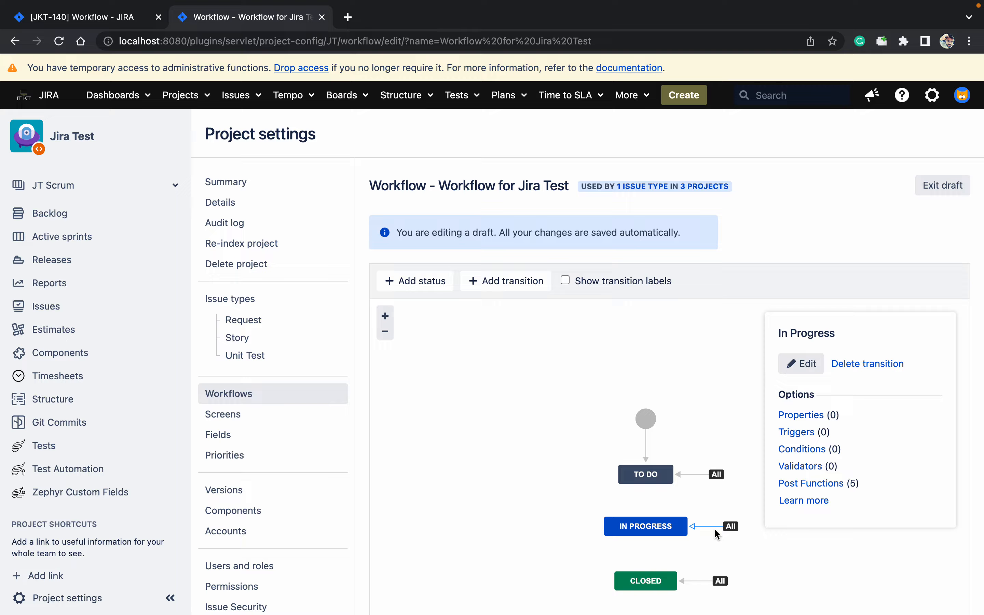
{"action": "left_click", "coordinate": [702, 581]}
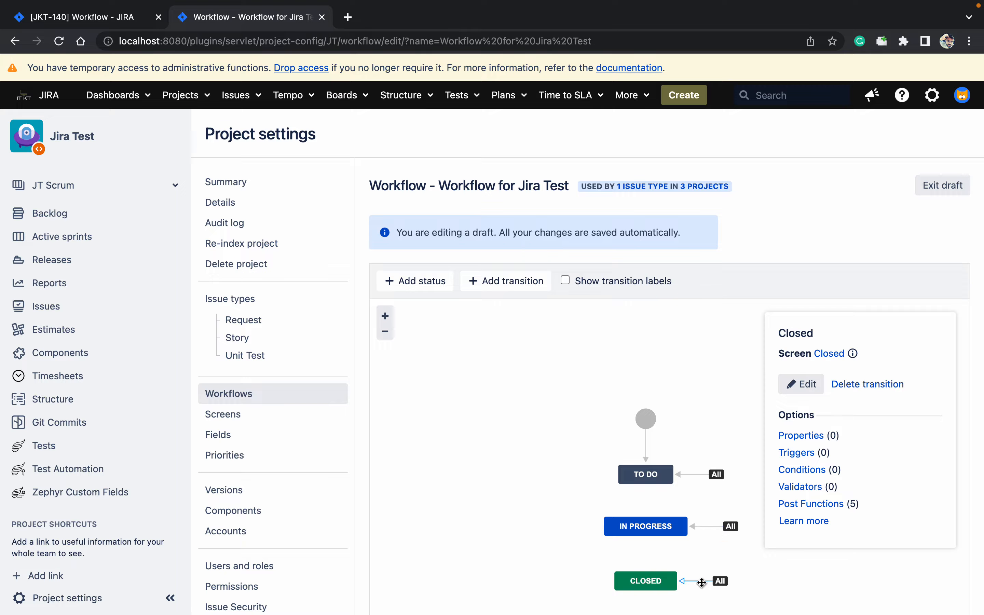
- Rename the global transition leading to the To Do status as "Open"
{"action": "left_click", "coordinate": [695, 477]}
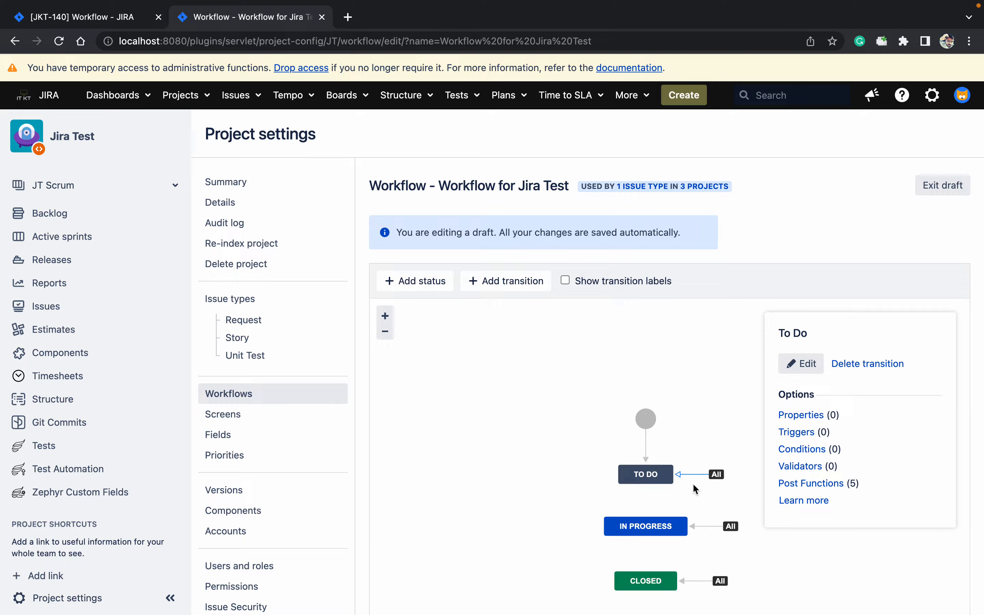
{"action": "left_click", "coordinate": [819, 369]}
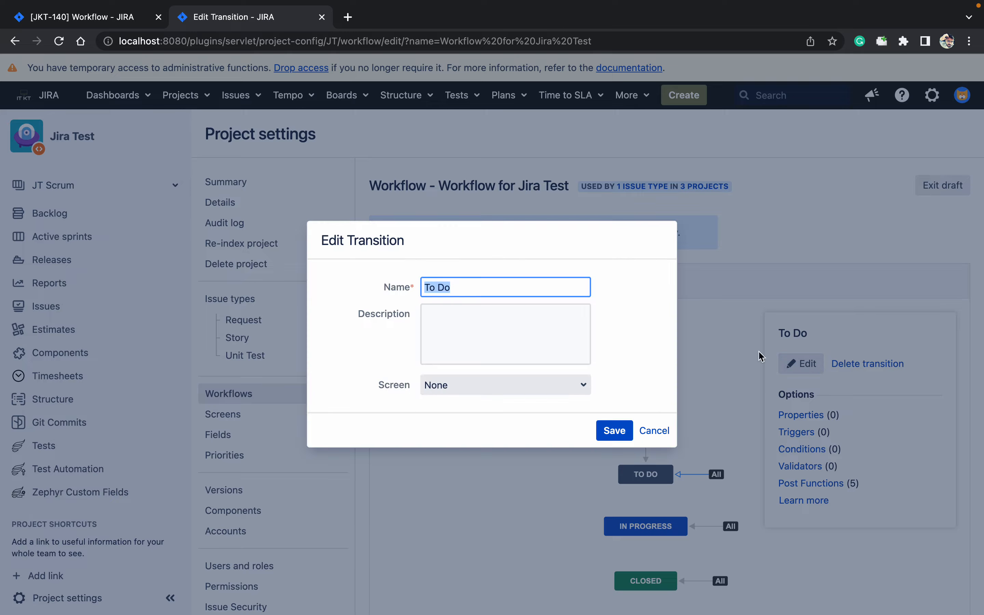
{"action": "type", "text": "Opem"}
{"action": "key", "text": "BackSpace"}
{"action": "type", "text": "n"}
{"action": "left_click", "coordinate": [626, 434]}
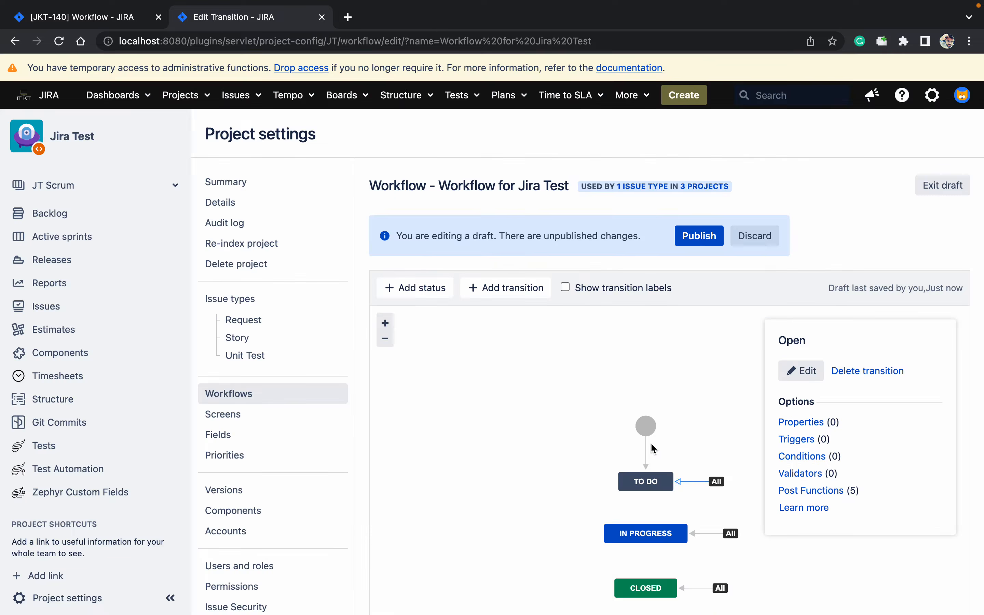
- Rename the global transition leading to the In Progress status as "Start Progress"
{"action": "left_click", "coordinate": [710, 533]}
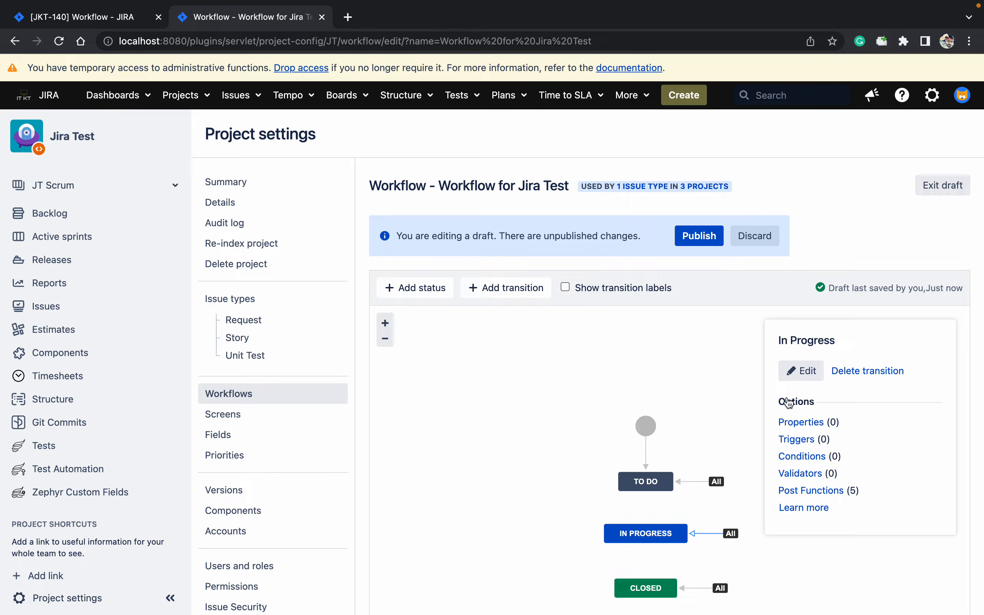
{"action": "left_click", "coordinate": [793, 371]}
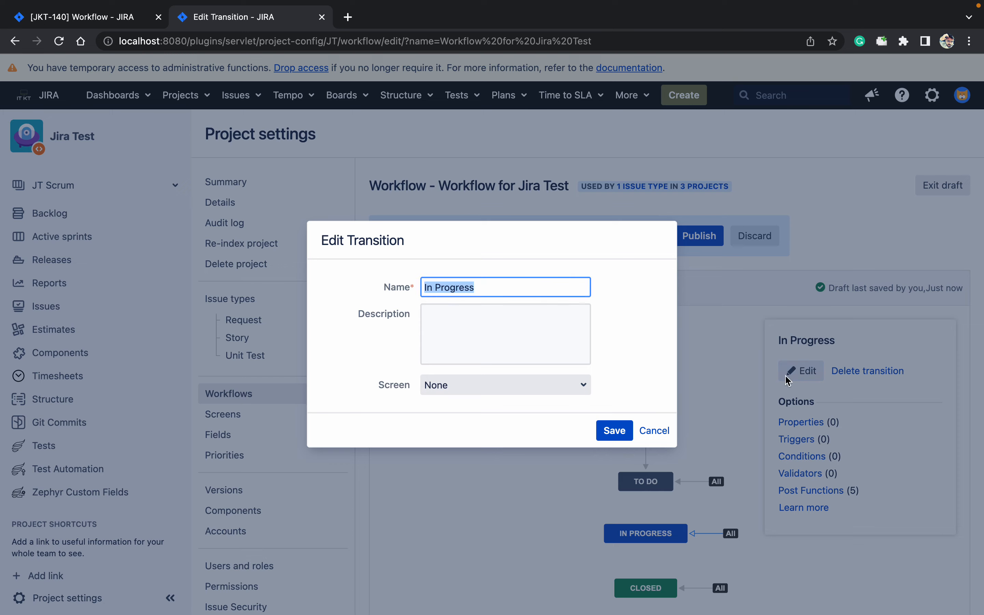
{"action": "left_click", "coordinate": [432, 288]}
{"action": "key", "text": "BackSpace"}
{"action": "key", "text": "BackSpace"}
{"action": "type", "text": "Start"}
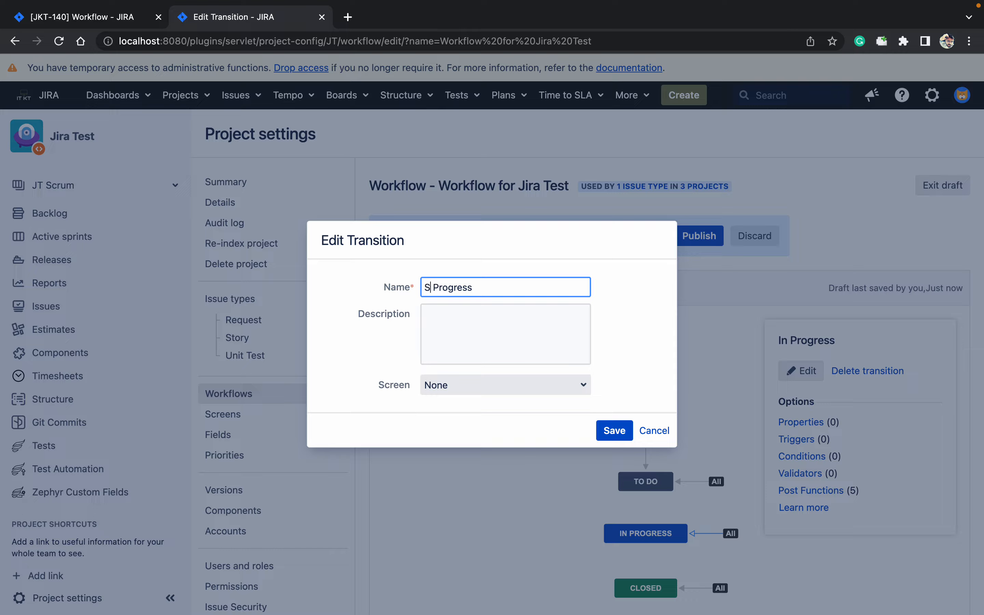
{"action": "left_click", "coordinate": [625, 428]}
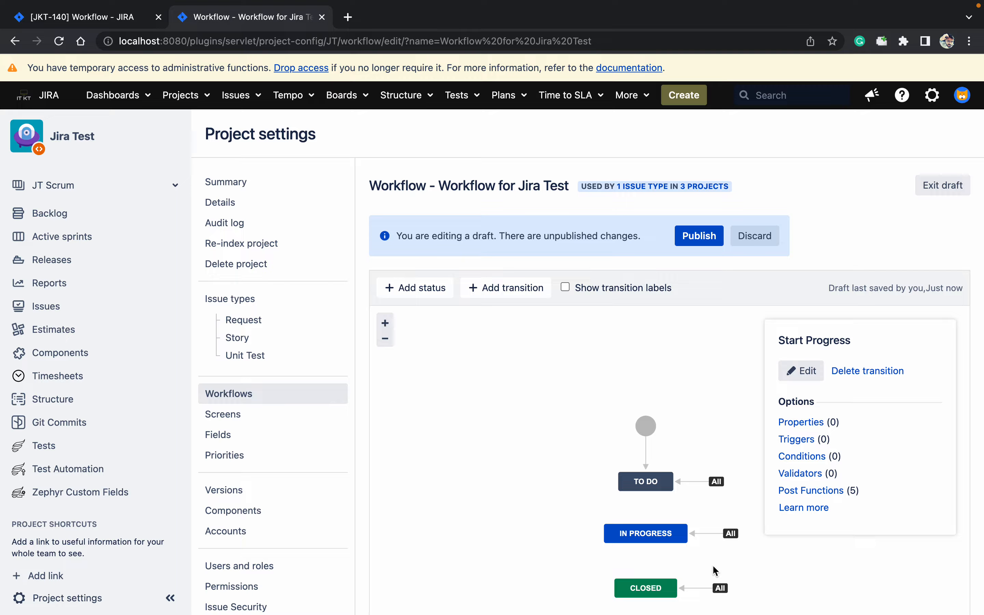
- Add a transition named "In Progress" from the To Do status to the In Progress status, with no screen
{"action": "left_click", "coordinate": [701, 481]}
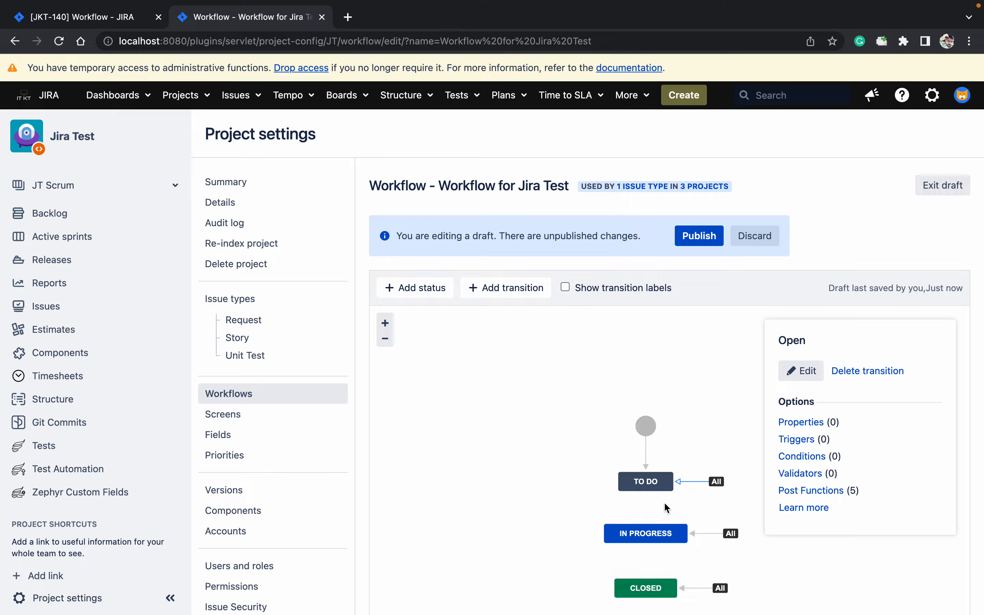
{"action": "left_click", "coordinate": [662, 535]}
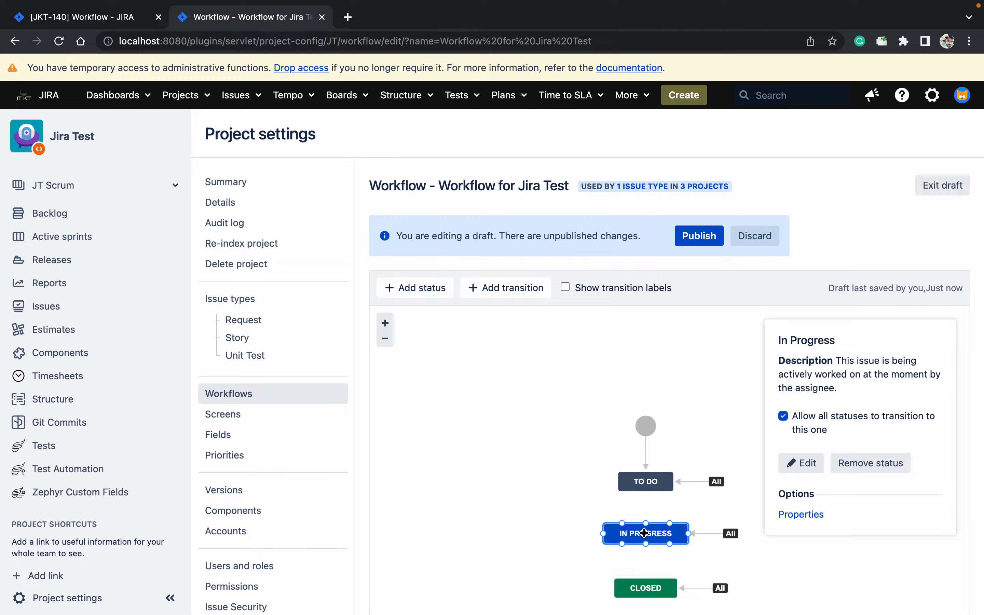
{"action": "left_click", "coordinate": [645, 486]}
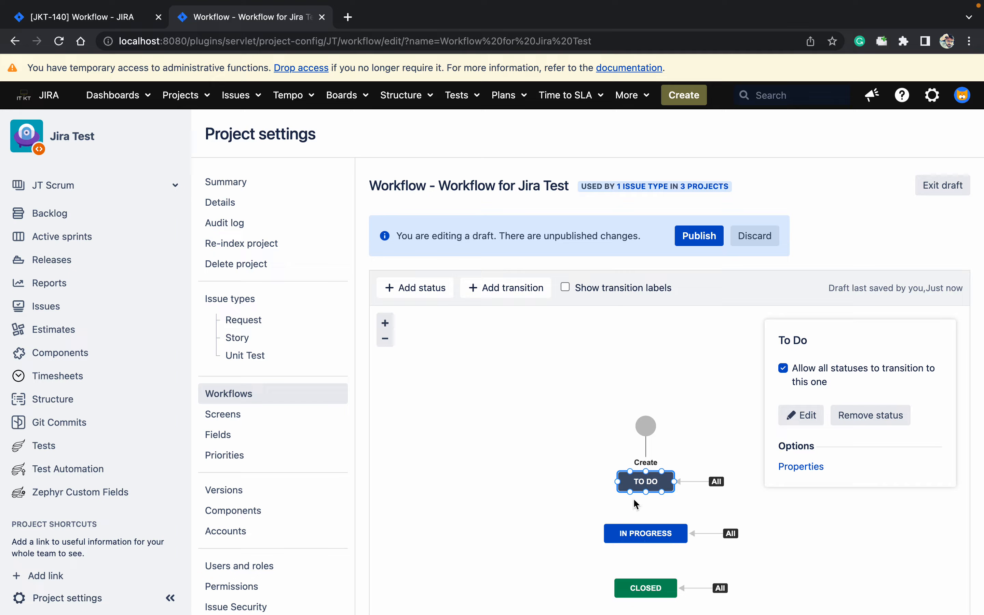
{"action": "left_click_drag", "start_coordinate": [627, 495], "coordinate": [627, 529]}
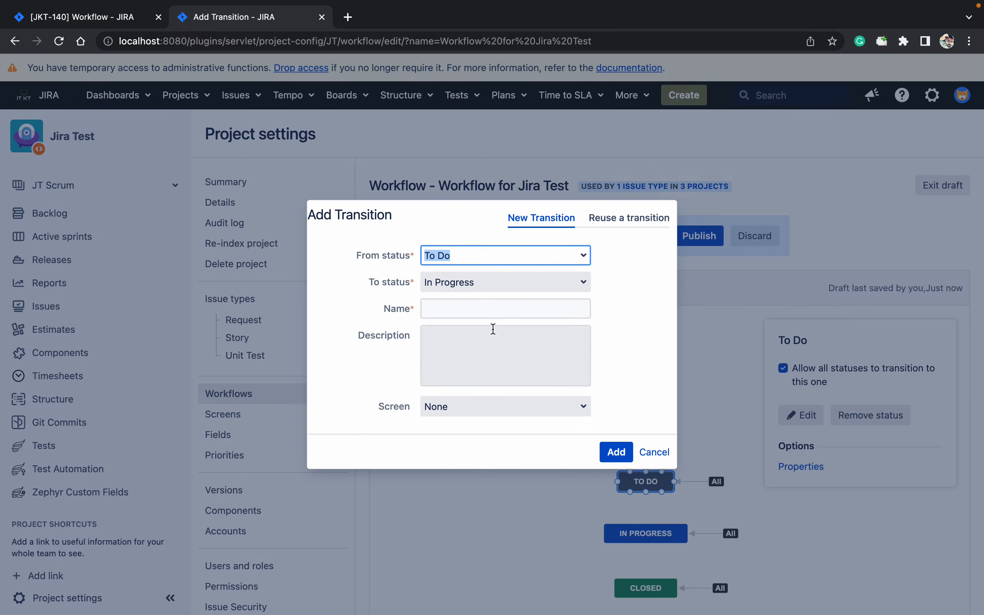
{"action": "left_click", "coordinate": [458, 307]}
{"action": "type", "text": "In Pro"}
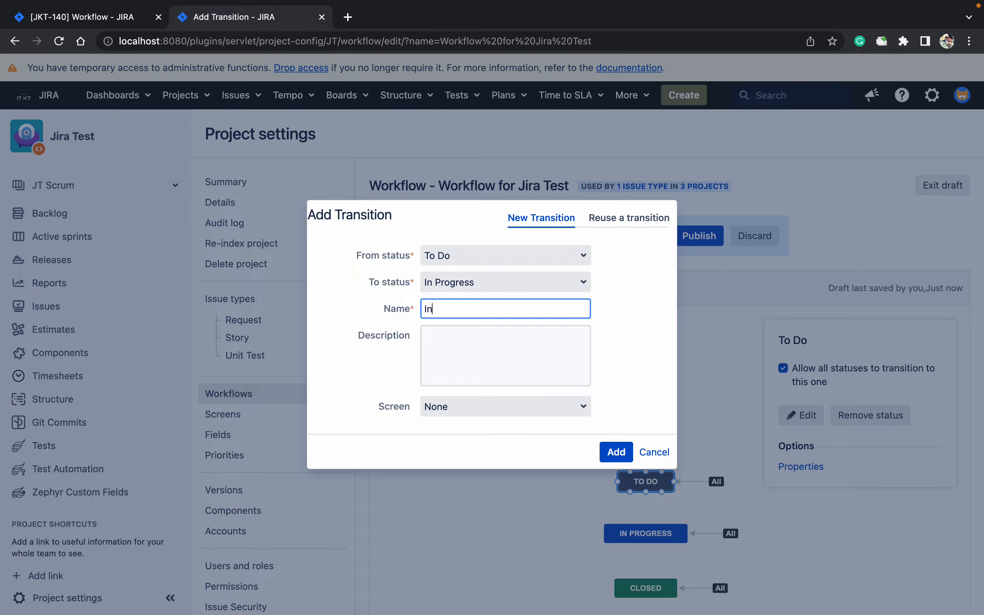
{"action": "type", "text": "gress"}
{"action": "left_click", "coordinate": [622, 451]}
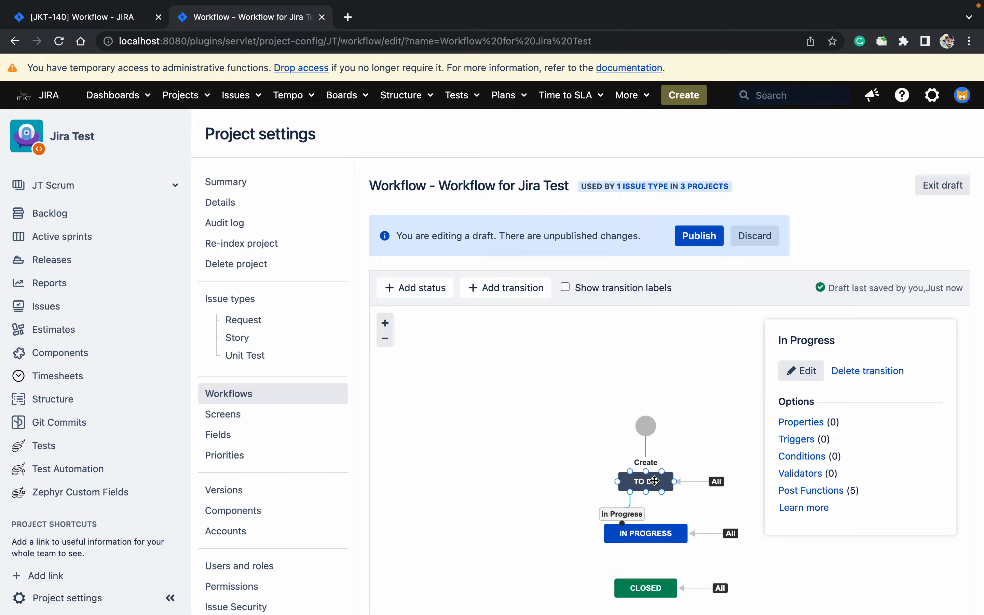
- Try to add a transition named "Open" from the In Progress status to the To Do status, with no screen
{"action": "left_click", "coordinate": [659, 537]}
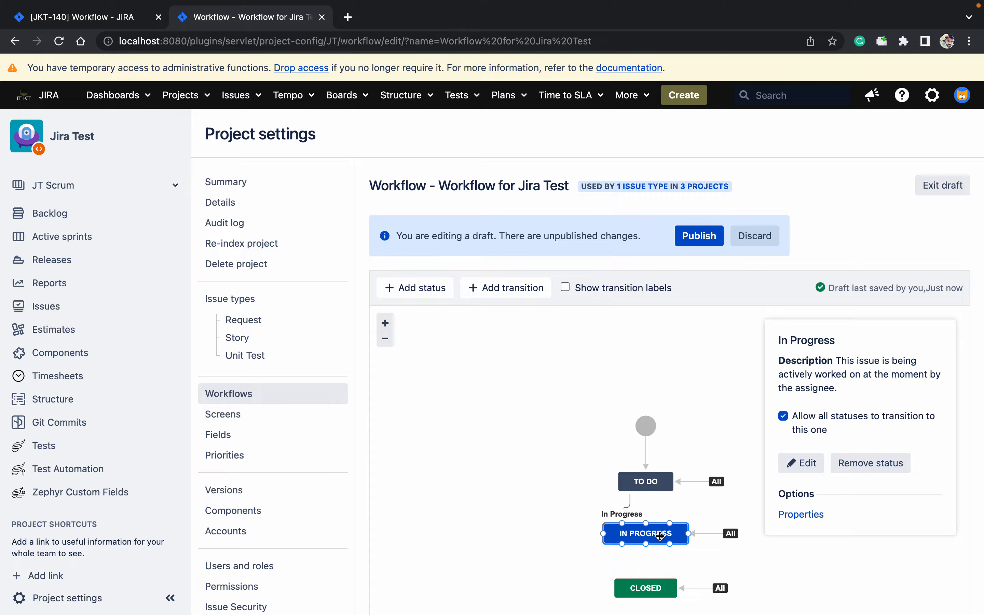
{"action": "left_click_drag", "start_coordinate": [646, 523], "coordinate": [647, 495]}
{"action": "left_click", "coordinate": [467, 303]}
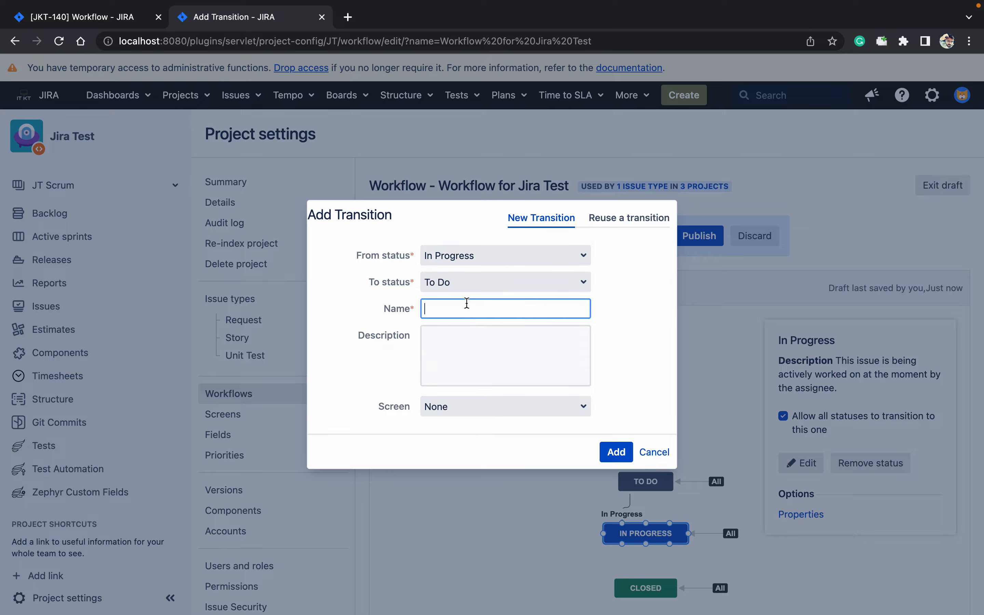
{"action": "type", "text": "Open"}
{"action": "left_click", "coordinate": [625, 459]}
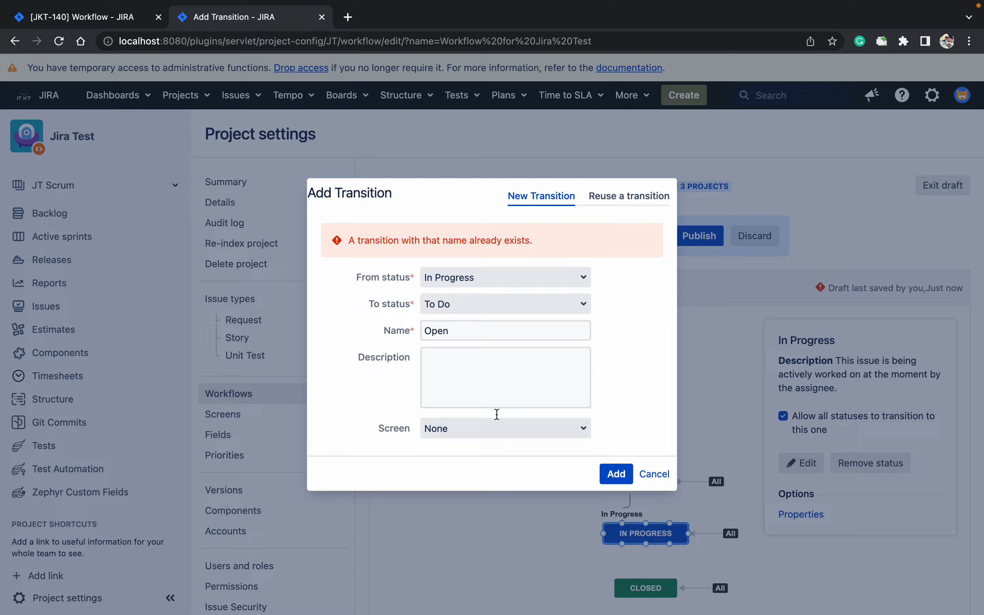
- Change the new transition's name to "To Do" and add it from In Progress to To Do
{"action": "left_click", "coordinate": [452, 331]}
{"action": "left_click_drag", "start_coordinate": [449, 331], "coordinate": [416, 331]}
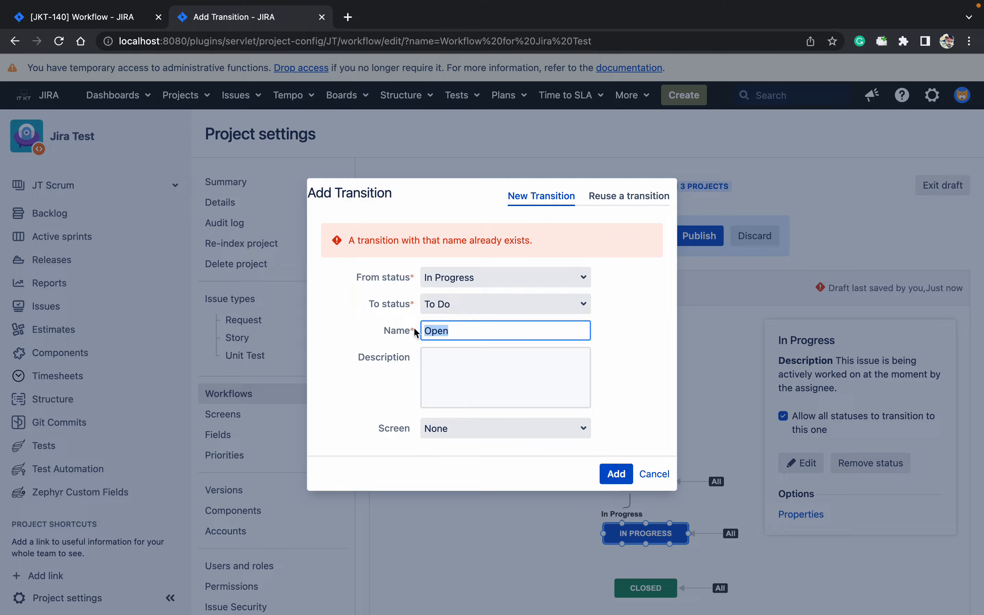
{"action": "type", "text": "To Do"}
{"action": "left_click", "coordinate": [617, 474]}
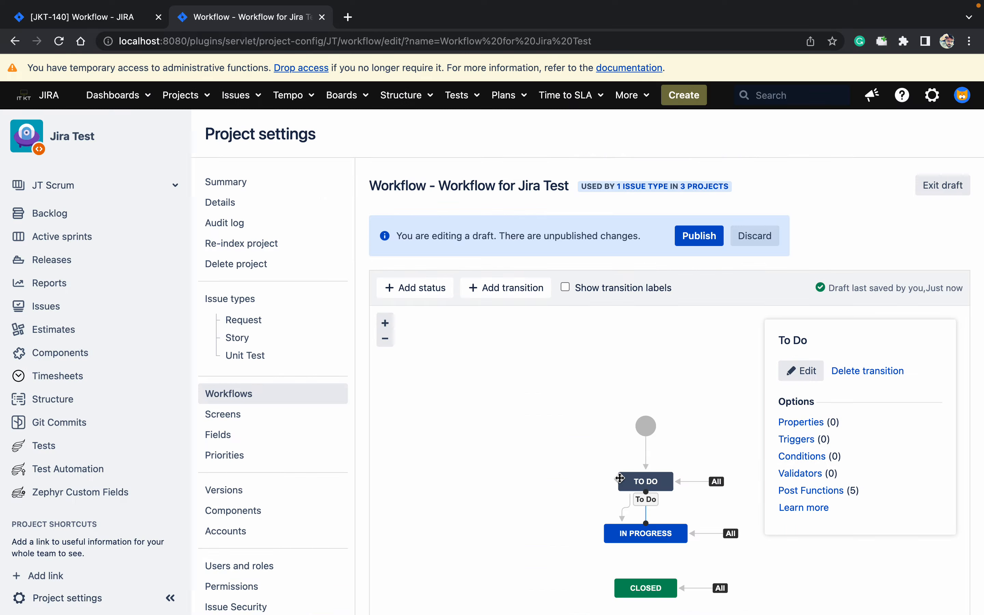
- Examine the two direct transitions between To Do and In Progress and the In Progress status details
{"action": "left_click", "coordinate": [637, 515]}
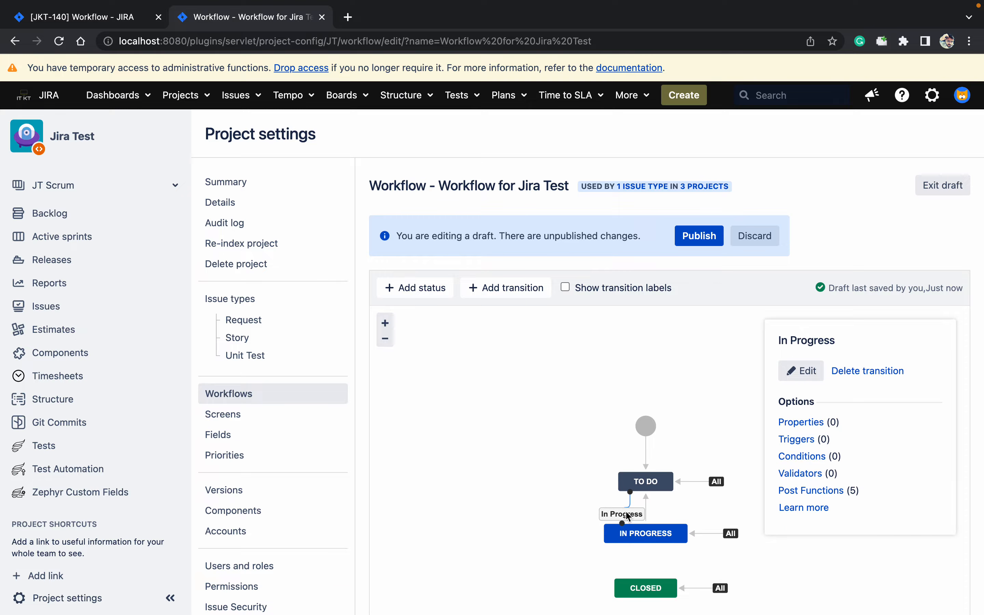
{"action": "left_click", "coordinate": [648, 508]}
{"action": "left_click", "coordinate": [649, 529]}
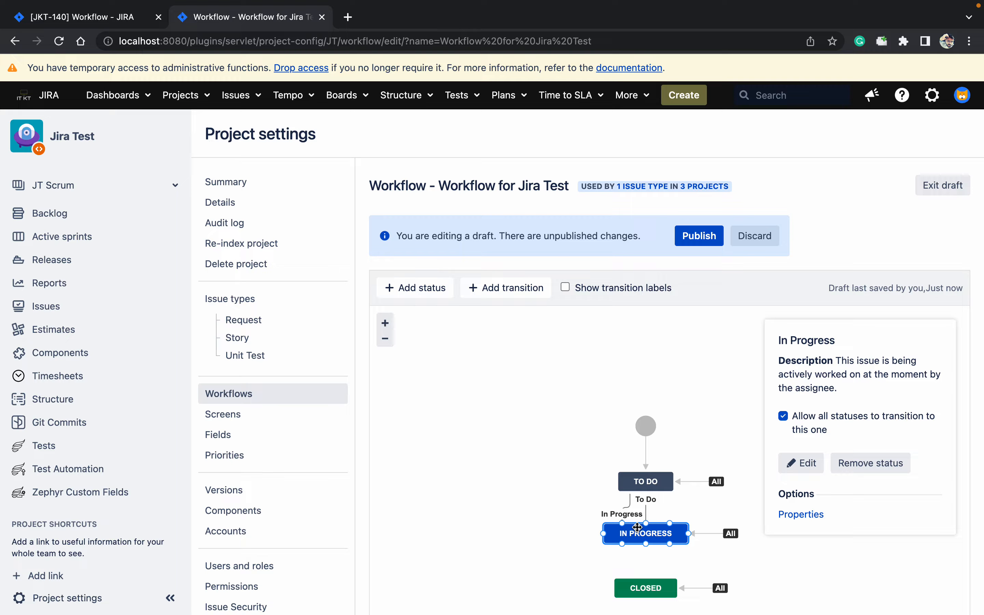
- Delete the "Start Progress" global transition and allow all statuses to transition to In Progress again
{"action": "left_click", "coordinate": [702, 536]}
{"action": "left_click", "coordinate": [865, 372]}
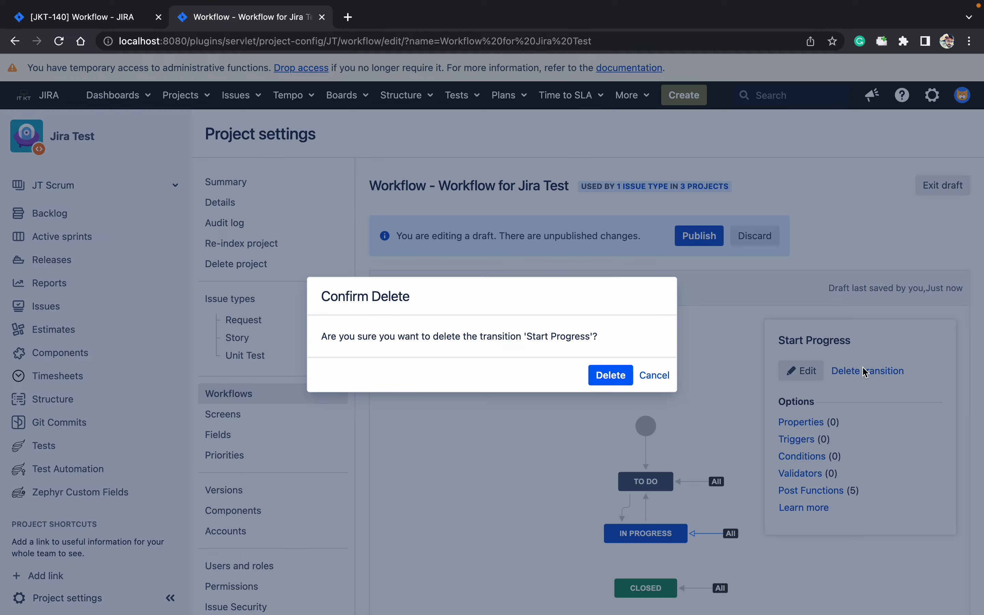
{"action": "left_click", "coordinate": [608, 375]}
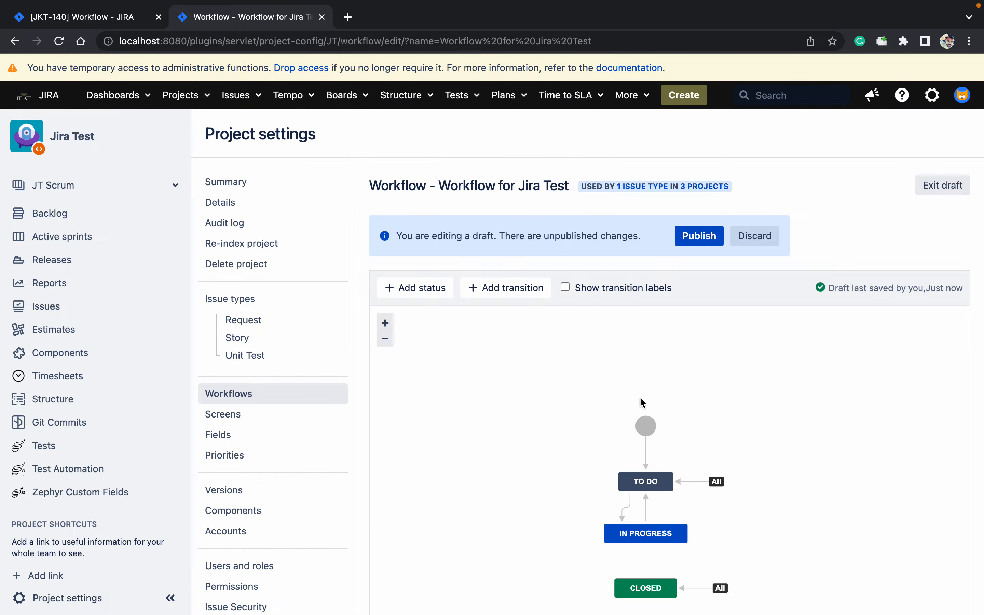
{"action": "left_click", "coordinate": [657, 531]}
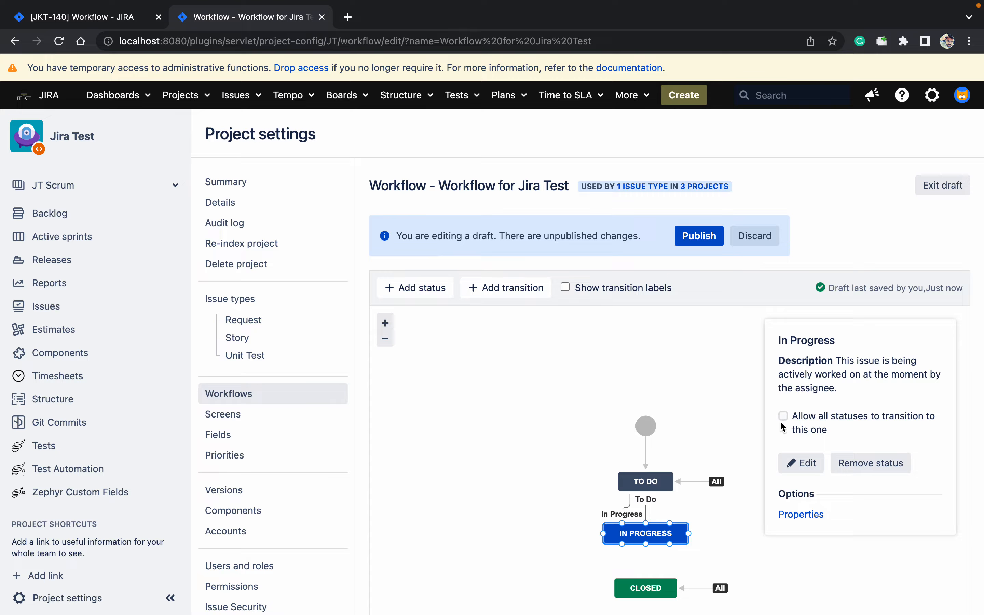
{"action": "left_click", "coordinate": [784, 417]}
- Review the To Do, In Progress and Closed statuses and open the properties of the To Do status
{"action": "left_click", "coordinate": [649, 483]}
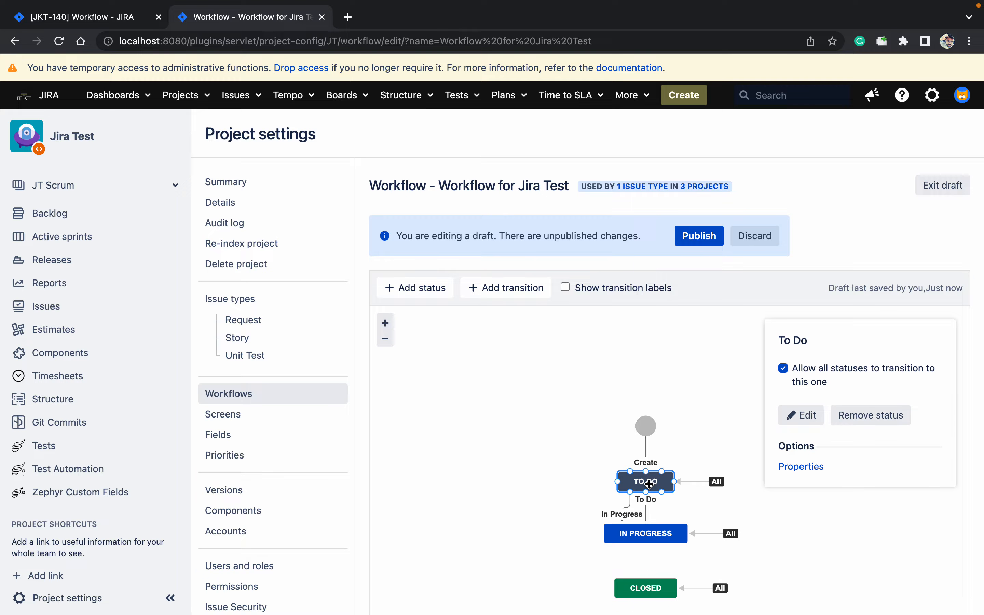
{"action": "left_click", "coordinate": [659, 533]}
{"action": "left_click", "coordinate": [657, 587]}
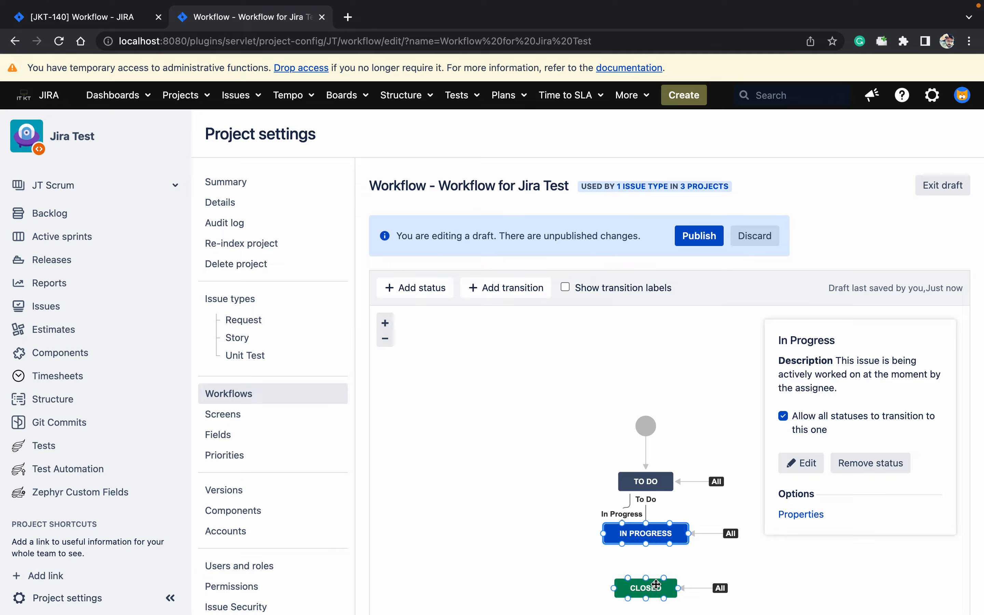
{"action": "left_click", "coordinate": [655, 483]}
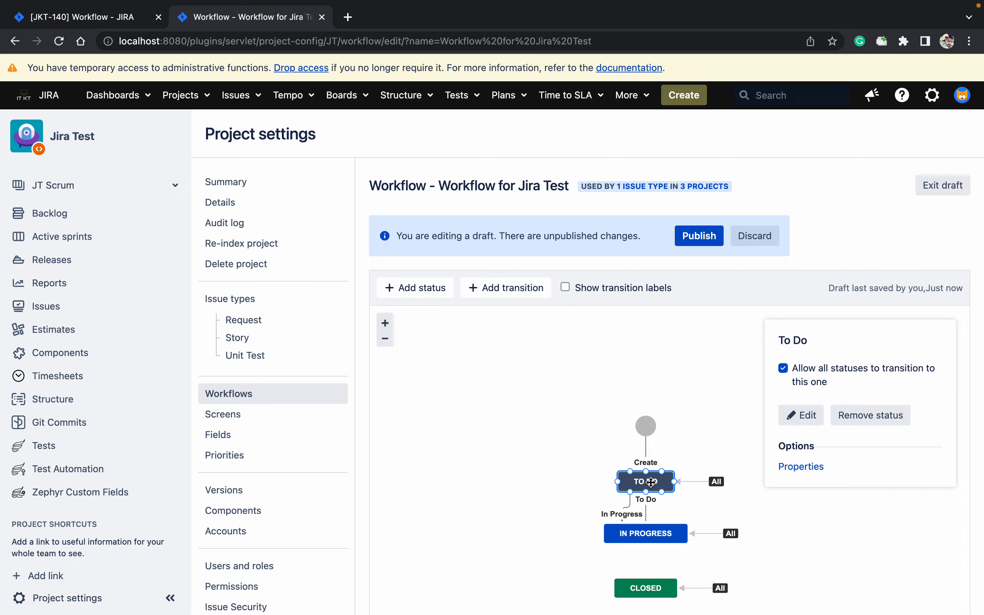
{"action": "left_click", "coordinate": [800, 469]}
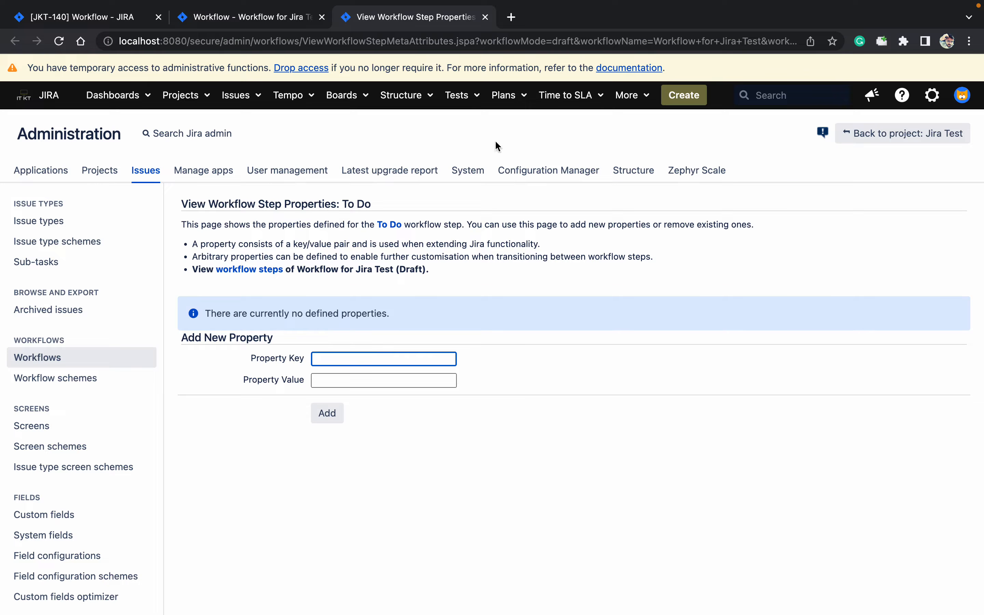
- Search the web in a new browser tab for "workflow status properties jira"
{"action": "left_click", "coordinate": [513, 21]}
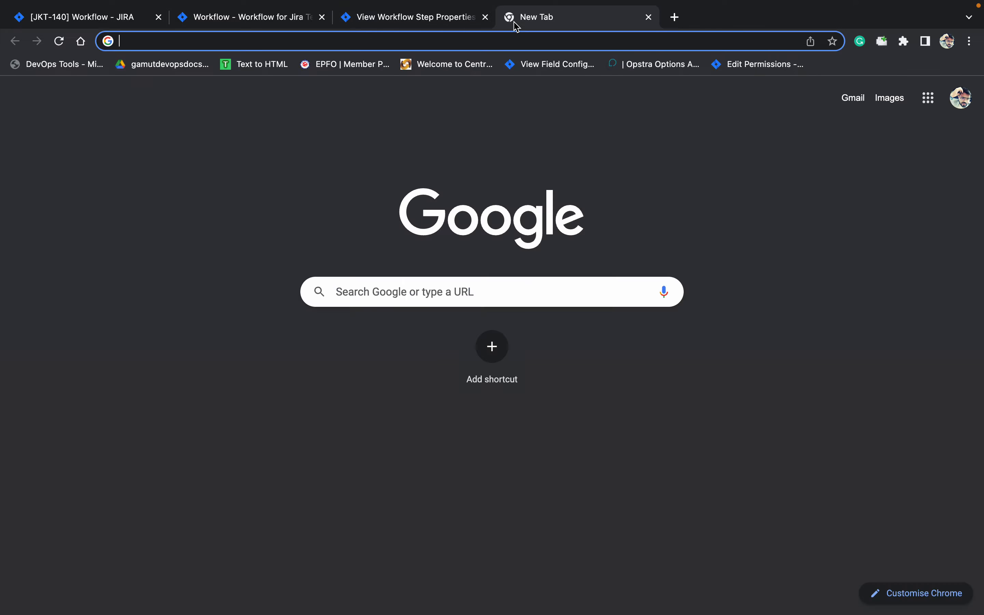
{"action": "type", "text": "st"}
{"action": "key", "text": "BackSpace"}
{"action": "key", "text": "BackSpace"}
{"action": "key", "text": "BackSpace"}
{"action": "type", "text": "wor"}
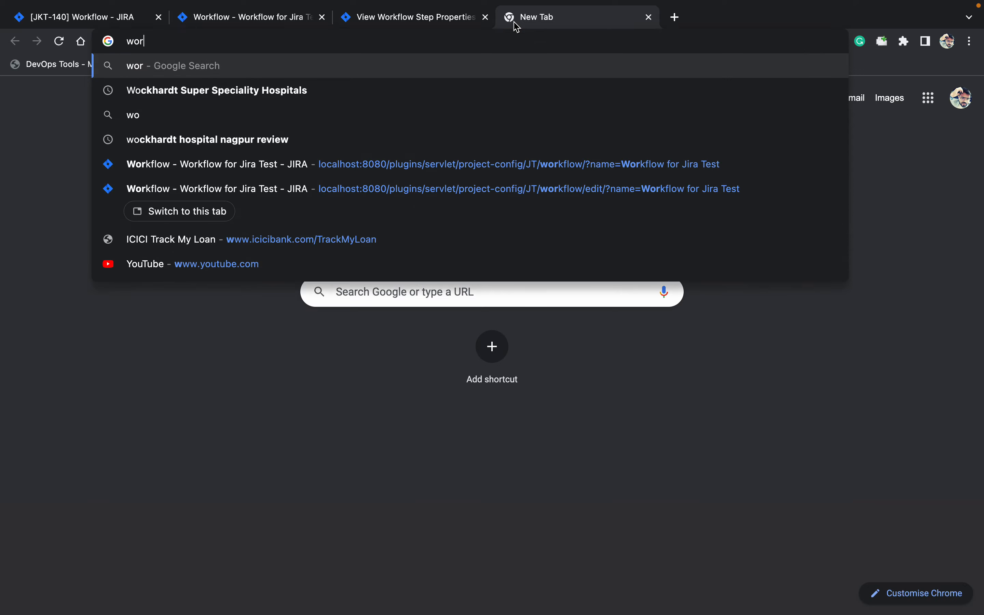
{"action": "type", "text": "kflow sta"}
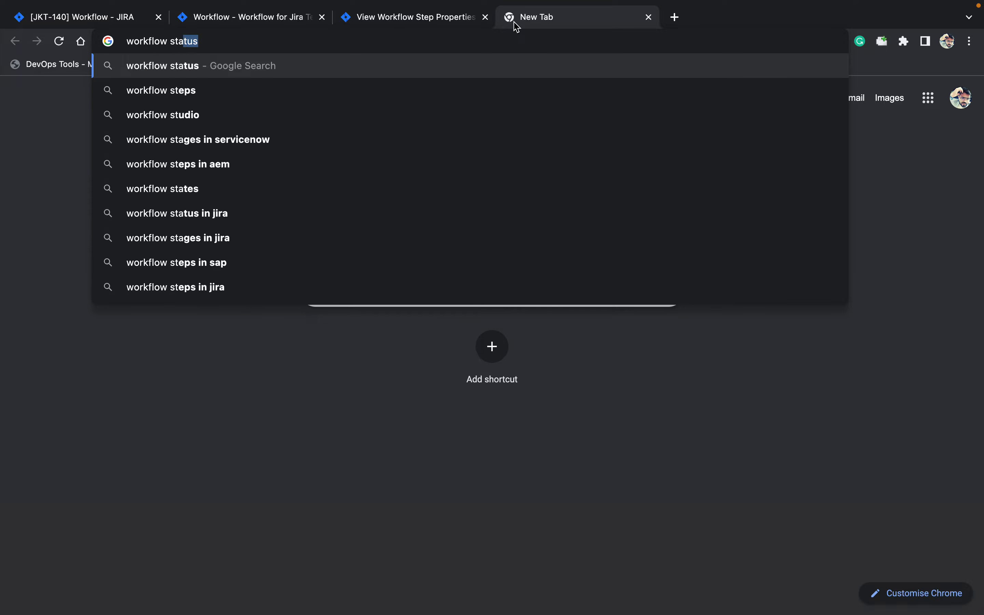
{"action": "type", "text": "tus pro"}
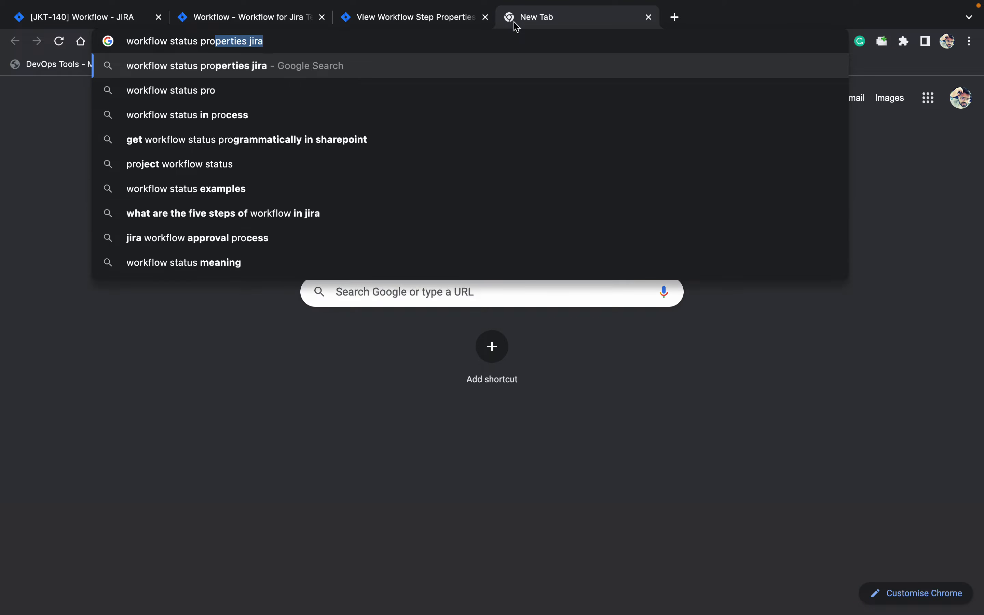
{"action": "key", "text": "Return"}
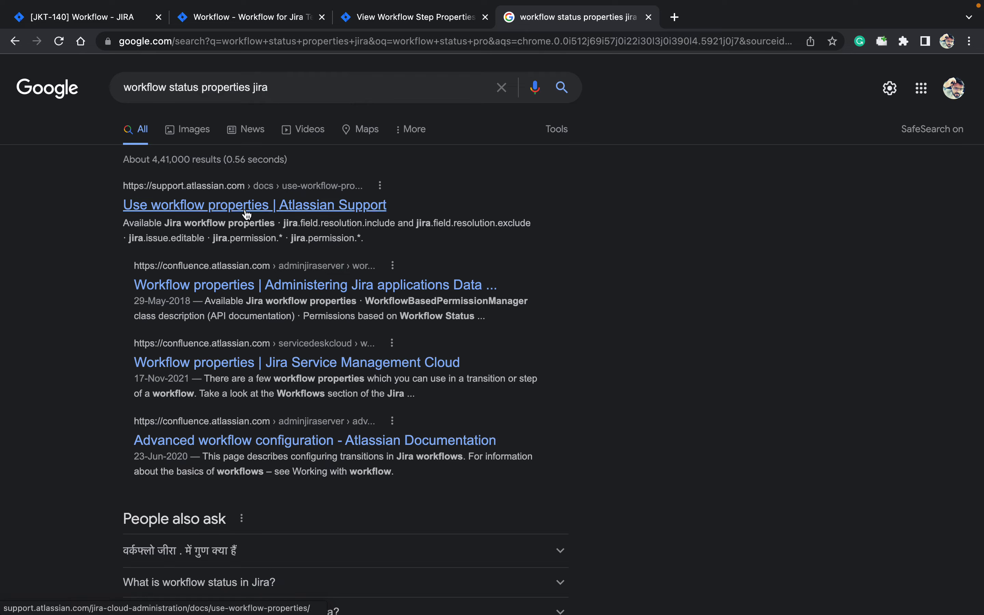
- Open Atlassian Support's "Use workflow properties" article and copy the key jira.issue.editable from the example that disables editing
{"action": "left_click", "coordinate": [244, 212]}
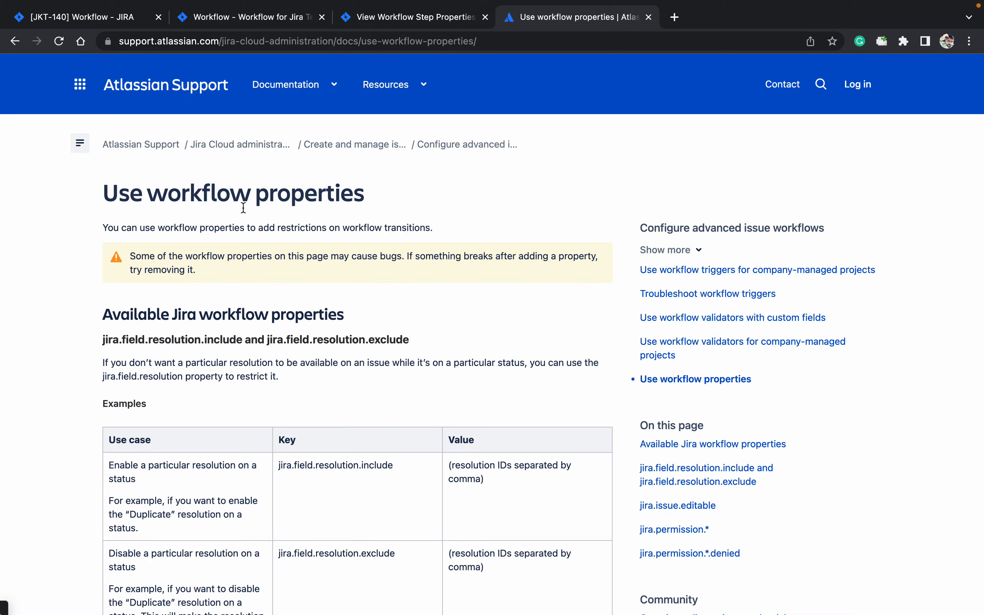
{"action": "scroll", "coordinate": [411, 391], "scroll_direction": "down", "scroll_amount": 6}
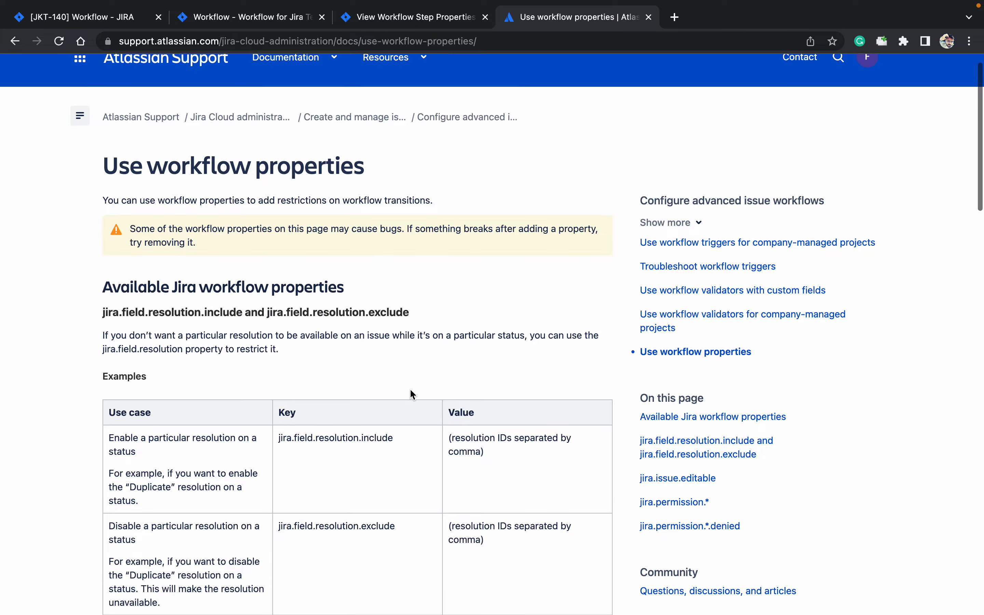
{"action": "scroll", "coordinate": [411, 391], "scroll_direction": "down", "scroll_amount": 5}
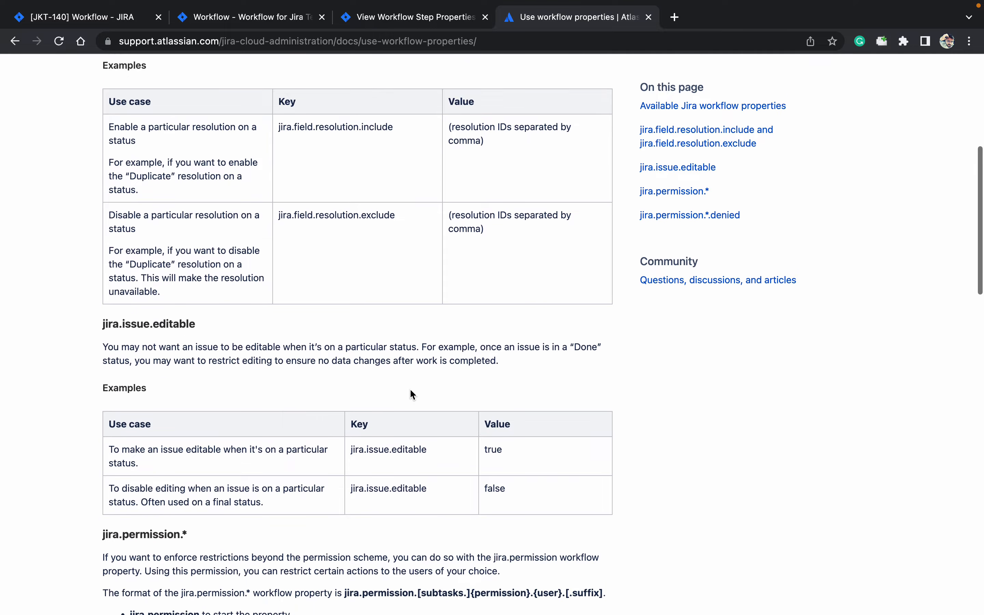
{"action": "scroll", "coordinate": [411, 389], "scroll_direction": "up", "scroll_amount": 1}
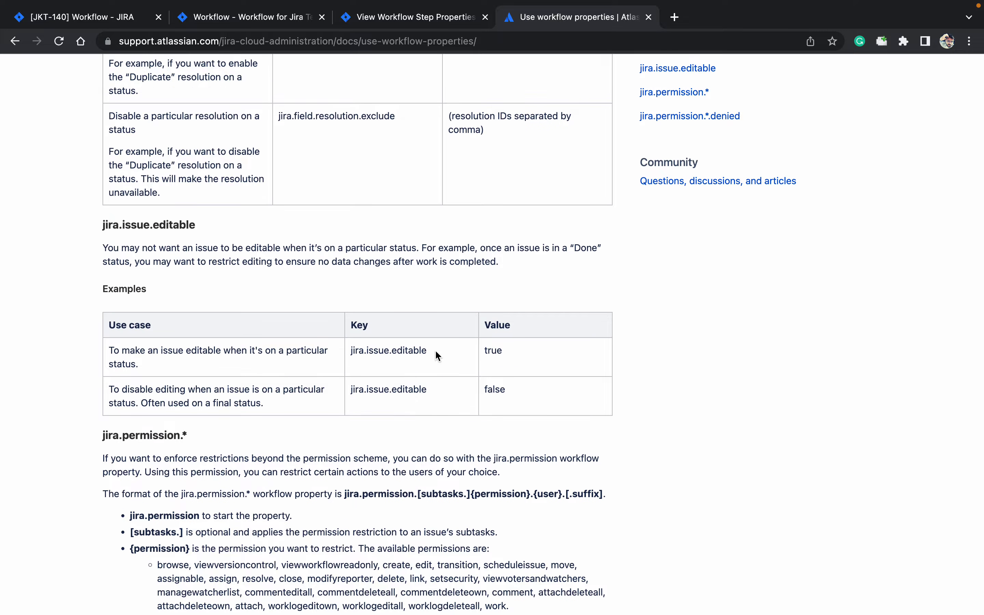
{"action": "left_click_drag", "start_coordinate": [435, 392], "coordinate": [362, 390]}
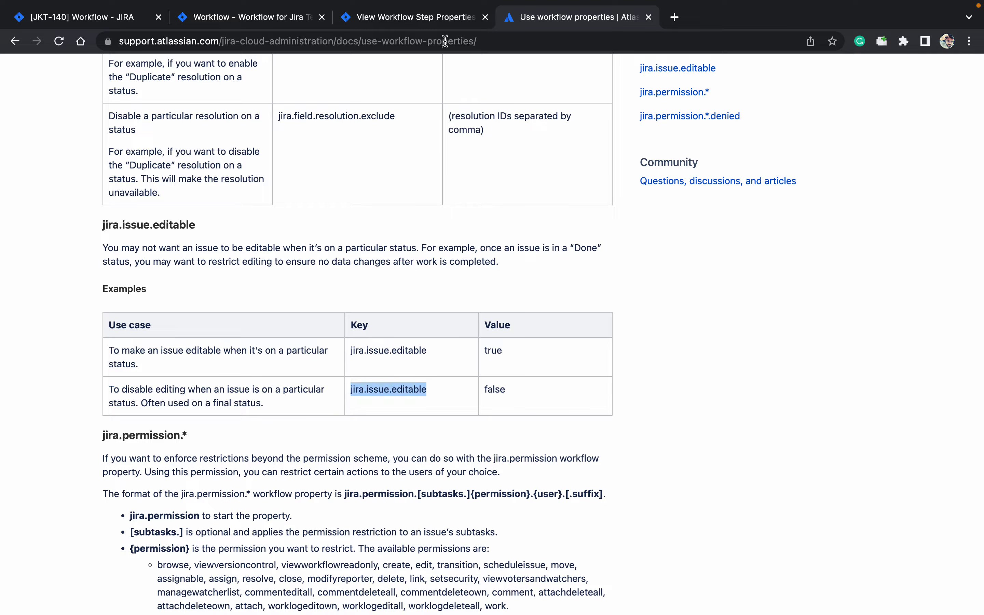
- Close the To Do properties page and open the properties of the Closed status from the workflow draft
{"action": "left_click", "coordinate": [434, 26]}
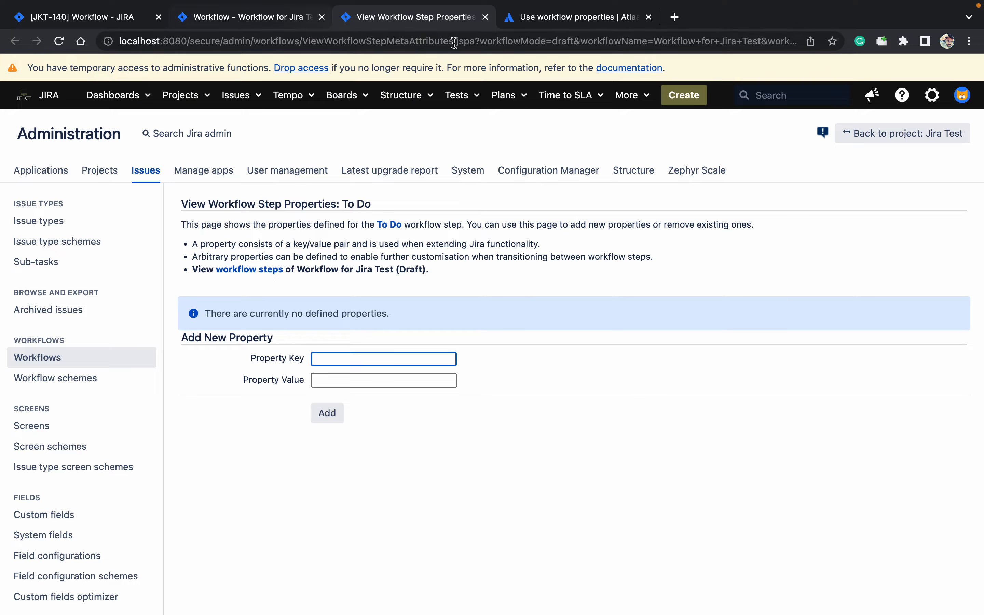
{"action": "left_click", "coordinate": [486, 17]}
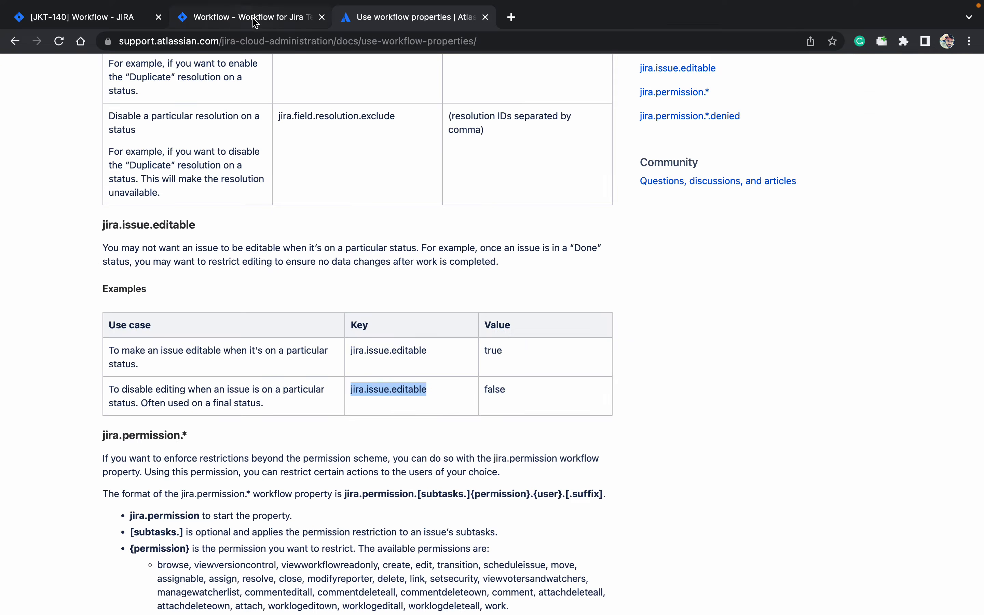
{"action": "left_click", "coordinate": [254, 20]}
{"action": "left_click", "coordinate": [656, 589]}
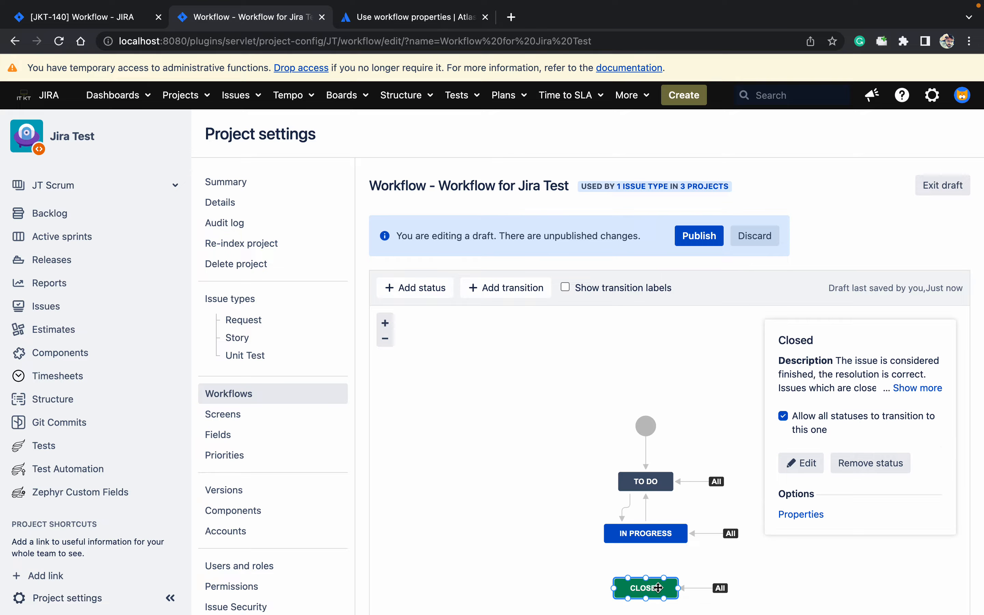
{"action": "left_click", "coordinate": [803, 515]}
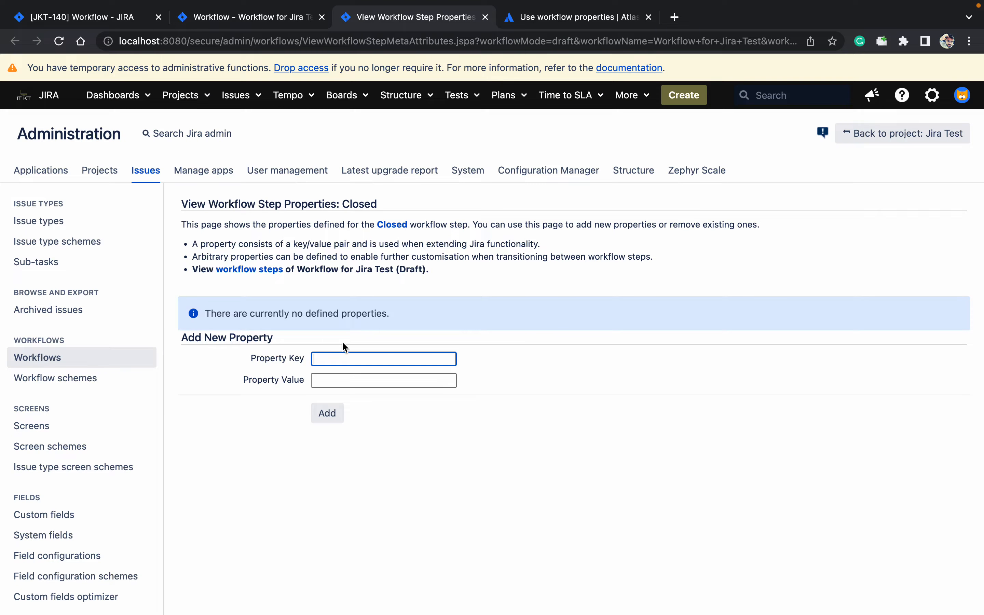
- Add the property jira.issue.editable with the value false, taken from the Atlassian article, to the Closed status
{"action": "type", "text": "jira.issue.editable"}
{"action": "left_click", "coordinate": [566, 27]}
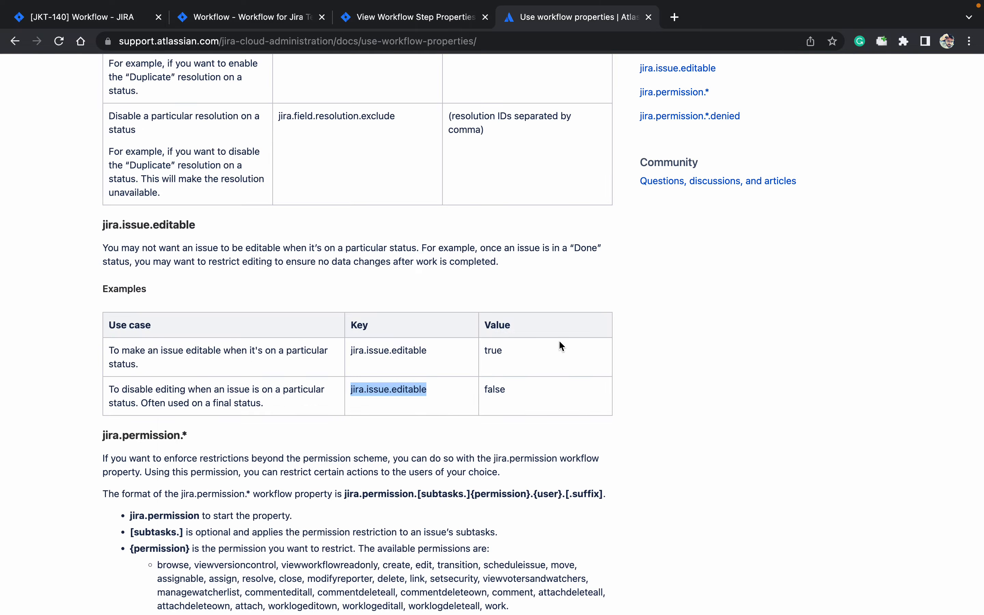
{"action": "left_click", "coordinate": [532, 380]}
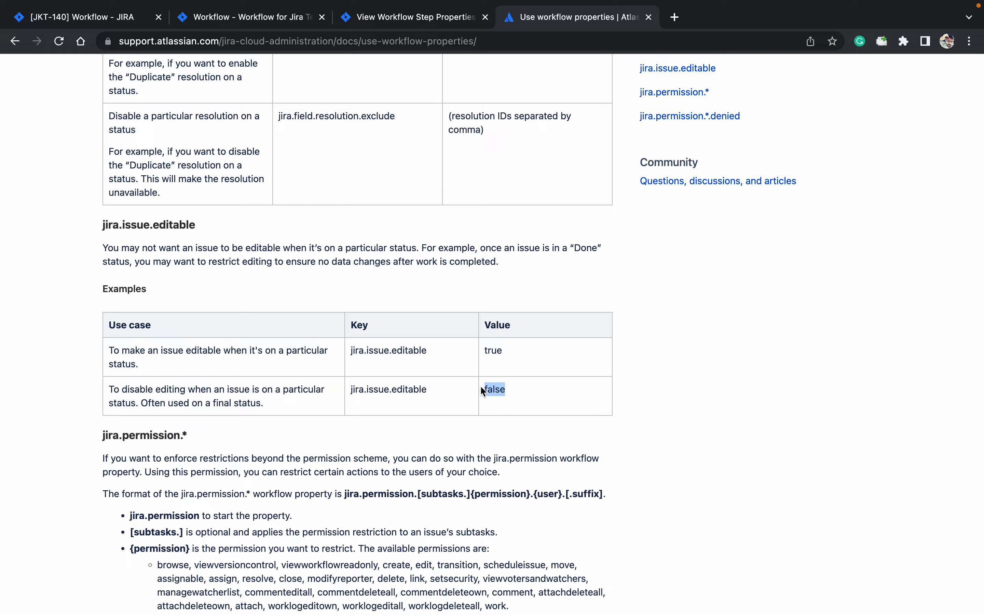
{"action": "left_click", "coordinate": [389, 21]}
{"action": "left_click", "coordinate": [350, 379]}
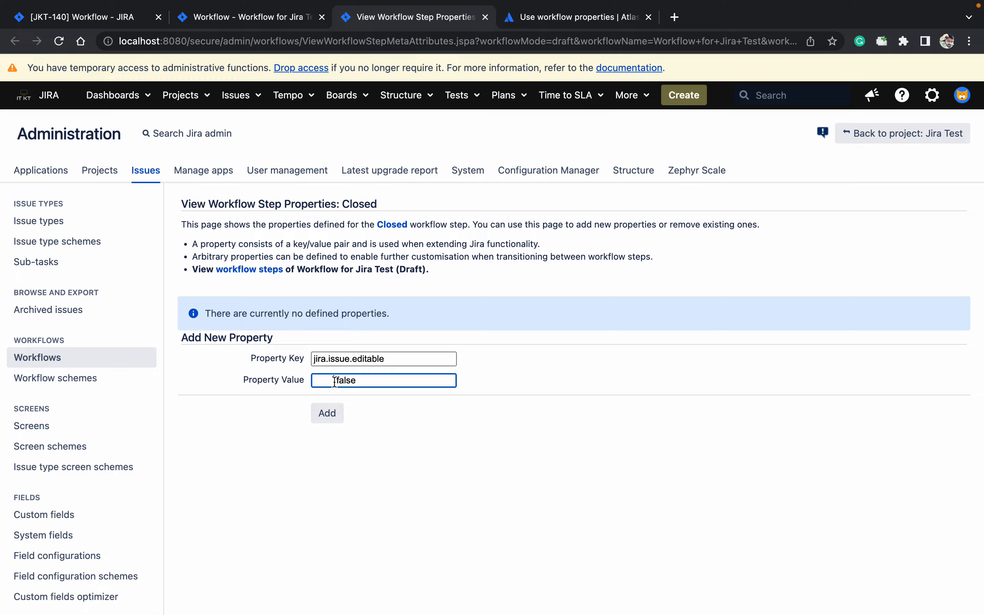
{"action": "key", "text": "BackSpace"}
{"action": "left_click", "coordinate": [331, 419]}
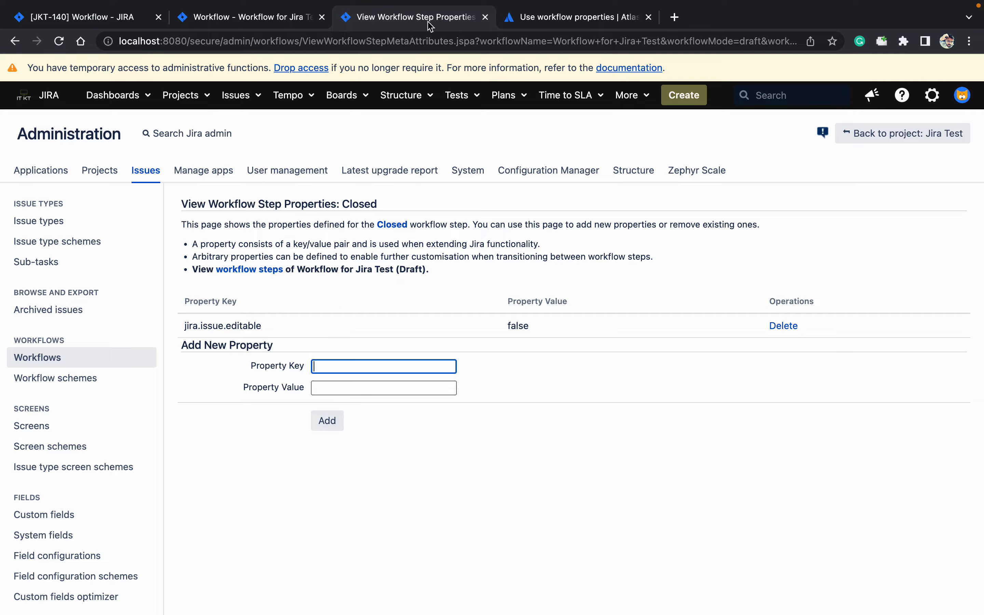
- Publish the draft of Workflow for Jira Test and open the project's issues list
{"action": "left_click", "coordinate": [269, 17]}
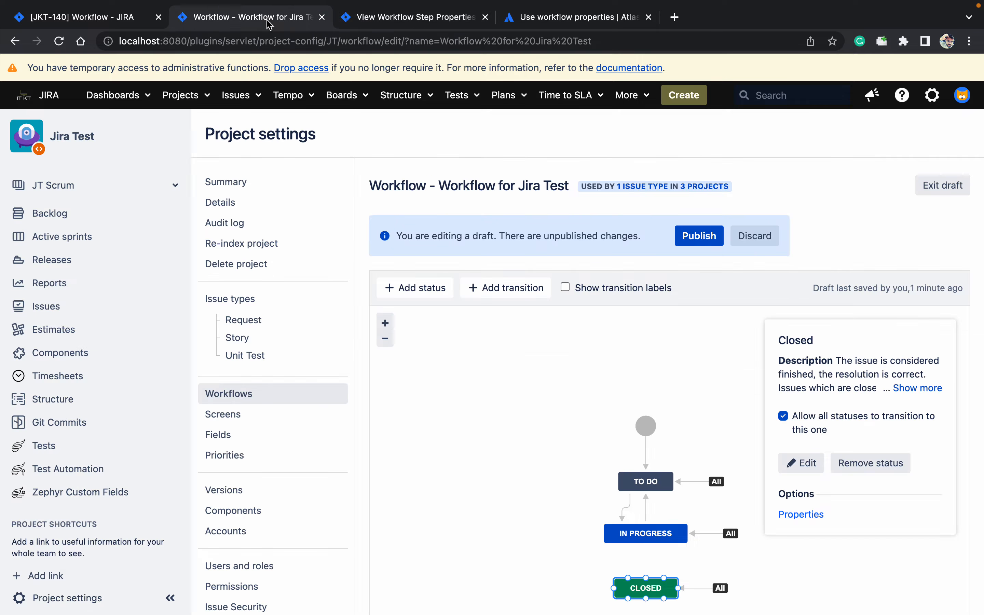
{"action": "left_click", "coordinate": [710, 246]}
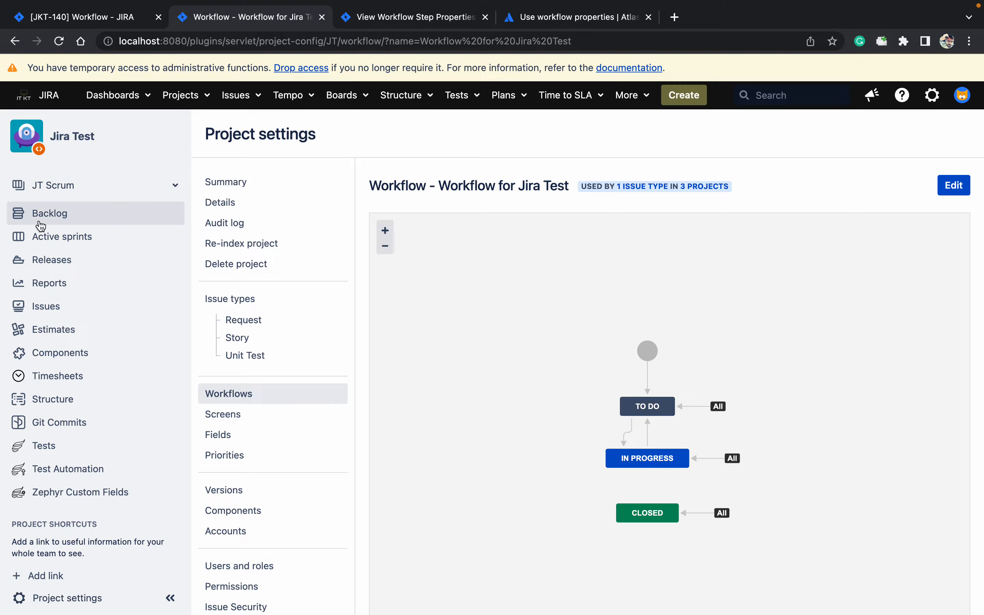
{"action": "left_click", "coordinate": [62, 309]}
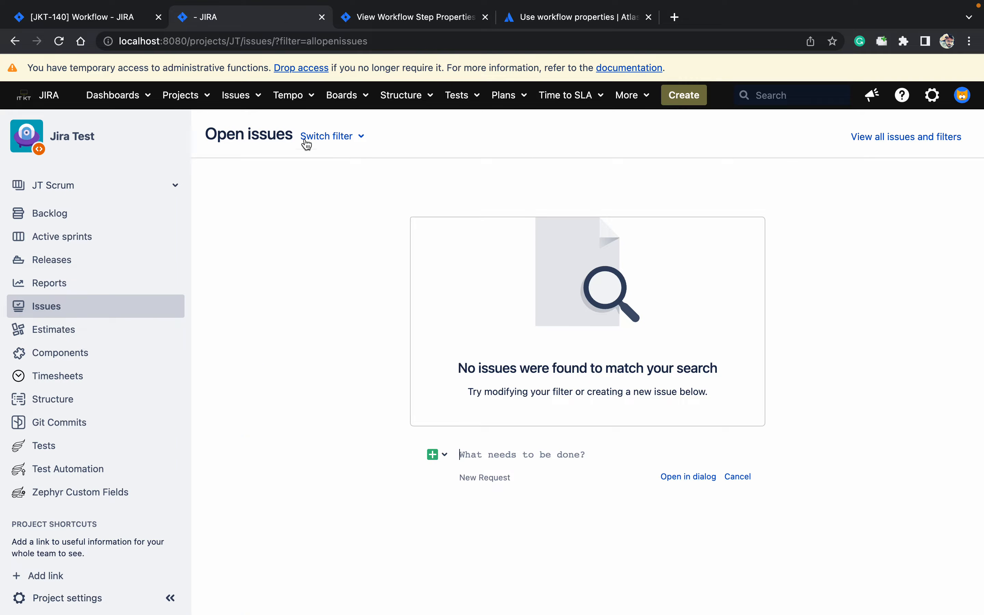
- List all issues of the Jira Test project and post the comment "hh" on the closed issue JT-11
{"action": "left_click", "coordinate": [306, 138]}
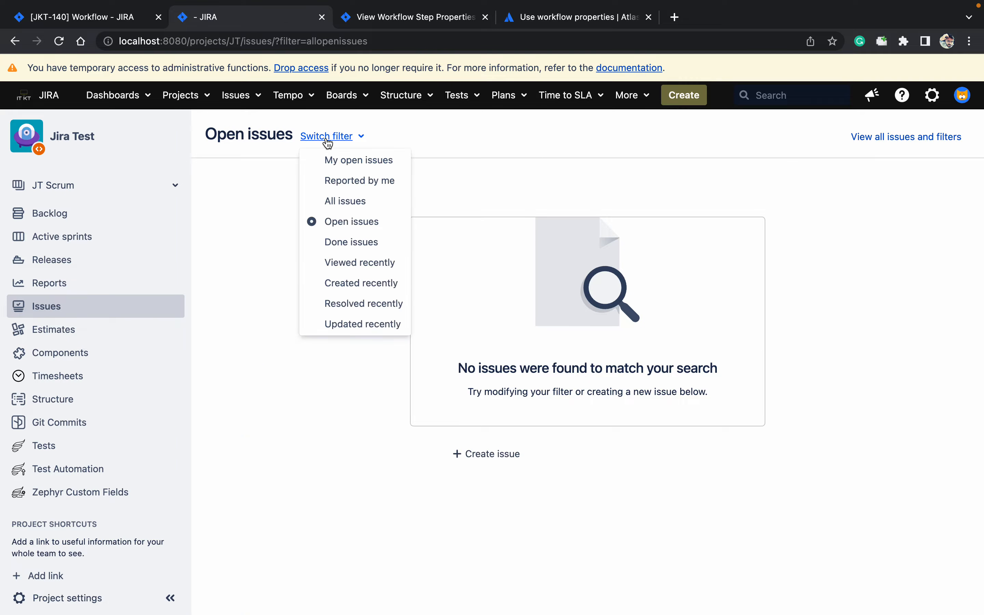
{"action": "left_click", "coordinate": [347, 205]}
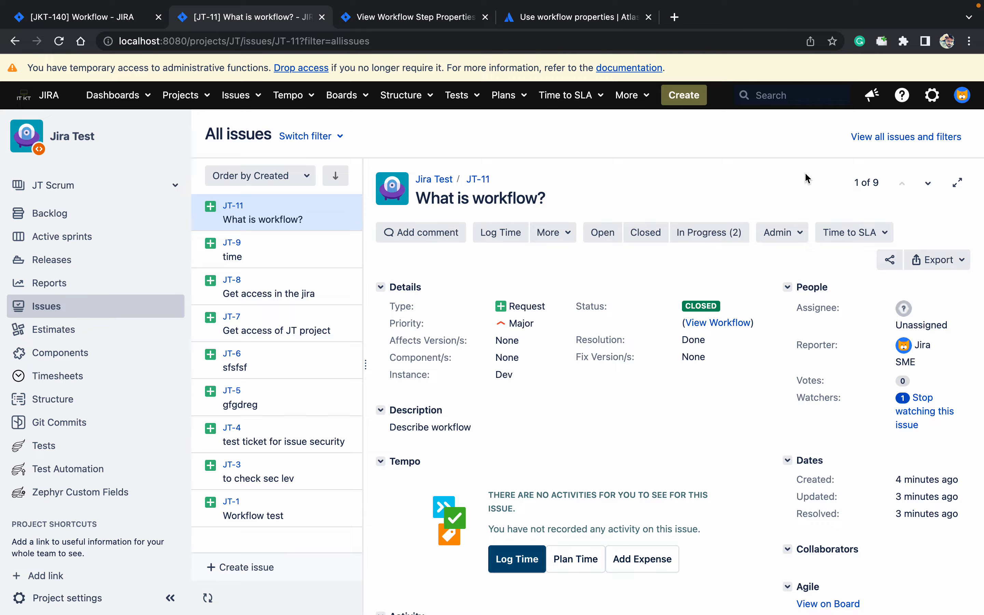
{"action": "scroll", "coordinate": [808, 178], "scroll_direction": "down", "scroll_amount": 6}
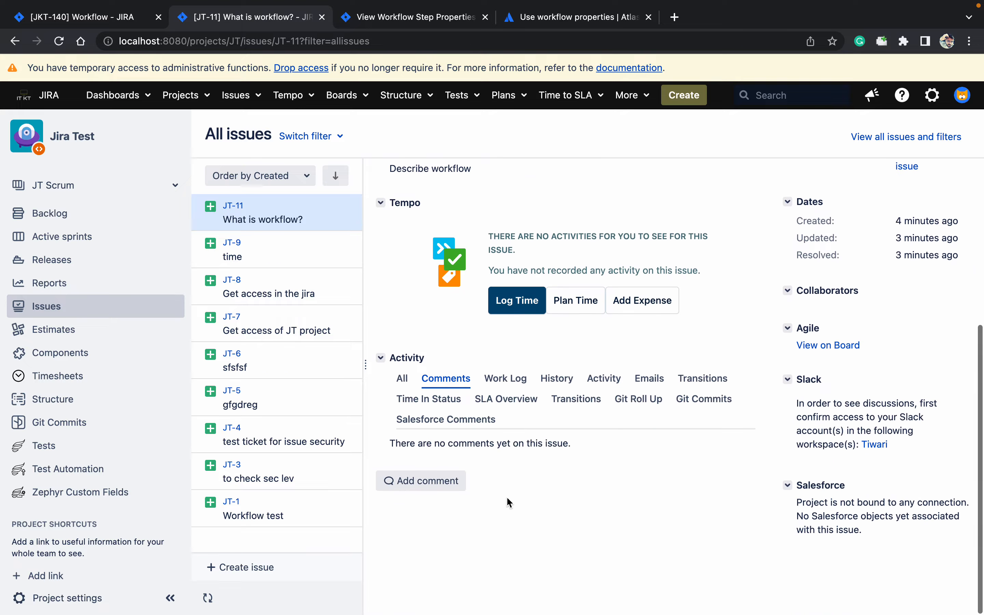
{"action": "left_click", "coordinate": [440, 484]}
{"action": "type", "text": "hh"}
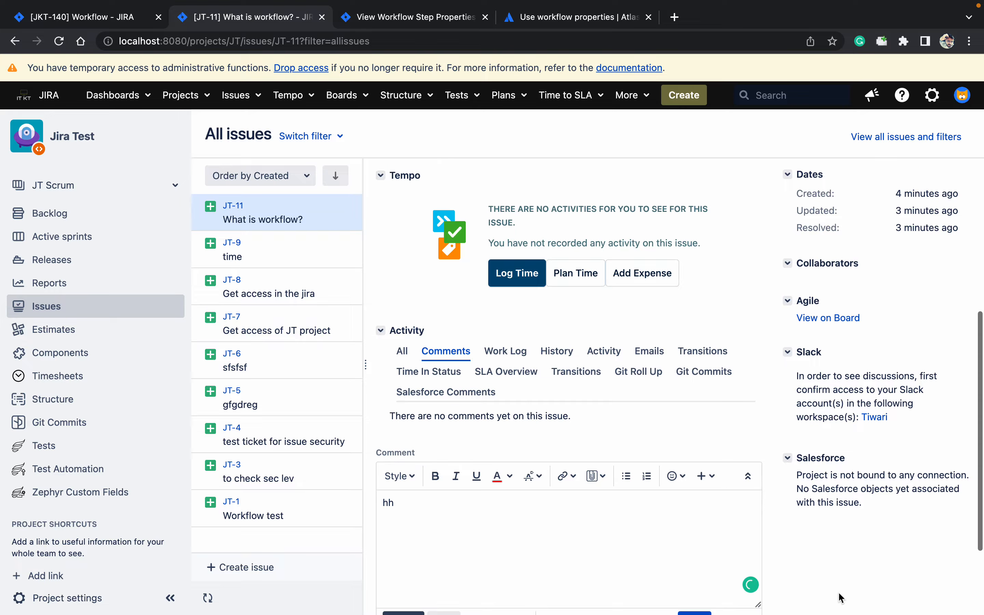
{"action": "scroll", "coordinate": [797, 598], "scroll_direction": "down", "scroll_amount": 3}
{"action": "left_click", "coordinate": [694, 560]}
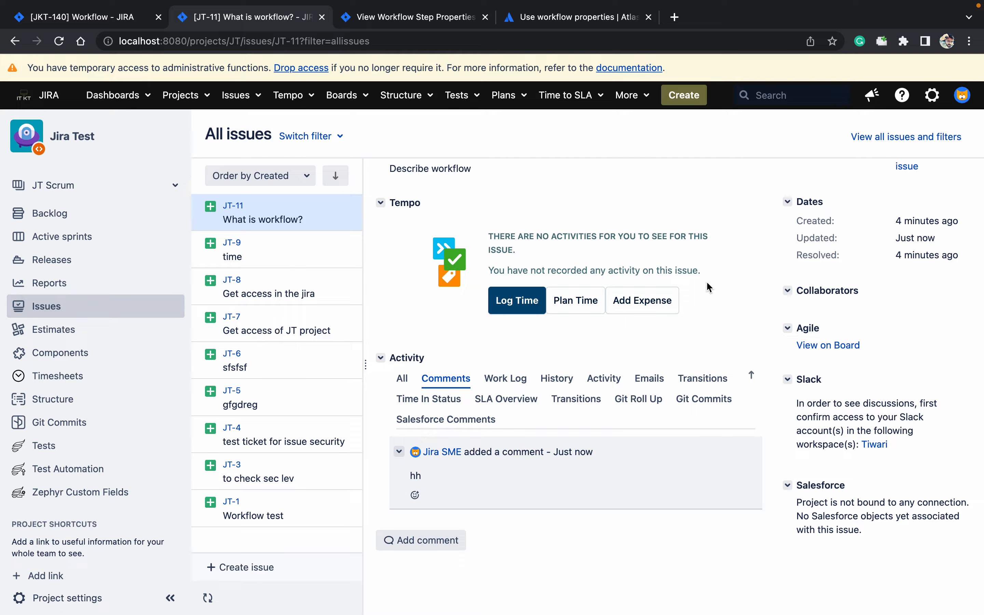
- Transition JT-11 to In Progress and check whether its priority can be edited, leaving the priority as it is
{"action": "scroll", "coordinate": [672, 195], "scroll_direction": "up", "scroll_amount": 2}
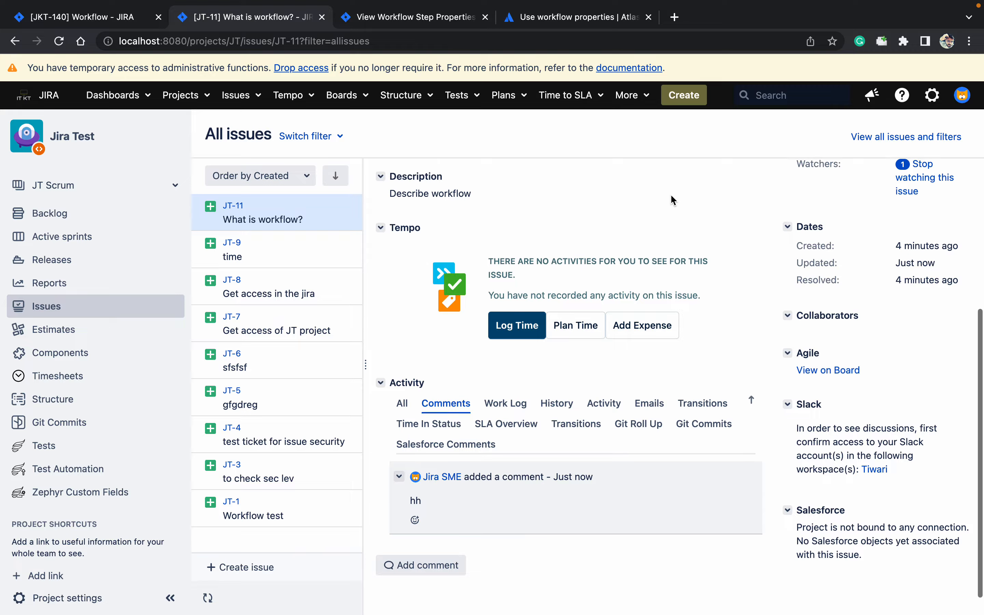
{"action": "scroll", "coordinate": [670, 194], "scroll_direction": "up", "scroll_amount": 5}
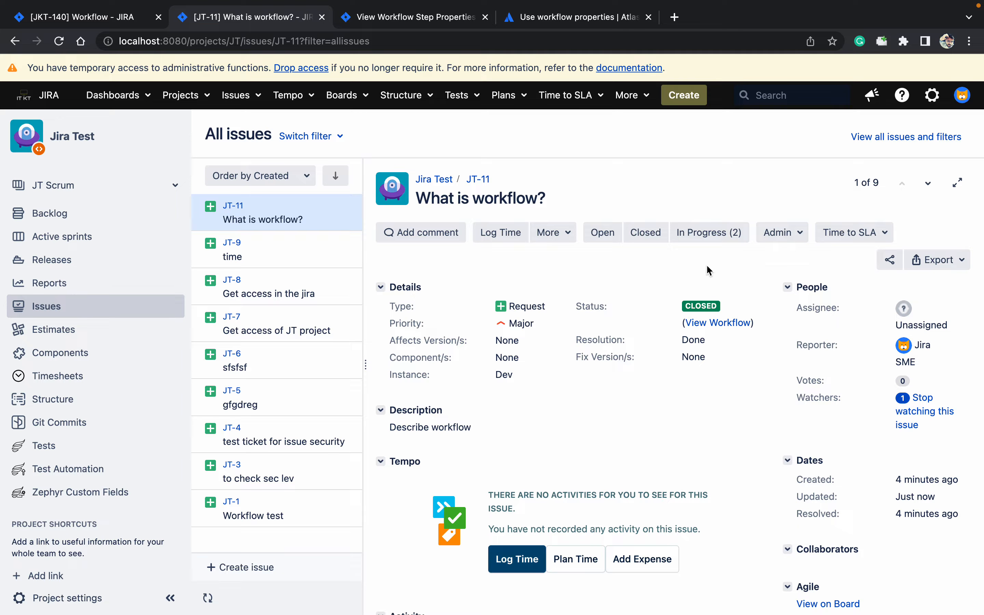
{"action": "left_click", "coordinate": [708, 236]}
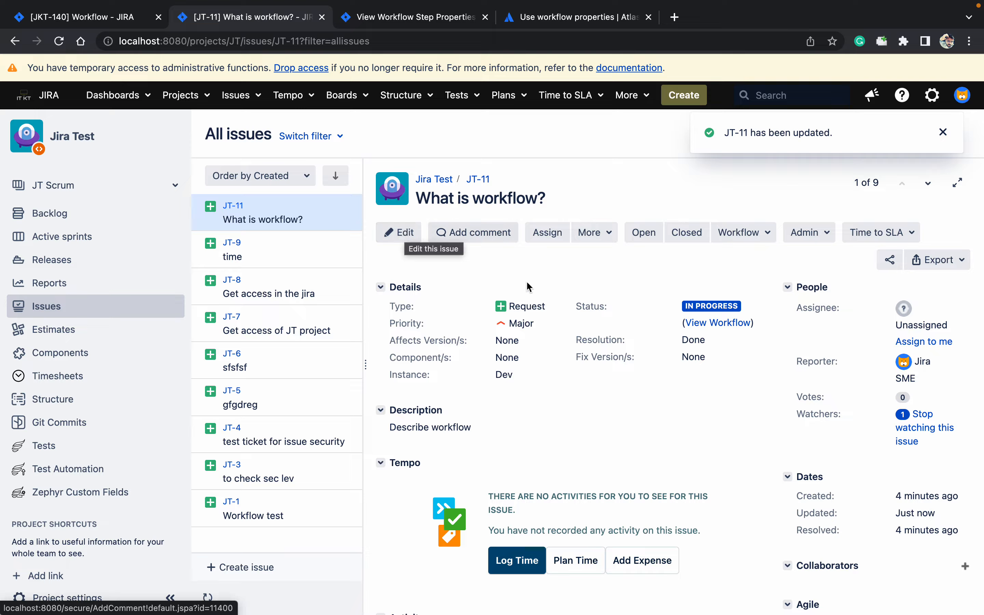
{"action": "left_click", "coordinate": [545, 325]}
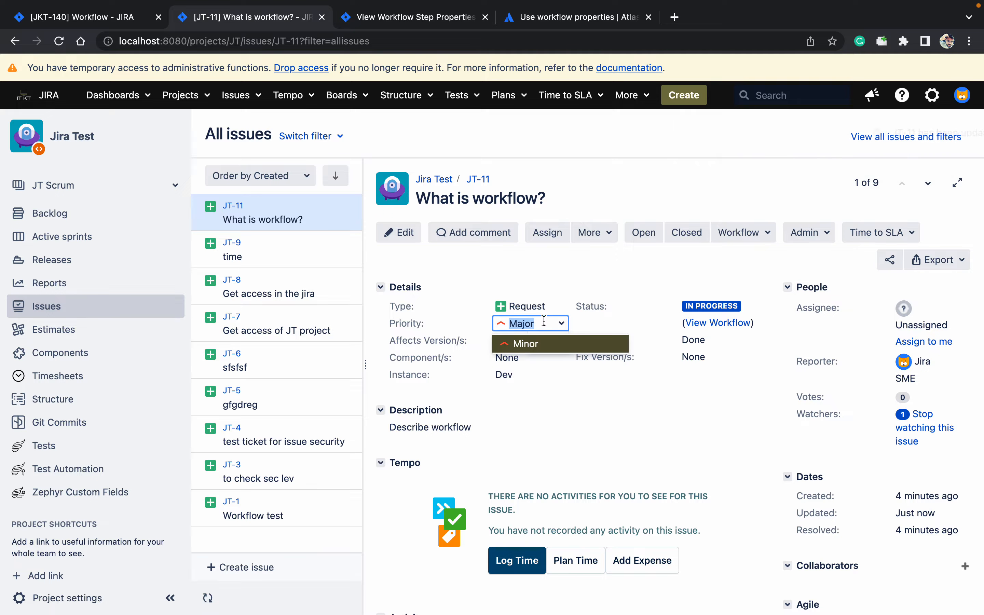
{"action": "left_click", "coordinate": [575, 292]}
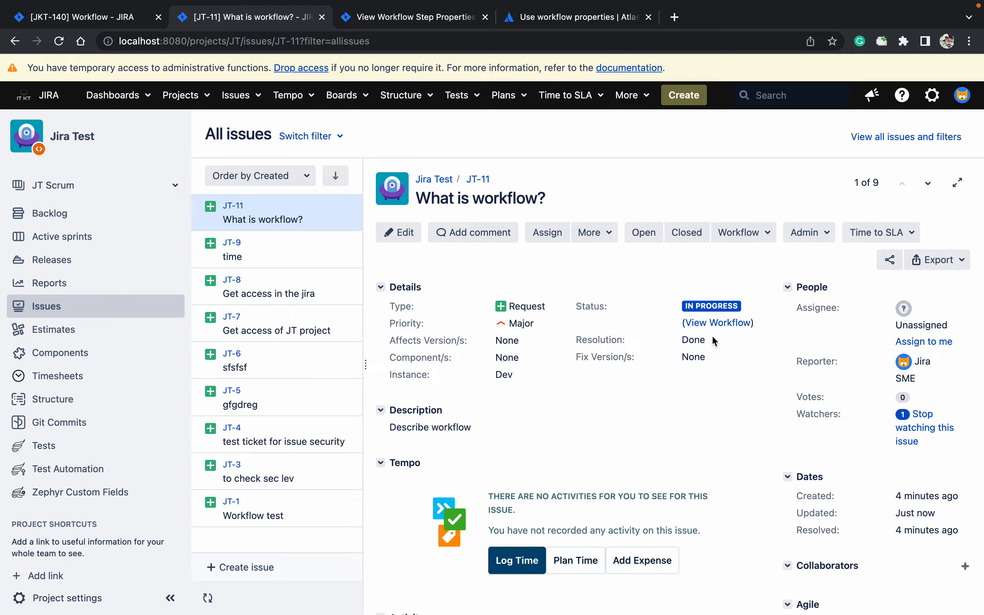
- Close JT-11 with the resolution Done and try to change its priority to Minor
{"action": "left_click", "coordinate": [691, 232]}
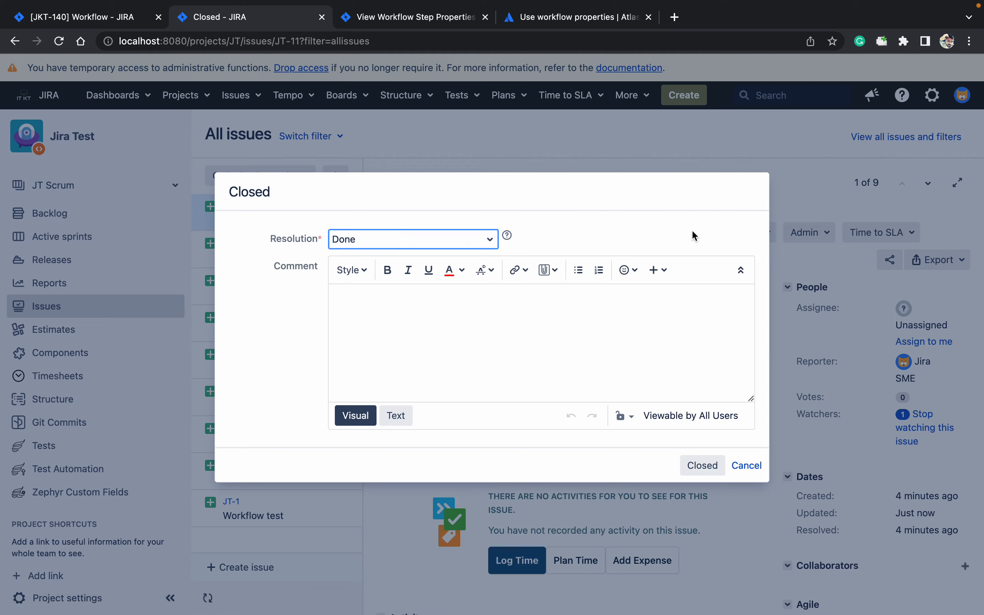
{"action": "left_click", "coordinate": [699, 465]}
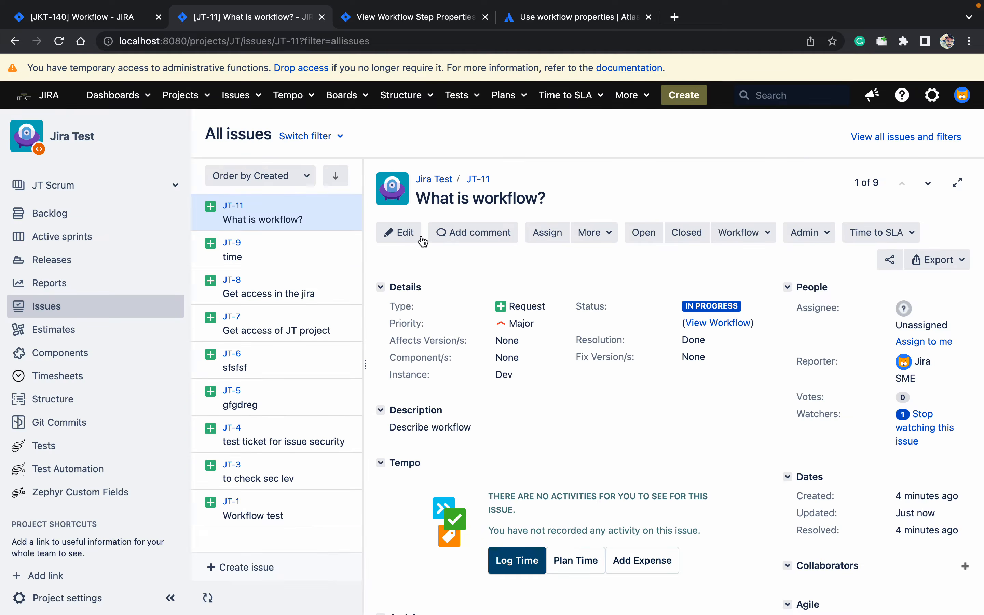
{"action": "left_click", "coordinate": [541, 329]}
{"action": "left_click", "coordinate": [525, 342]}
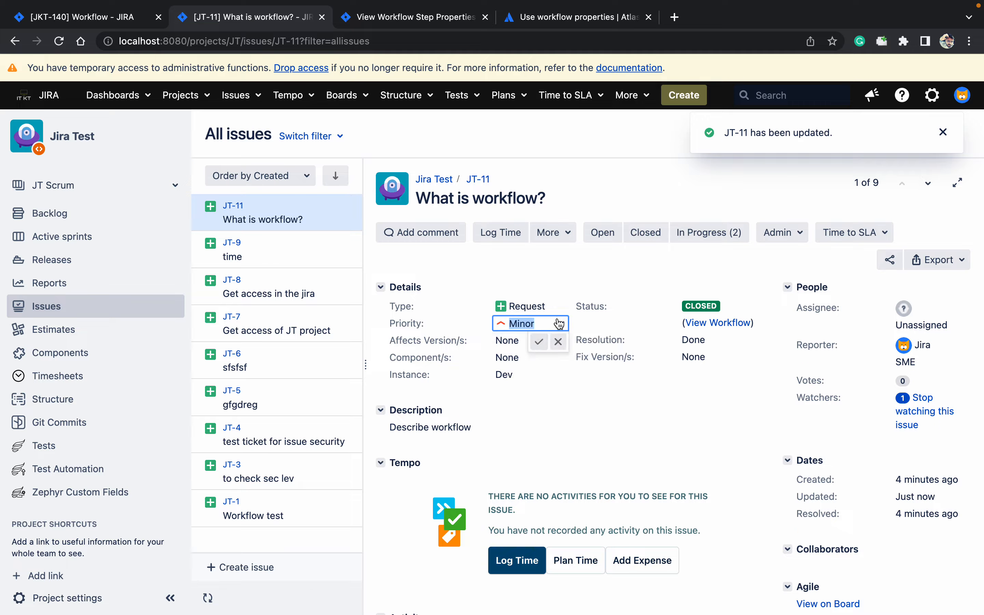
{"action": "left_click", "coordinate": [545, 338]}
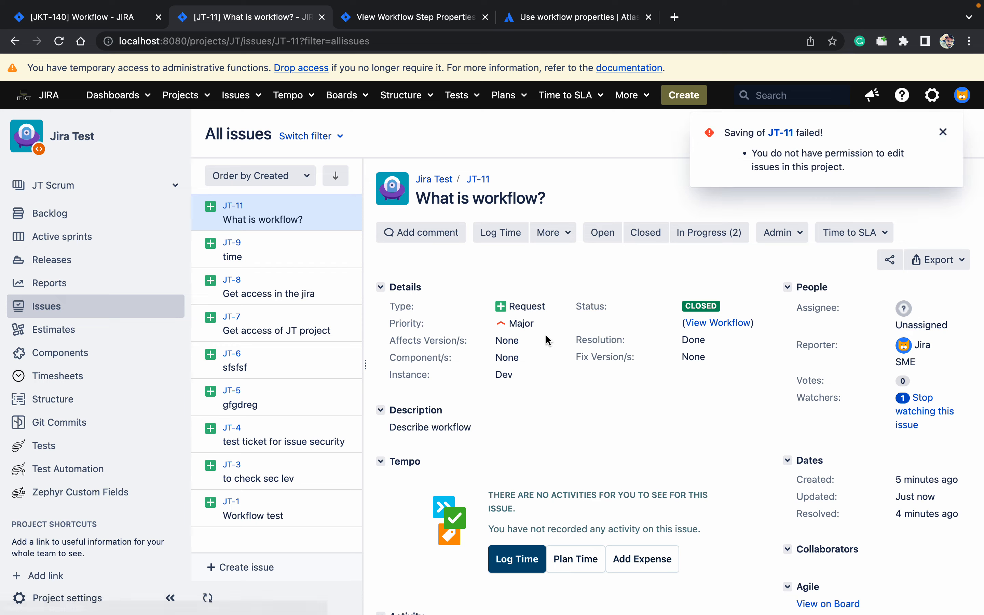
{"action": "left_click_drag", "start_coordinate": [775, 151], "coordinate": [854, 178]}
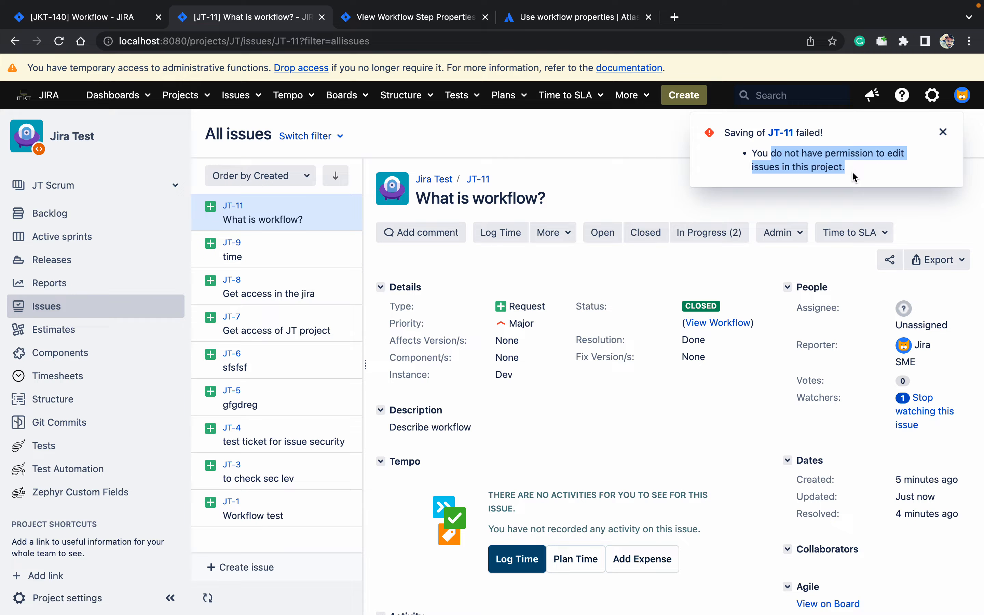
- Recheck the Closed status properties, then open Workflow for Jira Test from the project's settings for editing
{"action": "left_click", "coordinate": [435, 25]}
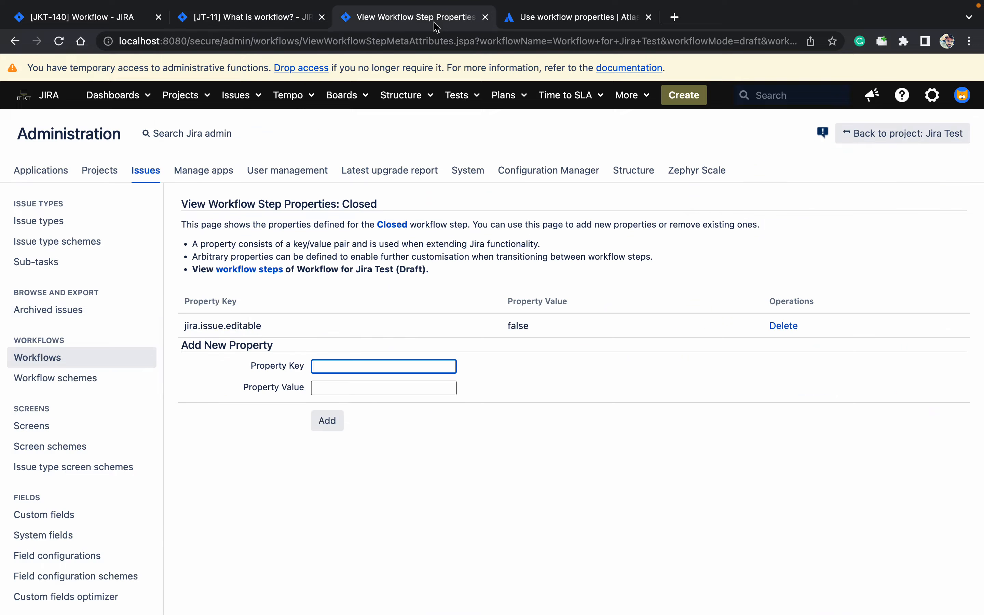
{"action": "left_click", "coordinate": [300, 24]}
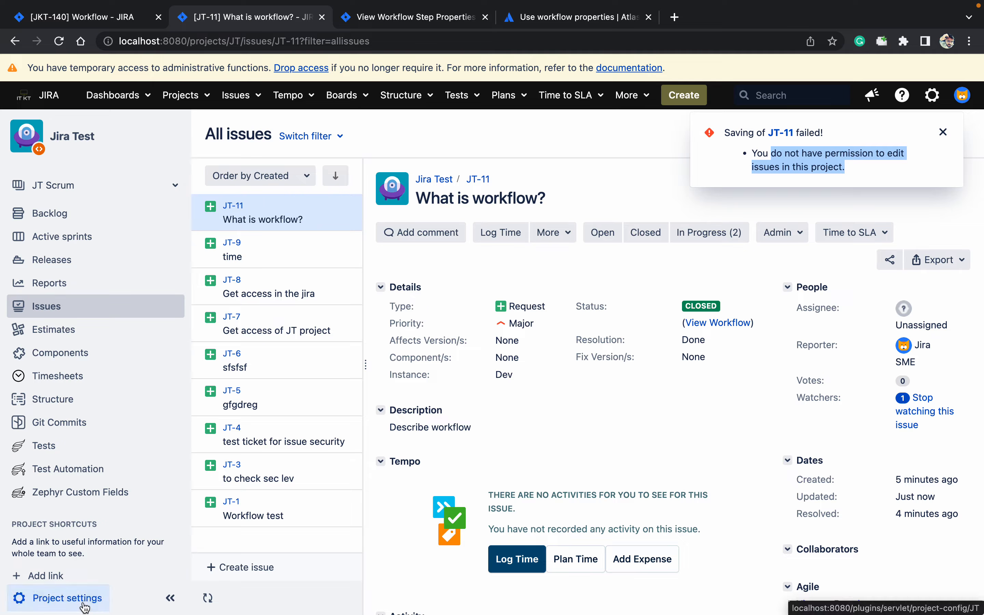
{"action": "left_click", "coordinate": [92, 595]}
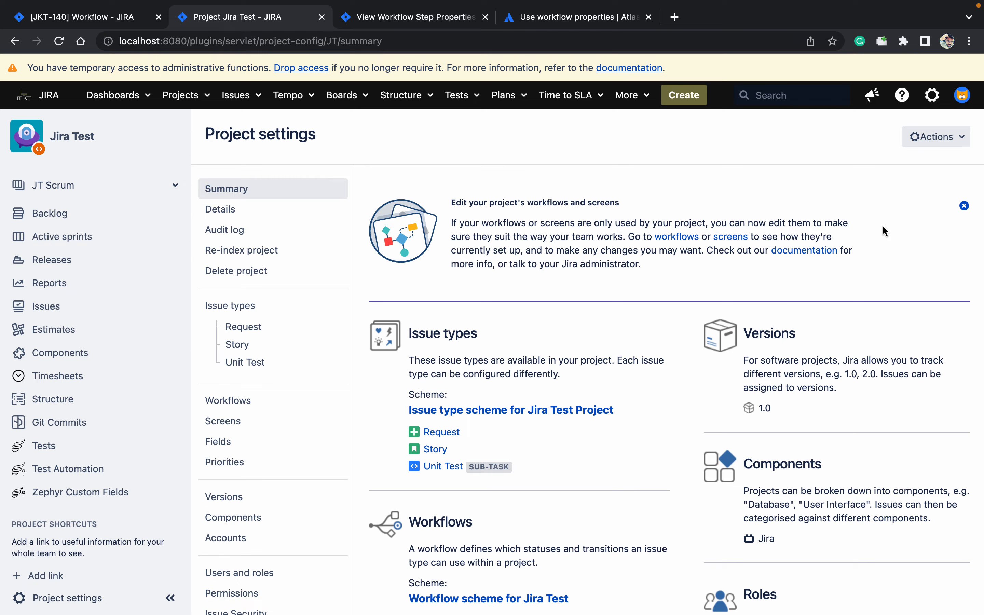
{"action": "scroll", "coordinate": [905, 230], "scroll_direction": "down", "scroll_amount": 5}
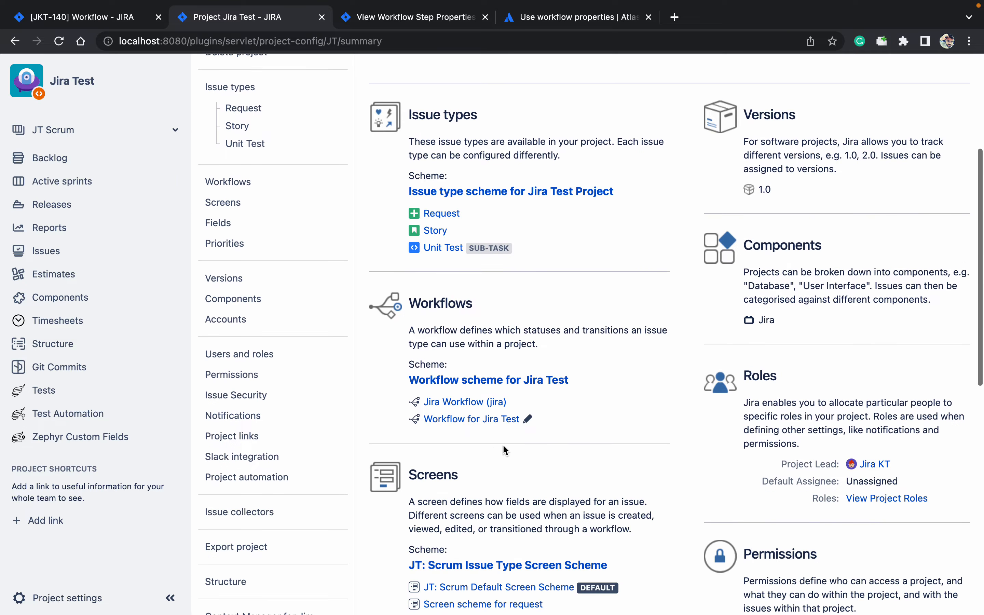
{"action": "left_click", "coordinate": [472, 421]}
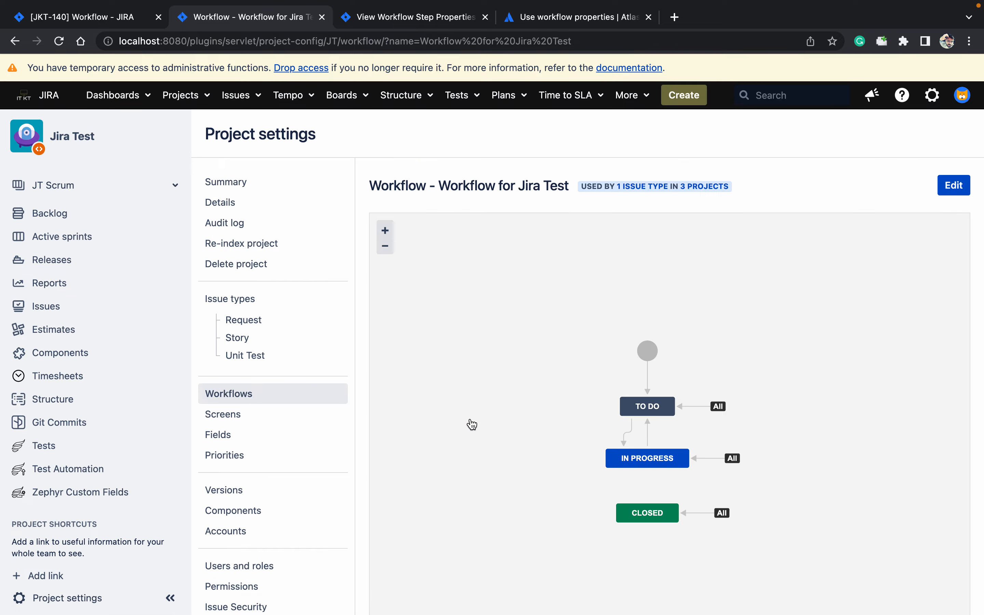
{"action": "left_click", "coordinate": [955, 186]}
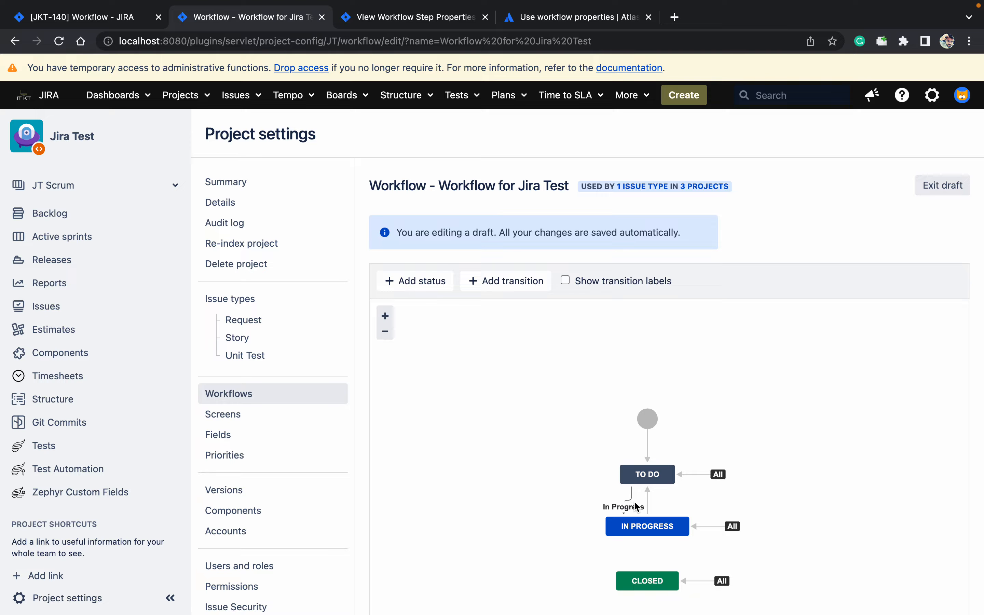
- Add the existing status Open to the workflow draft and place it beside the To Do status
{"action": "left_click", "coordinate": [663, 475]}
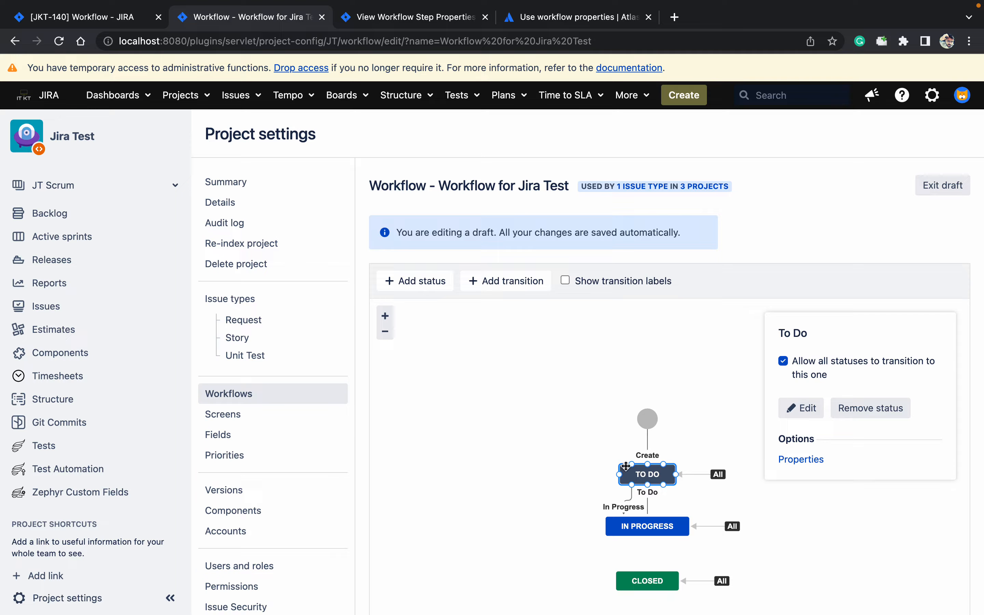
{"action": "left_click", "coordinate": [410, 291]}
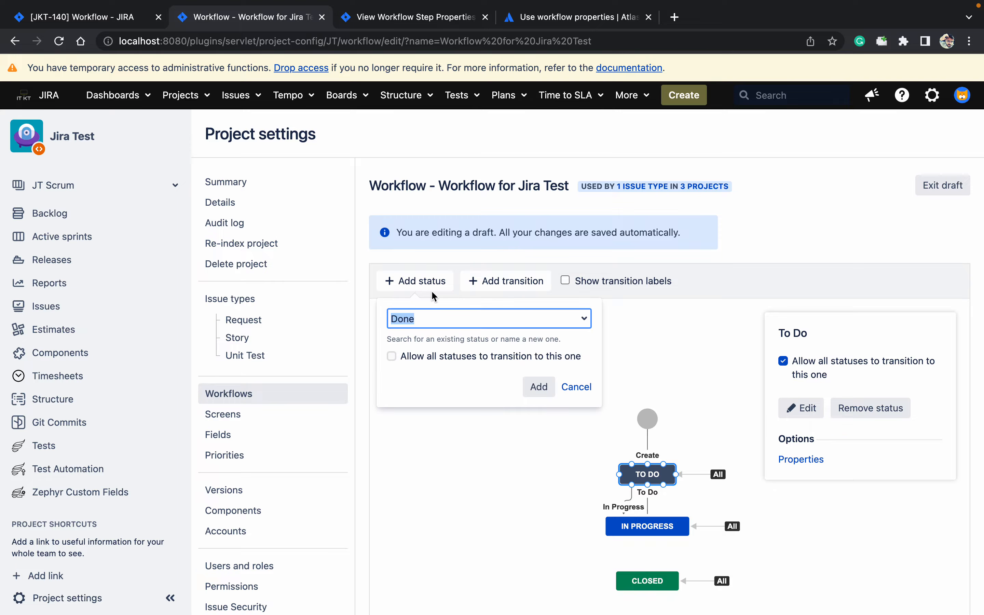
{"action": "type", "text": "ope"}
{"action": "key", "text": "Return"}
{"action": "left_click", "coordinate": [526, 384]}
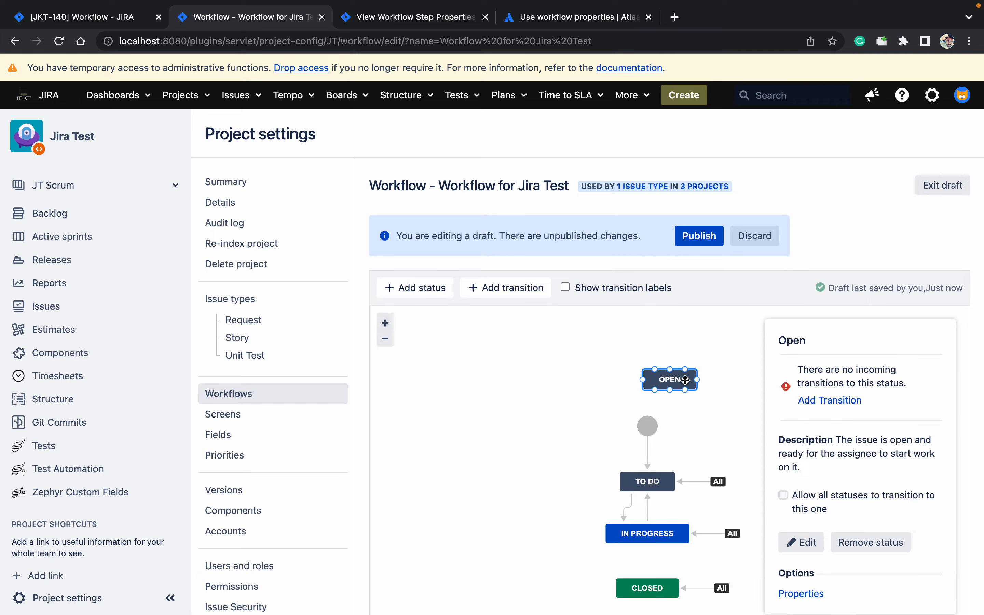
{"action": "left_click_drag", "start_coordinate": [685, 380], "coordinate": [543, 479]}
- Change the destination of the Create transition from To Do to Open and save the change
{"action": "left_click", "coordinate": [650, 464]}
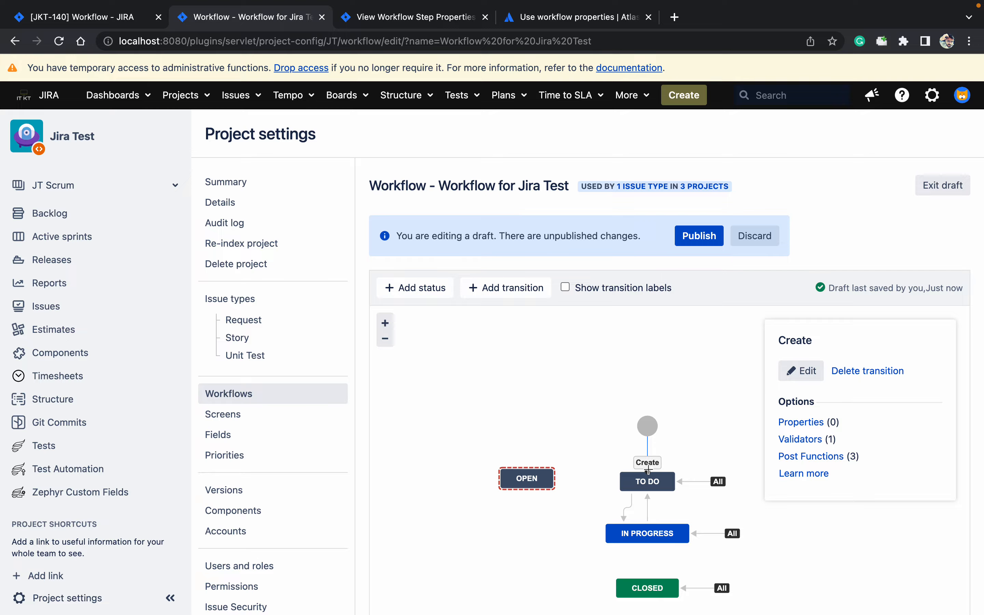
{"action": "left_click_drag", "start_coordinate": [649, 470], "coordinate": [527, 468]}
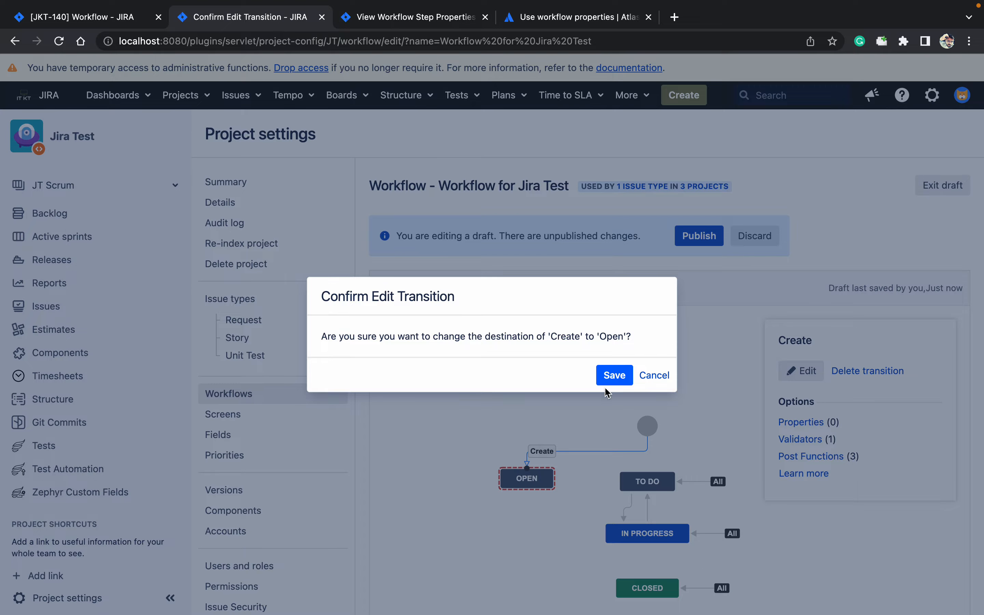
{"action": "left_click", "coordinate": [612, 376]}
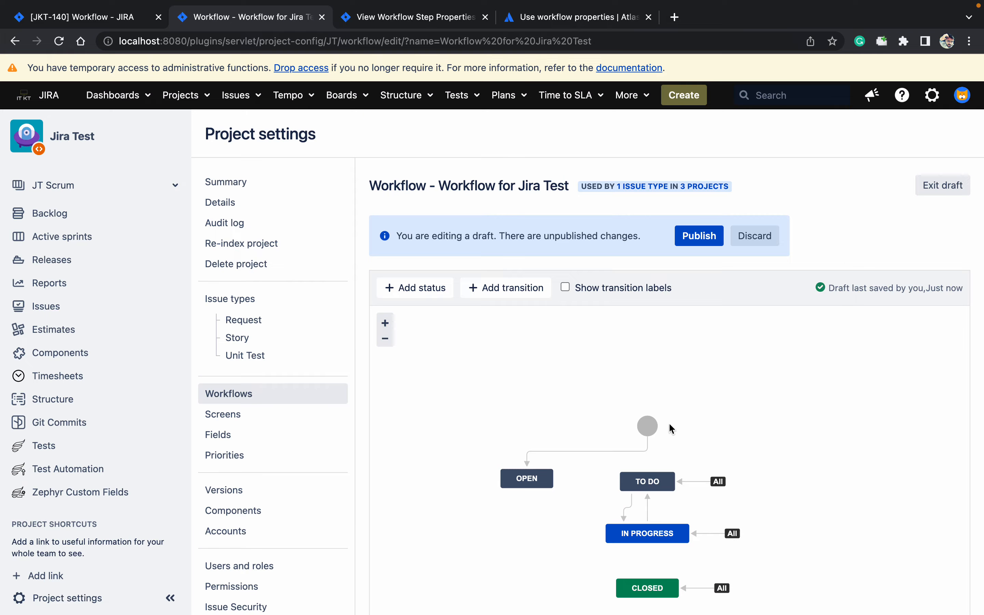
- Rearrange the diagram so the start node sits above Open and To Do sits higher above In Progress
{"action": "left_click_drag", "start_coordinate": [648, 423], "coordinate": [531, 399]}
{"action": "left_click_drag", "start_coordinate": [636, 483], "coordinate": [524, 521]}
{"action": "left_click_drag", "start_coordinate": [556, 500], "coordinate": [643, 442]}
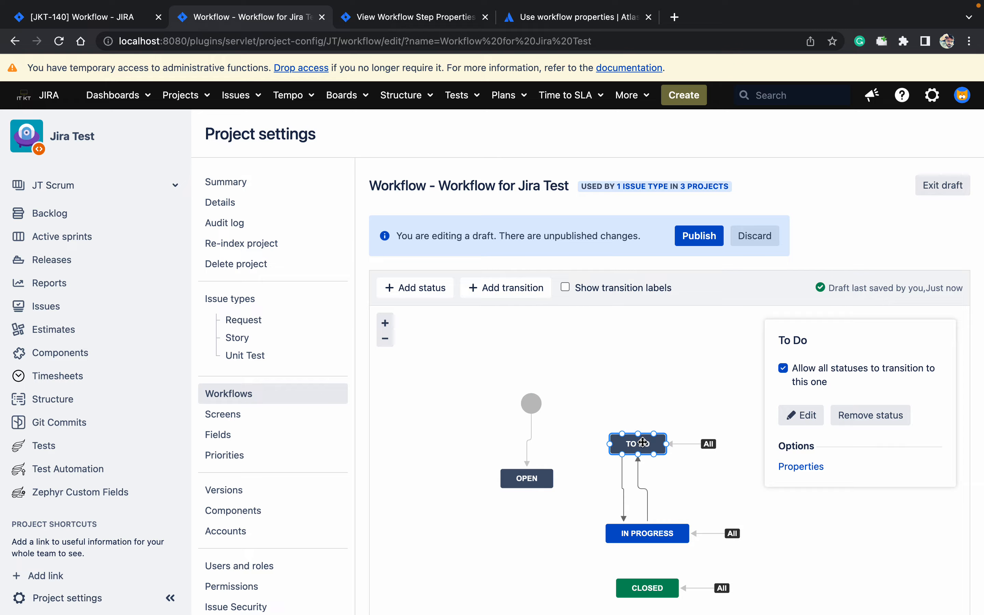
- Reattach the In Progress transition's source and the To Do transition's destination to Open, saving both changes
{"action": "left_click", "coordinate": [622, 477]}
{"action": "left_click_drag", "start_coordinate": [623, 453], "coordinate": [511, 488]}
{"action": "left_click", "coordinate": [624, 382]}
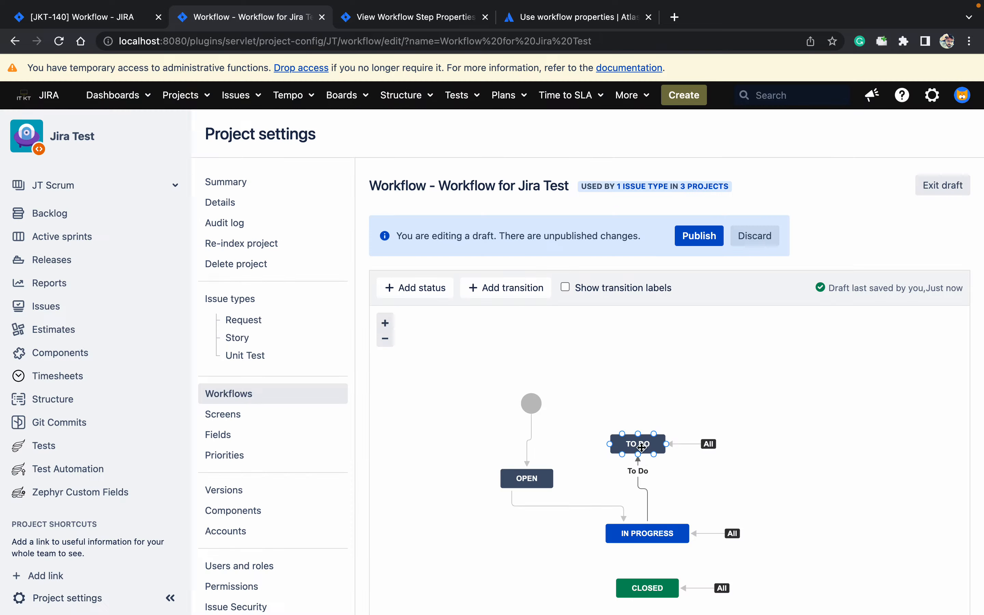
{"action": "left_click", "coordinate": [638, 460]}
{"action": "left_click_drag", "start_coordinate": [638, 458], "coordinate": [526, 489]}
{"action": "left_click", "coordinate": [617, 375]}
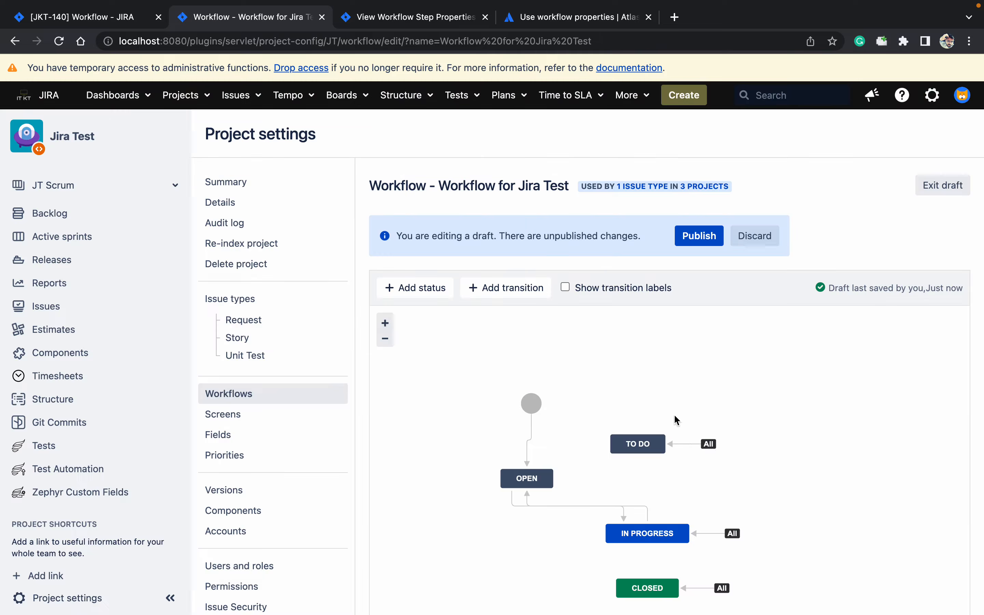
- Try to remove the To Do status from the workflow draft
{"action": "left_click", "coordinate": [657, 445]}
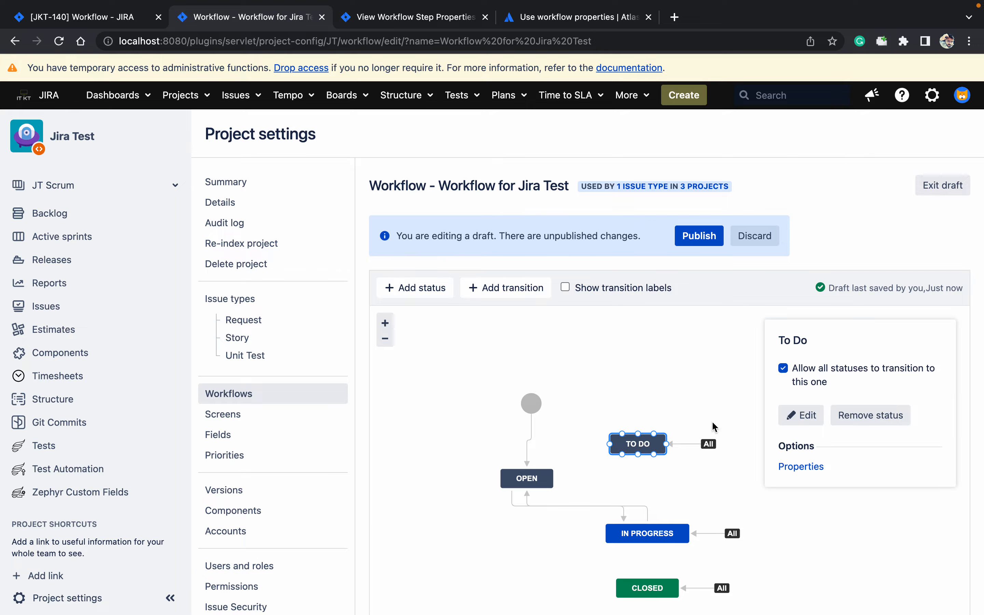
{"action": "left_click", "coordinate": [870, 419]}
{"action": "left_click", "coordinate": [655, 395]}
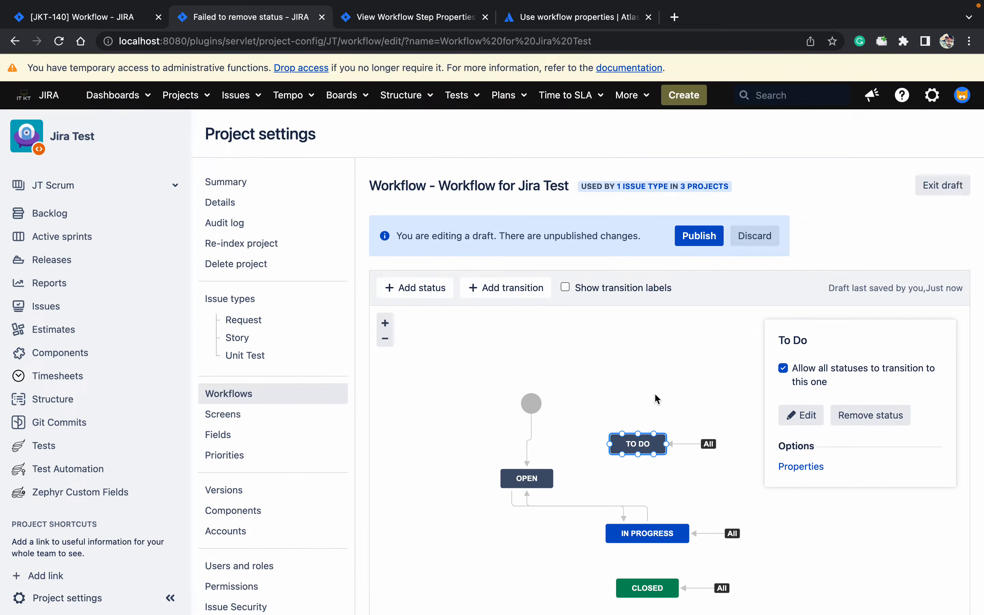
- Inspect To Do's global transition and allow all statuses to transition to Open
{"action": "left_click", "coordinate": [683, 444]}
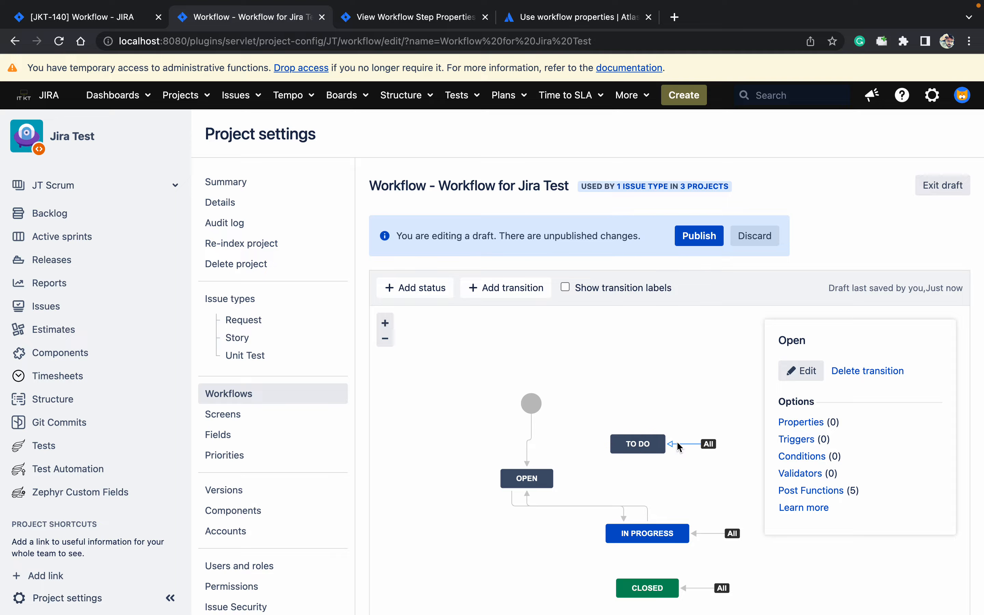
{"action": "left_click", "coordinate": [529, 478]}
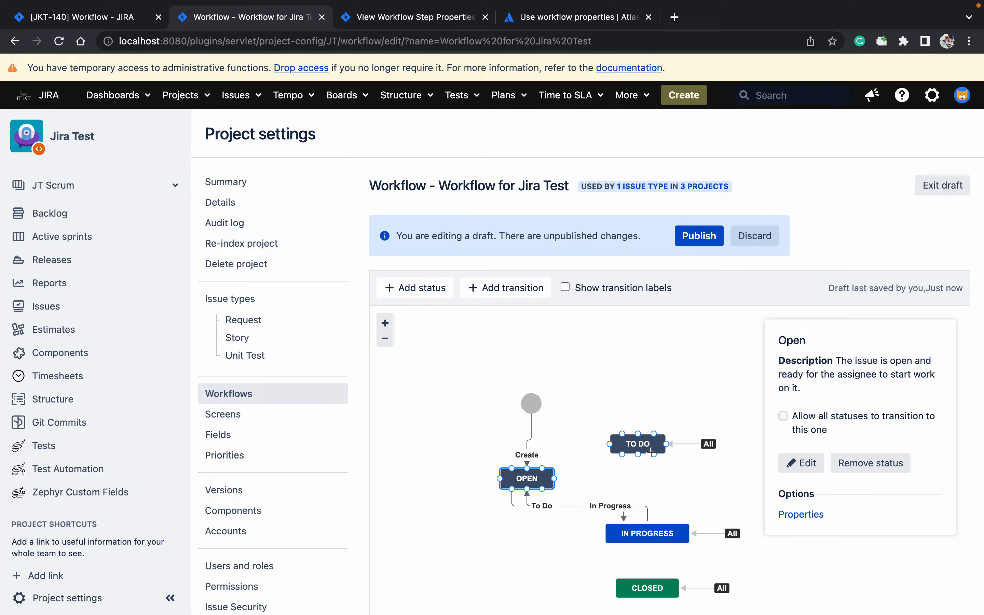
{"action": "left_click", "coordinate": [783, 416]}
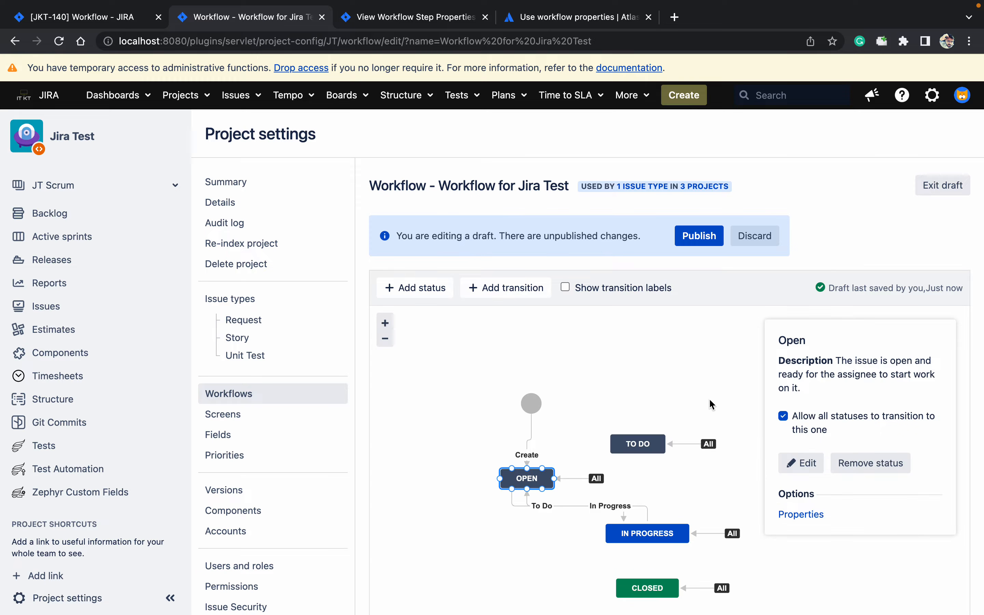
- Retry removing the To Do status from the draft now that Open accepts transitions from all statuses
{"action": "left_click", "coordinate": [656, 440]}
{"action": "left_click", "coordinate": [868, 415]}
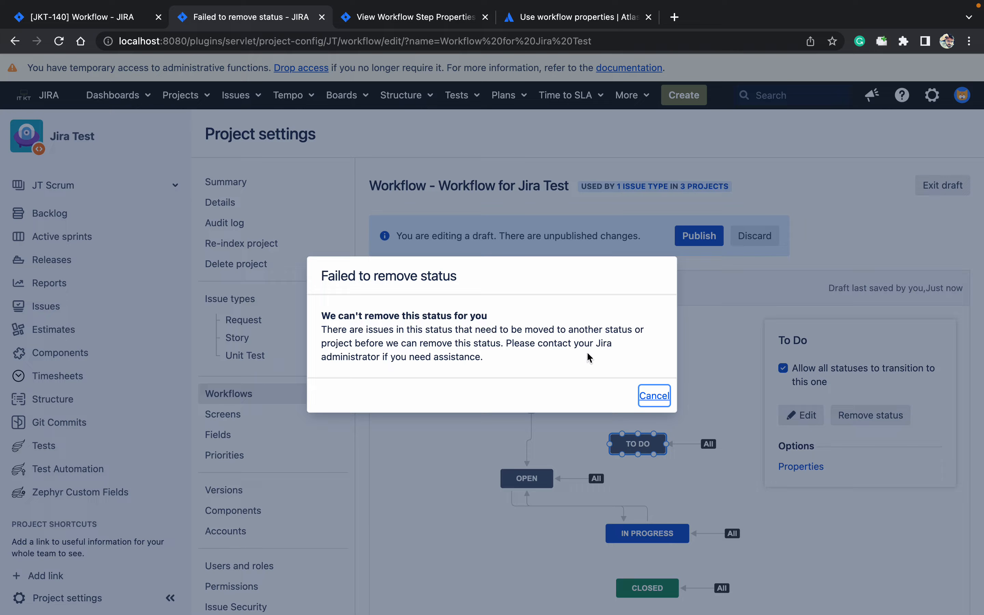
{"action": "left_click", "coordinate": [659, 396]}
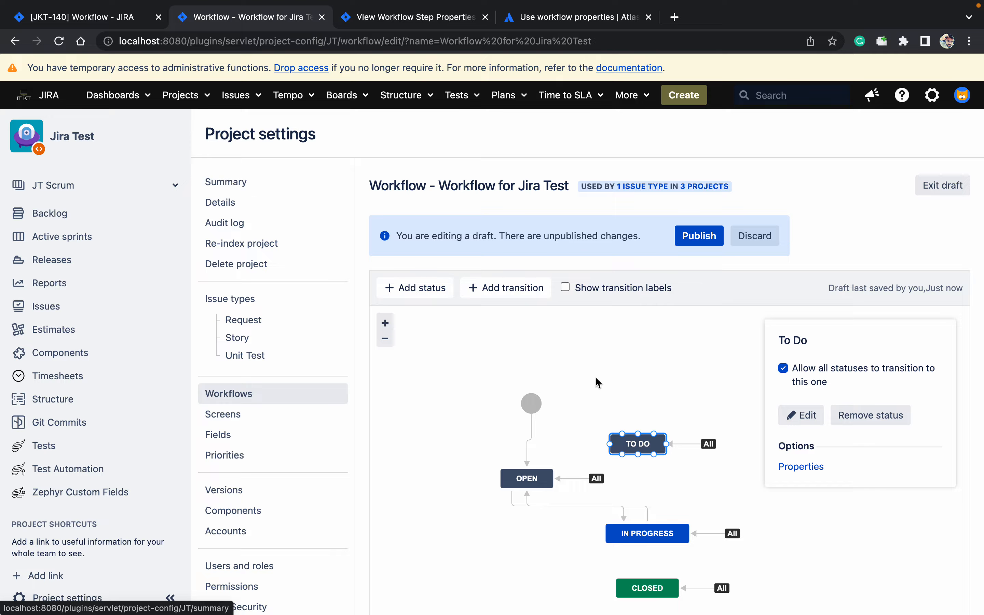
- Inspect Open's global transition and view its transition properties page
{"action": "left_click", "coordinate": [575, 479]}
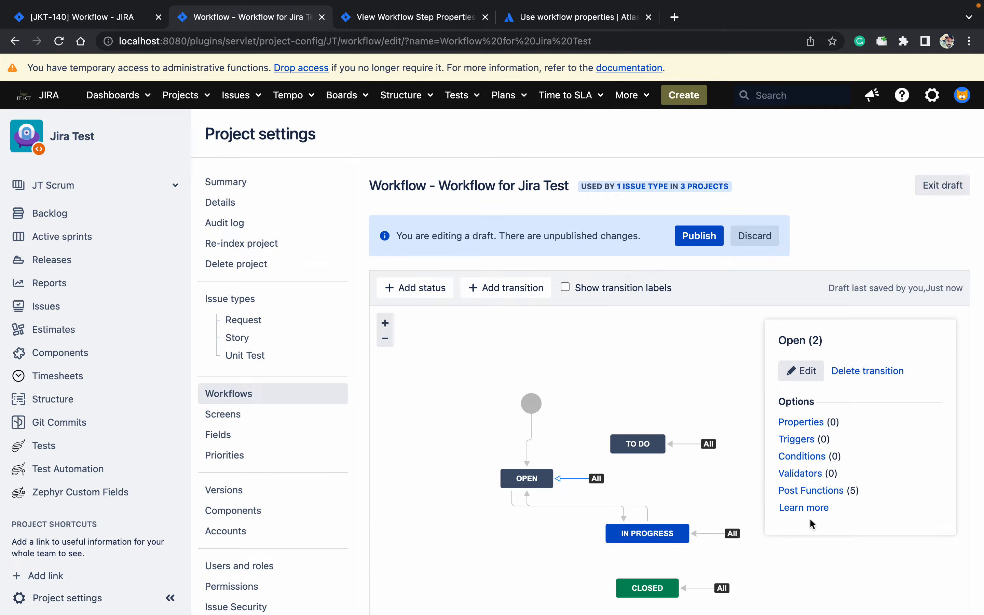
{"action": "left_click", "coordinate": [534, 483]}
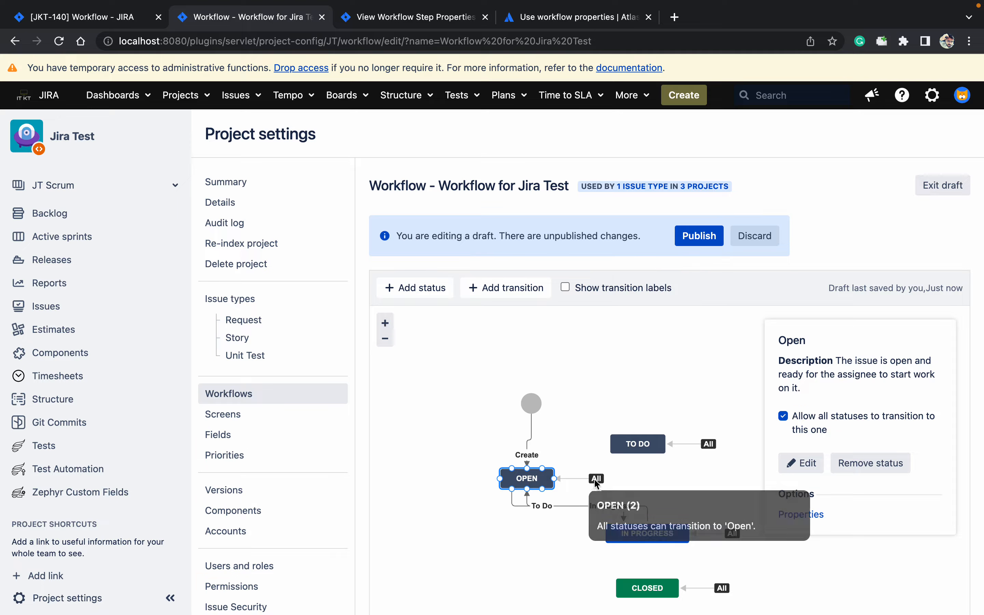
{"action": "left_click", "coordinate": [578, 479]}
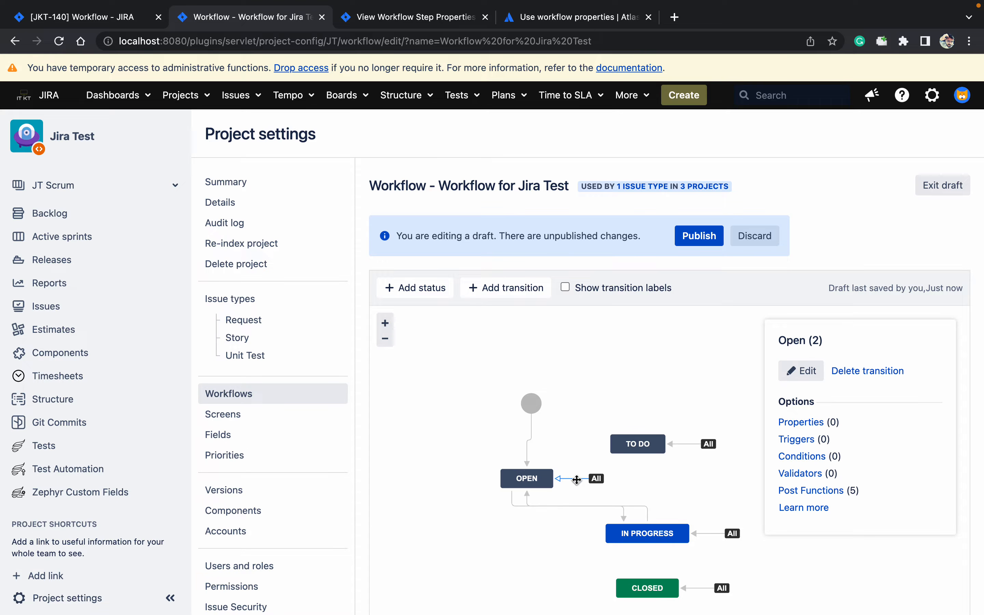
{"action": "left_click", "coordinate": [812, 424]}
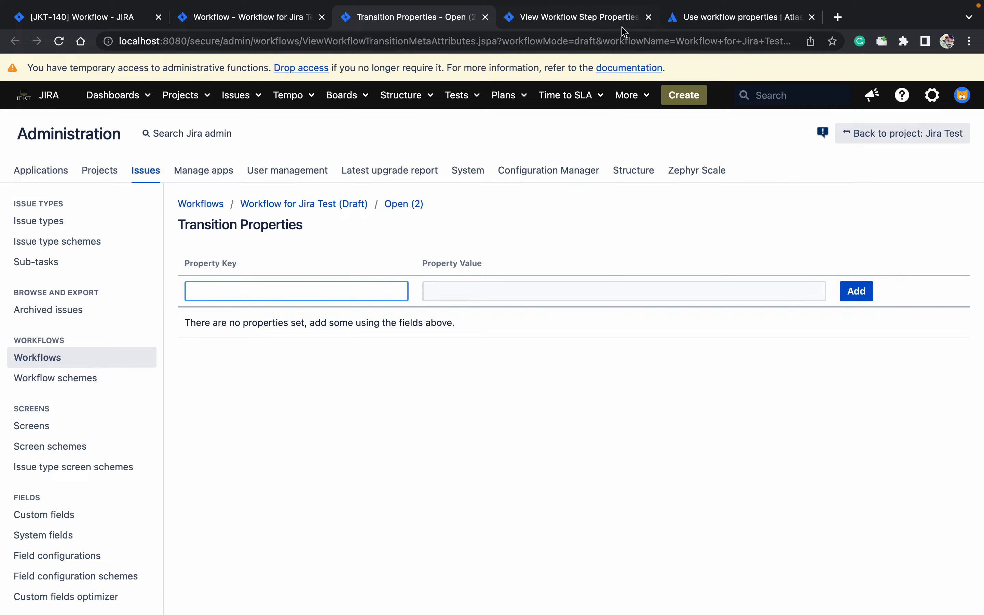
- Close the old workflow step properties page and the workflow properties documentation page
{"action": "left_click", "coordinate": [645, 24]}
{"action": "left_click", "coordinate": [649, 18]}
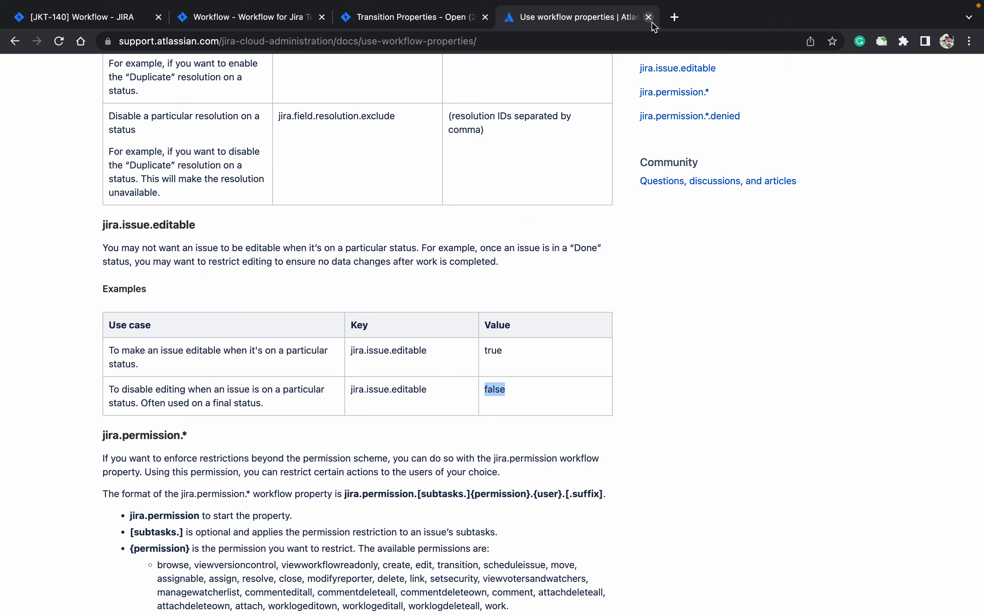
{"action": "left_click", "coordinate": [649, 17]}
- Search the web for "workflow transitions properties jira" and open Atlassian's Advanced workflow configuration page
{"action": "left_click", "coordinate": [512, 18]}
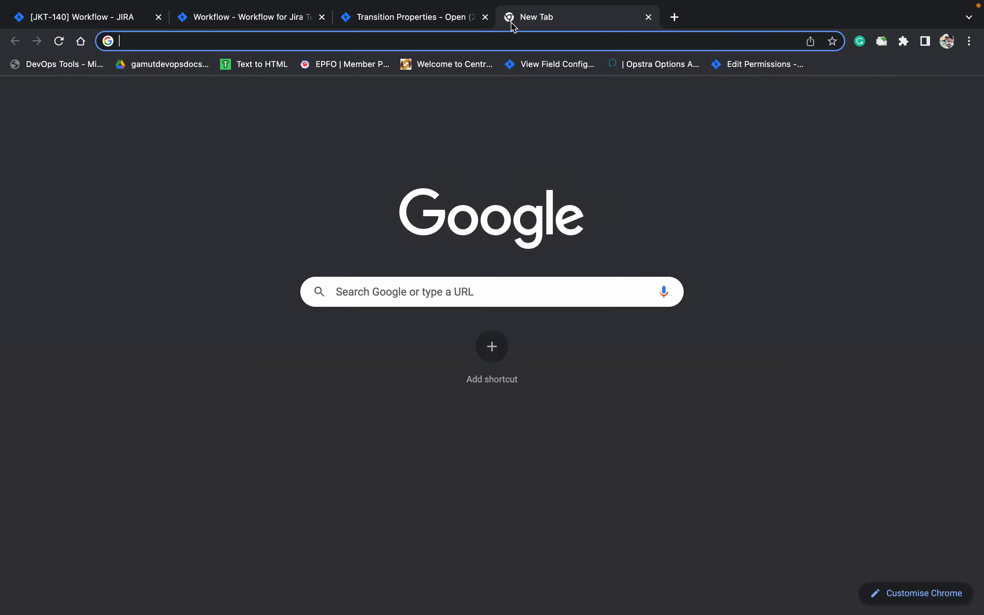
{"action": "type", "text": "workflow tra"}
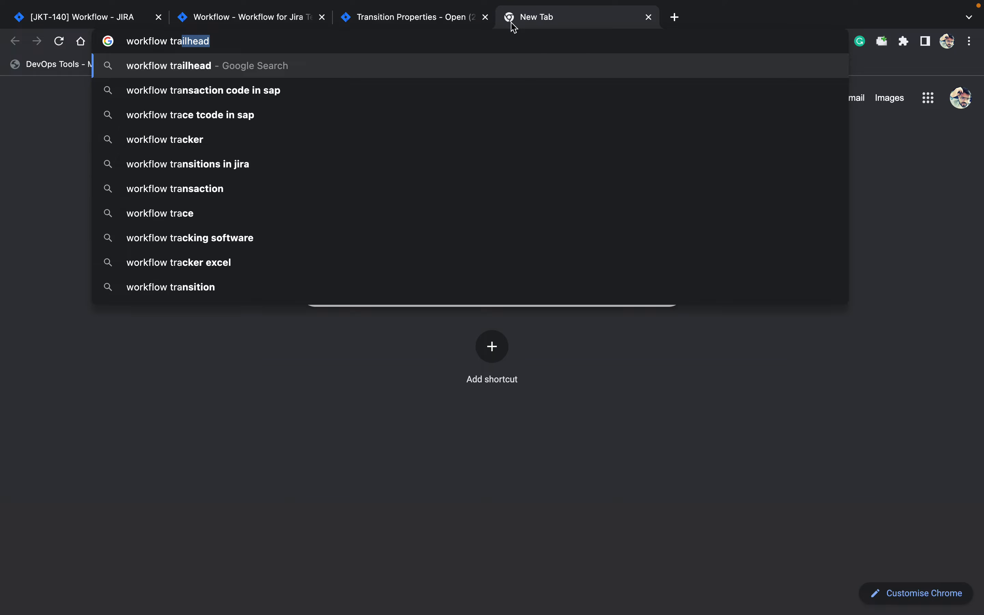
{"action": "type", "text": "n"}
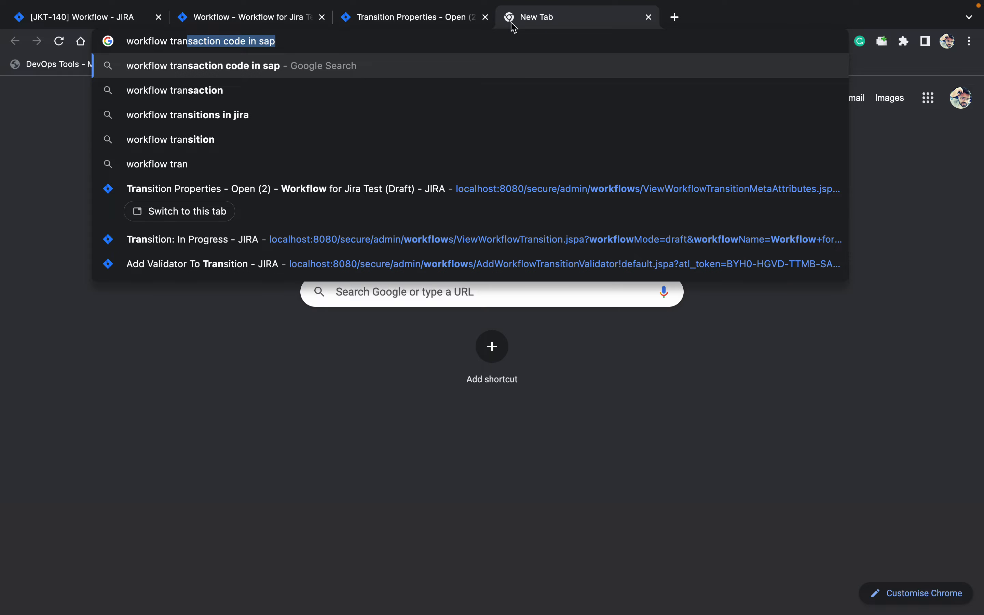
{"action": "key", "text": "Down"}
{"action": "key", "text": "Down"}
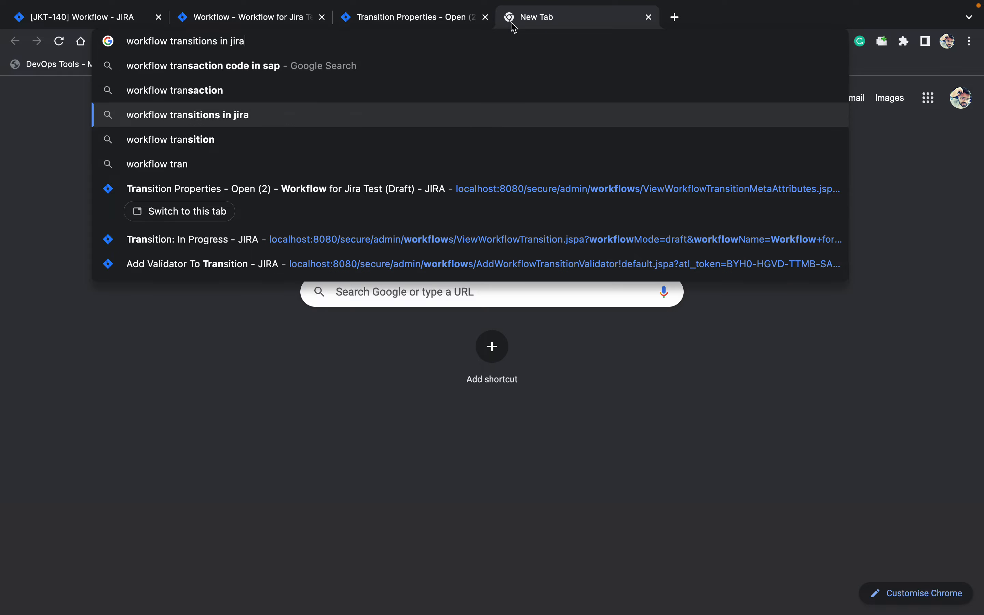
{"action": "key", "text": "BackSpace"}
{"action": "key", "text": "BackSpace"}
{"action": "key", "text": "BackSpace"}
{"action": "key", "text": "BackSpace"}
{"action": "key", "text": "BackSpace"}
{"action": "key", "text": "BackSpace"}
{"action": "key", "text": "BackSpace"}
{"action": "type", "text": "pro"}
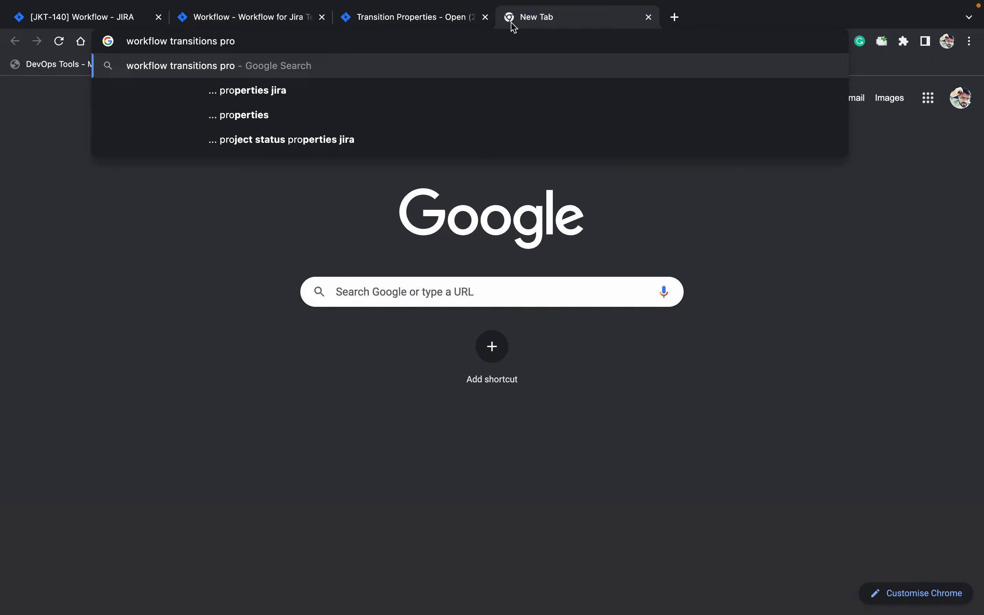
{"action": "key", "text": "Down"}
{"action": "key", "text": "Return"}
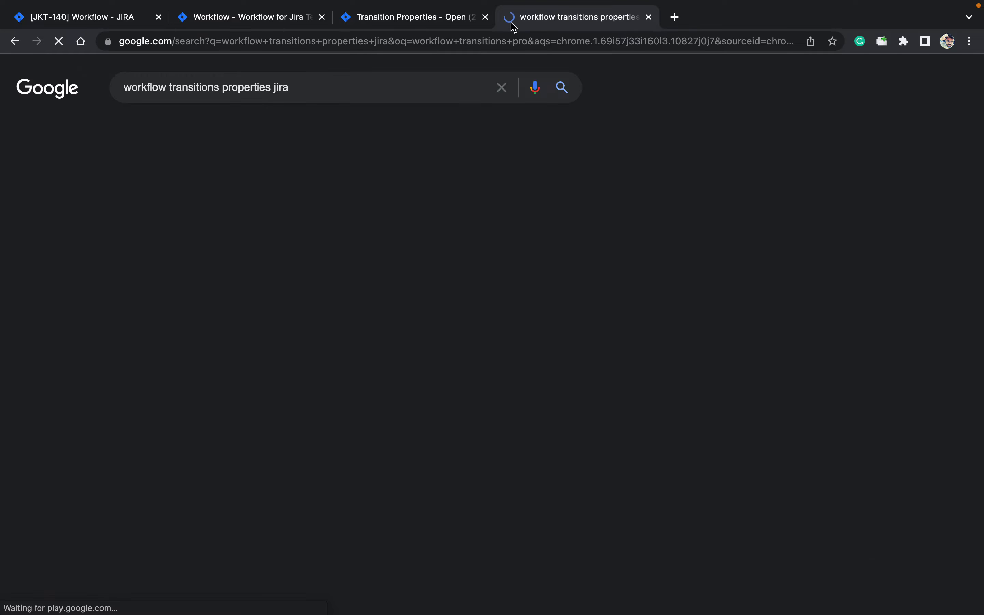
{"action": "left_click", "coordinate": [353, 210]}
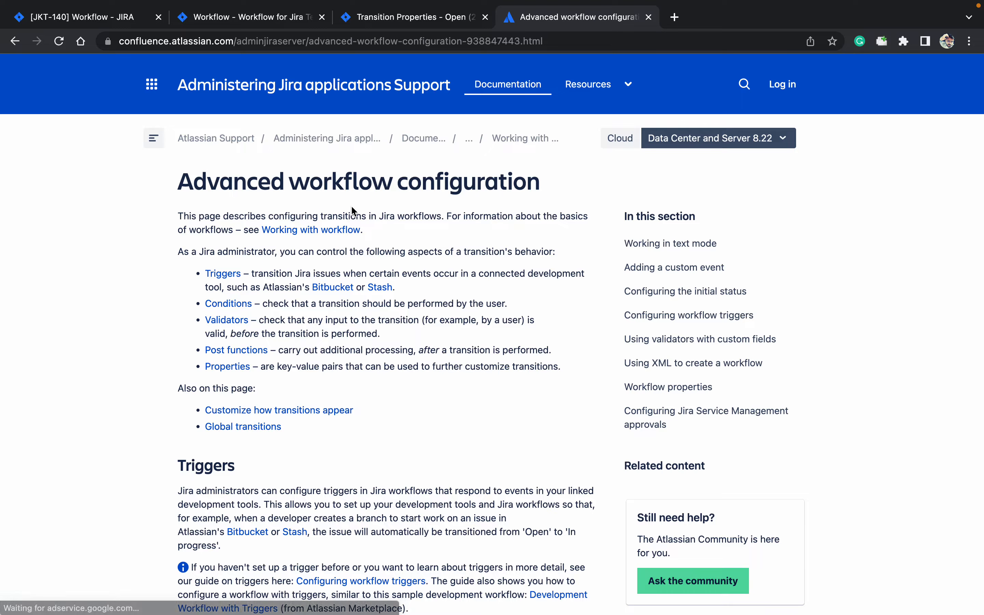
- Examine the documentation on transition properties, customizing how transitions appear, and global transitions
{"action": "scroll", "coordinate": [103, 364], "scroll_direction": "down", "scroll_amount": 10}
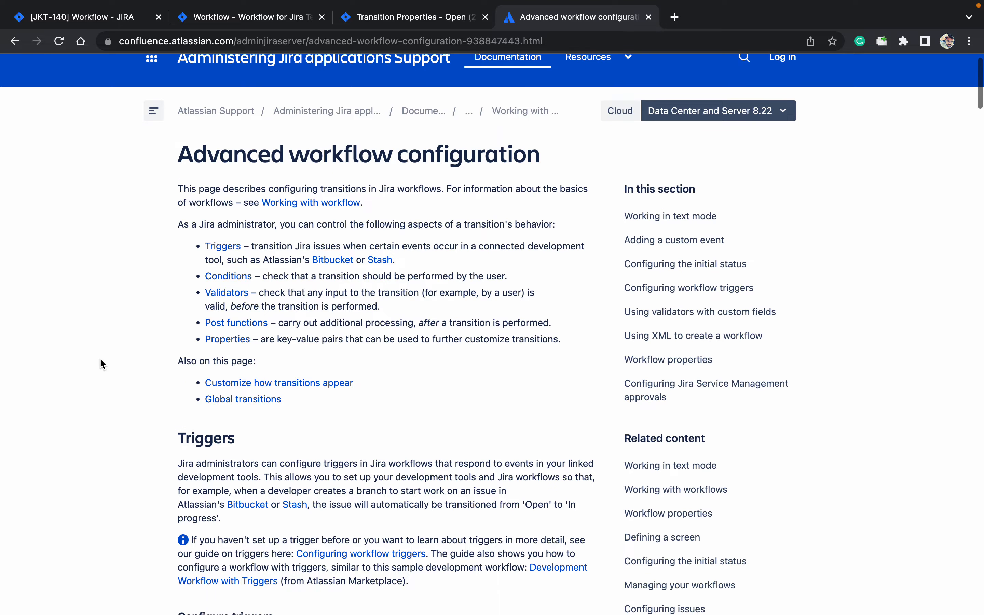
{"action": "scroll", "coordinate": [103, 364], "scroll_direction": "up", "scroll_amount": 8}
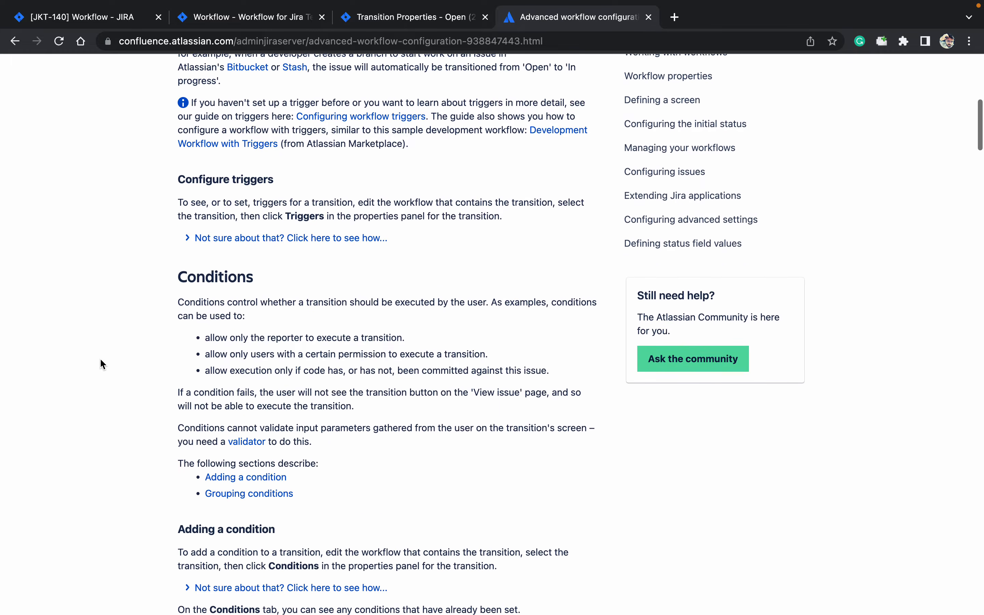
{"action": "scroll", "coordinate": [103, 364], "scroll_direction": "up", "scroll_amount": 2}
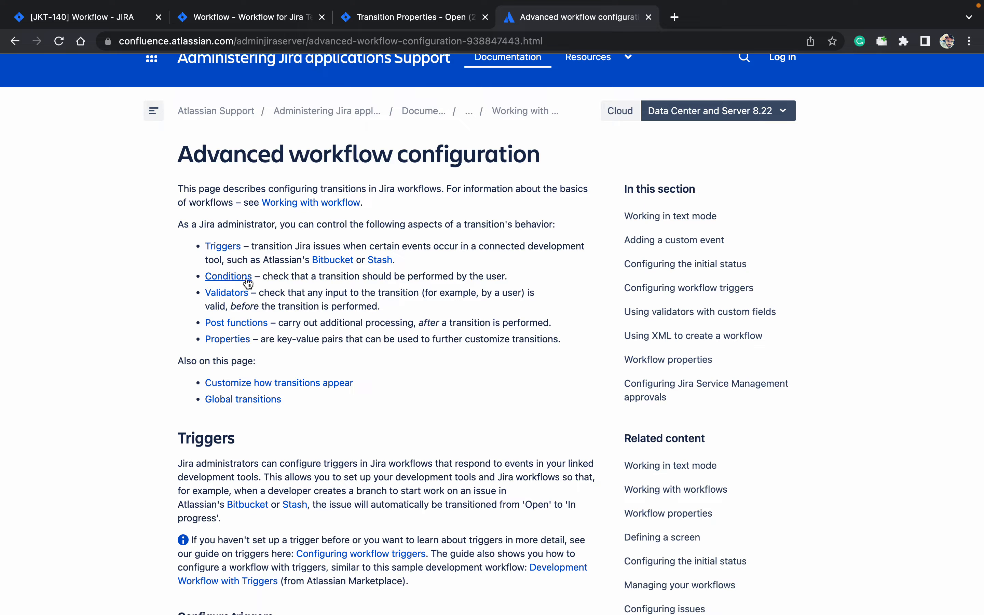
{"action": "left_click", "coordinate": [240, 339]}
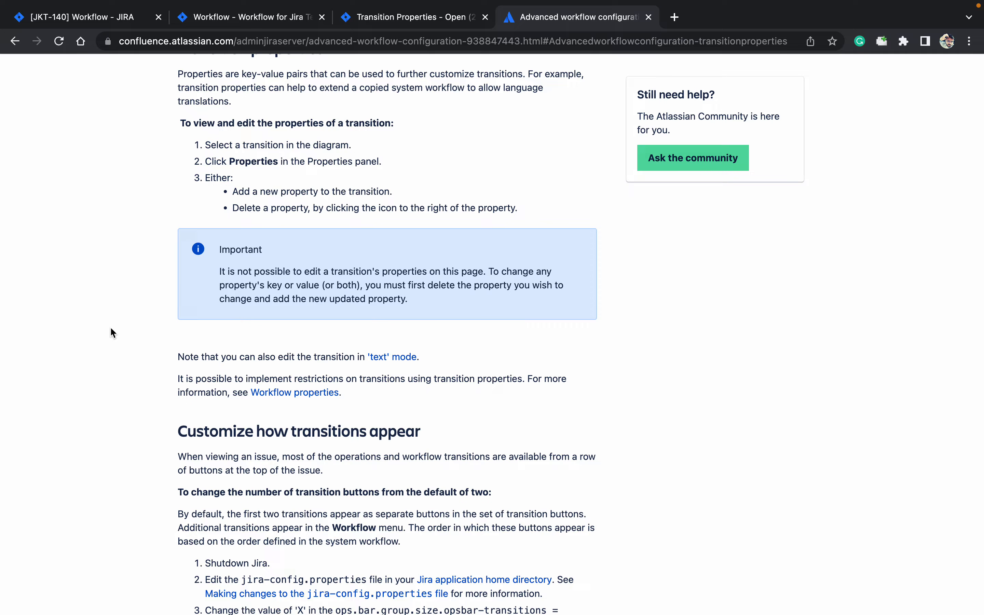
{"action": "scroll", "coordinate": [110, 329], "scroll_direction": "down", "scroll_amount": 3}
{"action": "scroll", "coordinate": [111, 329], "scroll_direction": "down", "scroll_amount": 10}
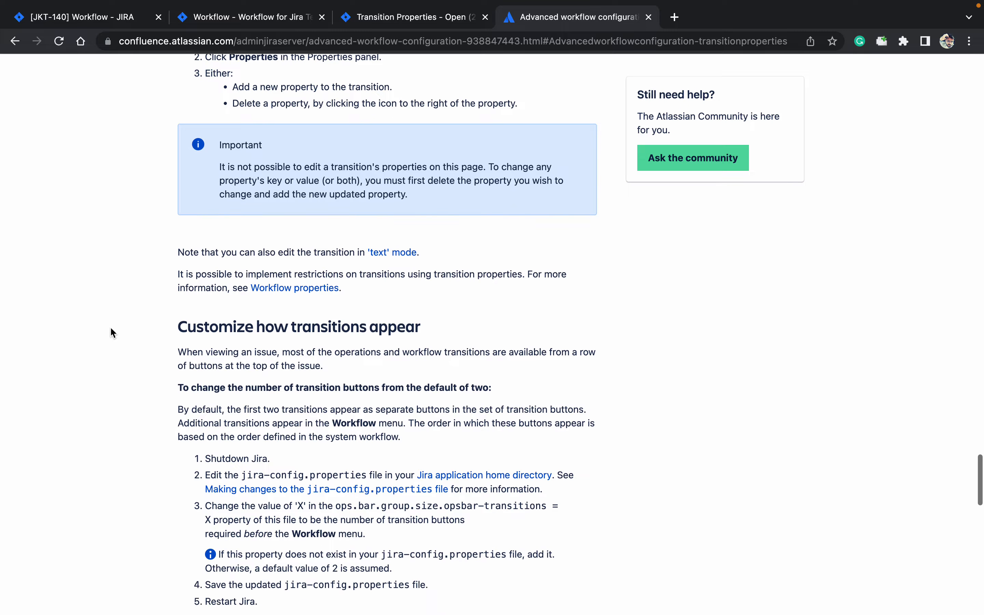
{"action": "scroll", "coordinate": [110, 329], "scroll_direction": "down", "scroll_amount": 8}
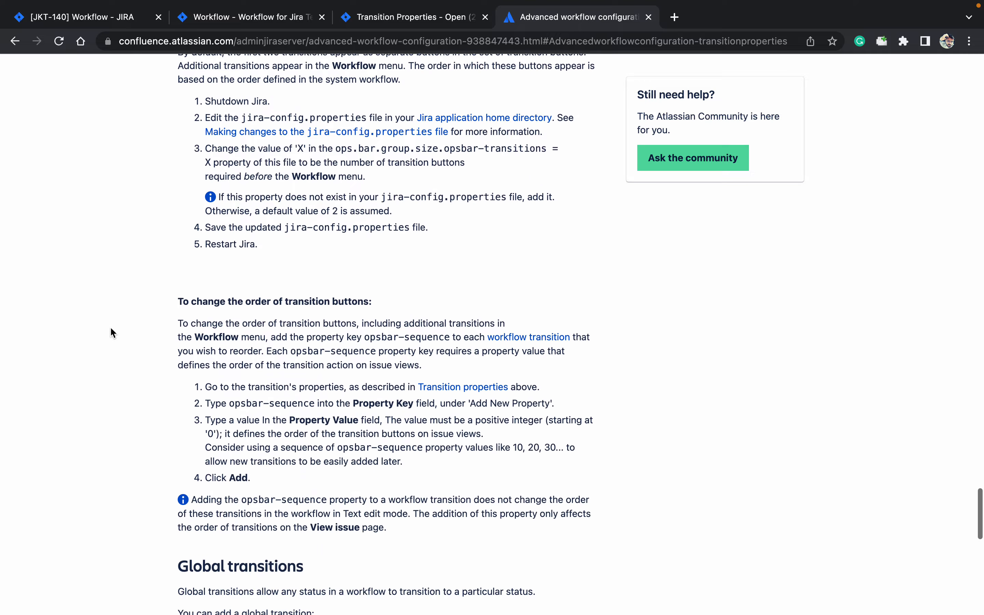
{"action": "scroll", "coordinate": [111, 329], "scroll_direction": "down", "scroll_amount": 18}
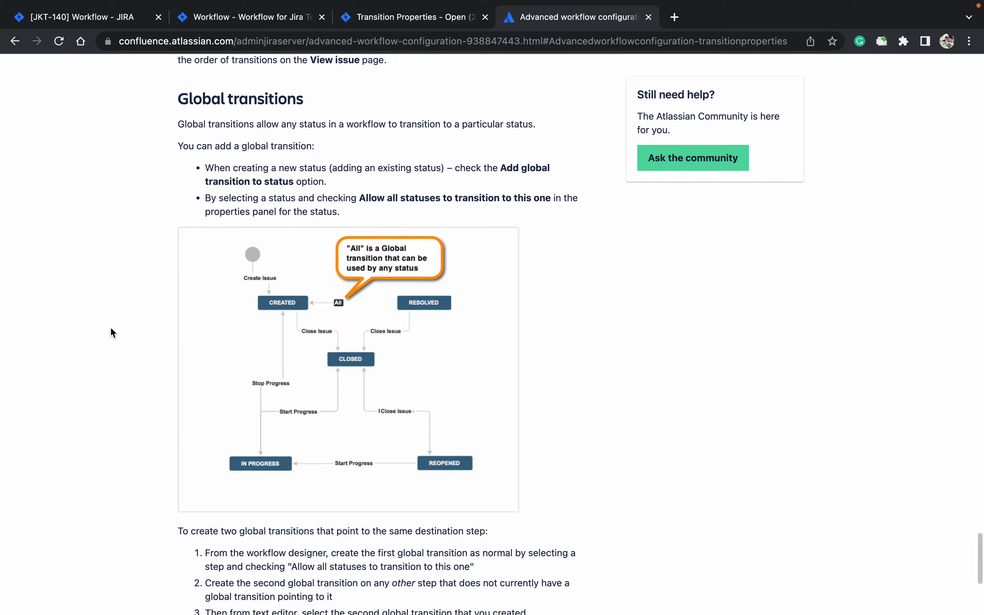
- Return to the workflow draft and try to reattach the Create transition's destination from Open to To Do
{"action": "left_click", "coordinate": [368, 19]}
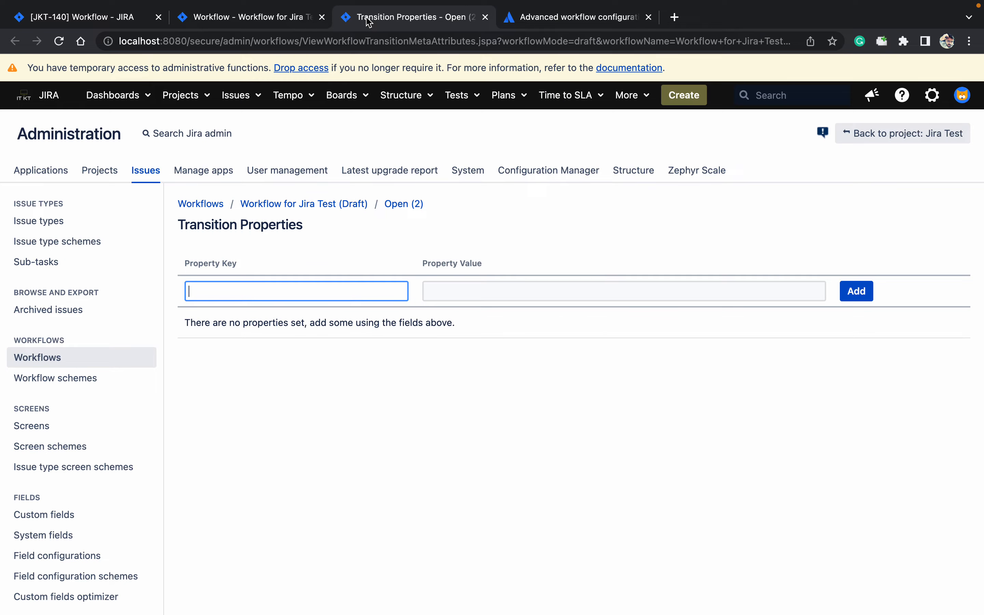
{"action": "left_click", "coordinate": [303, 27]}
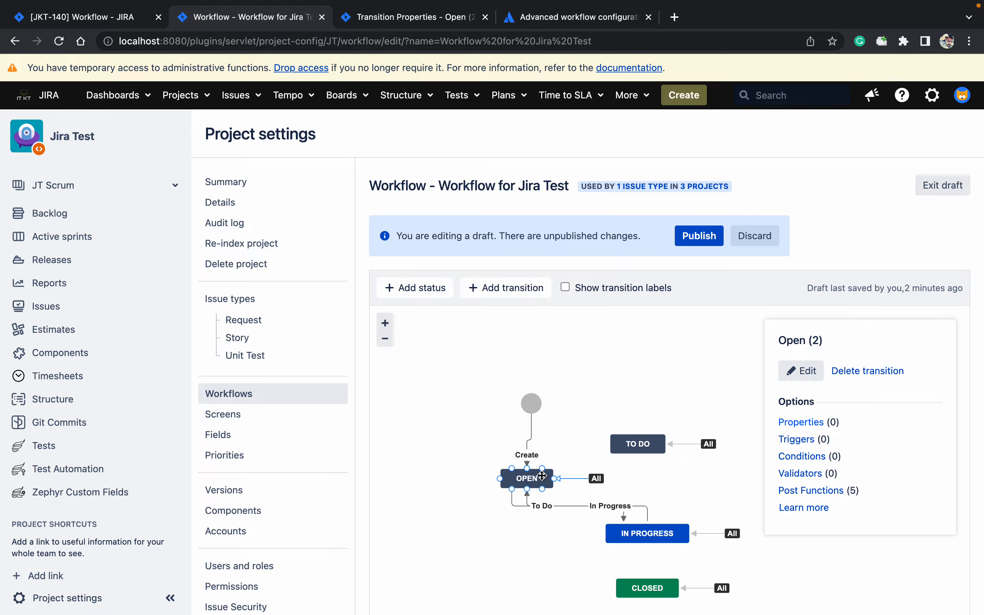
{"action": "left_click", "coordinate": [528, 463]}
{"action": "left_click_drag", "start_coordinate": [528, 464], "coordinate": [638, 434]}
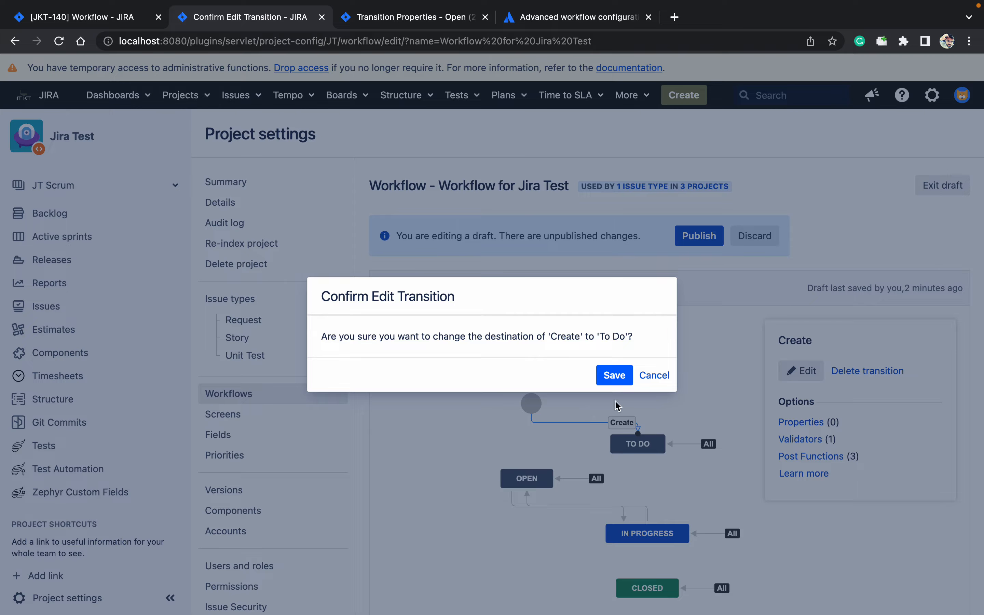
{"action": "left_click", "coordinate": [654, 376]}
- Discard the unpublished changes in the Jira Test workflow draft
{"action": "left_click", "coordinate": [757, 235]}
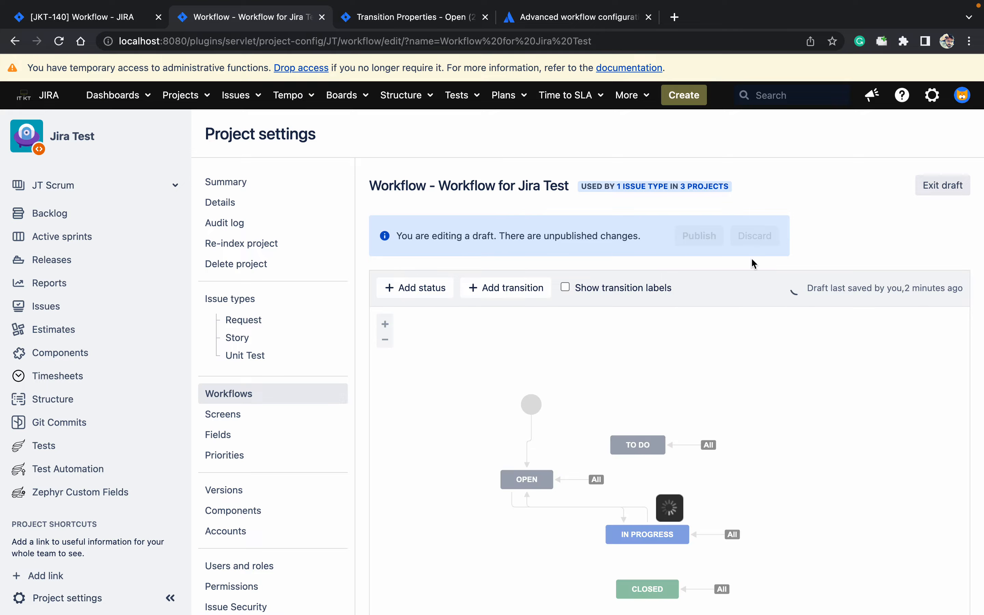
{"action": "left_click", "coordinate": [944, 185]}
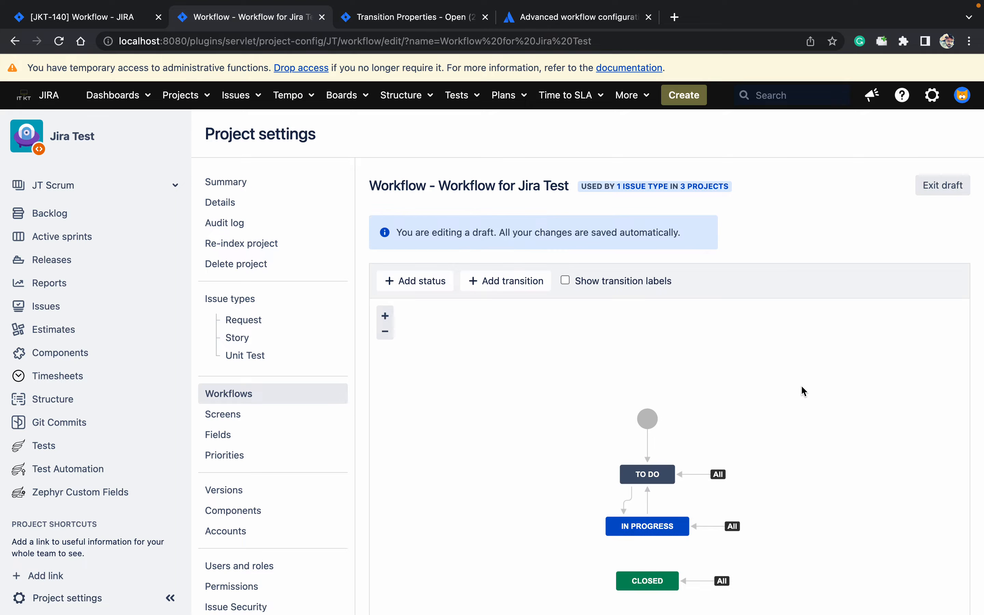
- Delete the jira.issue.editable property from the Closed status in the draft and close its properties page
{"action": "left_click", "coordinate": [701, 577]}
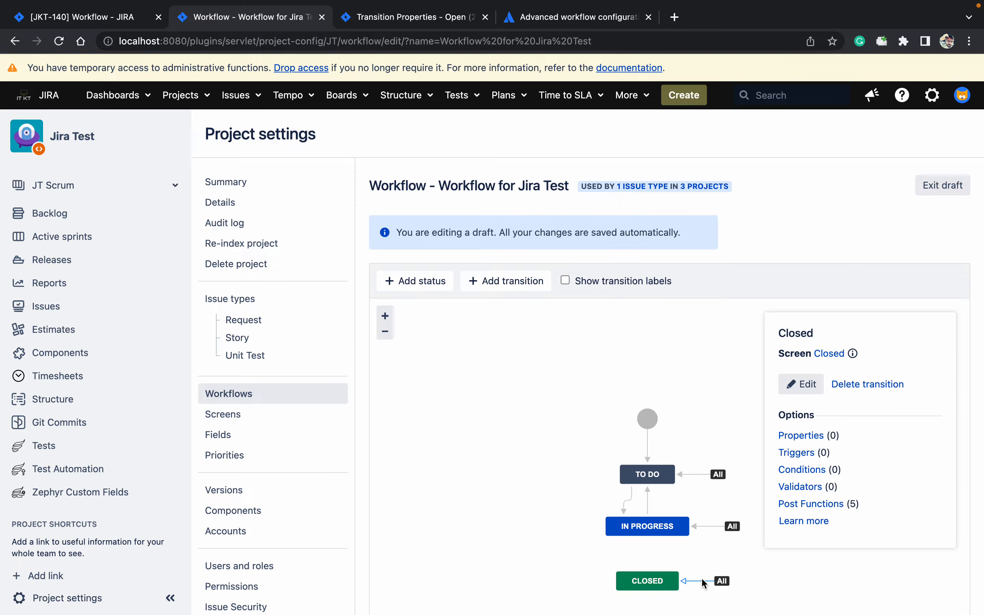
{"action": "left_click", "coordinate": [665, 586]}
{"action": "left_click", "coordinate": [808, 508]}
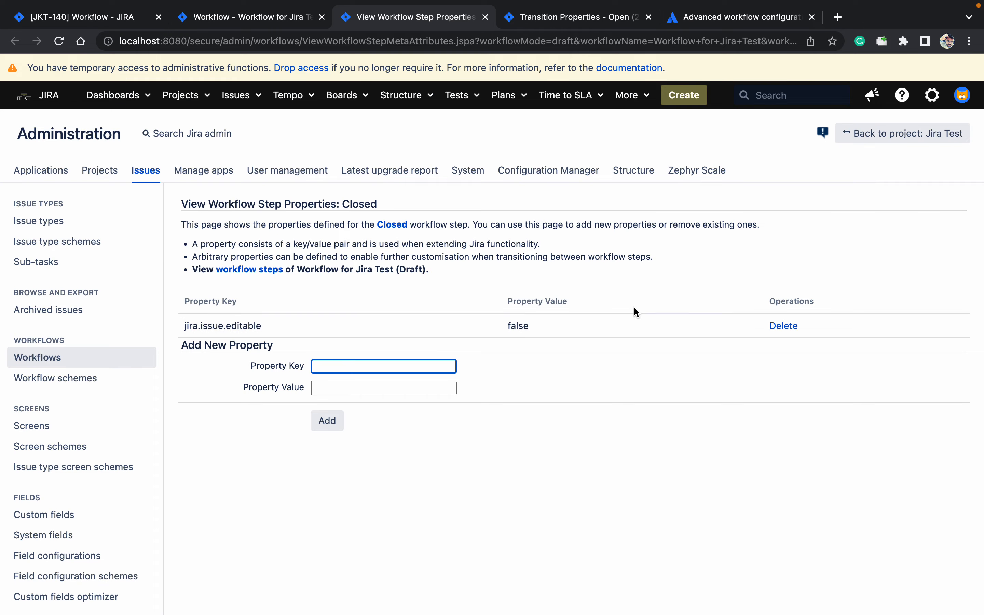
{"action": "left_click", "coordinate": [783, 326]}
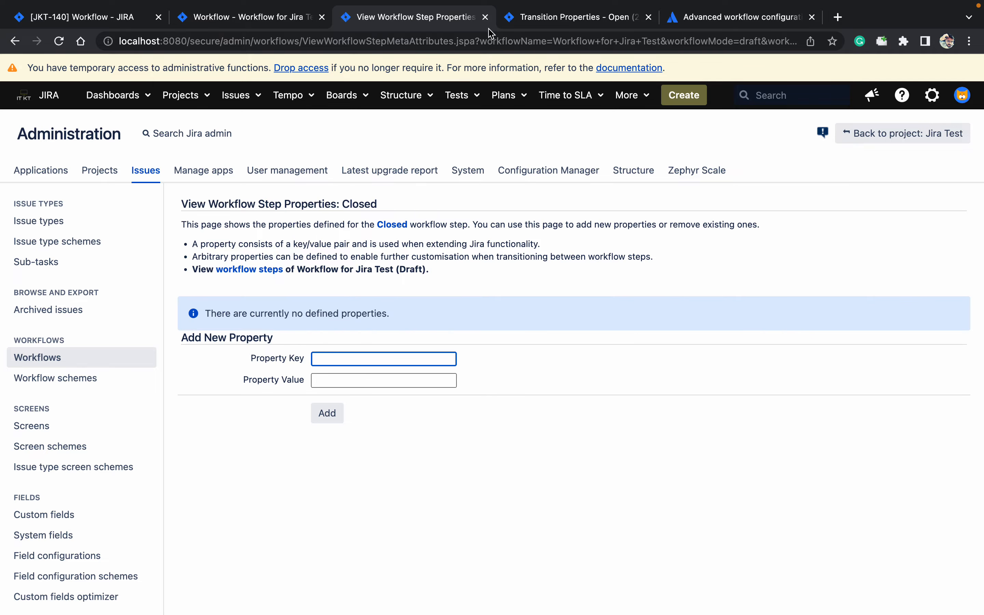
{"action": "left_click", "coordinate": [485, 17]}
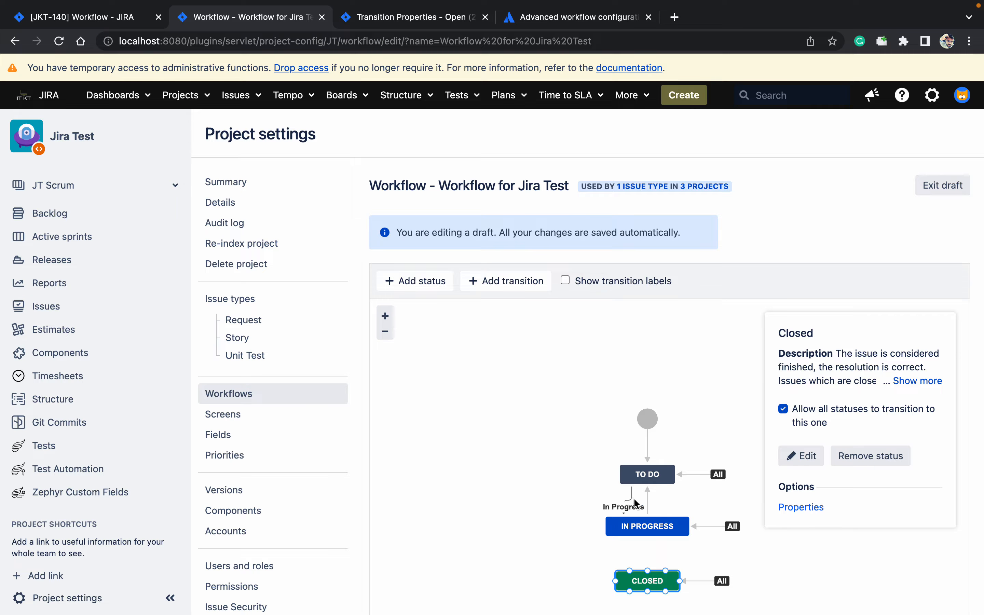
- Delete the To Do and In Progress transitions that connect the To Do and In Progress statuses
{"action": "left_click", "coordinate": [649, 509]}
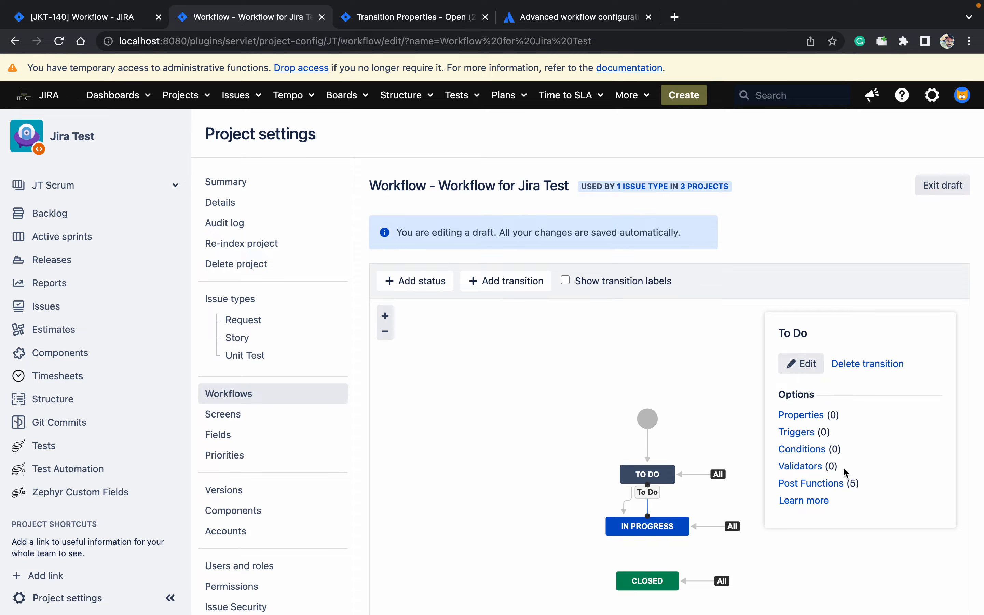
{"action": "left_click", "coordinate": [851, 372]}
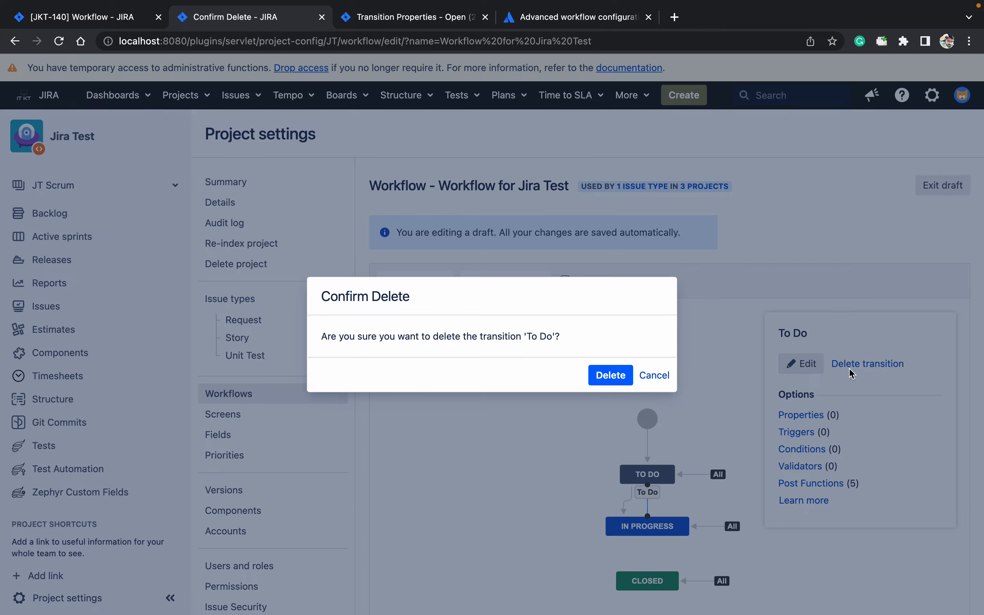
{"action": "left_click", "coordinate": [595, 382]}
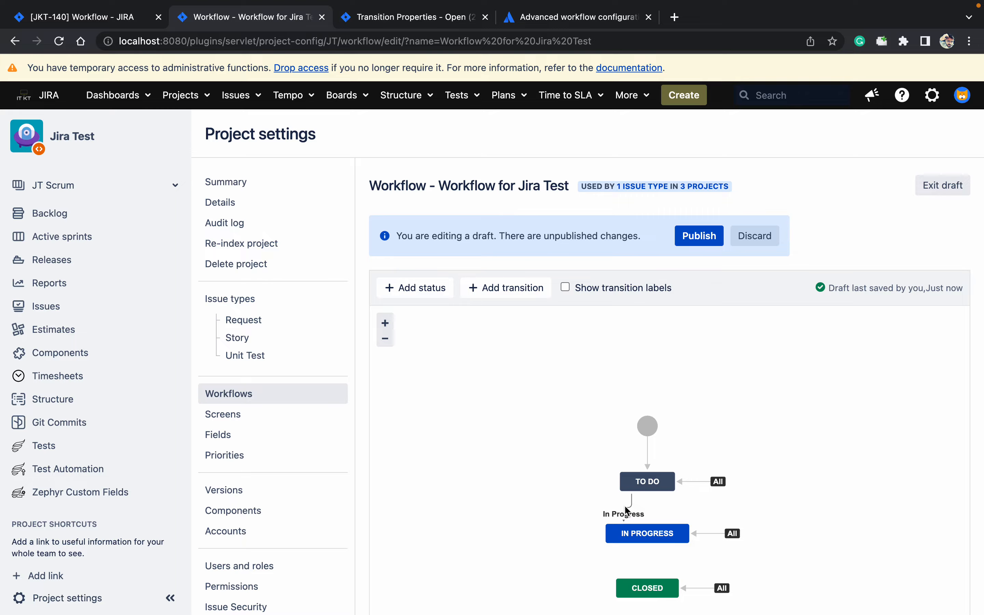
{"action": "left_click", "coordinate": [625, 507]}
{"action": "left_click", "coordinate": [868, 371]}
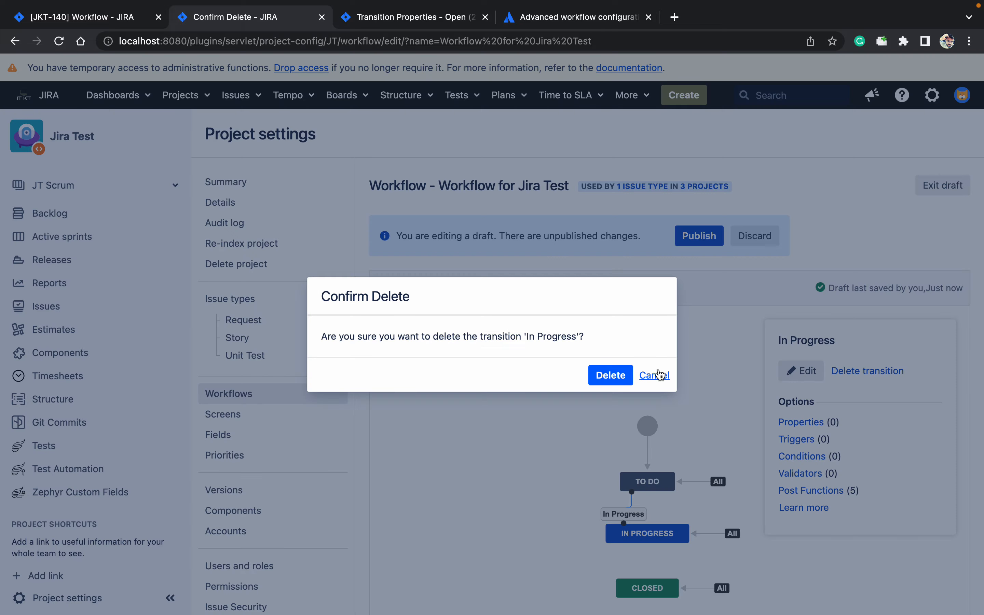
{"action": "left_click", "coordinate": [626, 376]}
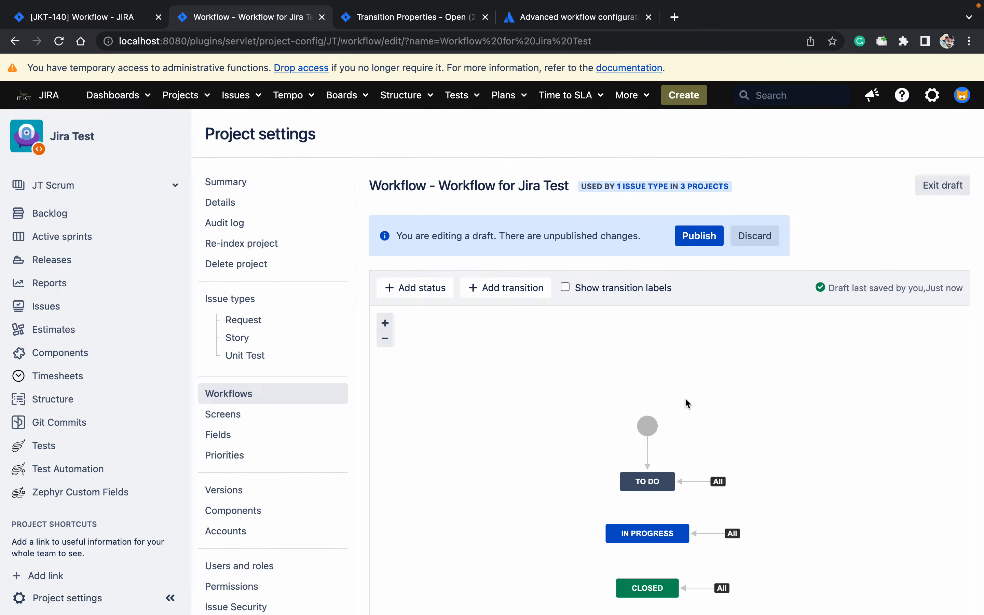
- Add the Only Assignee Condition to the global Open transition leading to To Do in the workflow draft
{"action": "left_click", "coordinate": [694, 482]}
{"action": "left_click", "coordinate": [814, 457]}
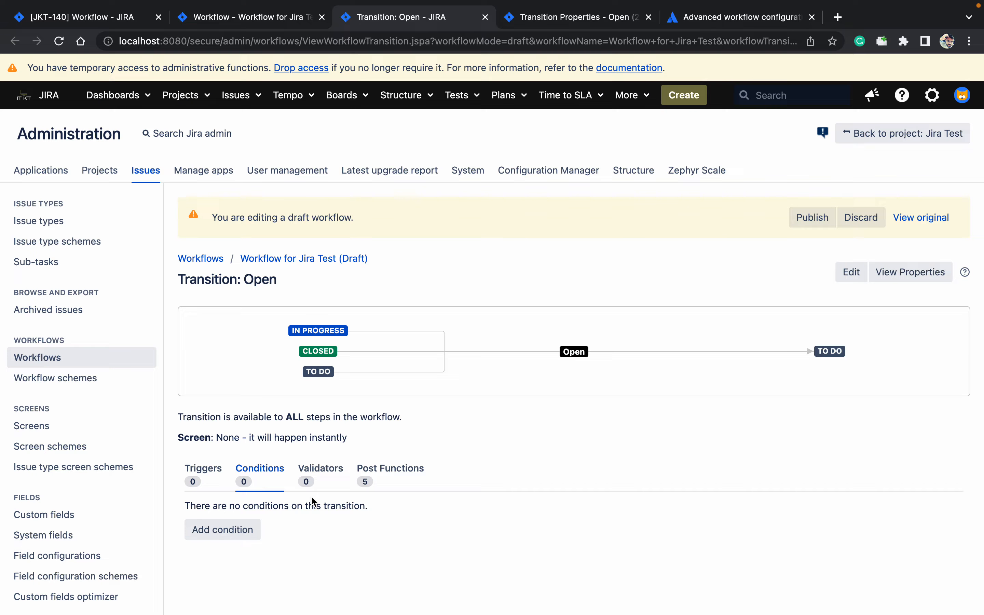
{"action": "left_click", "coordinate": [222, 532]}
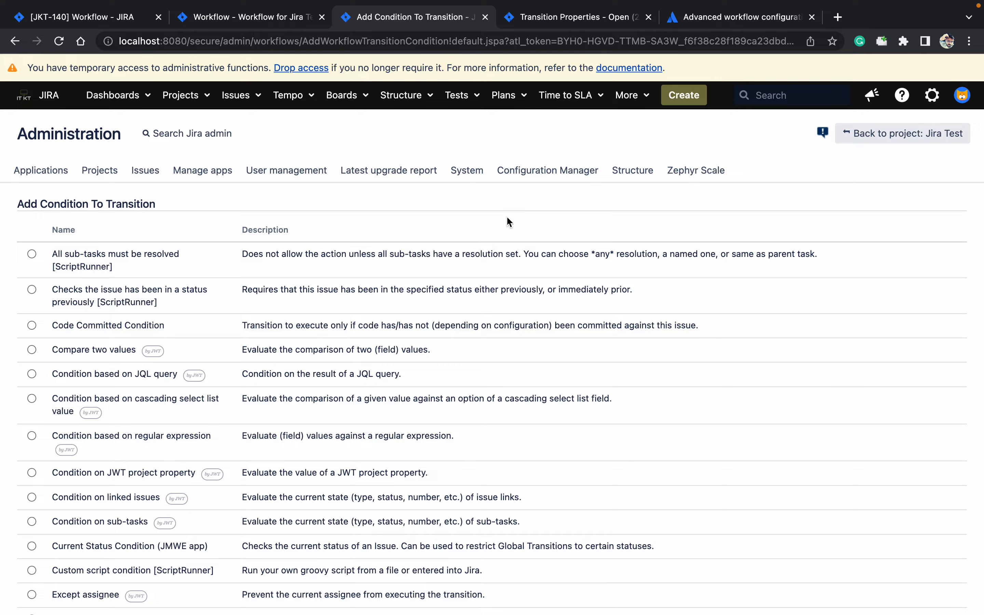
{"action": "scroll", "coordinate": [508, 222], "scroll_direction": "down", "scroll_amount": 10}
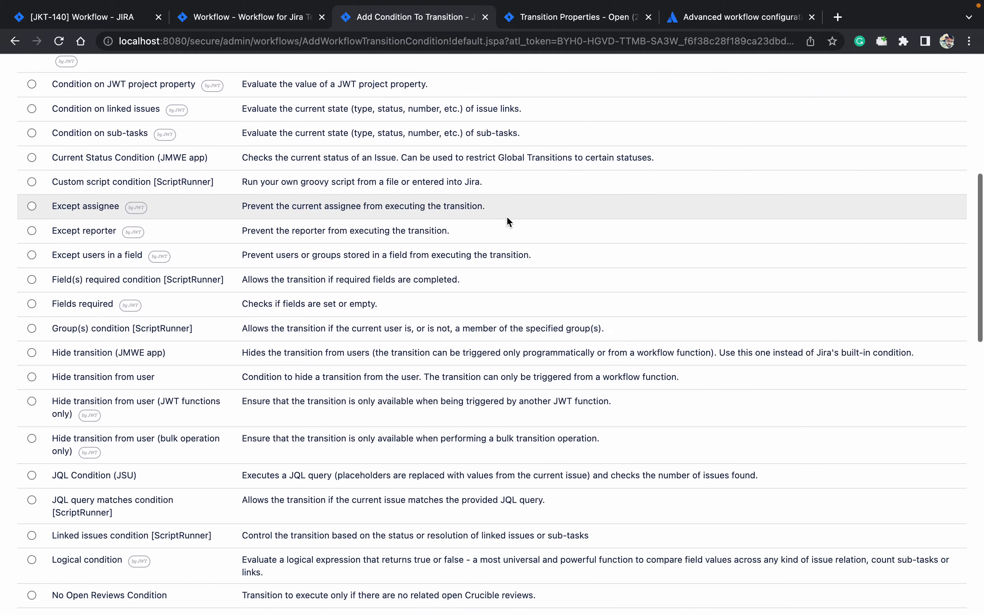
{"action": "scroll", "coordinate": [507, 216], "scroll_direction": "down", "scroll_amount": 10}
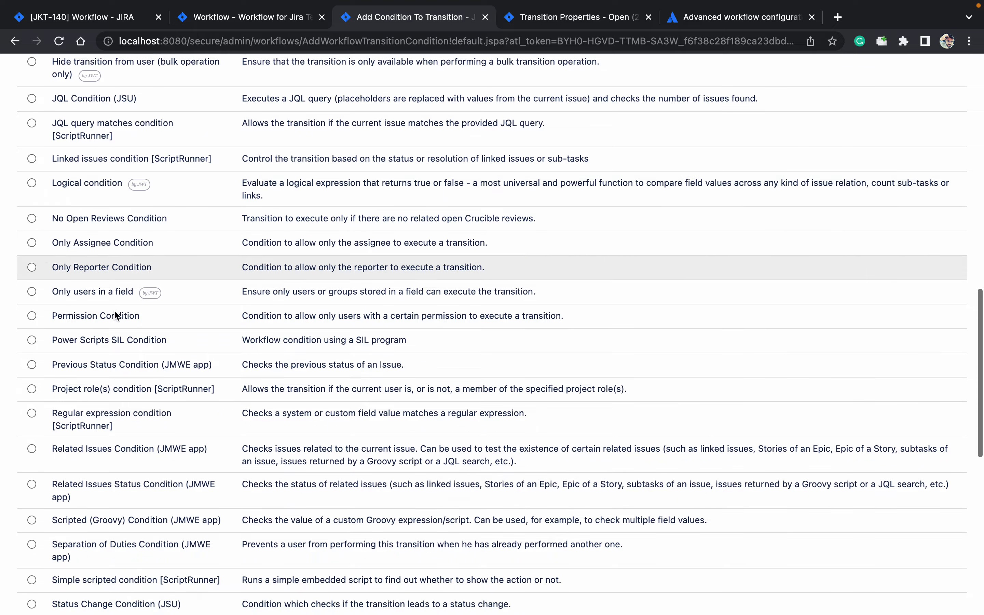
{"action": "left_click", "coordinate": [32, 243]}
{"action": "key", "text": "Down"}
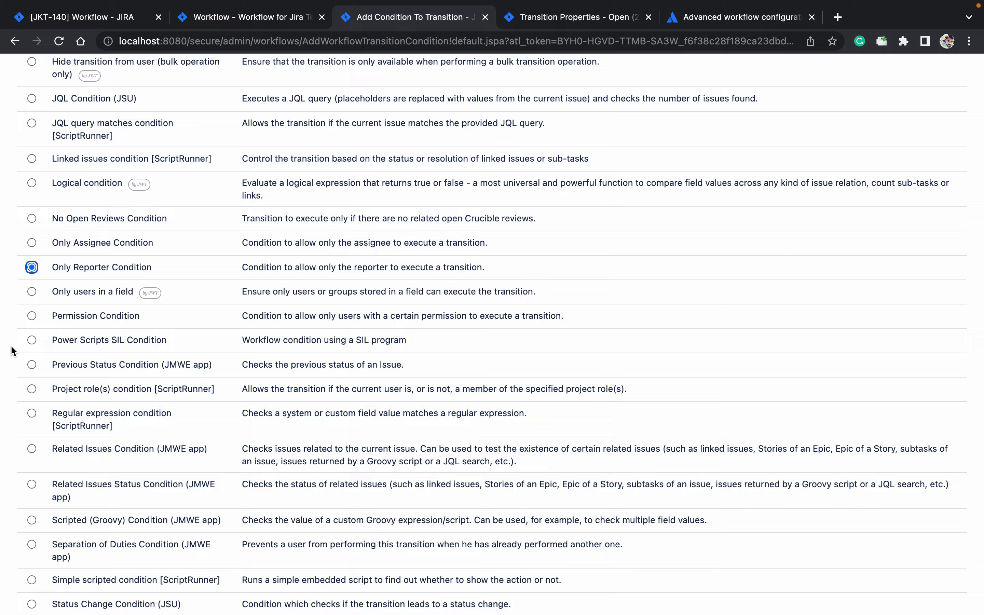
{"action": "key", "text": "Up"}
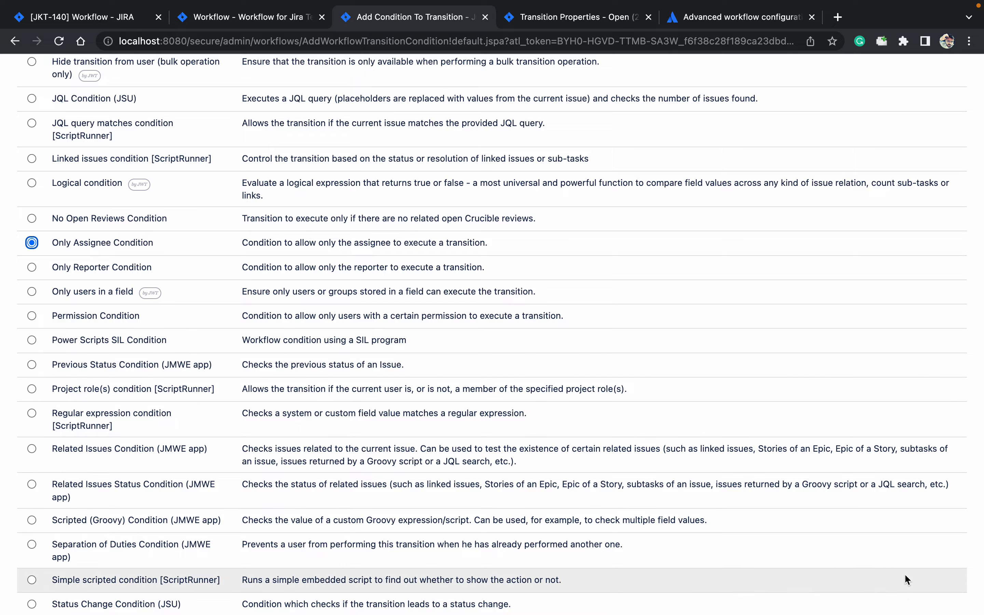
{"action": "mouse_move", "coordinate": [906, 611]}
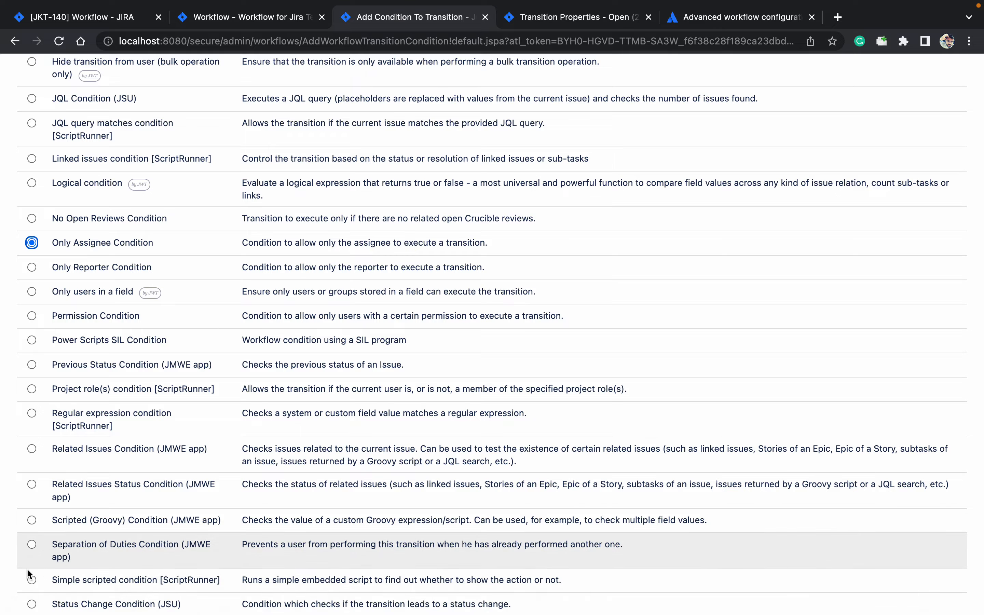
{"action": "left_click", "coordinate": [7, 580]}
{"action": "scroll", "coordinate": [7, 580], "scroll_direction": "down", "scroll_amount": 10}
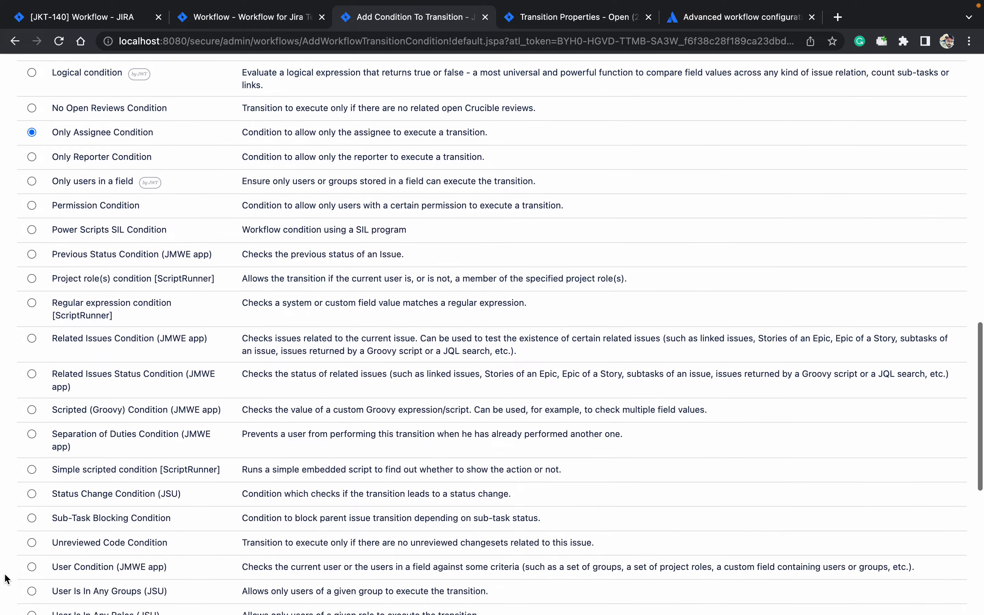
{"action": "scroll", "coordinate": [8, 579], "scroll_direction": "down", "scroll_amount": 2}
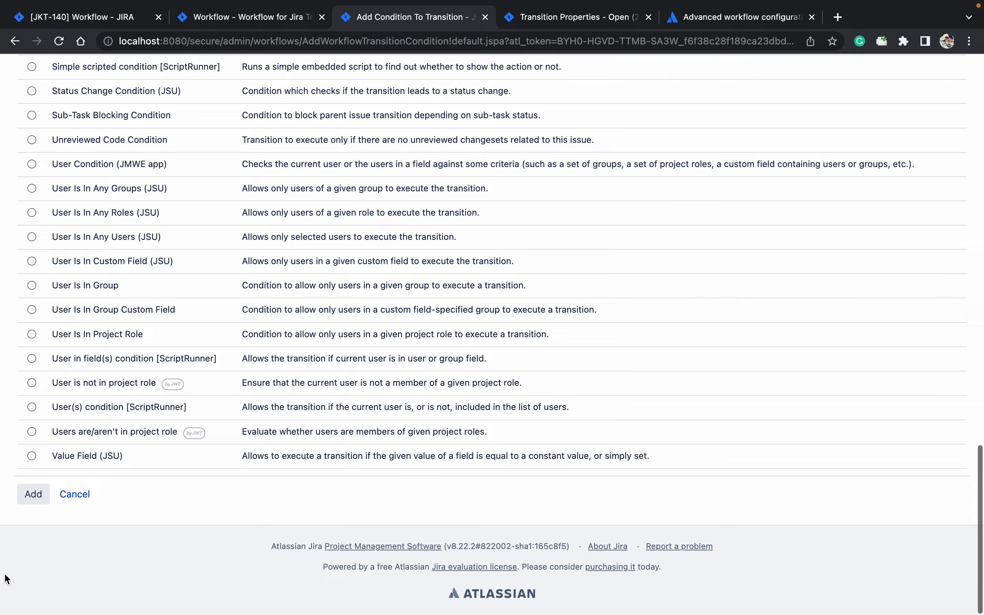
{"action": "left_click", "coordinate": [35, 493]}
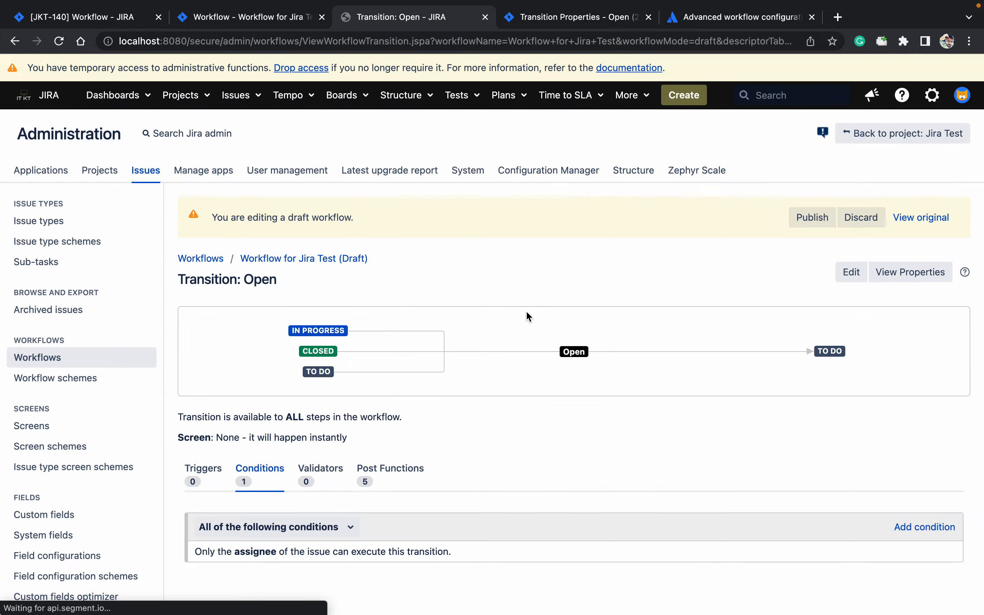
- Publish the Jira Test workflow draft without a backup copy and show the published workflow as a diagram
{"action": "left_click", "coordinate": [818, 218]}
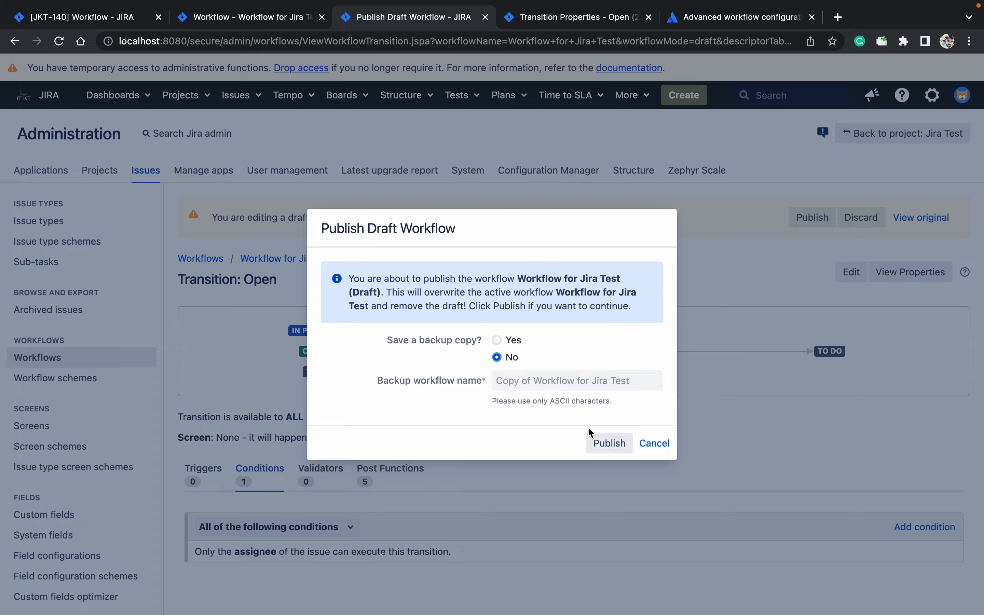
{"action": "left_click", "coordinate": [593, 438]}
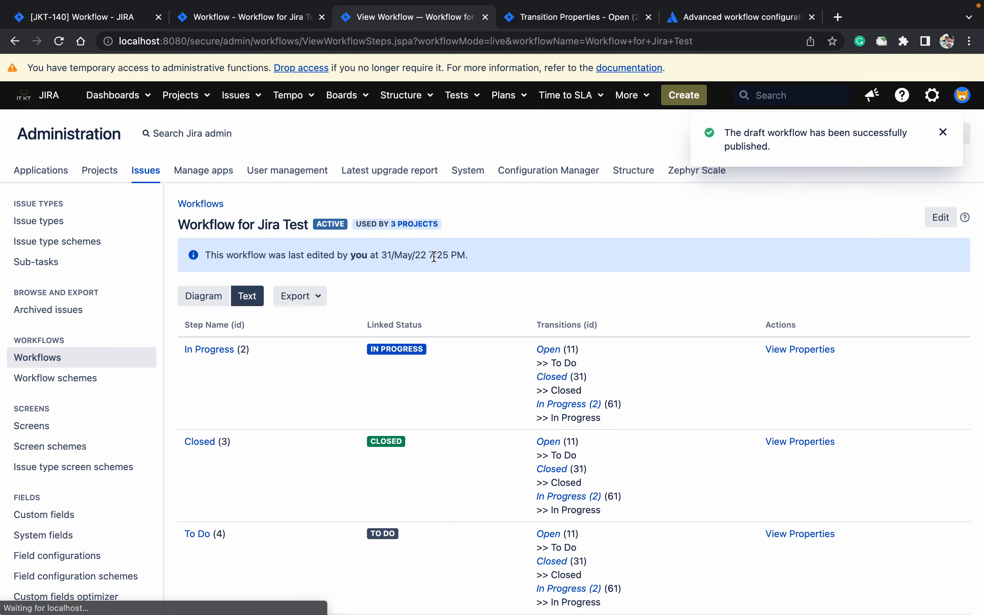
{"action": "left_click", "coordinate": [205, 296]}
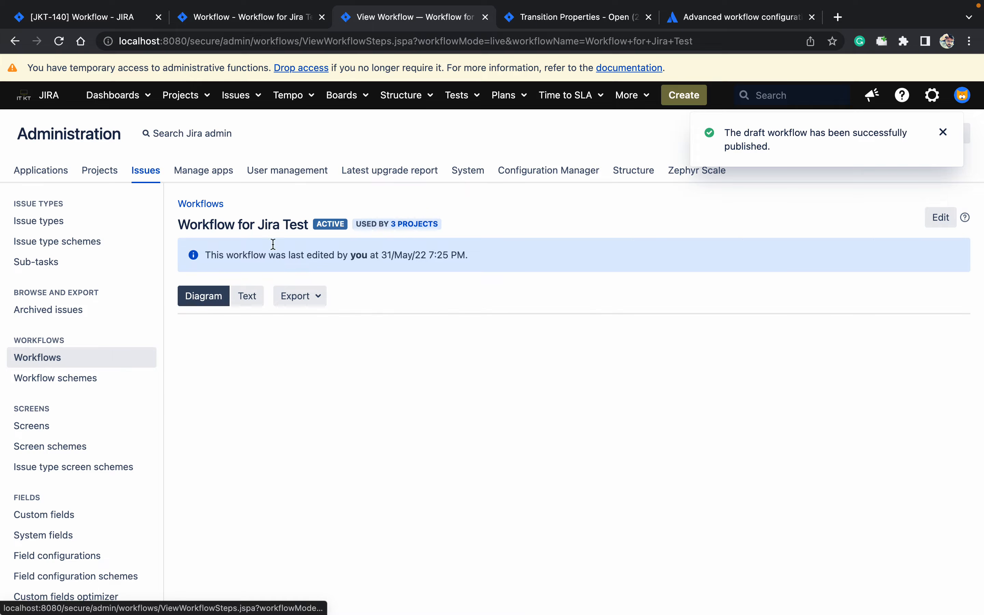
- Close the old project workflow page and open the Jira Test (JT) project in a separate browser tab
{"action": "left_click", "coordinate": [321, 19]}
{"action": "left_click", "coordinate": [86, 22]}
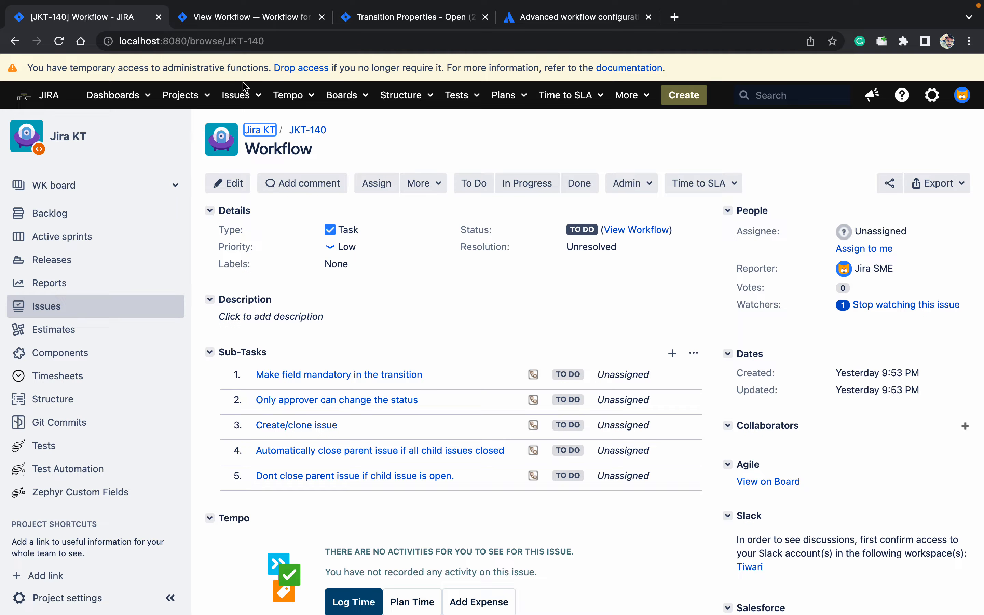
{"action": "left_click", "coordinate": [203, 92]}
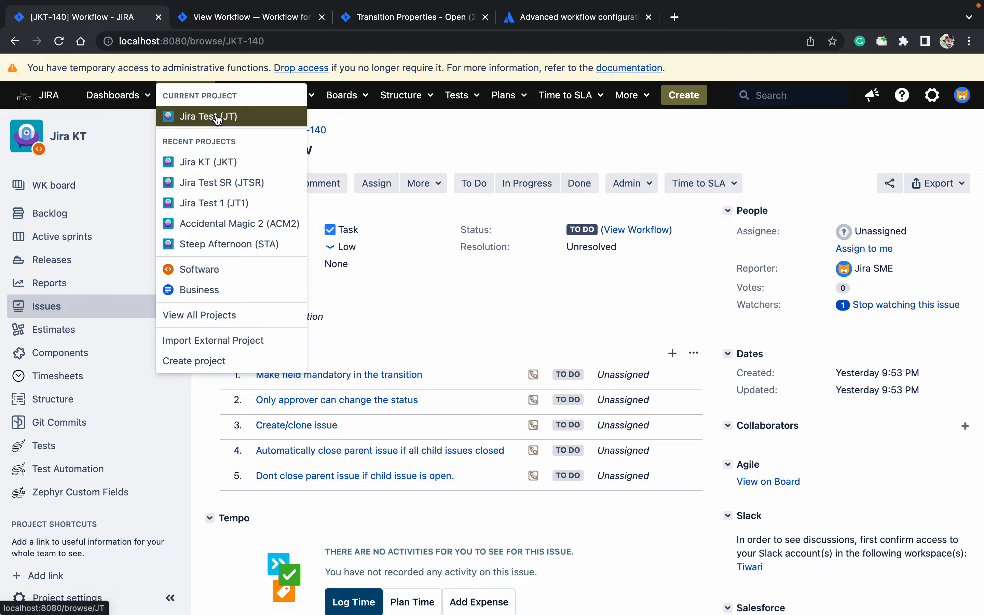
{"action": "left_click", "coordinate": [218, 118], "text": "super"}
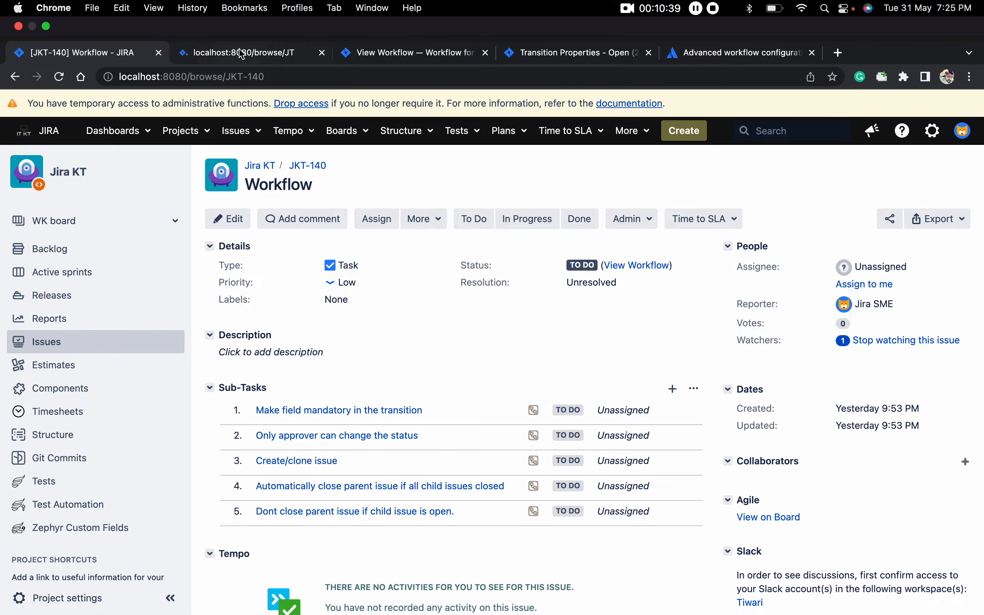
{"action": "left_click", "coordinate": [241, 52]}
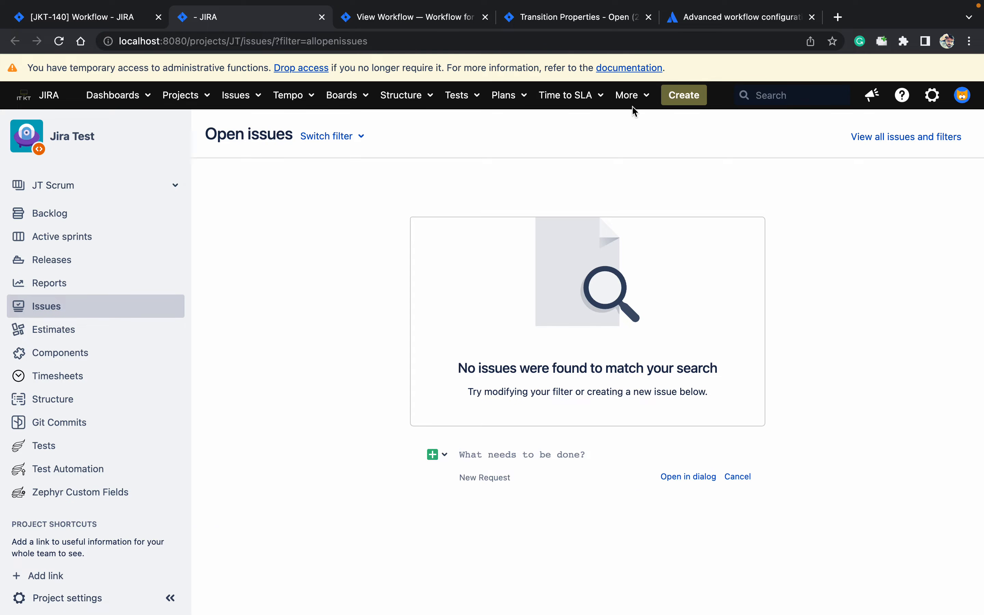
- Dismiss the new issue form and switch the Jira Test issue list to the All issues filter
{"action": "left_click", "coordinate": [683, 95]}
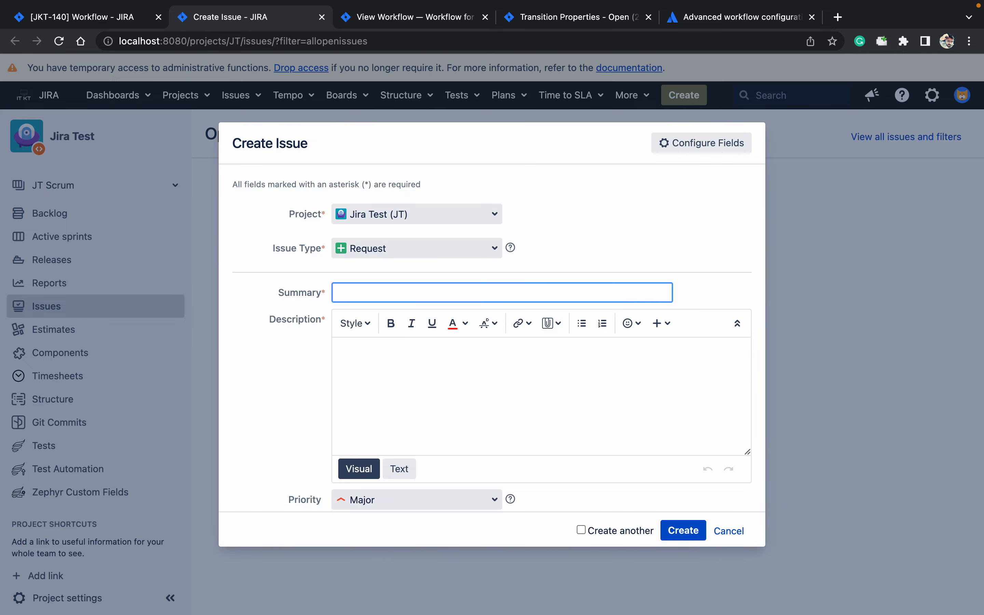
{"action": "left_click", "coordinate": [729, 530]}
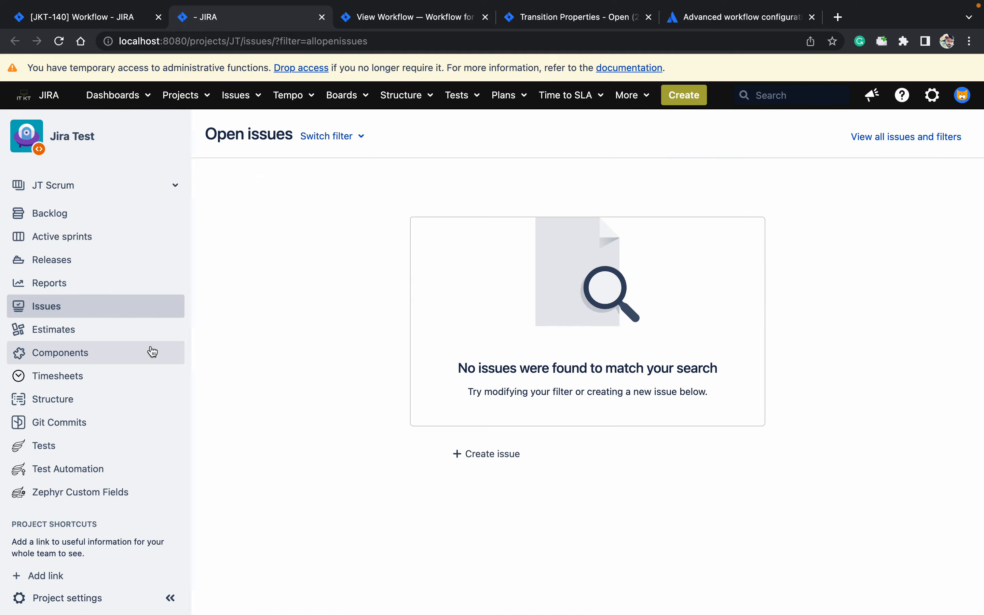
{"action": "left_click", "coordinate": [327, 136]}
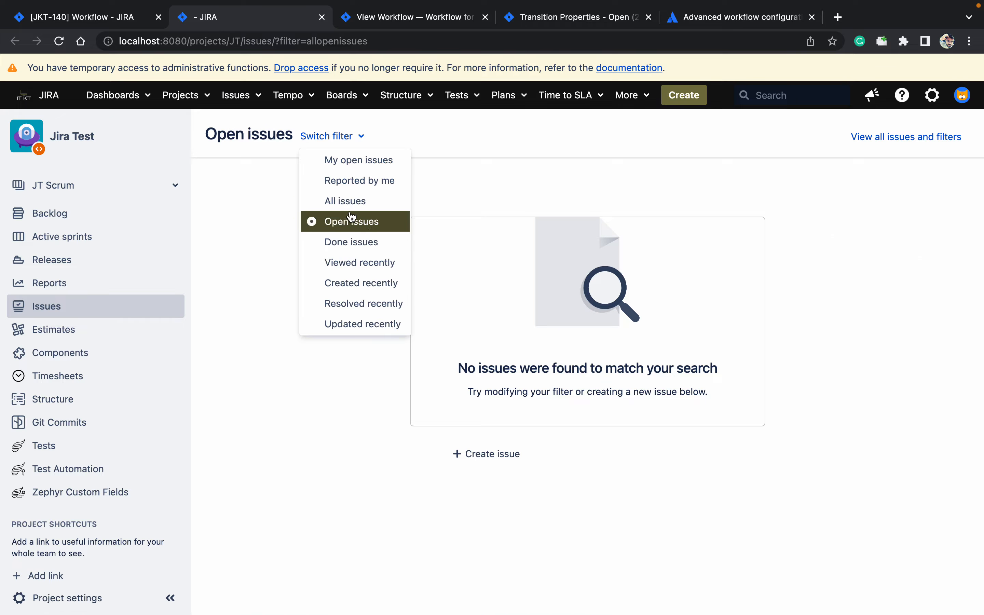
{"action": "left_click", "coordinate": [345, 201]}
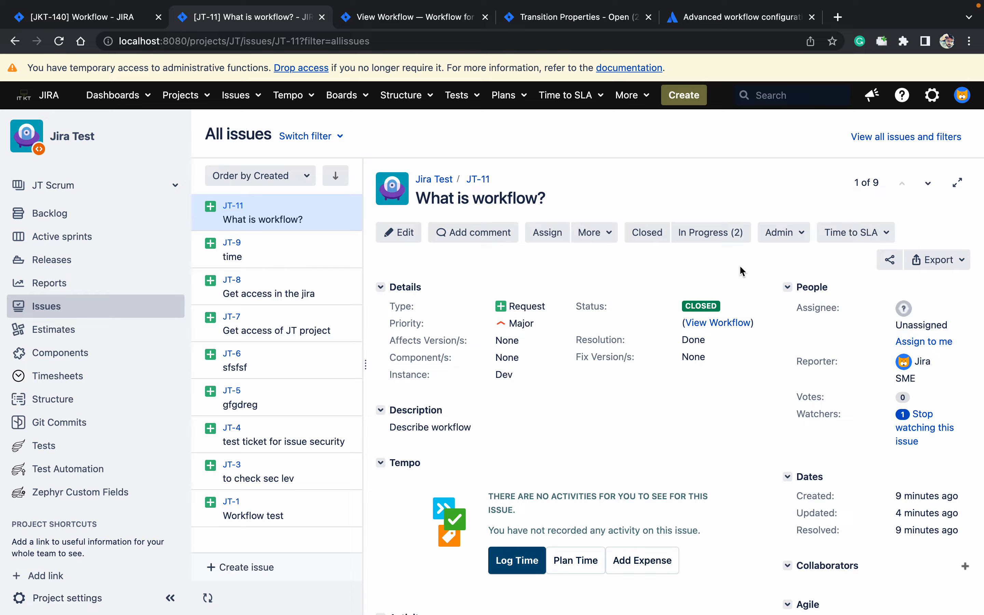
- Assign issue JT-11 to yourself and run its Open transition
{"action": "left_click", "coordinate": [932, 343]}
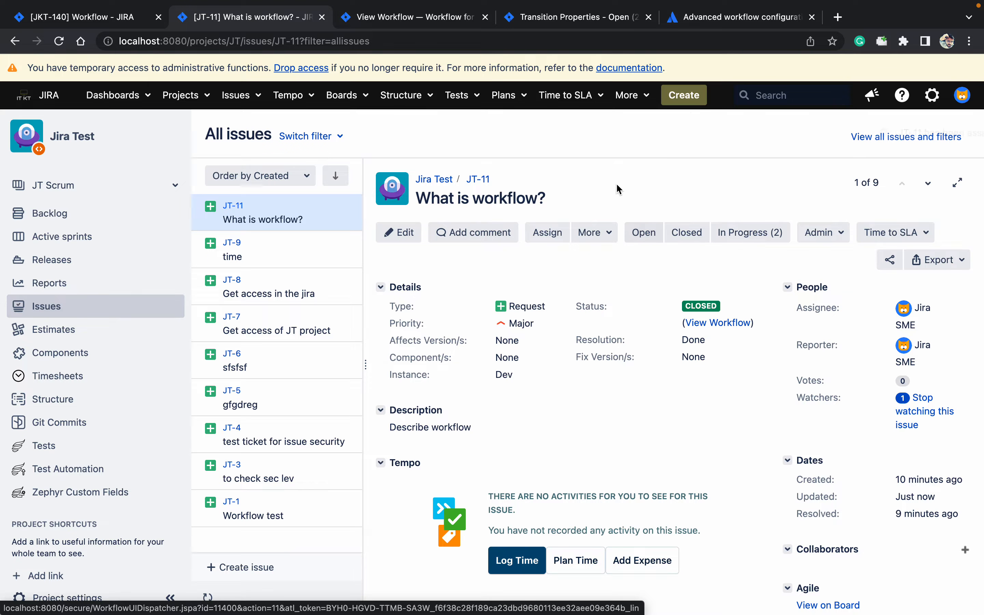
{"action": "left_click", "coordinate": [647, 234]}
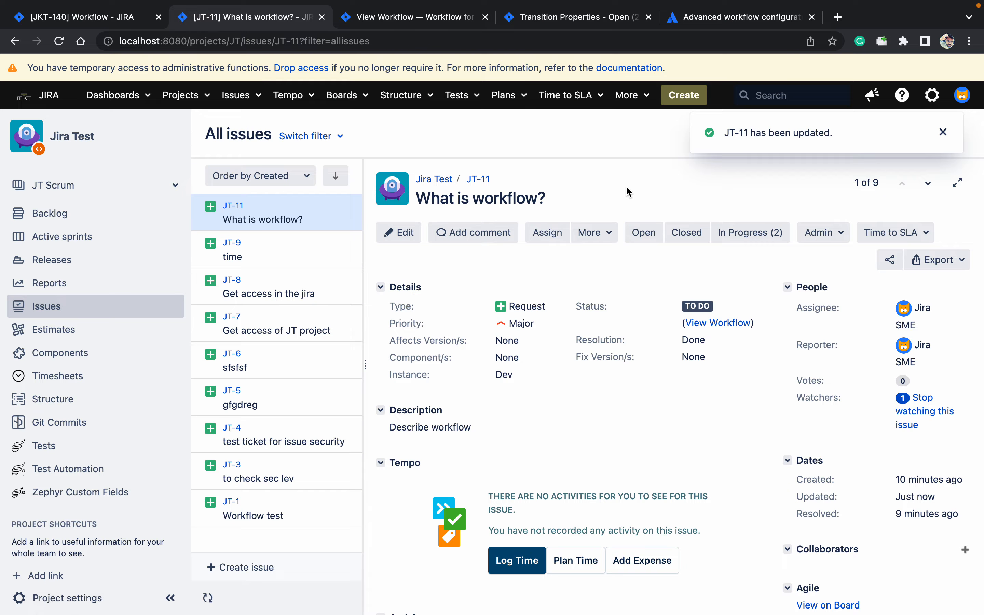
- Start a new draft of Workflow for Jira Test and open the validators of the global In Progress (2) transition
{"action": "left_click", "coordinate": [433, 21]}
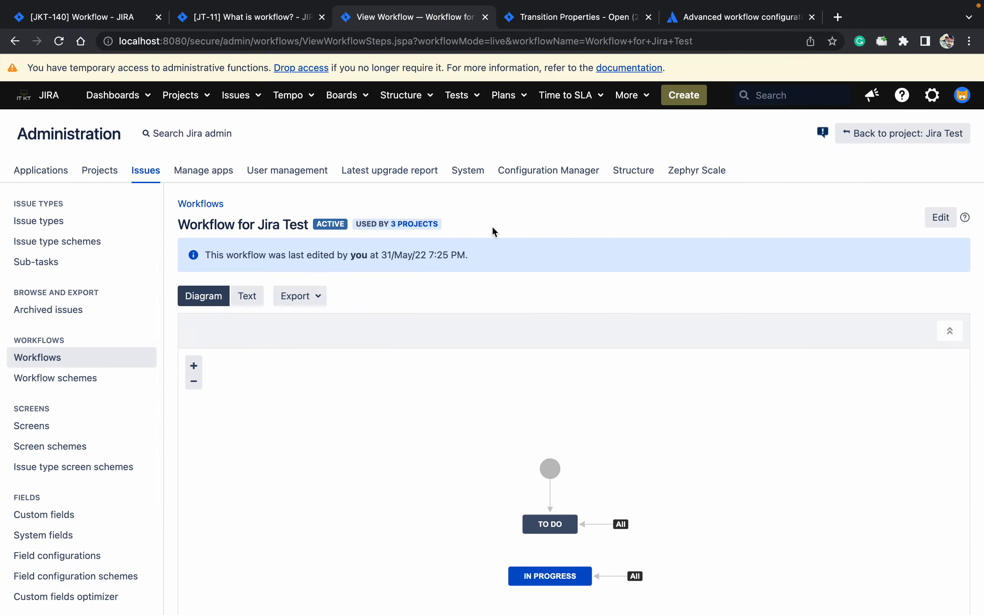
{"action": "left_click", "coordinate": [942, 218]}
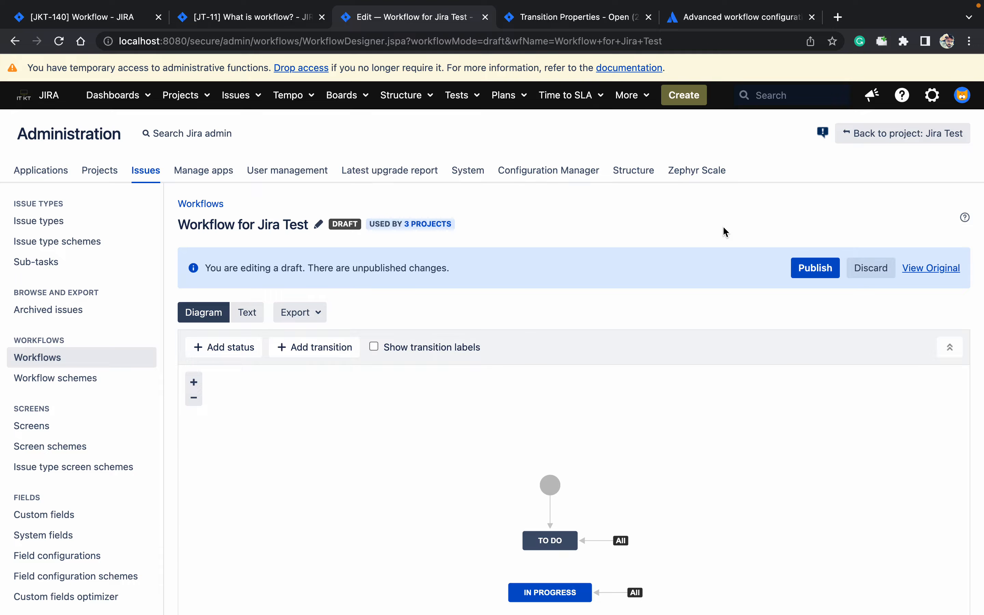
{"action": "scroll", "coordinate": [724, 228], "scroll_direction": "down", "scroll_amount": 3}
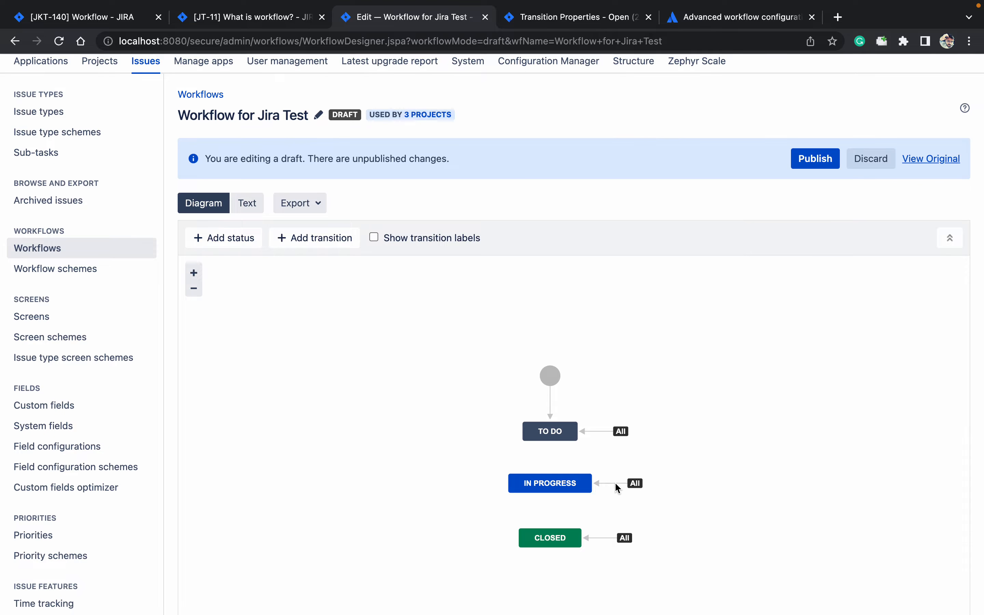
{"action": "left_click", "coordinate": [616, 484]}
{"action": "left_click", "coordinate": [808, 424]}
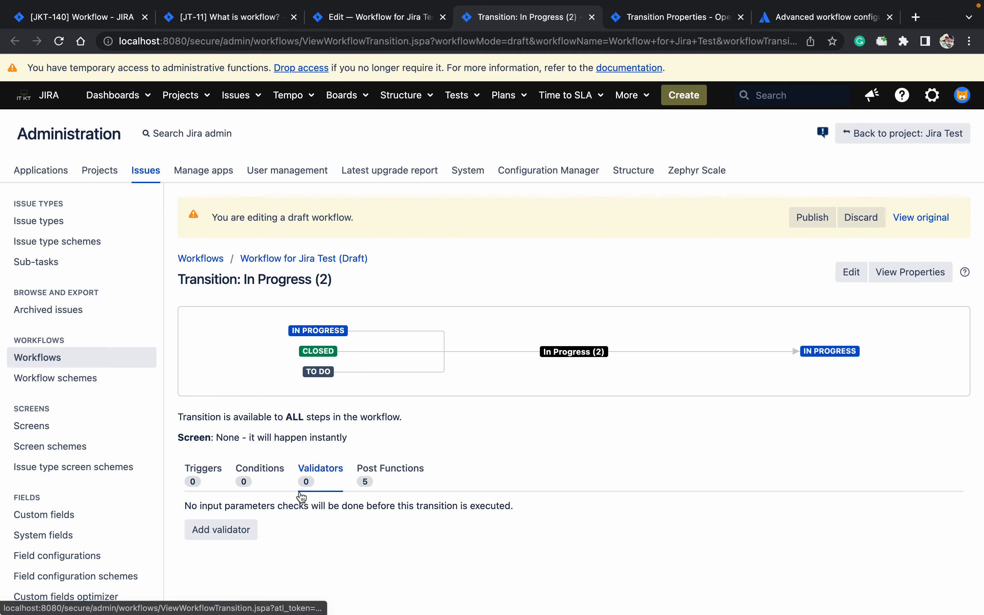
- Look through the available validators and add the User Validator (JMWE app) to the In Progress (2) transition
{"action": "left_click", "coordinate": [233, 533]}
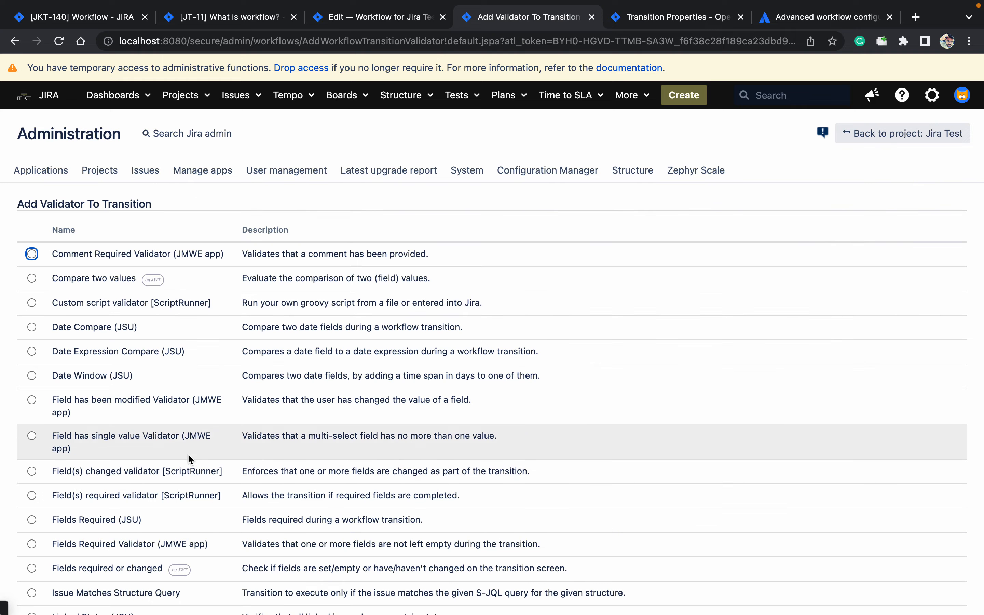
{"action": "scroll", "coordinate": [15, 543], "scroll_direction": "down", "scroll_amount": 5}
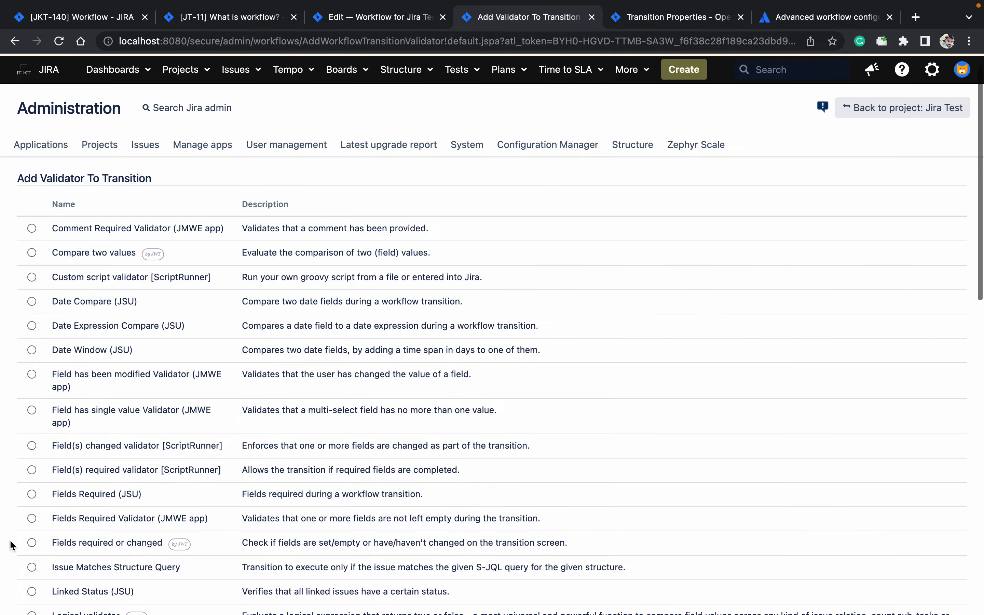
{"action": "scroll", "coordinate": [12, 546], "scroll_direction": "down", "scroll_amount": 10}
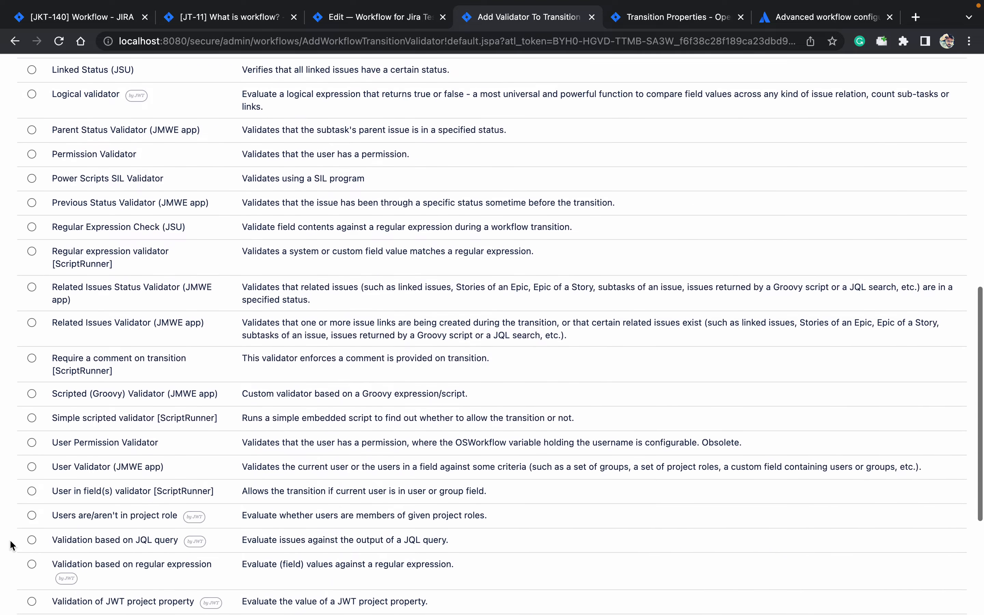
{"action": "scroll", "coordinate": [13, 545], "scroll_direction": "down", "scroll_amount": 2}
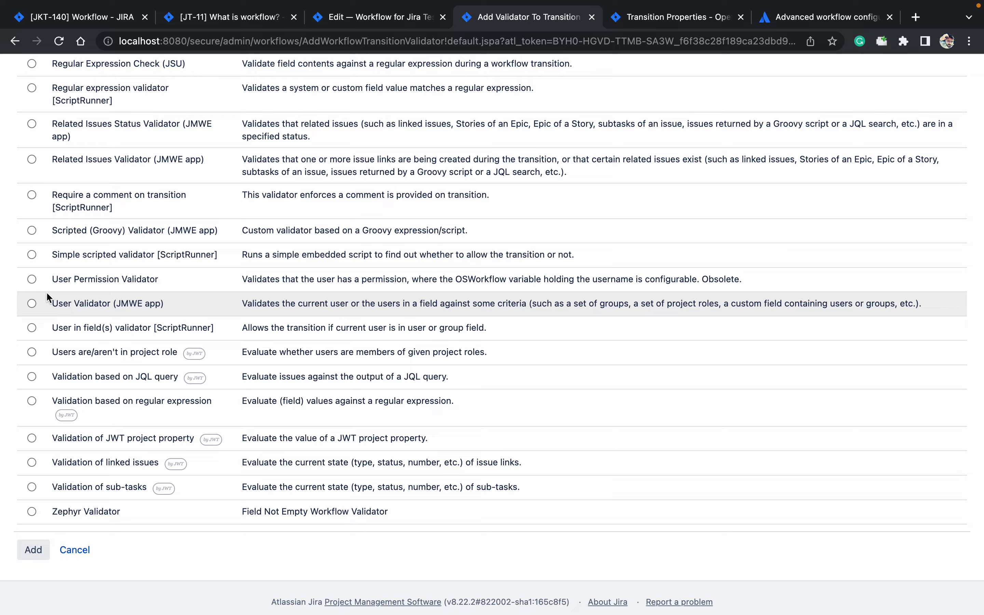
{"action": "scroll", "coordinate": [46, 292], "scroll_direction": "up", "scroll_amount": 7}
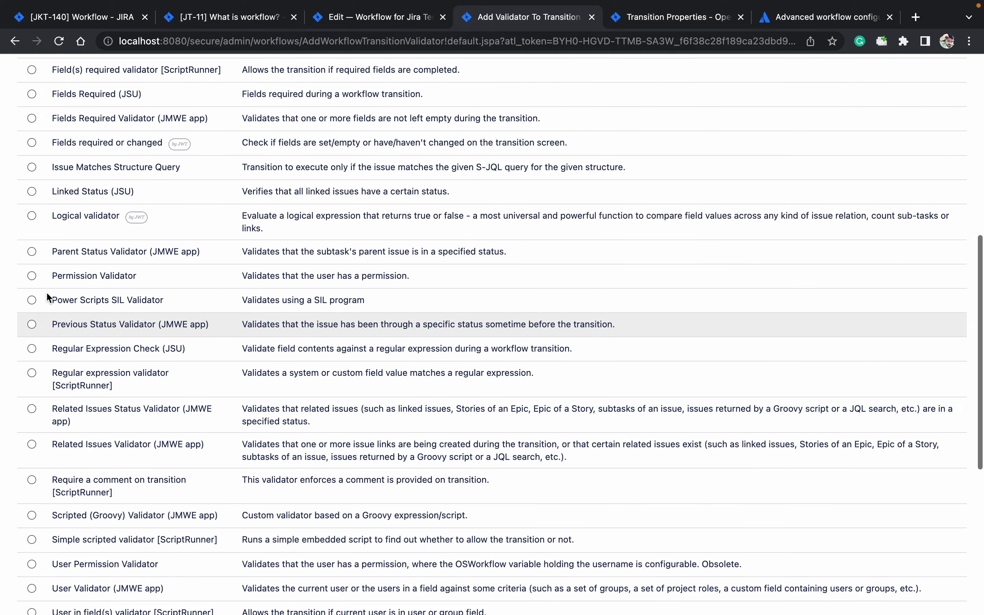
{"action": "scroll", "coordinate": [46, 292], "scroll_direction": "up", "scroll_amount": 3}
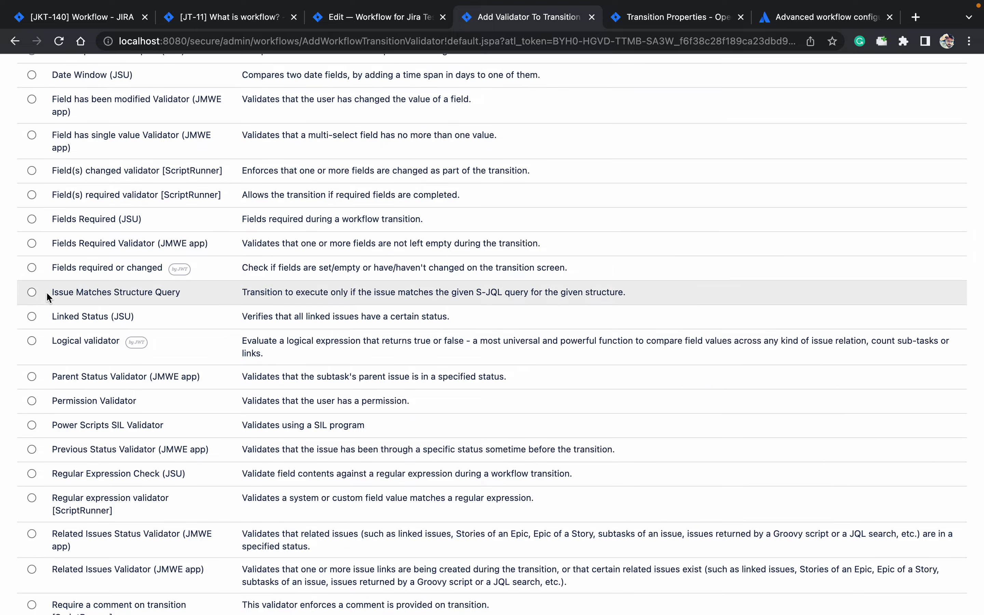
{"action": "scroll", "coordinate": [47, 293], "scroll_direction": "up", "scroll_amount": 3}
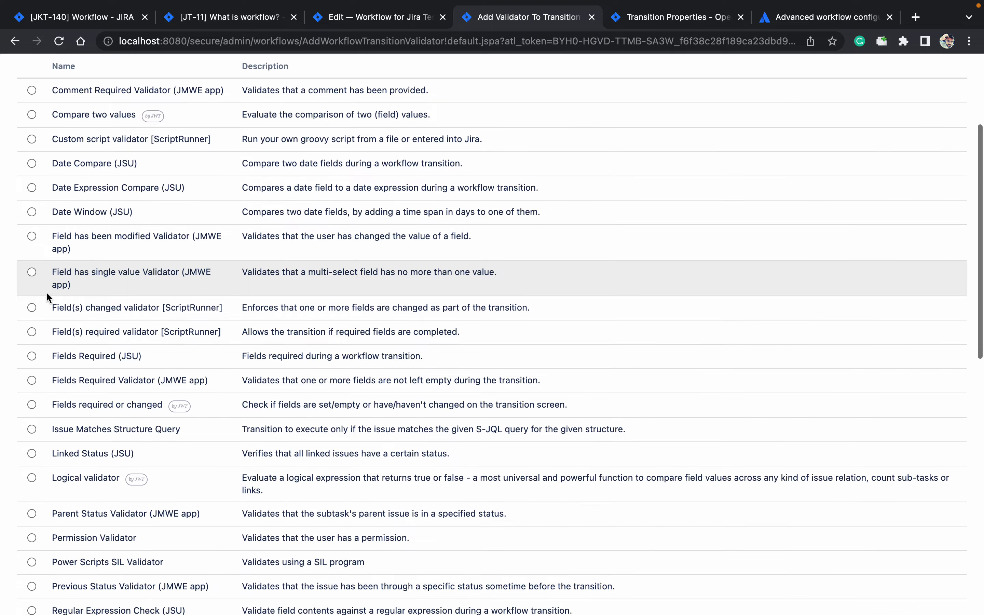
{"action": "scroll", "coordinate": [47, 293], "scroll_direction": "down", "scroll_amount": 9}
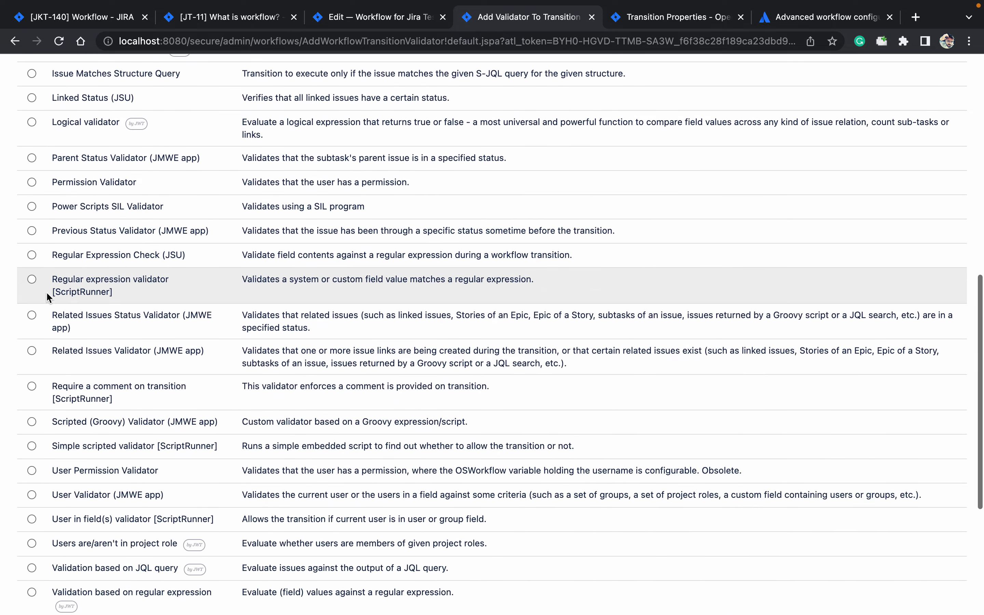
{"action": "scroll", "coordinate": [46, 292], "scroll_direction": "down", "scroll_amount": 5}
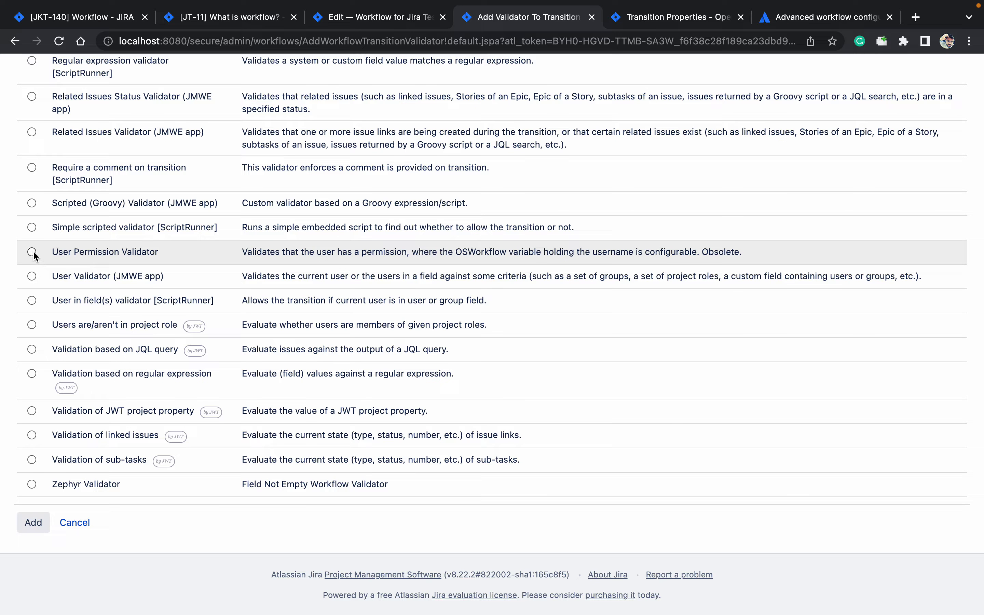
{"action": "left_click", "coordinate": [33, 277]}
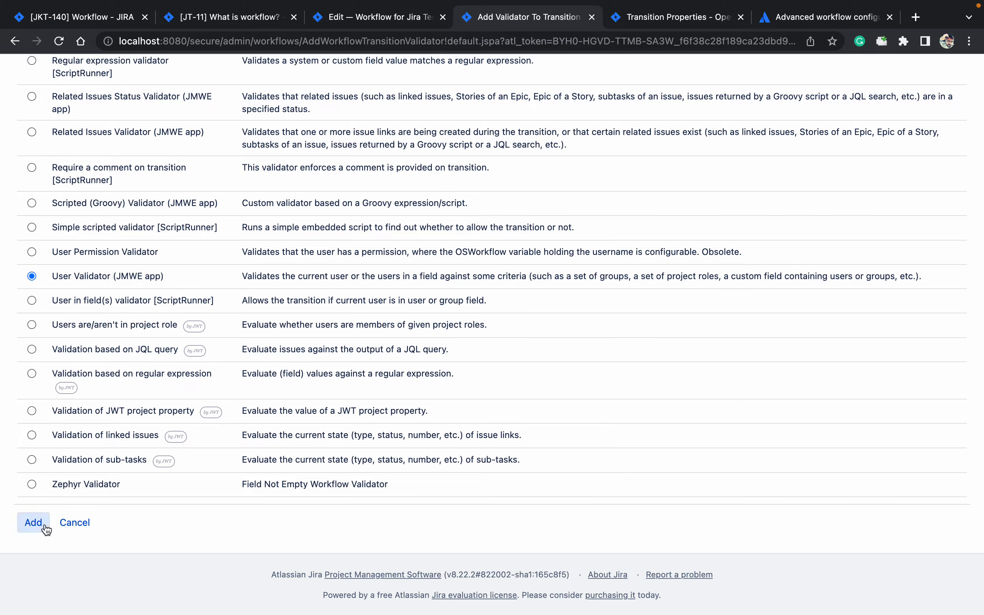
{"action": "left_click", "coordinate": [45, 527]}
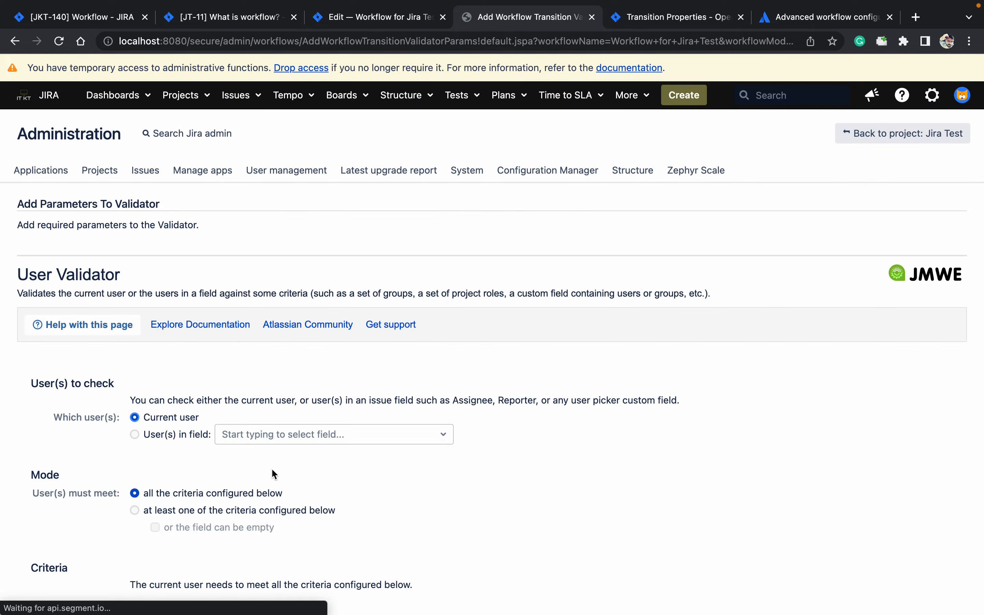
- Configure the validator to check the user in the Assignee field, require that the user is the Assignee, and save it
{"action": "left_click", "coordinate": [240, 439]}
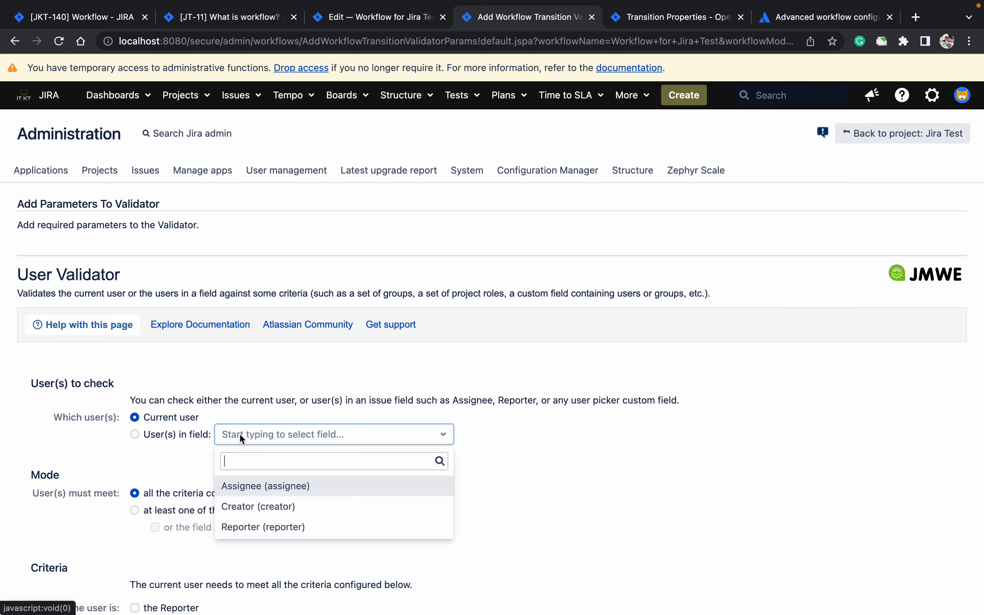
{"action": "left_click", "coordinate": [289, 486]}
{"action": "scroll", "coordinate": [506, 471], "scroll_direction": "down", "scroll_amount": 2}
{"action": "scroll", "coordinate": [505, 465], "scroll_direction": "down", "scroll_amount": 5}
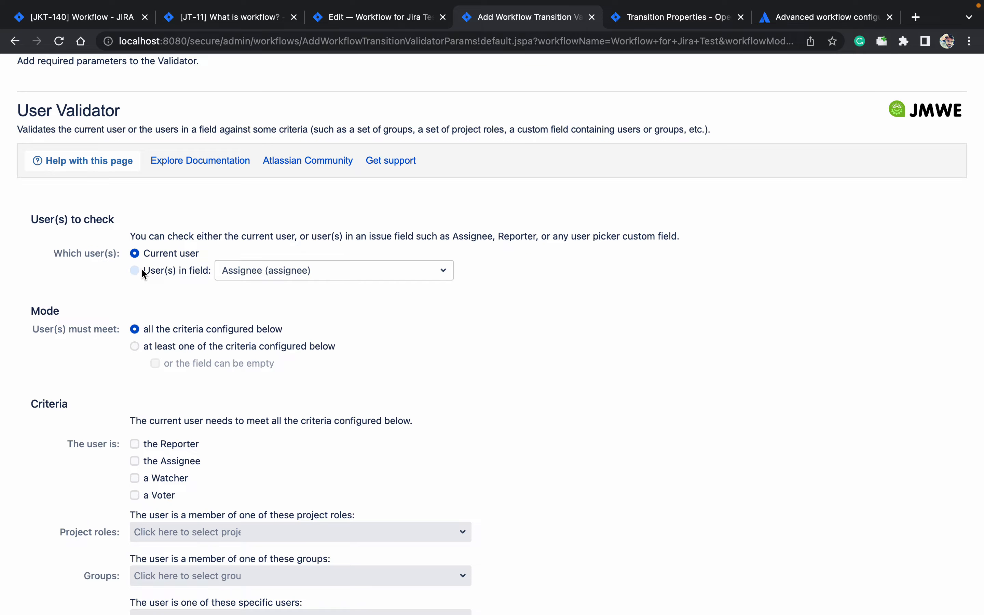
{"action": "left_click", "coordinate": [142, 269]}
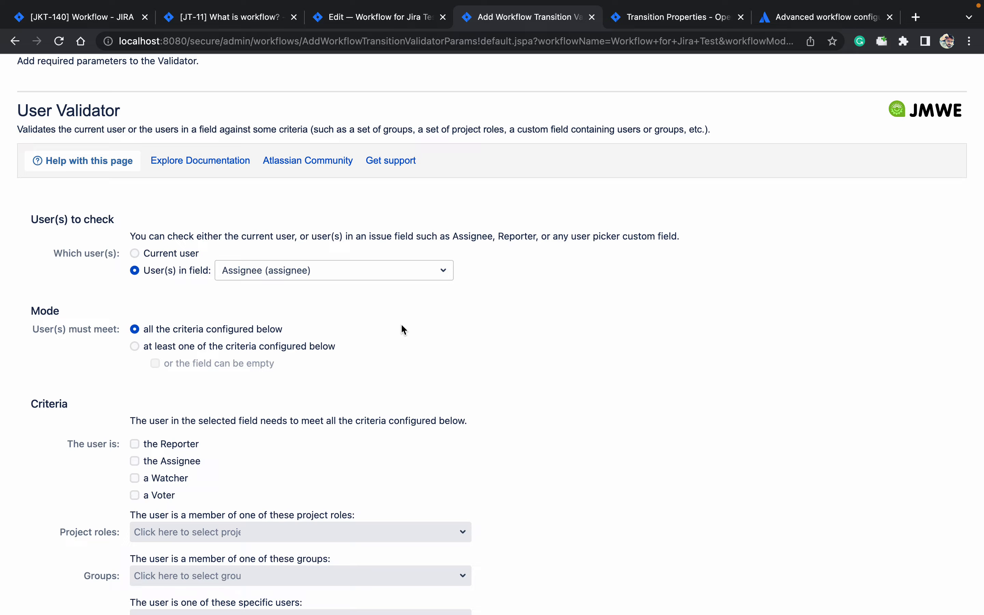
{"action": "scroll", "coordinate": [402, 326], "scroll_direction": "down", "scroll_amount": 6}
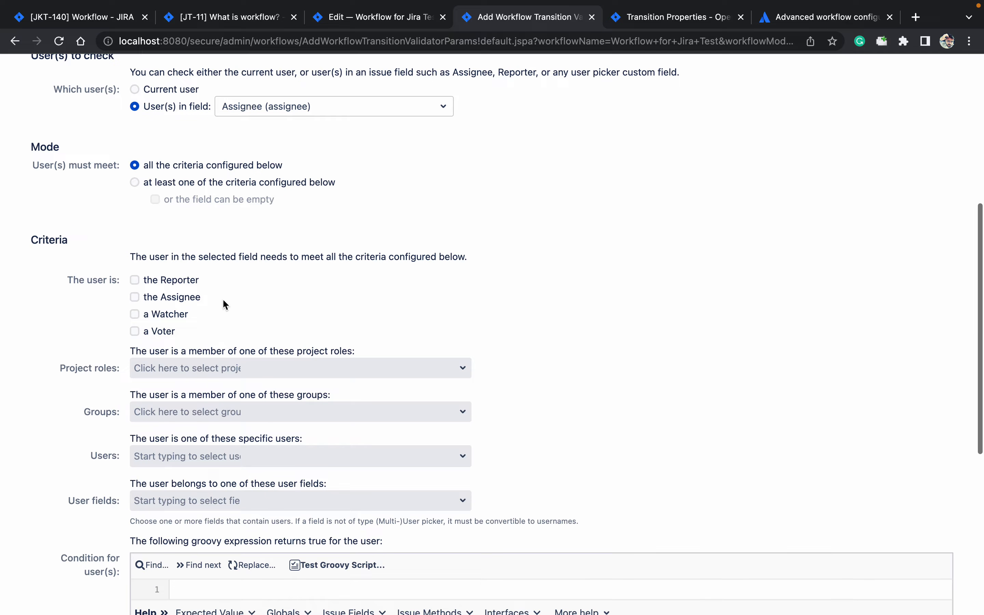
{"action": "left_click", "coordinate": [135, 298]}
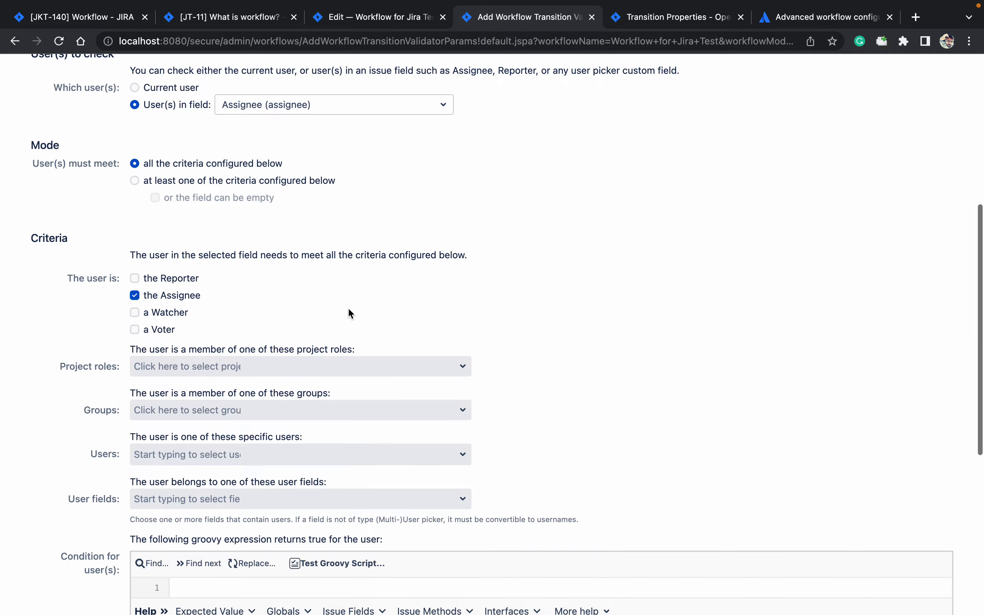
{"action": "scroll", "coordinate": [349, 312], "scroll_direction": "down", "scroll_amount": 9}
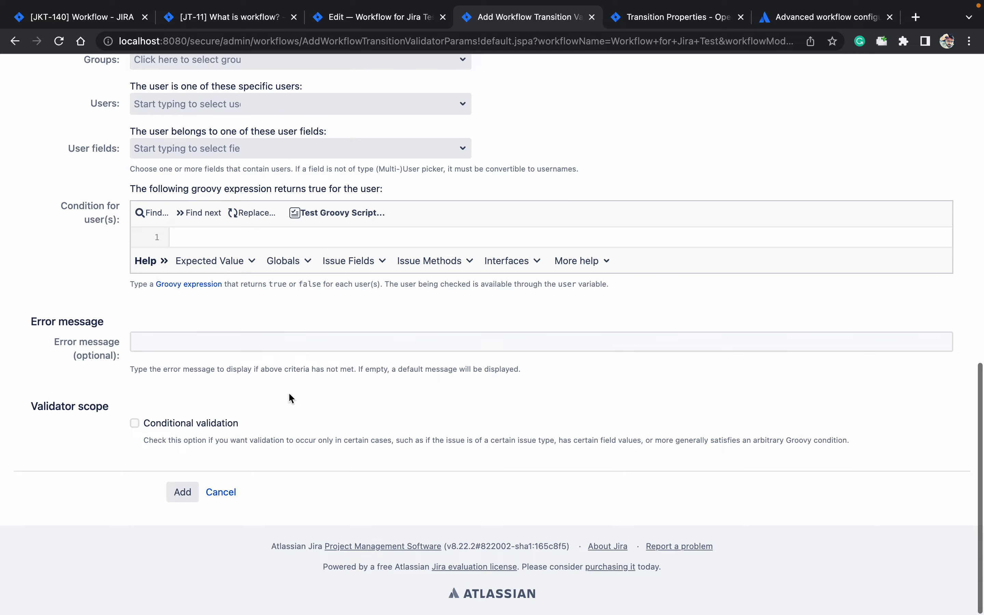
{"action": "left_click", "coordinate": [187, 499]}
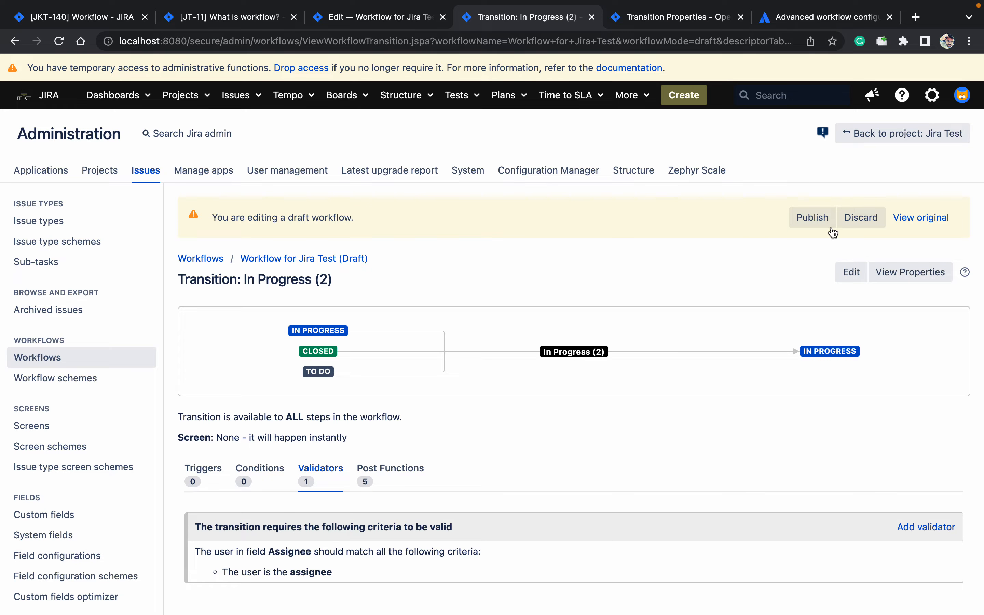
- Publish the Workflow for Jira Test draft without saving a backup copy and show the workflow as a diagram
{"action": "left_click", "coordinate": [813, 218]}
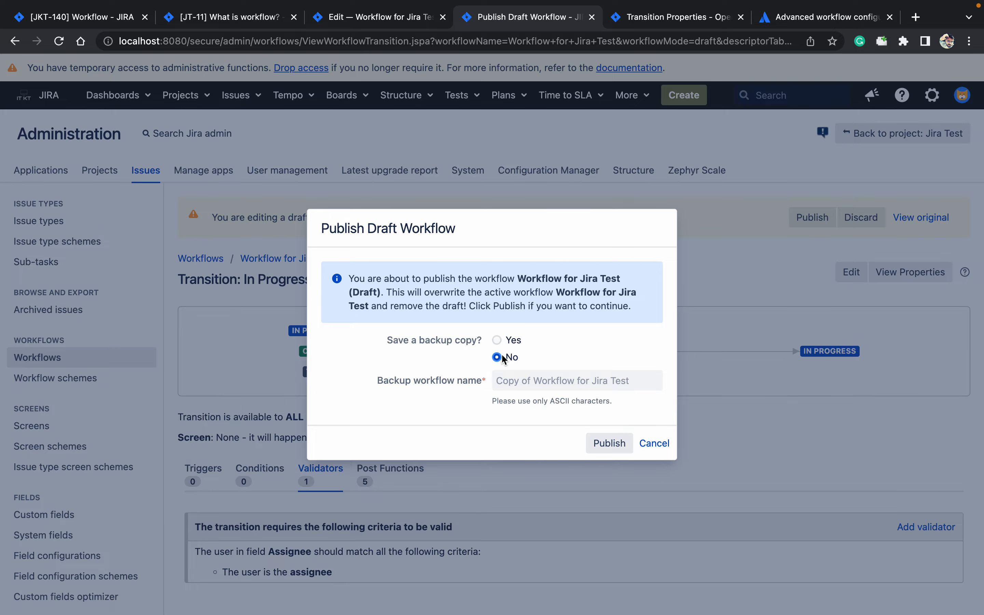
{"action": "left_click", "coordinate": [610, 443]}
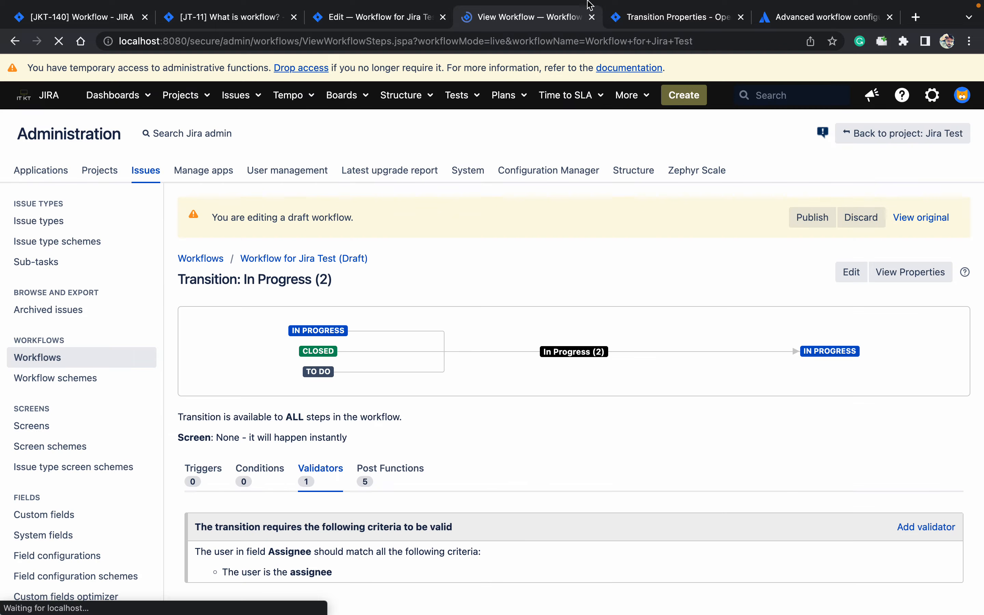
{"action": "mouse_move", "coordinate": [624, 5]}
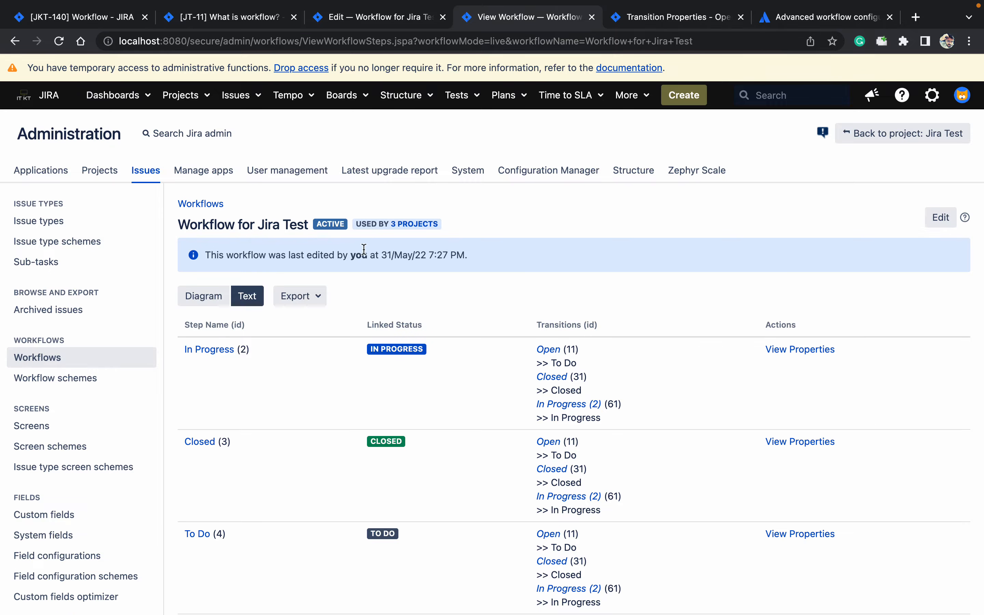
{"action": "left_click", "coordinate": [212, 296]}
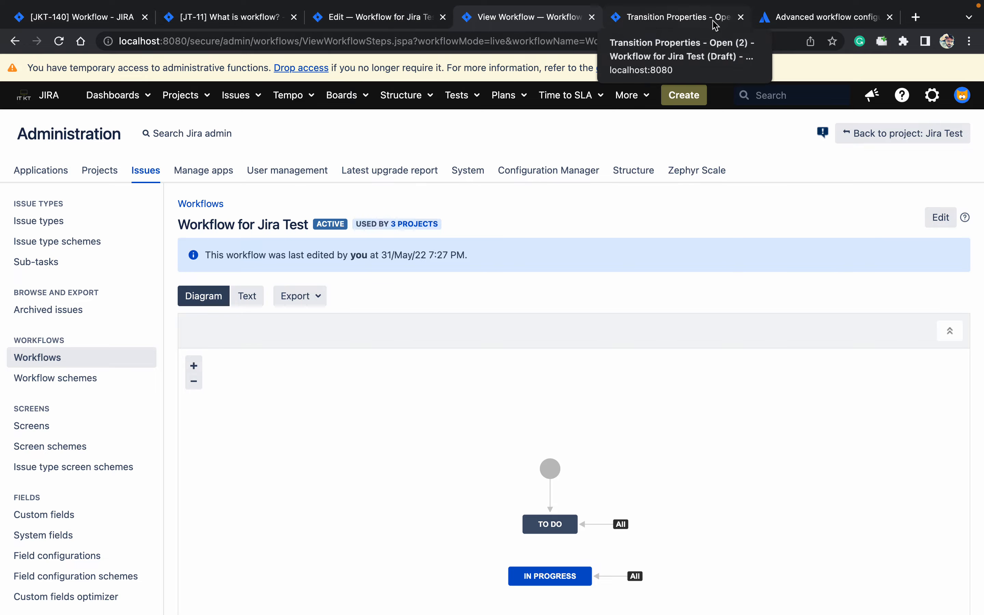
- Return to issue JT-11 and open the Jira Test project settings in a separate browser tab
{"action": "left_click", "coordinate": [92, 25]}
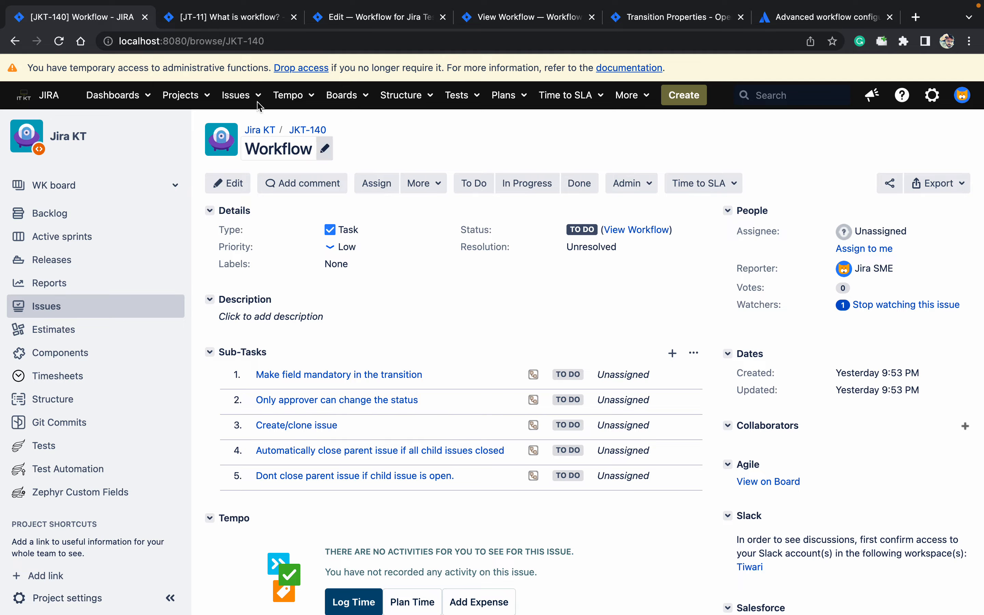
{"action": "left_click", "coordinate": [226, 18]}
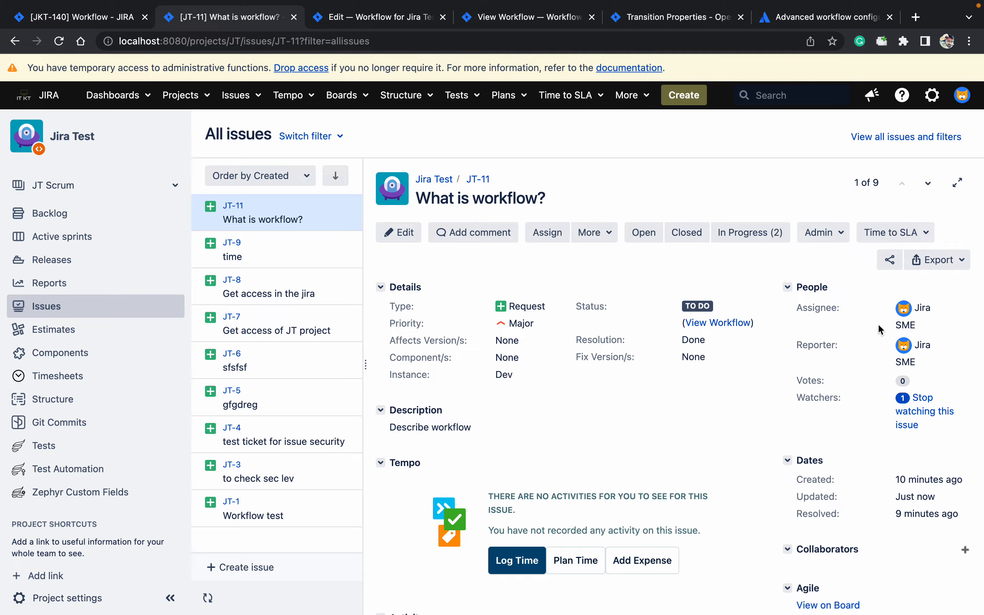
{"action": "left_click", "coordinate": [63, 600], "text": "super"}
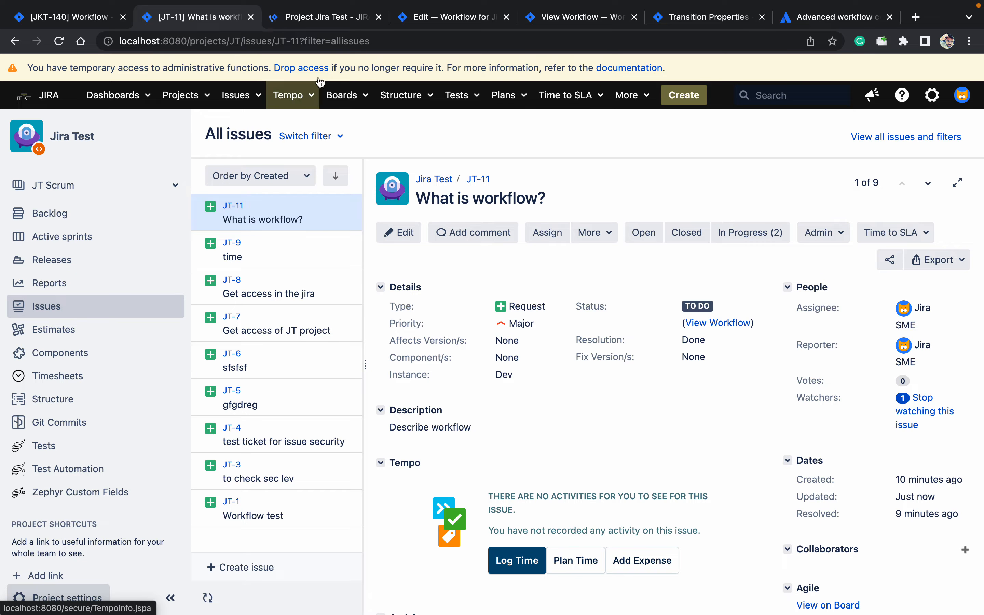
{"action": "left_click", "coordinate": [325, 25]}
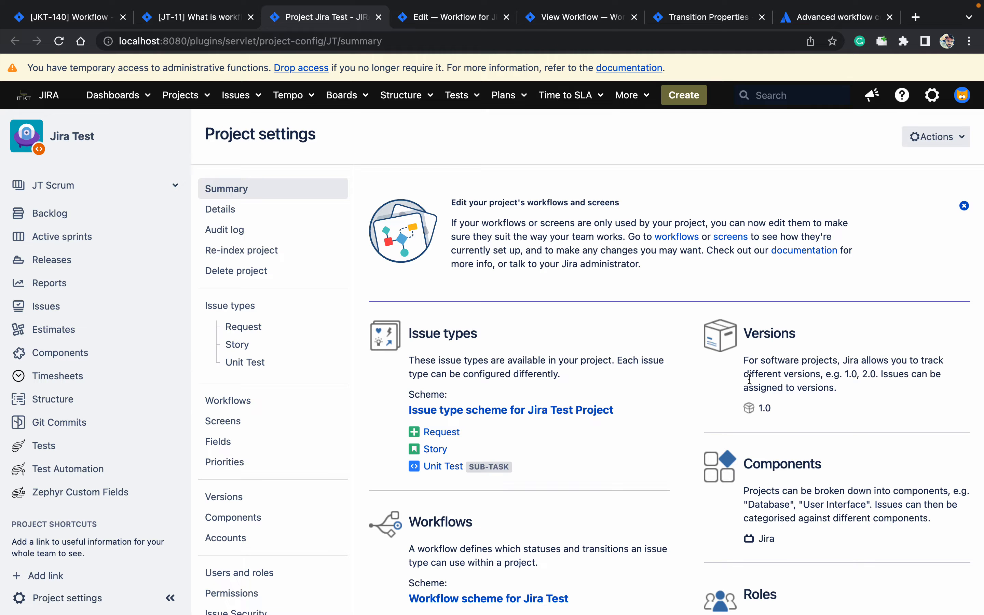
- Open the EDit screen for request from the project's Screen scheme for request
{"action": "scroll", "coordinate": [749, 379], "scroll_direction": "down", "scroll_amount": 8}
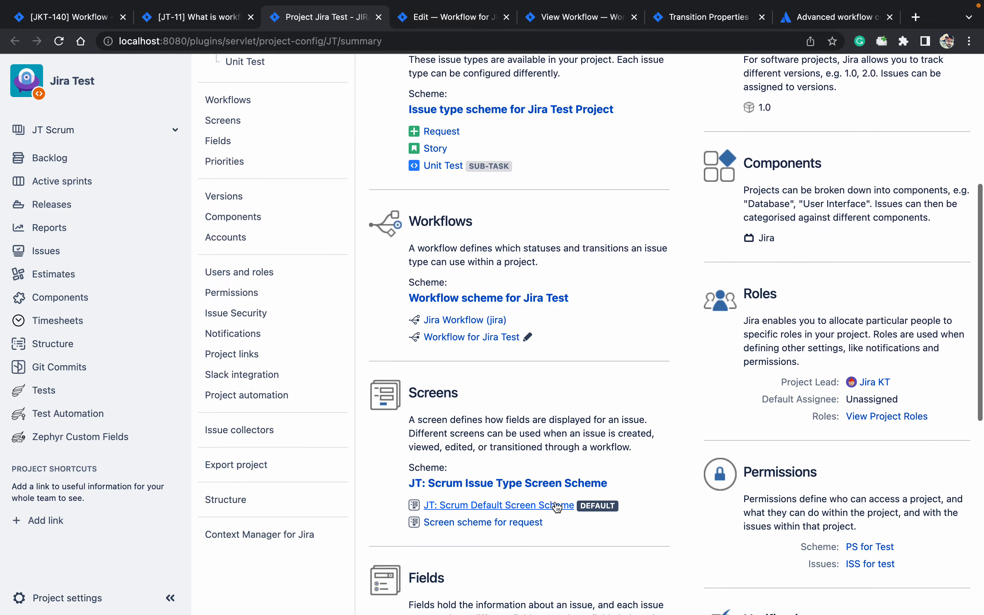
{"action": "left_click", "coordinate": [528, 483]}
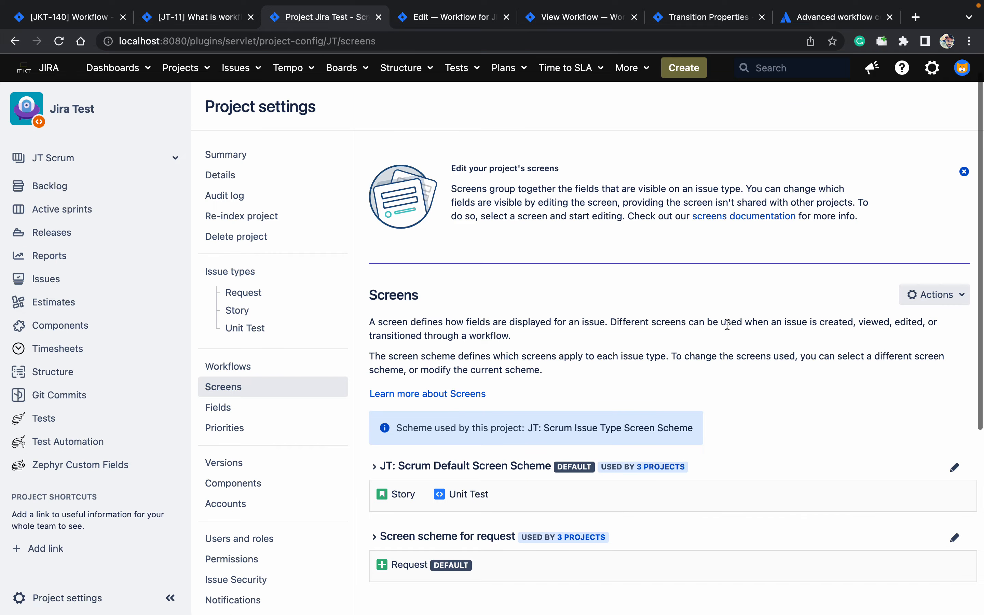
{"action": "scroll", "coordinate": [727, 324], "scroll_direction": "down", "scroll_amount": 4}
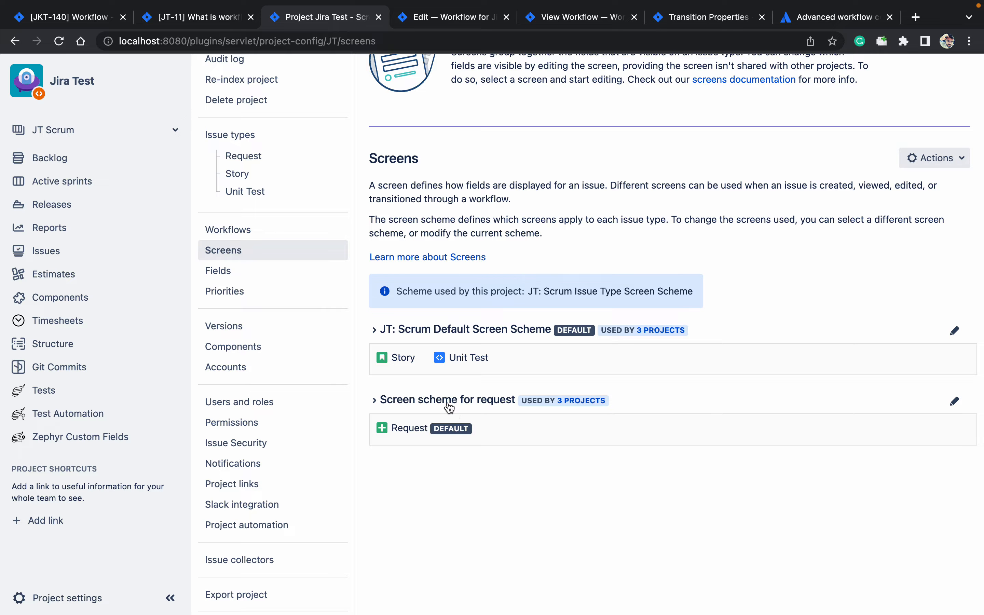
{"action": "left_click", "coordinate": [450, 407]}
{"action": "left_click", "coordinate": [717, 504]}
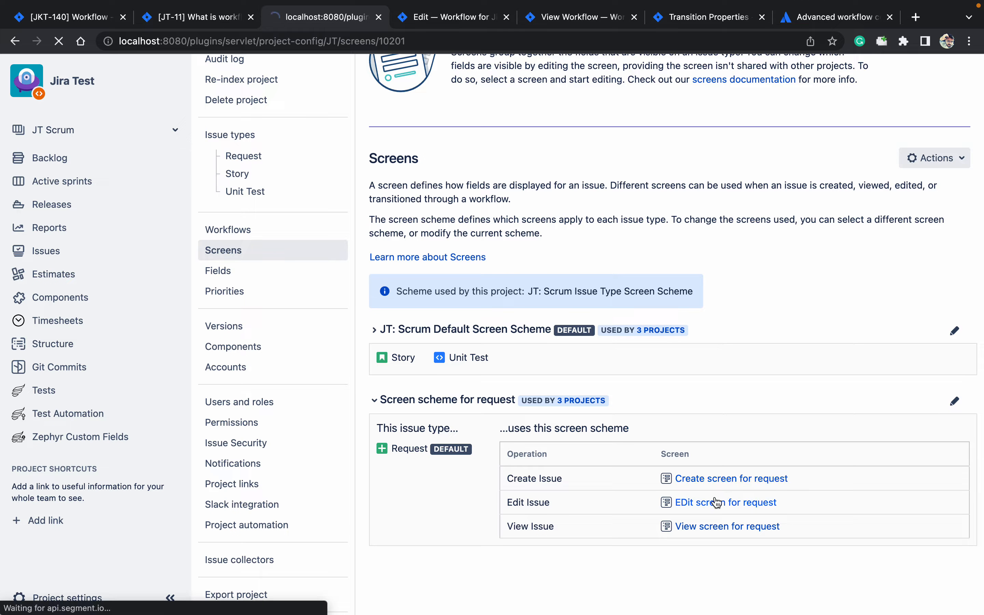
- Add the Assignee field to the EDit screen for request
{"action": "left_click", "coordinate": [472, 483]}
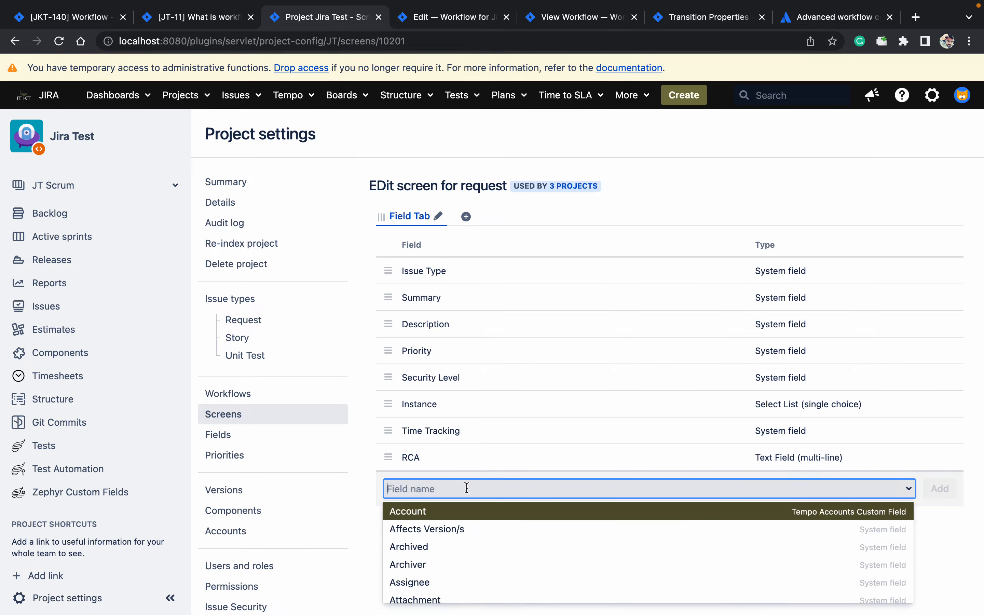
{"action": "type", "text": "ass"}
{"action": "key", "text": "Return"}
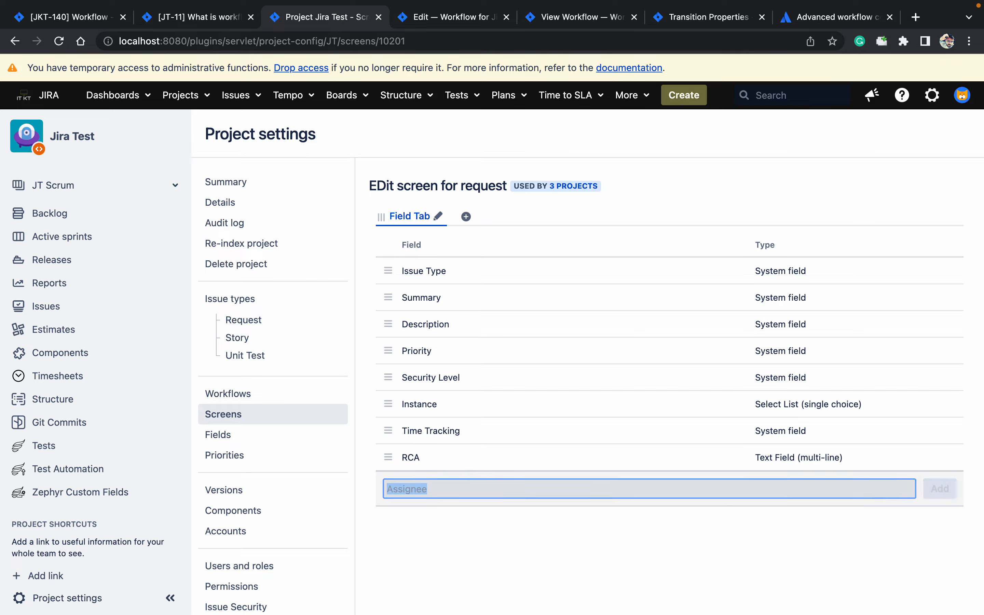
- Reload the Jira Test issue list and assign issue JT-9 to the other Jira user account
{"action": "left_click", "coordinate": [193, 22]}
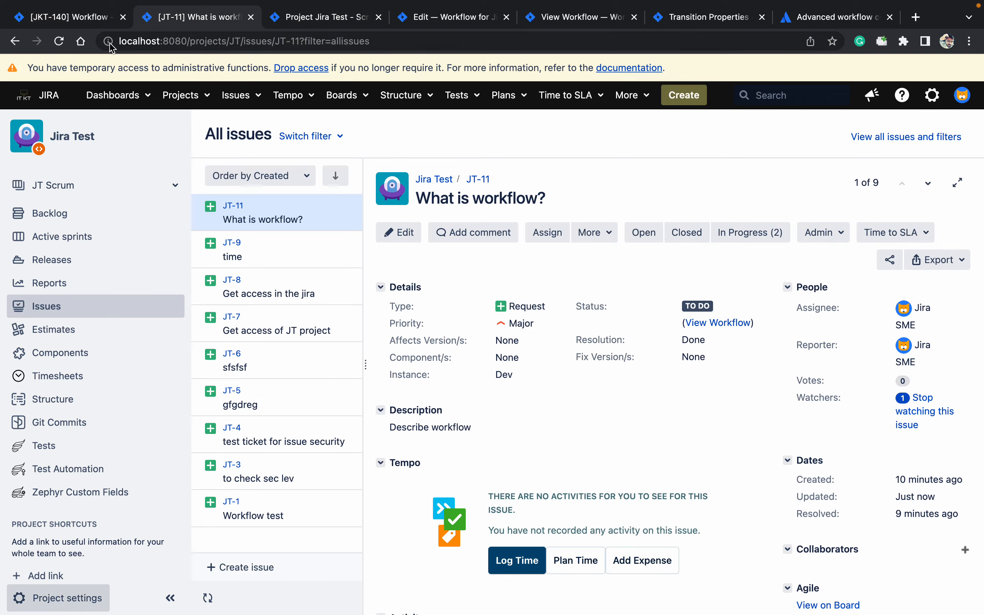
{"action": "left_click", "coordinate": [60, 41]}
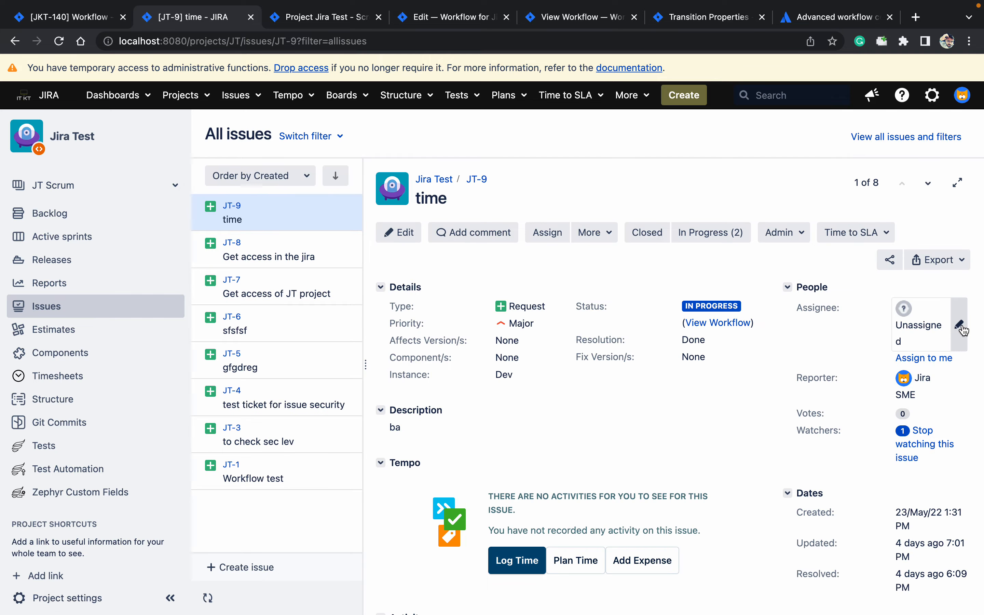
{"action": "left_click", "coordinate": [961, 325]}
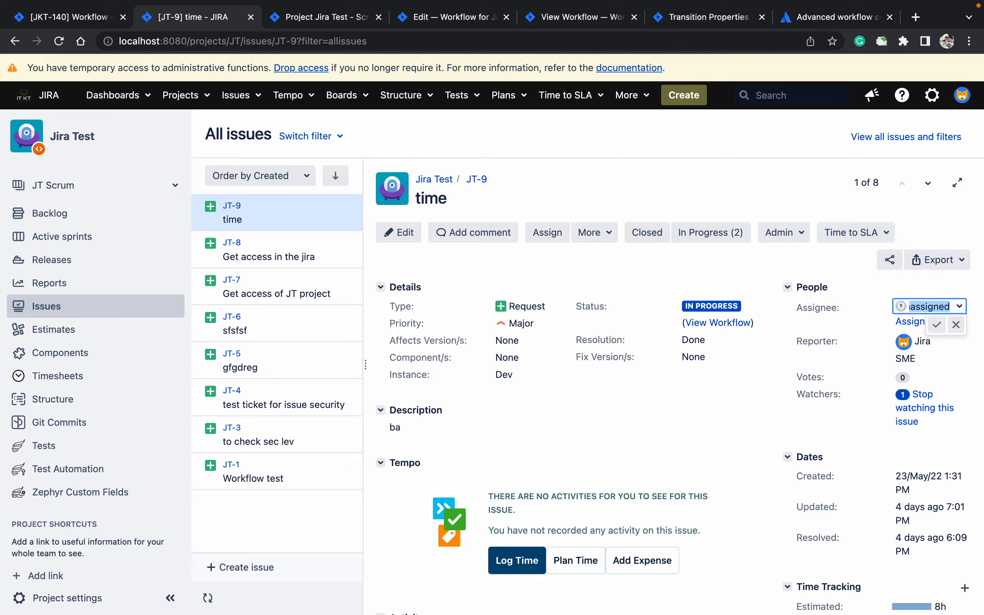
{"action": "type", "text": "jira"}
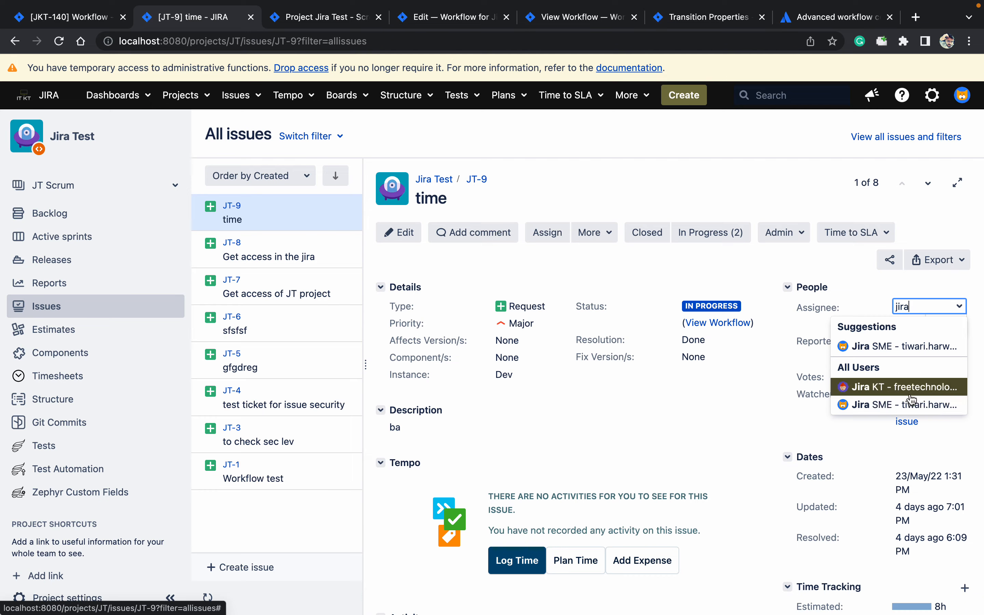
{"action": "left_click", "coordinate": [906, 386]}
{"action": "left_click", "coordinate": [937, 325]}
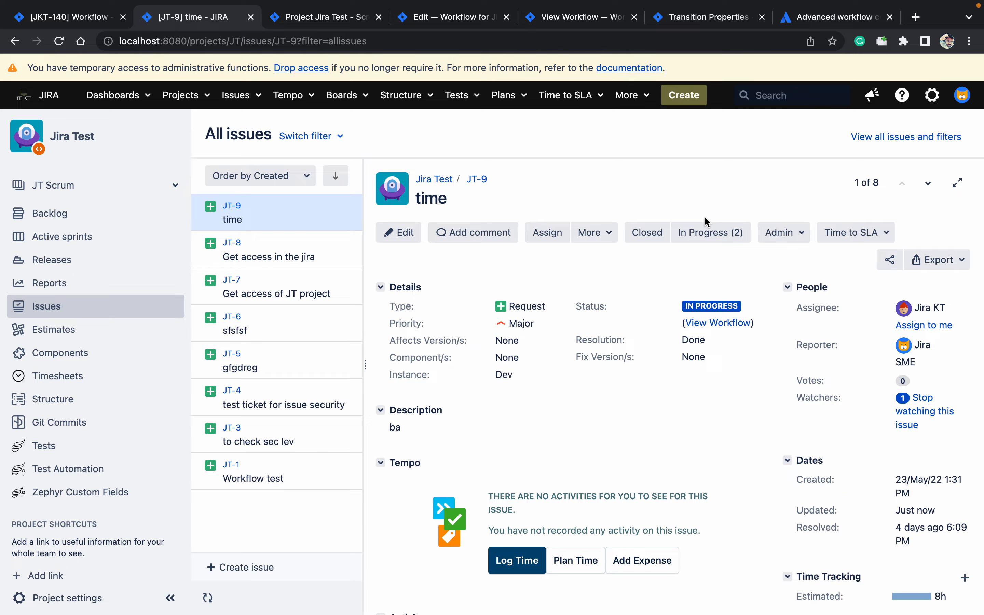
- Run the In Progress (2) transition on issue JT-9 and go back to the Workflow for Jira Test view
{"action": "left_click", "coordinate": [710, 233]}
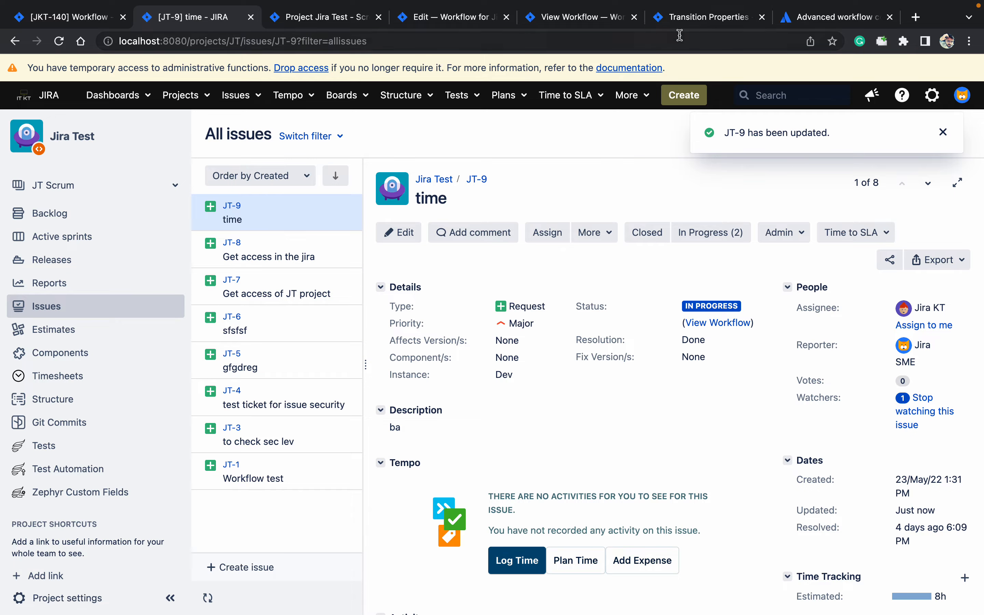
{"action": "left_click", "coordinate": [584, 23]}
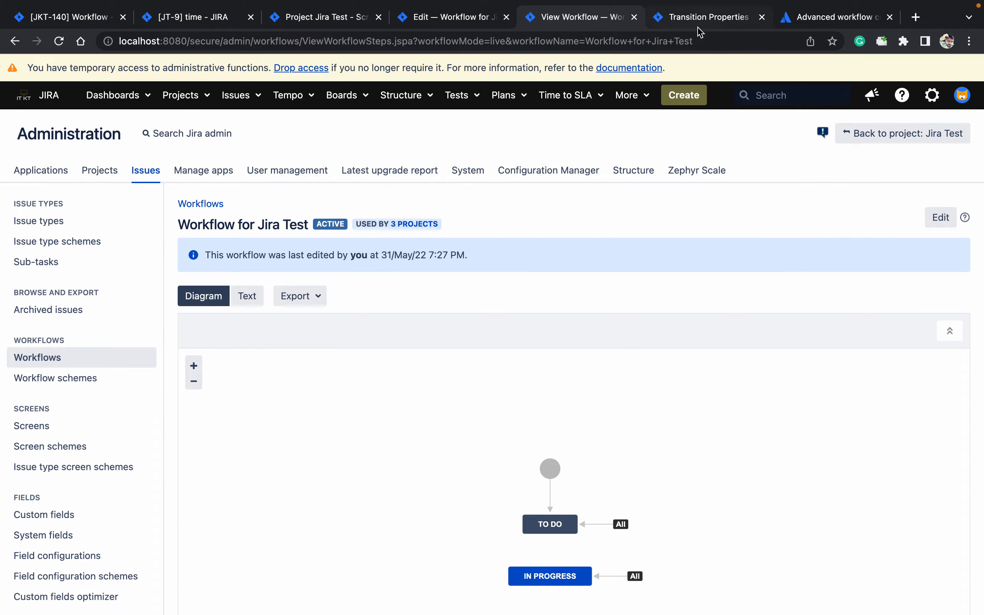
{"action": "left_click", "coordinate": [332, 21]}
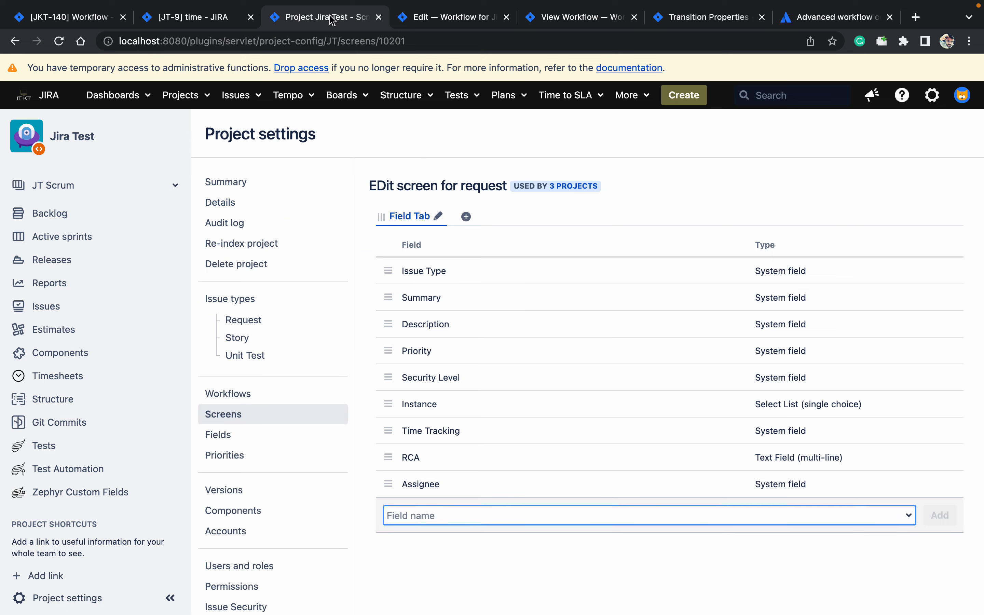
{"action": "left_click", "coordinate": [574, 26]}
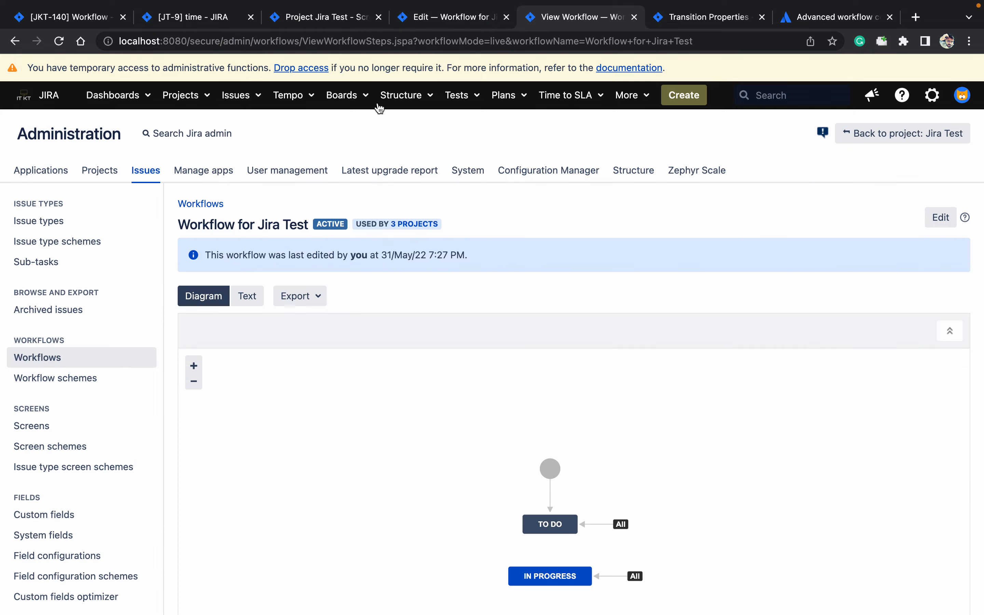
- Edit the Workflow for Jira Test draft and delete the Assignee validator from the In Progress (2) transition
{"action": "left_click", "coordinate": [952, 221]}
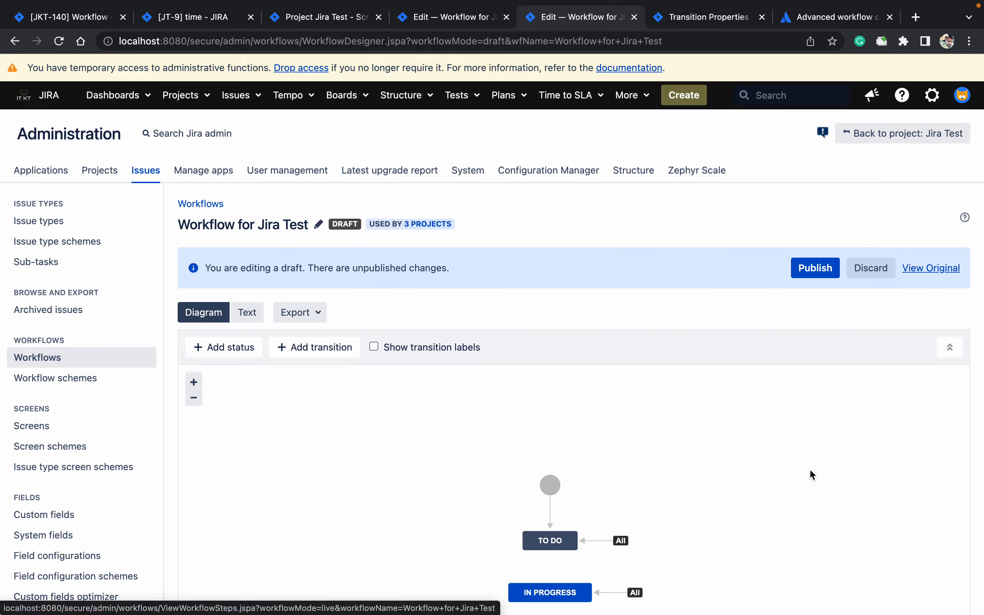
{"action": "left_click", "coordinate": [614, 593]}
{"action": "left_click", "coordinate": [800, 533]}
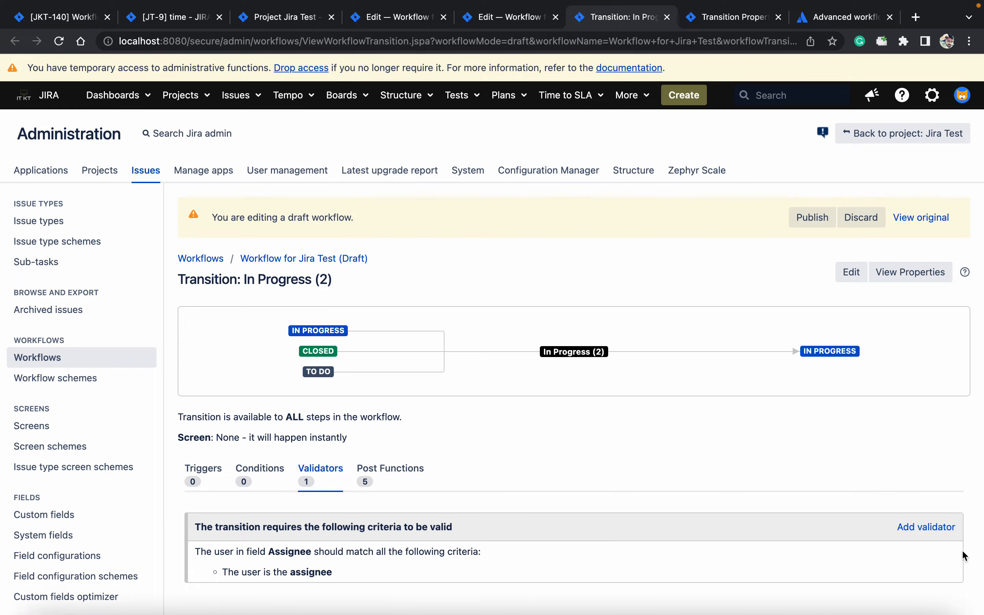
{"action": "left_click", "coordinate": [951, 552]}
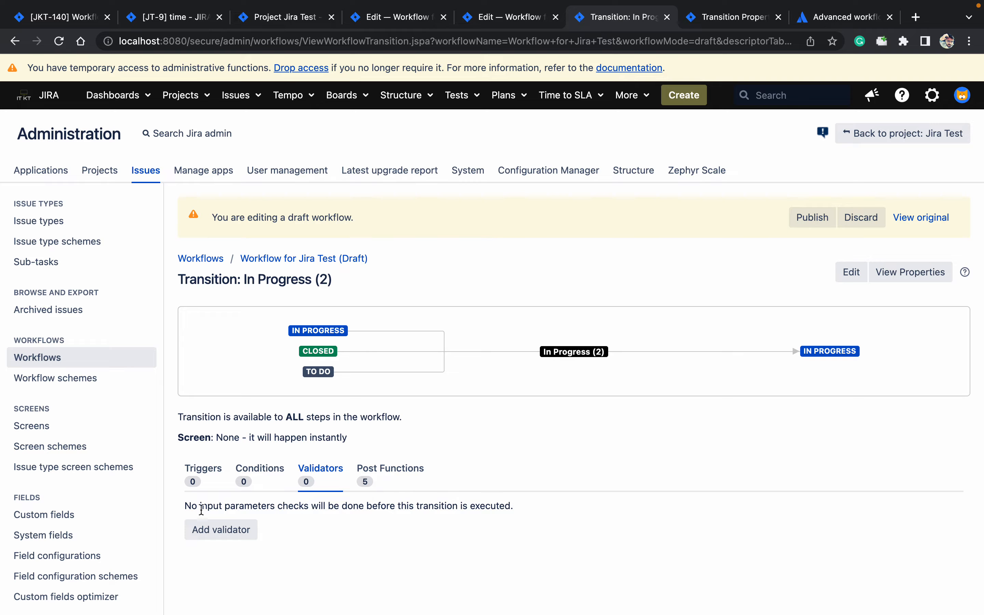
- Choose the User Permission Validator as the new validator for the In Progress (2) transition
{"action": "left_click", "coordinate": [220, 534]}
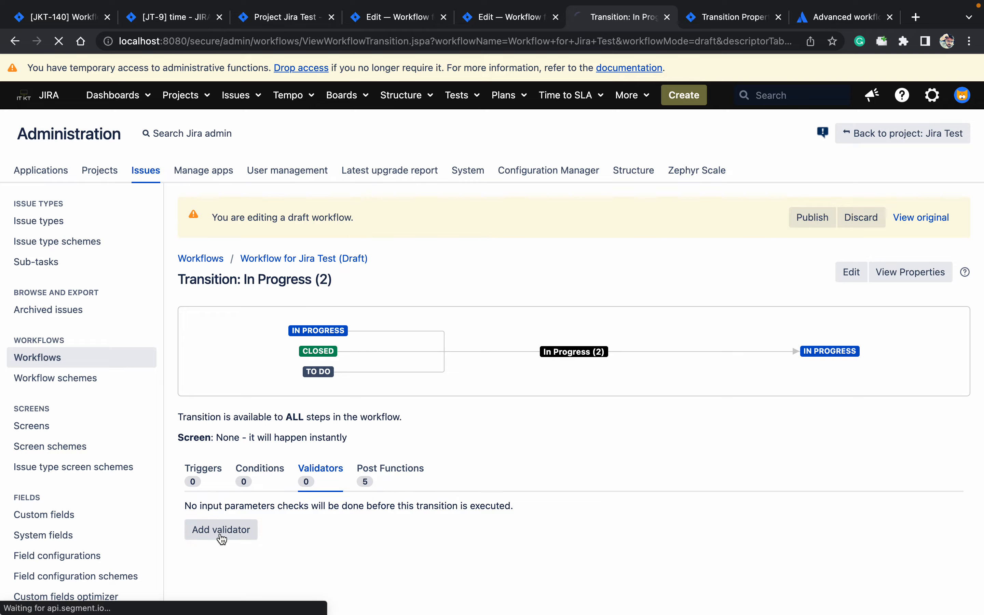
{"action": "key", "text": "Down"}
{"action": "key", "text": "Down"}
{"action": "key", "text": "Down"}
{"action": "key", "text": "Down"}
{"action": "key", "text": "Down"}
{"action": "key", "text": "Down"}
{"action": "key", "text": "Down"}
{"action": "key", "text": "Down"}
{"action": "key", "text": "Down"}
{"action": "key", "text": "Down"}
{"action": "key", "text": "Down"}
{"action": "key", "text": "Down"}
{"action": "key", "text": "Down"}
{"action": "key", "text": "Down"}
{"action": "key", "text": "Down"}
{"action": "key", "text": "Down"}
{"action": "key", "text": "Down"}
{"action": "key", "text": "Down"}
{"action": "key", "text": "Down"}
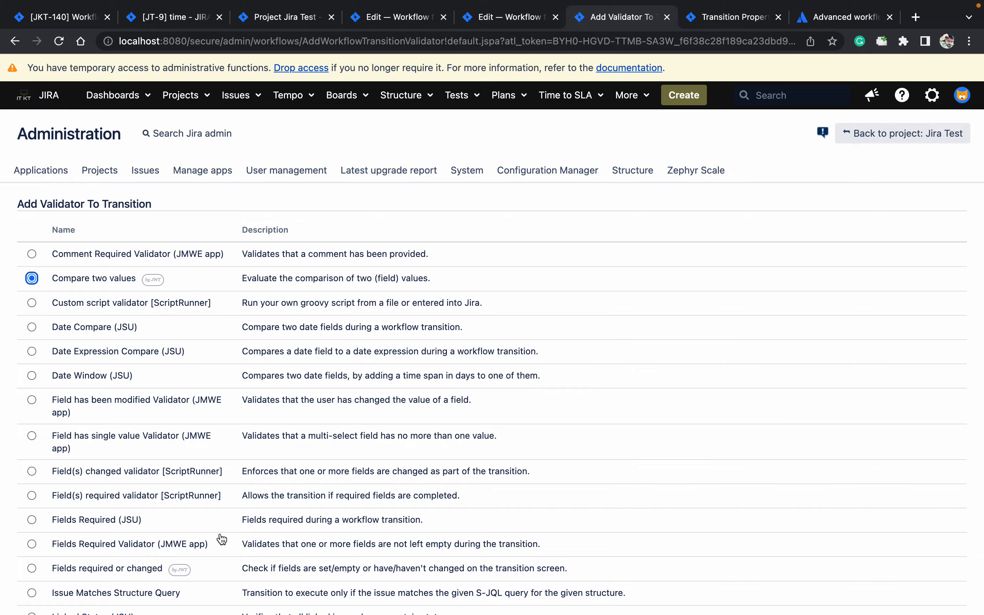
{"action": "key", "text": "Down"}
{"action": "key", "text": "Down"}
{"action": "key", "text": "Down"}
{"action": "key", "text": "Down"}
{"action": "key", "text": "Down"}
{"action": "key", "text": "Down"}
{"action": "key", "text": "Down"}
{"action": "key", "text": "Down"}
{"action": "key", "text": "Down"}
{"action": "key", "text": "Down"}
{"action": "key", "text": "Down"}
{"action": "key", "text": "Down"}
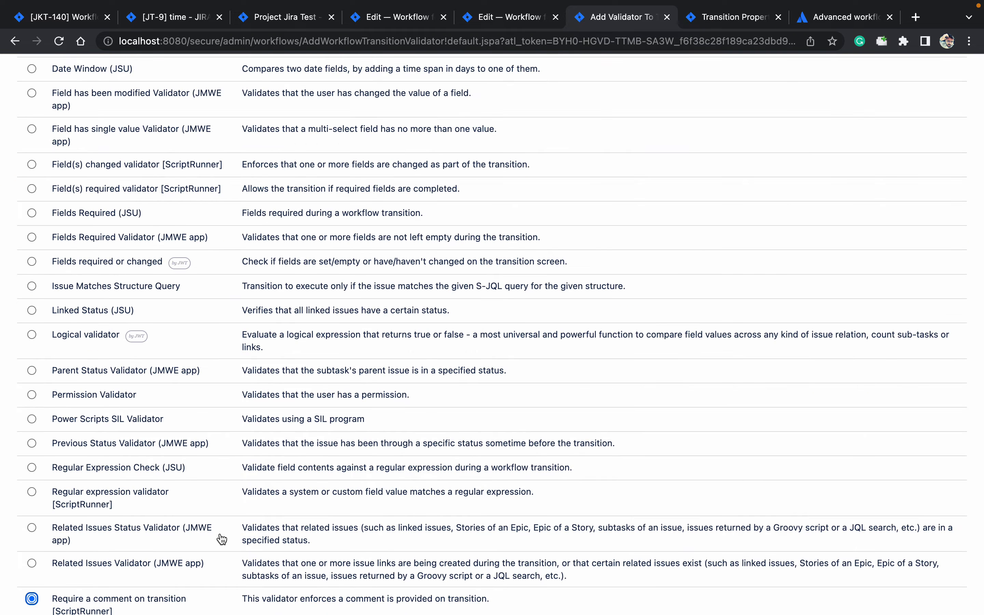
{"action": "key", "text": "Down"}
{"action": "key", "text": "Down"}
{"action": "key", "text": "Down"}
{"action": "key", "text": "Down"}
{"action": "key", "text": "Down"}
{"action": "key", "text": "Down"}
{"action": "key", "text": "Down"}
{"action": "key", "text": "Down"}
{"action": "key", "text": "Down"}
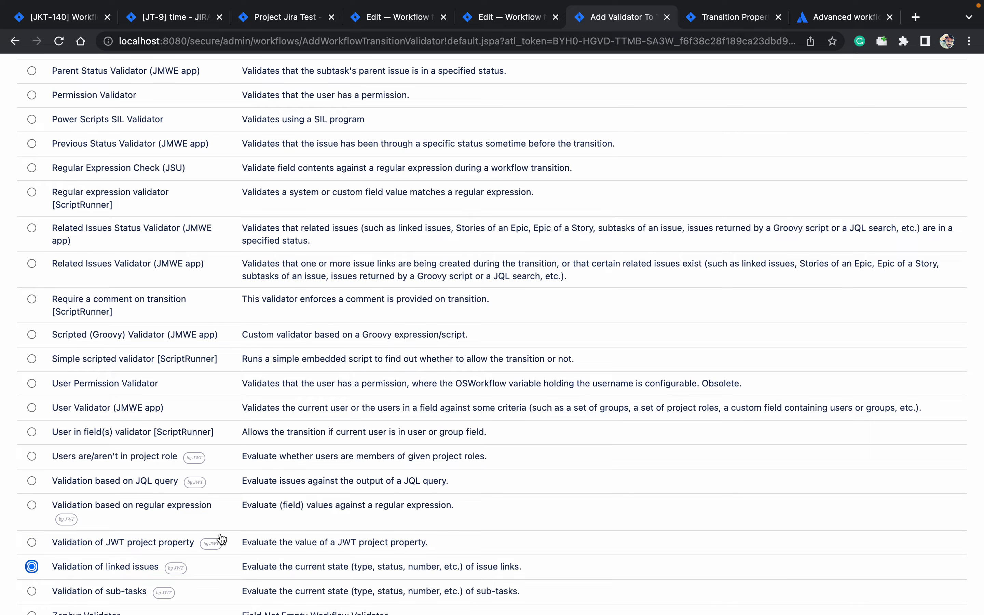
{"action": "key", "text": "Up"}
{"action": "key", "text": "Up"}
{"action": "key", "text": "Up"}
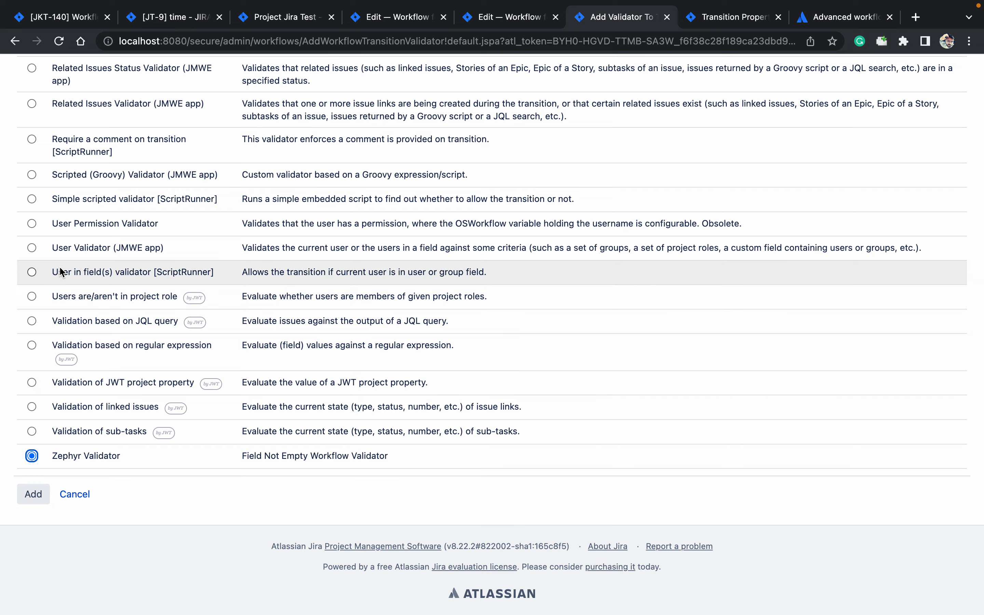
{"action": "left_click", "coordinate": [32, 223]}
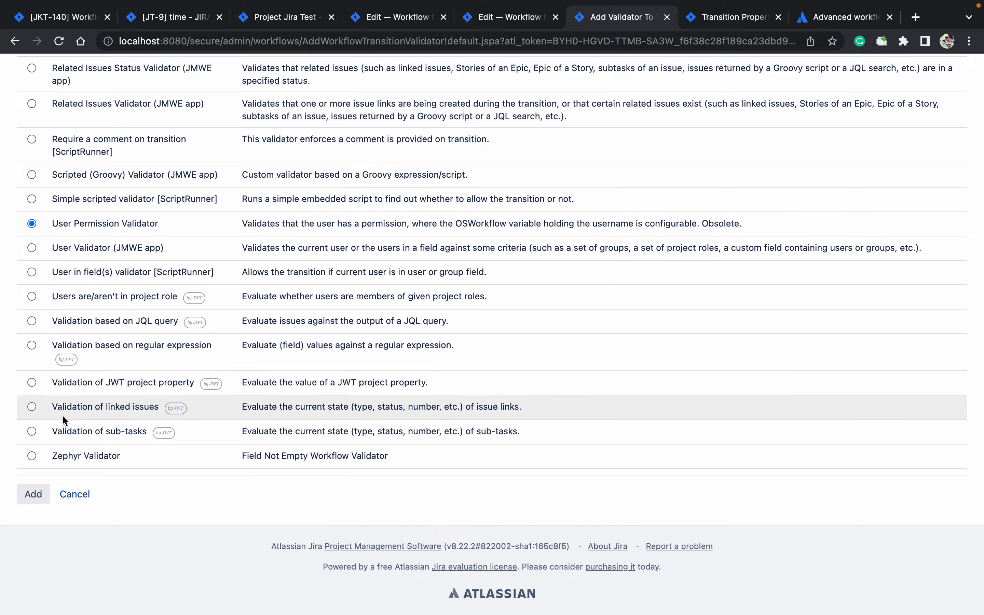
{"action": "left_click", "coordinate": [37, 497]}
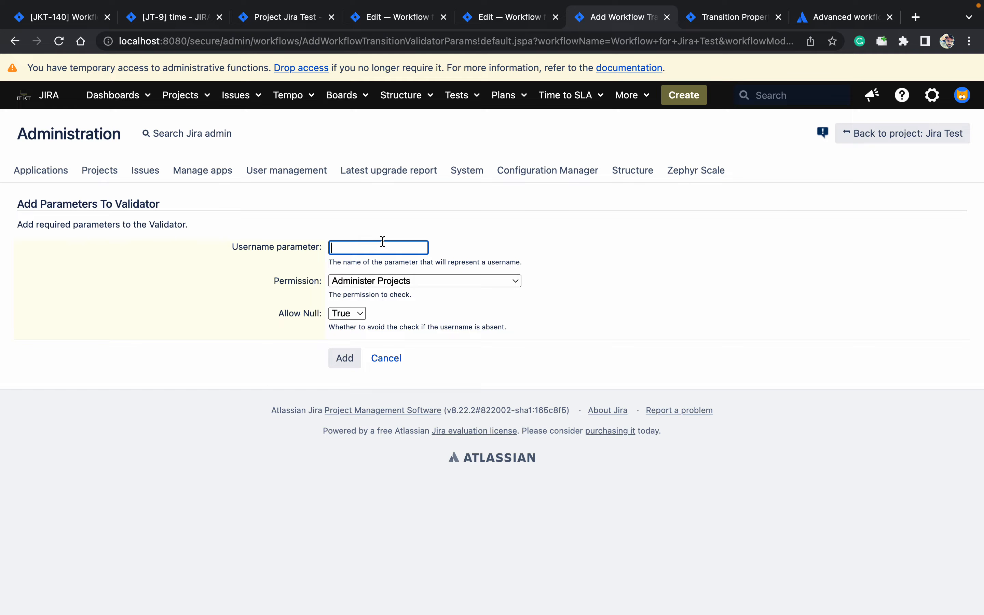
- Add the validator with its permission set to Manage Sprints, and publish the draft workflow
{"action": "left_click", "coordinate": [404, 282]}
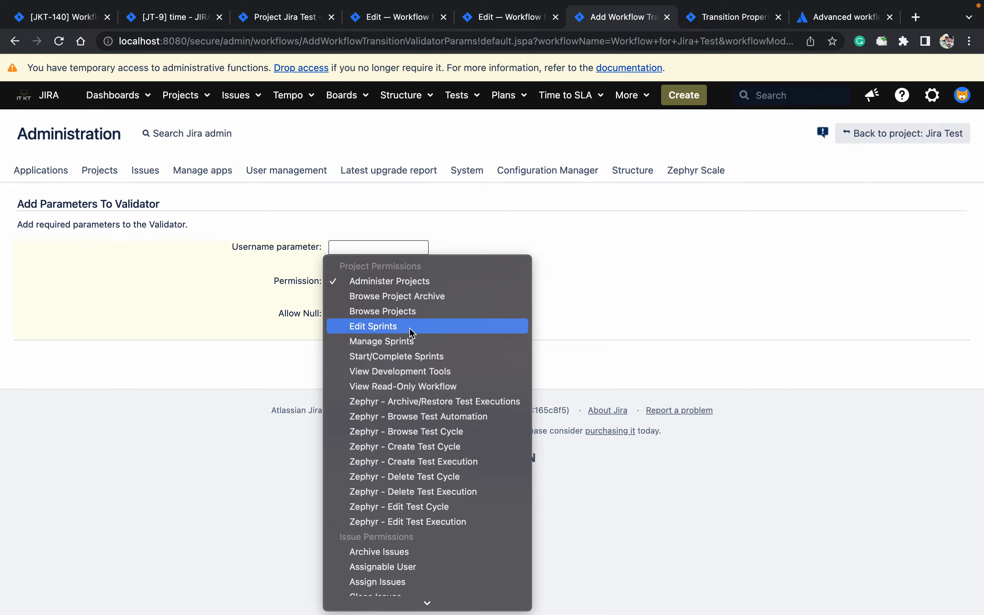
{"action": "left_click", "coordinate": [402, 342]}
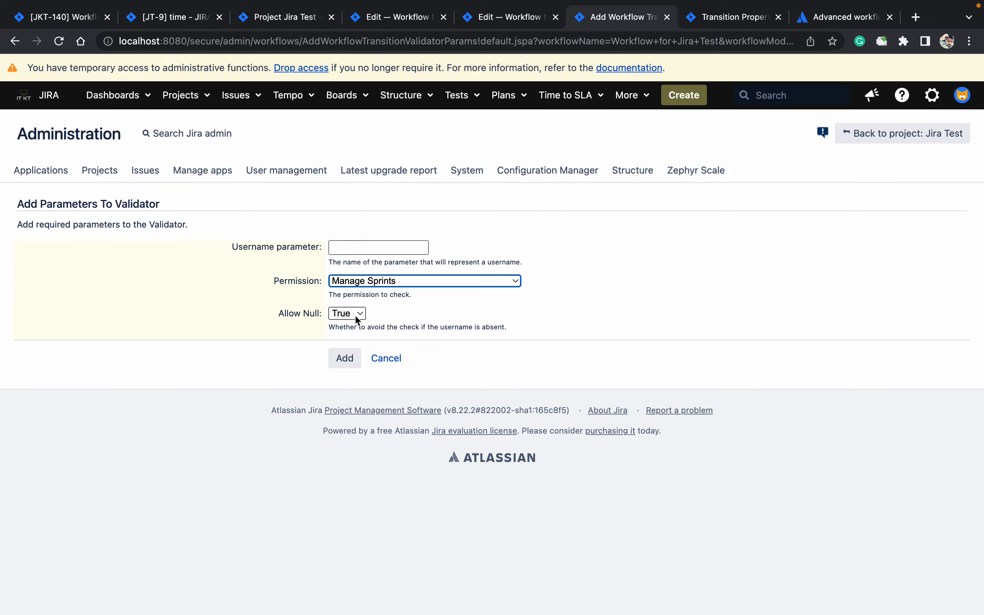
{"action": "left_click", "coordinate": [344, 358]}
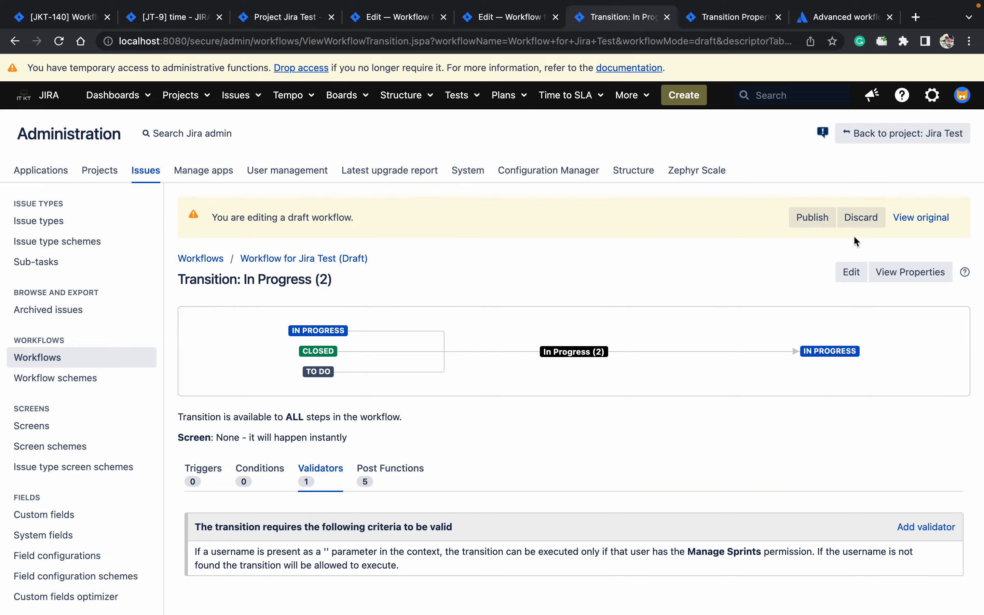
{"action": "left_click", "coordinate": [818, 218]}
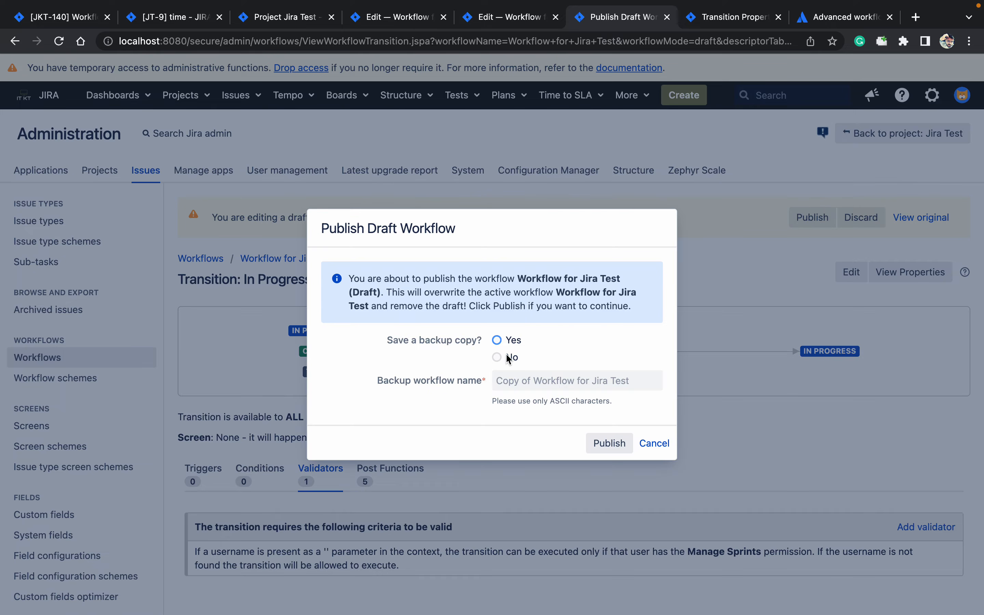
{"action": "left_click", "coordinate": [609, 442]}
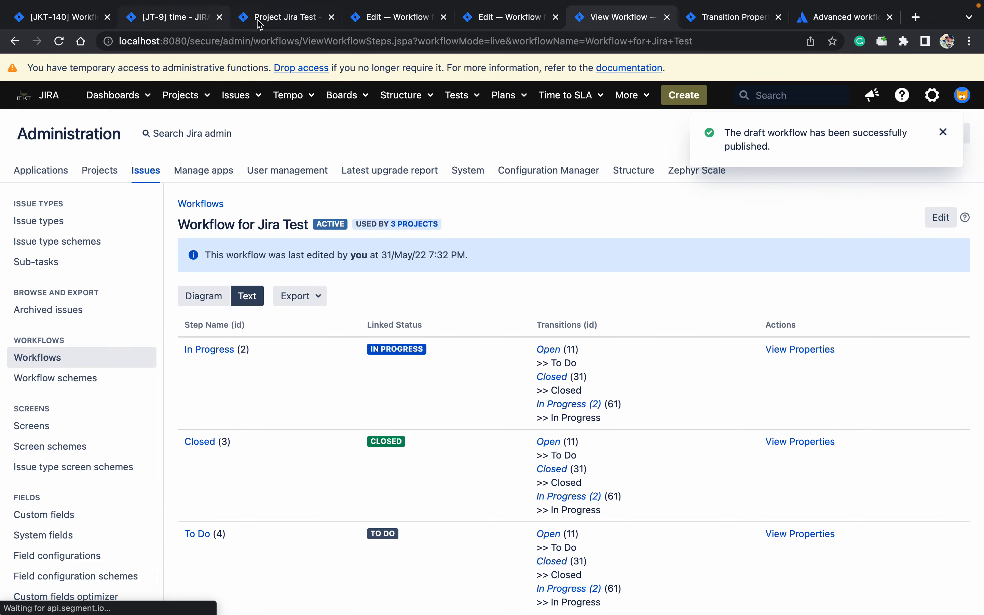
- Open the Jira Test project's permission scheme, PS for Test, for editing from the project settings
{"action": "left_click", "coordinate": [261, 24]}
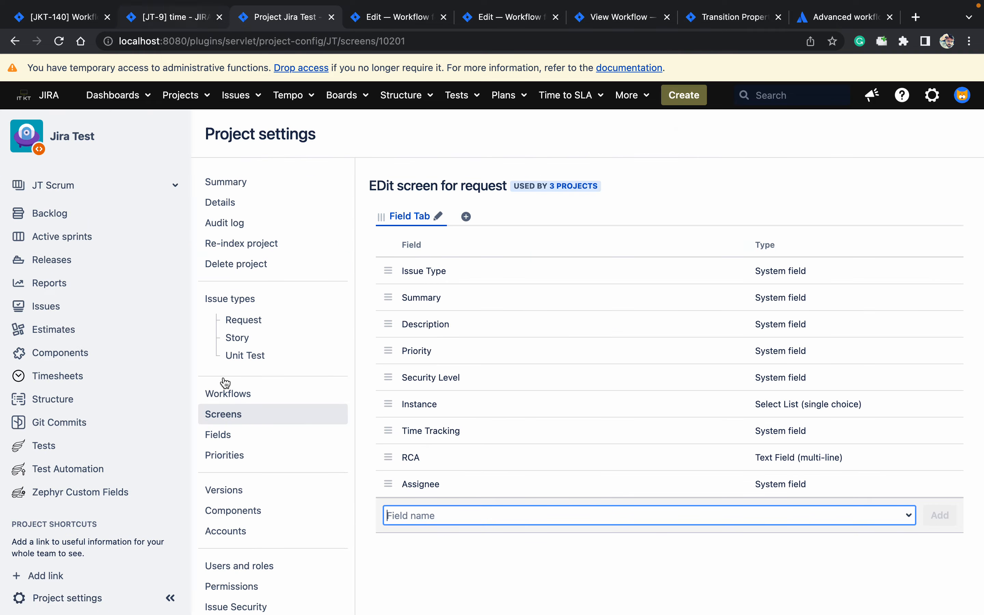
{"action": "left_click", "coordinate": [100, 602]}
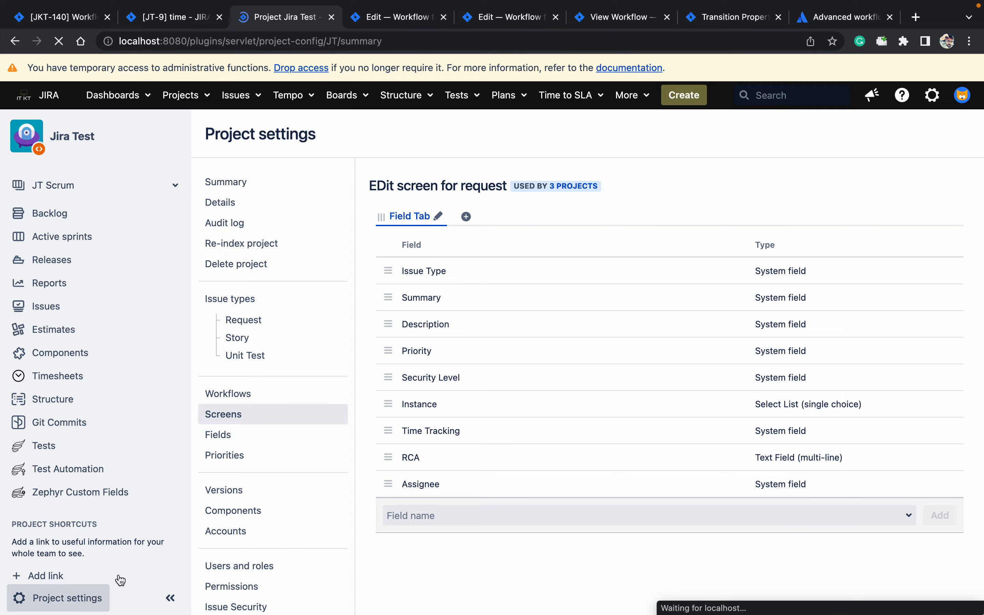
{"action": "scroll", "coordinate": [903, 289], "scroll_direction": "down", "scroll_amount": 3}
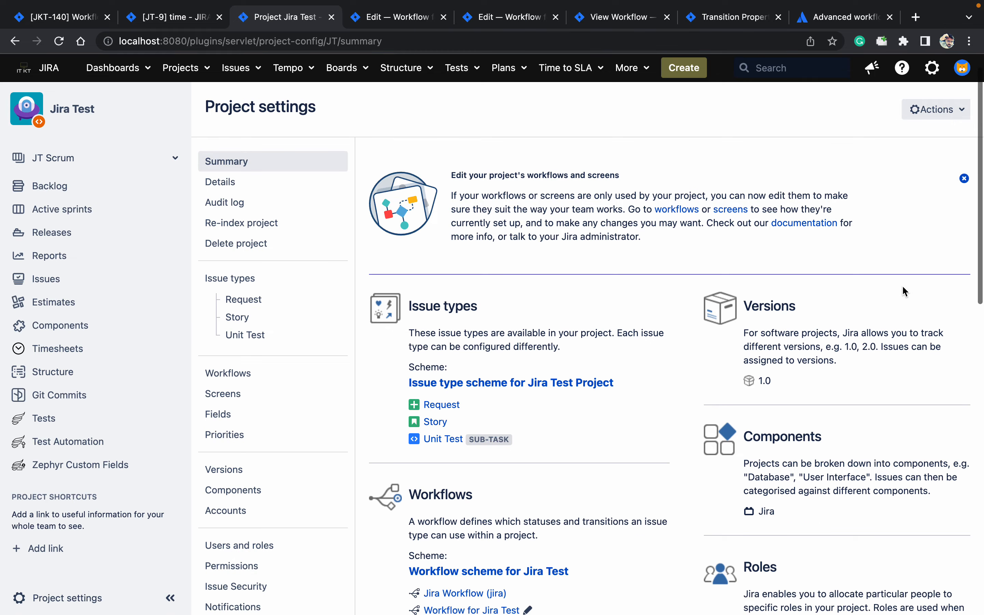
{"action": "scroll", "coordinate": [902, 285], "scroll_direction": "down", "scroll_amount": 12}
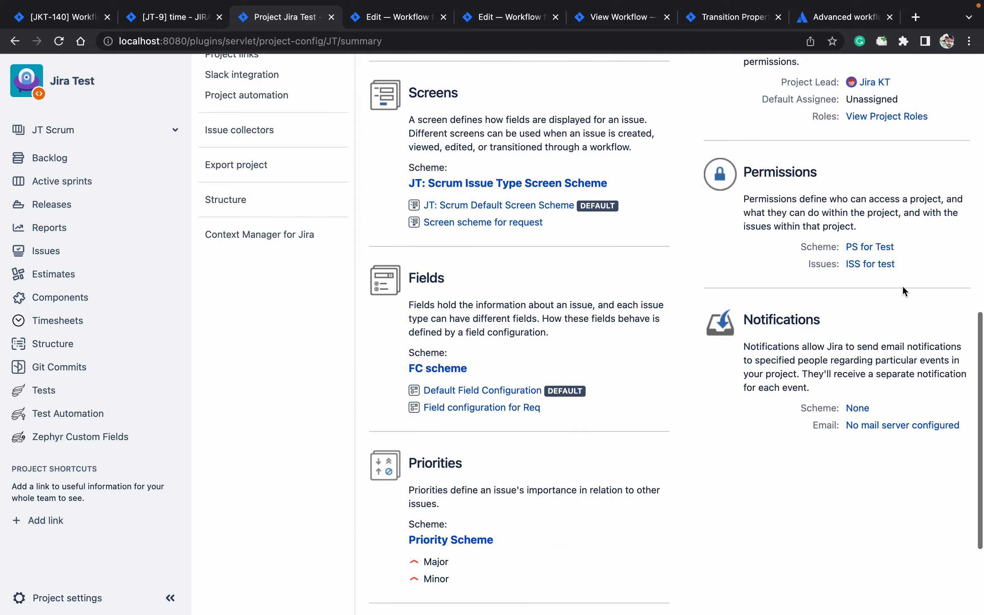
{"action": "left_click", "coordinate": [874, 247]}
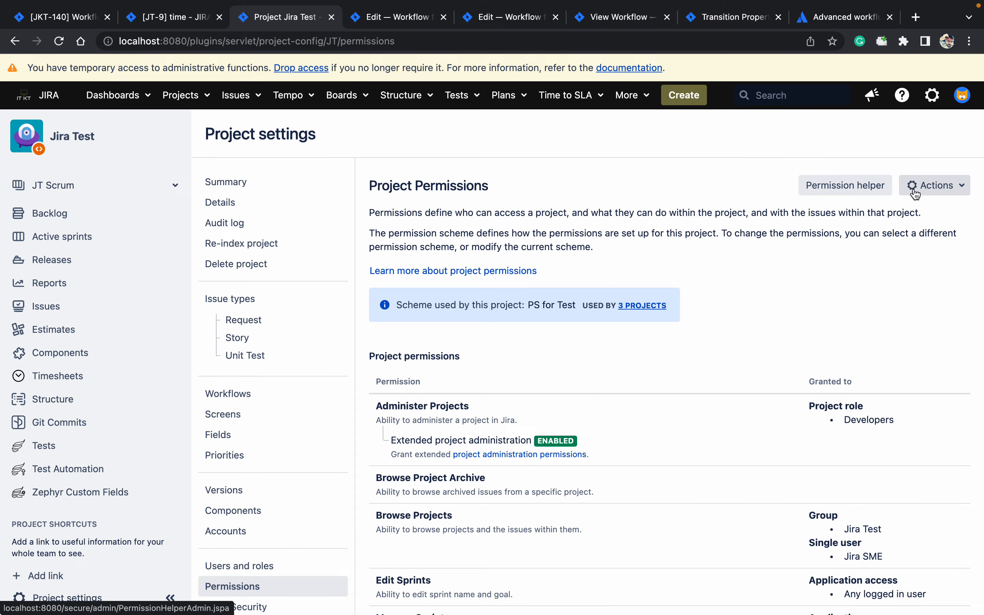
{"action": "left_click", "coordinate": [915, 194]}
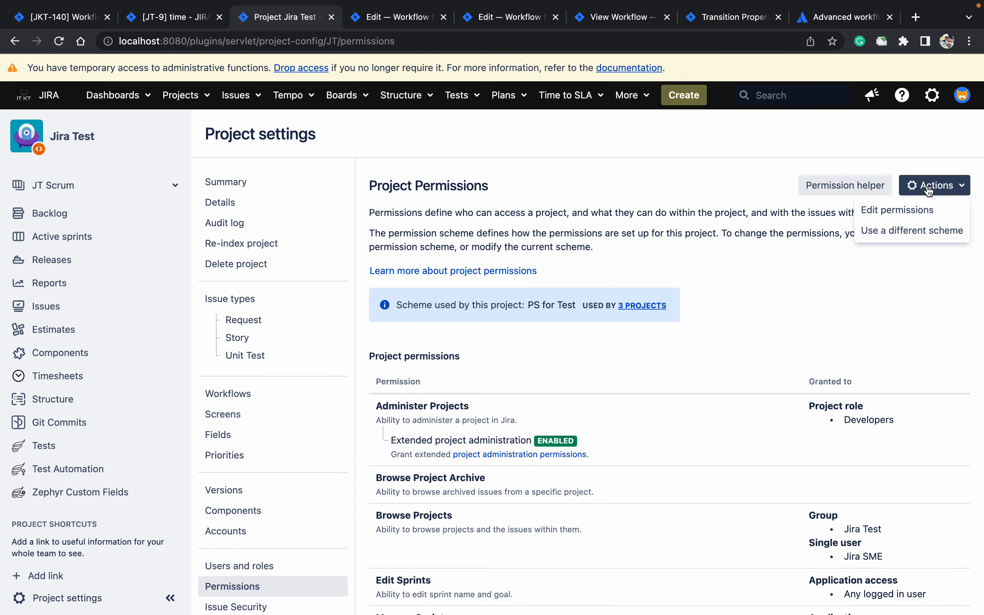
{"action": "left_click", "coordinate": [896, 210]}
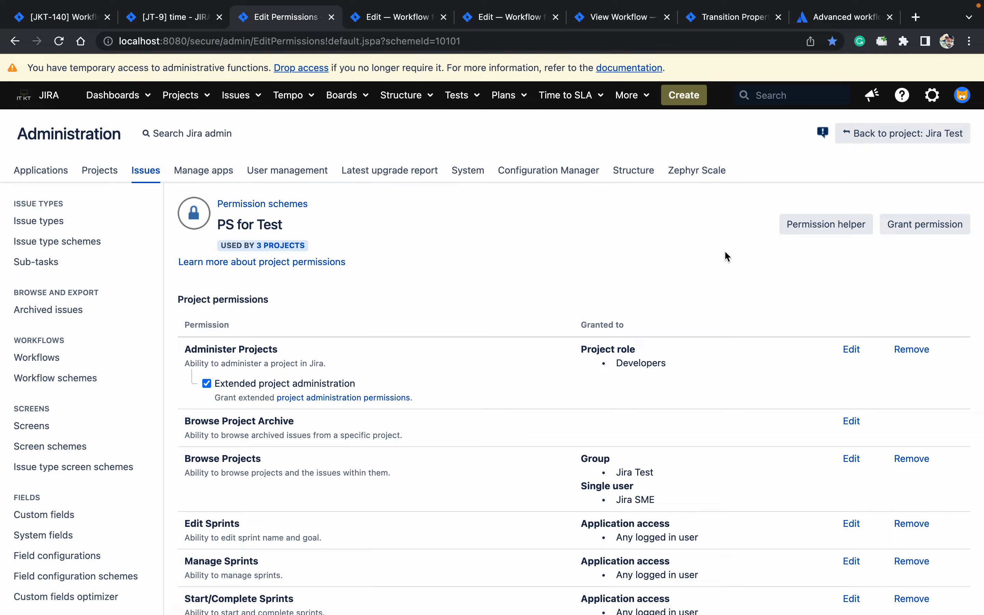
- Find Manage Sprints in the permission scheme and remove its grant to any logged in user
{"action": "key", "text": "ctrl+f"}
{"action": "type", "text": "manage spr"}
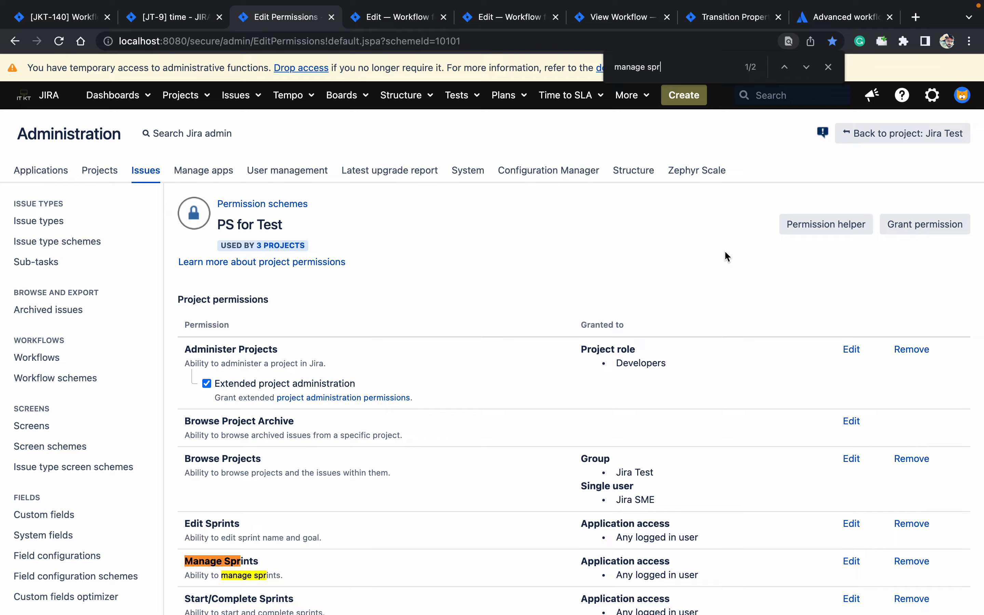
{"action": "left_click", "coordinate": [909, 563]}
{"action": "left_click", "coordinate": [627, 257]}
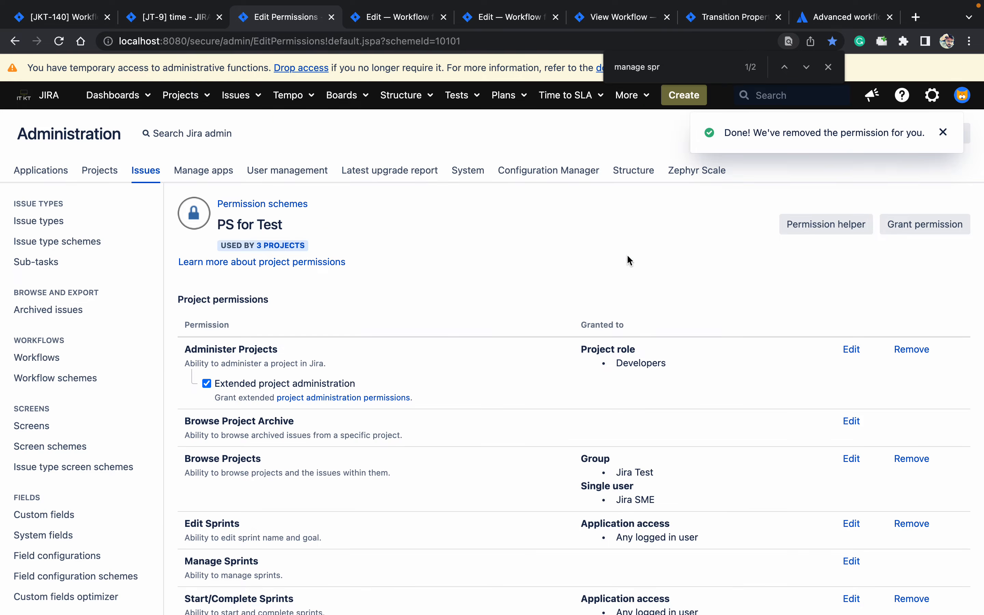
- Grant the Manage Sprints permission to the single user Jira KT
{"action": "left_click", "coordinate": [901, 230]}
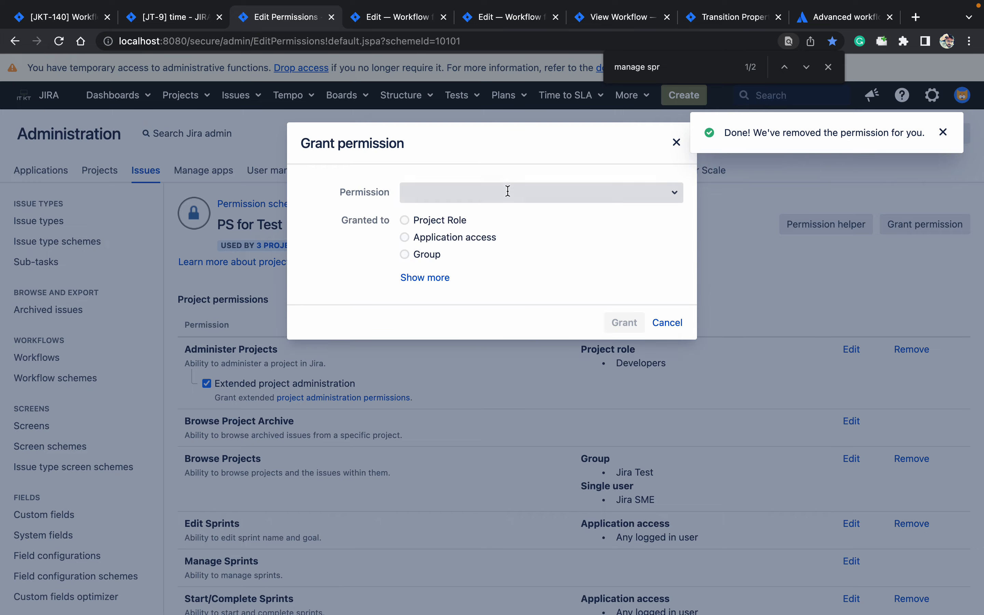
{"action": "left_click", "coordinate": [439, 279]}
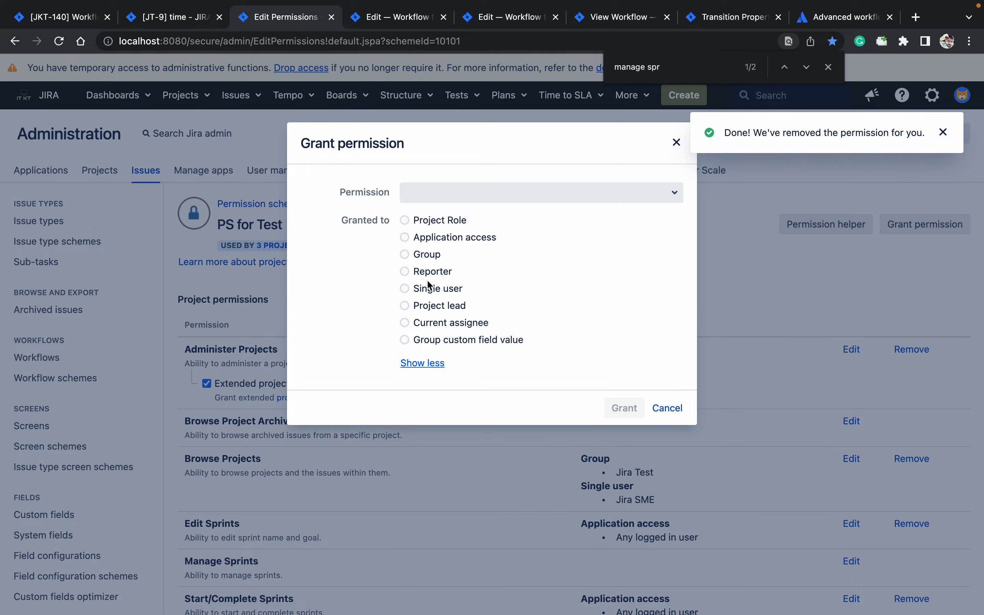
{"action": "left_click", "coordinate": [409, 288]}
{"action": "left_click", "coordinate": [531, 192]}
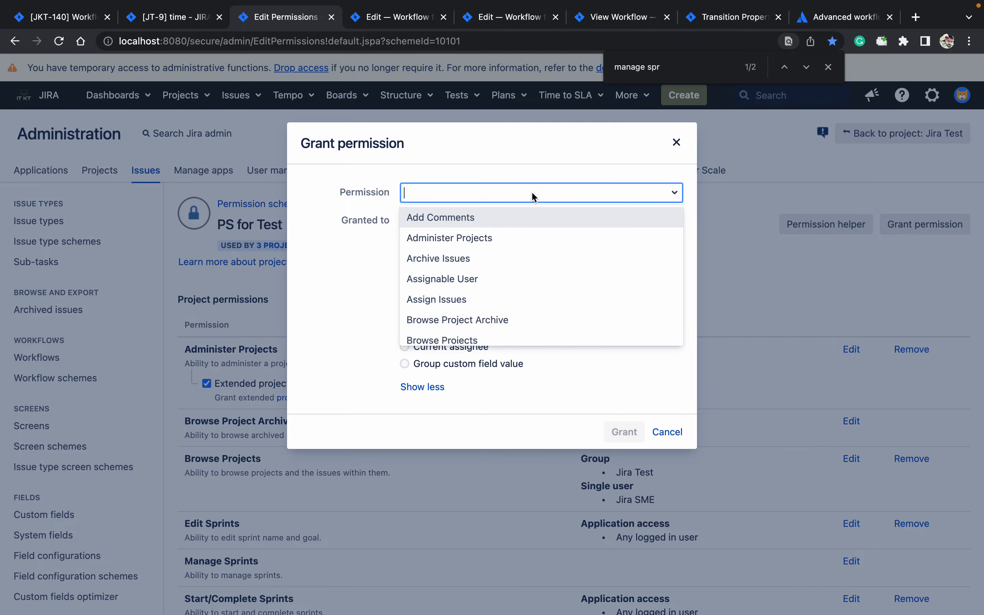
{"action": "type", "text": "mana"}
{"action": "key", "text": "Return"}
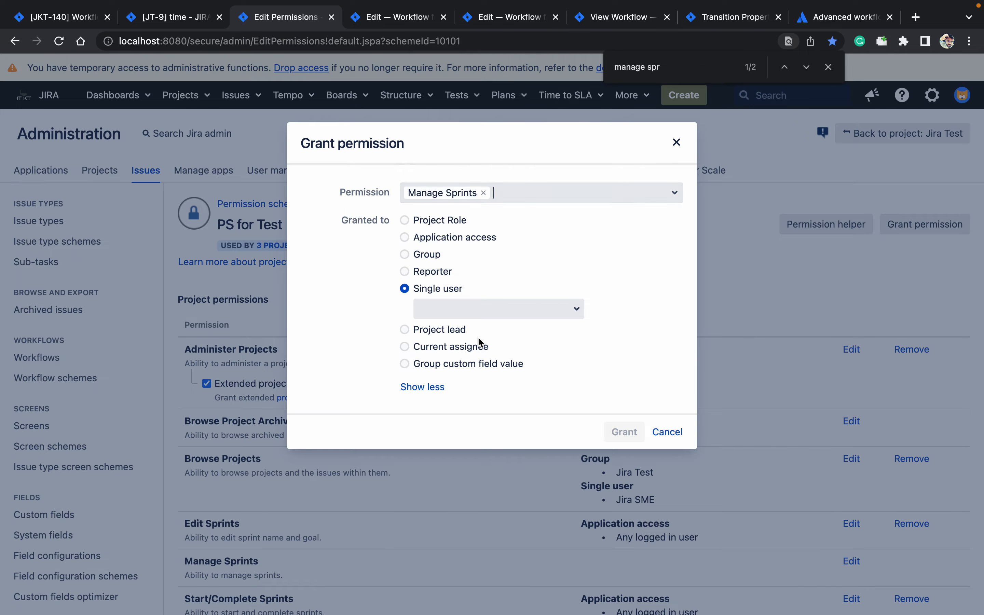
{"action": "left_click", "coordinate": [456, 316]}
{"action": "type", "text": "jira"}
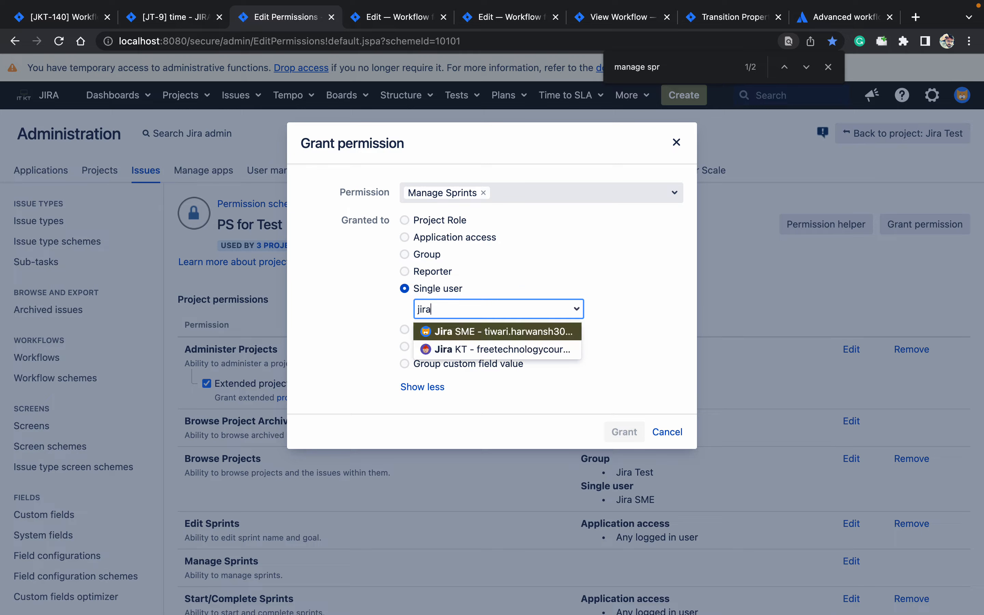
{"action": "left_click", "coordinate": [509, 352]}
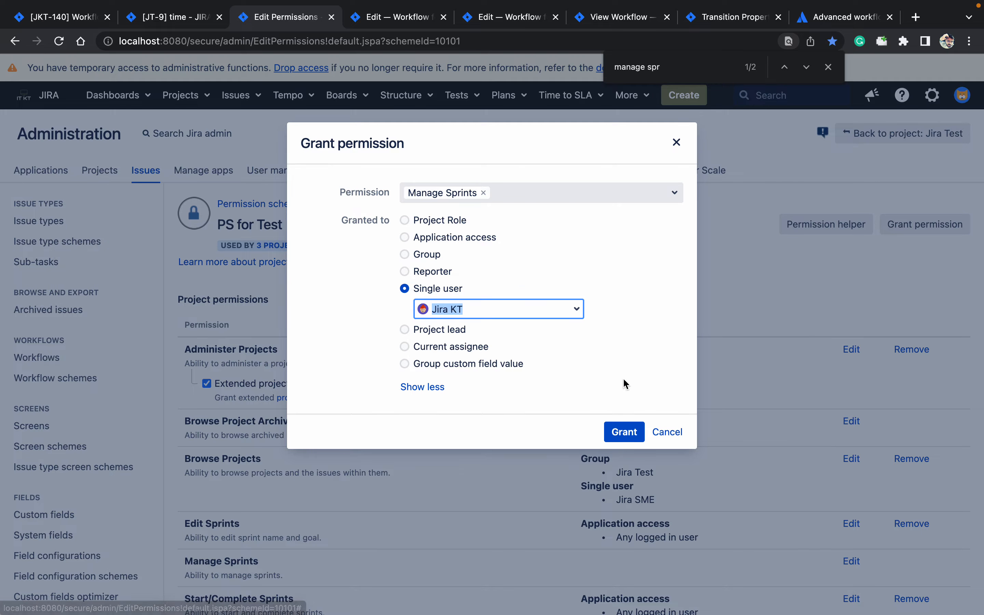
{"action": "left_click", "coordinate": [625, 432]}
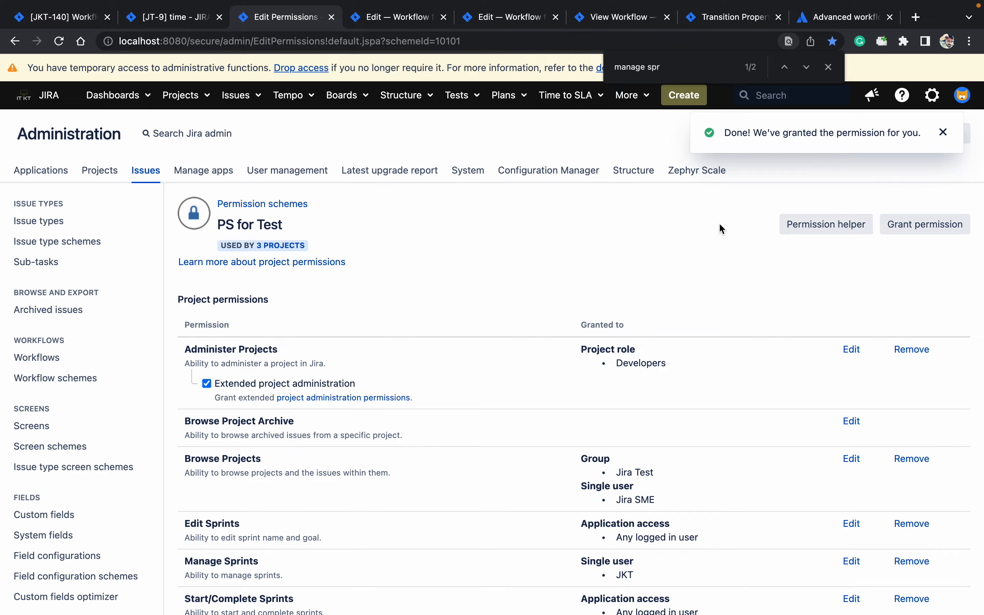
- Test the validator on issue JT-9 by running In Progress (2), Closed with resolution Done, and In Progress (2) again
{"action": "left_click", "coordinate": [182, 23]}
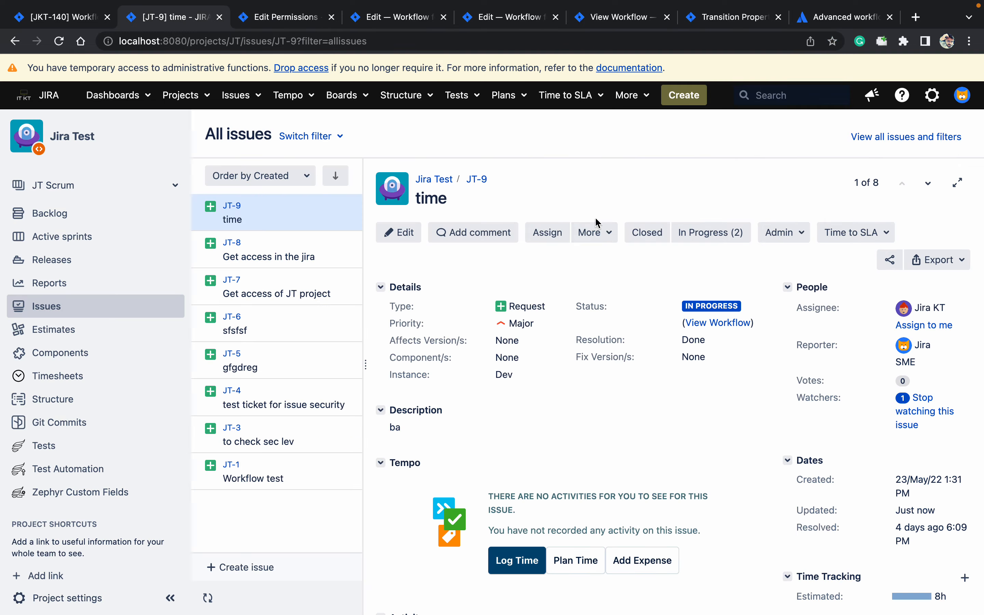
{"action": "left_click", "coordinate": [723, 242]}
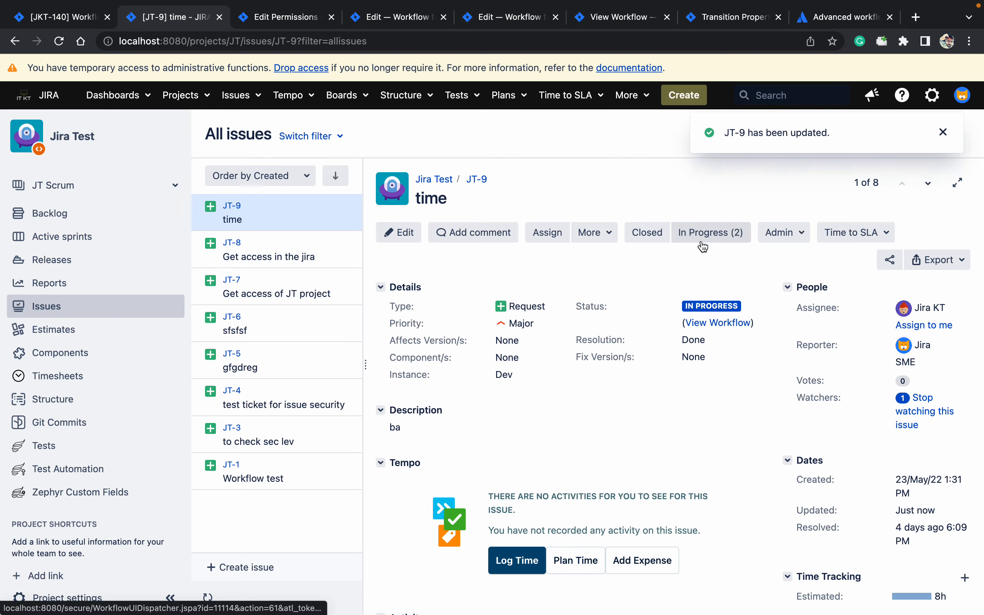
{"action": "left_click", "coordinate": [653, 240]}
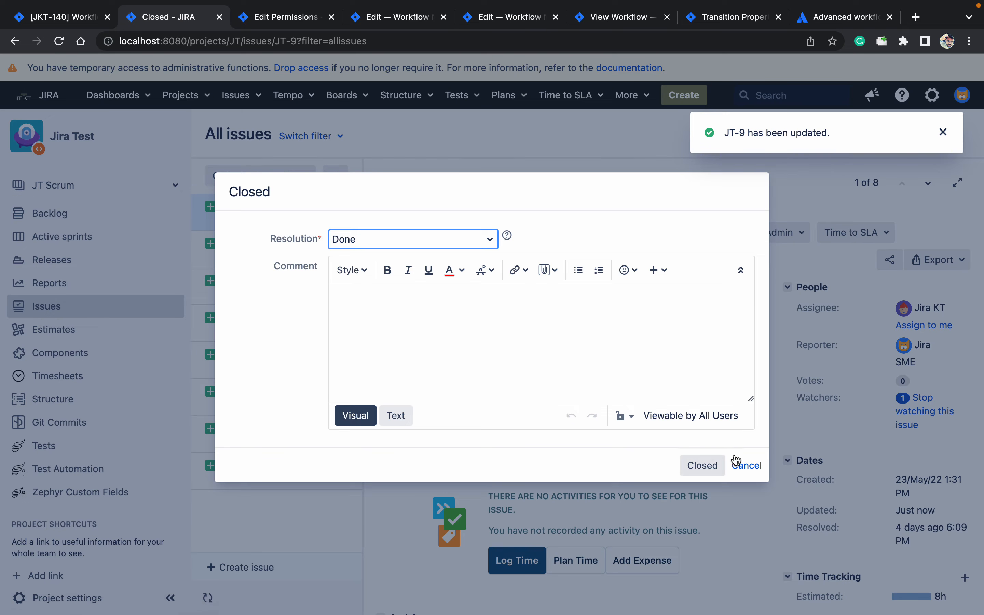
{"action": "left_click", "coordinate": [709, 465]}
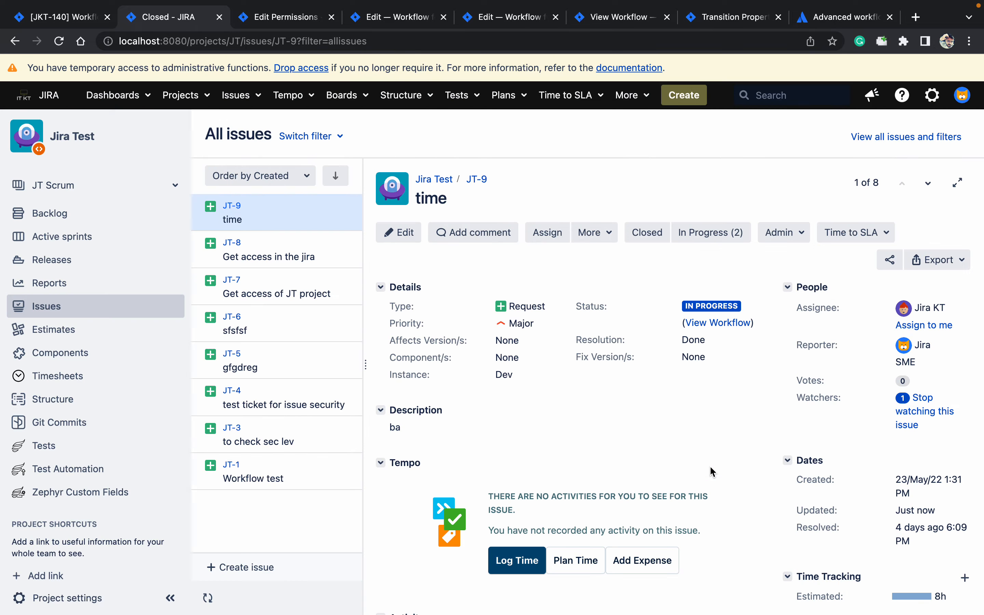
{"action": "left_click", "coordinate": [734, 240]}
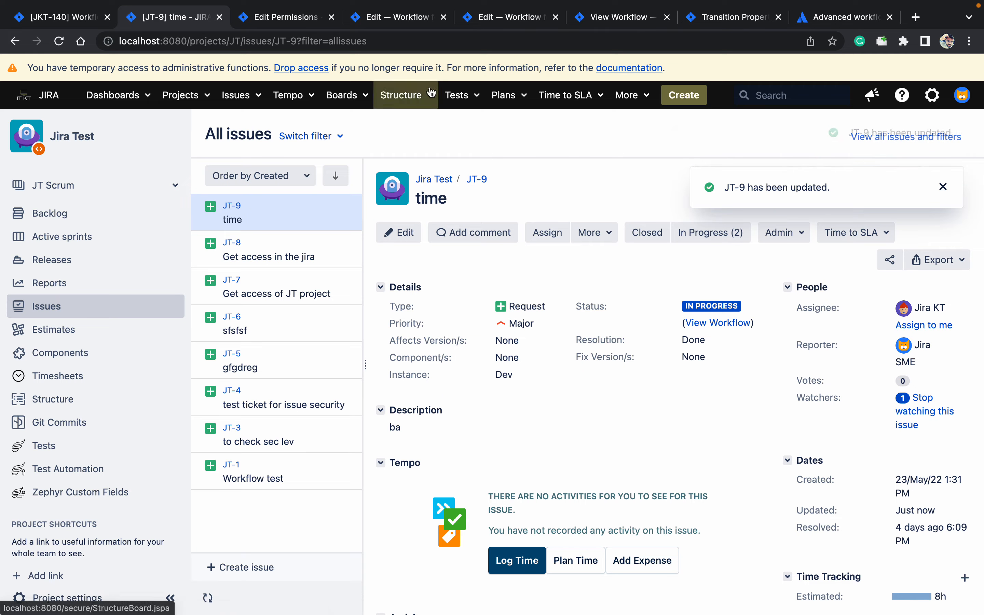
- Open Workflow for Jira Test for editing in diagram view and list the projects that use it
{"action": "left_click", "coordinate": [509, 17]}
{"action": "left_click", "coordinate": [650, 21]}
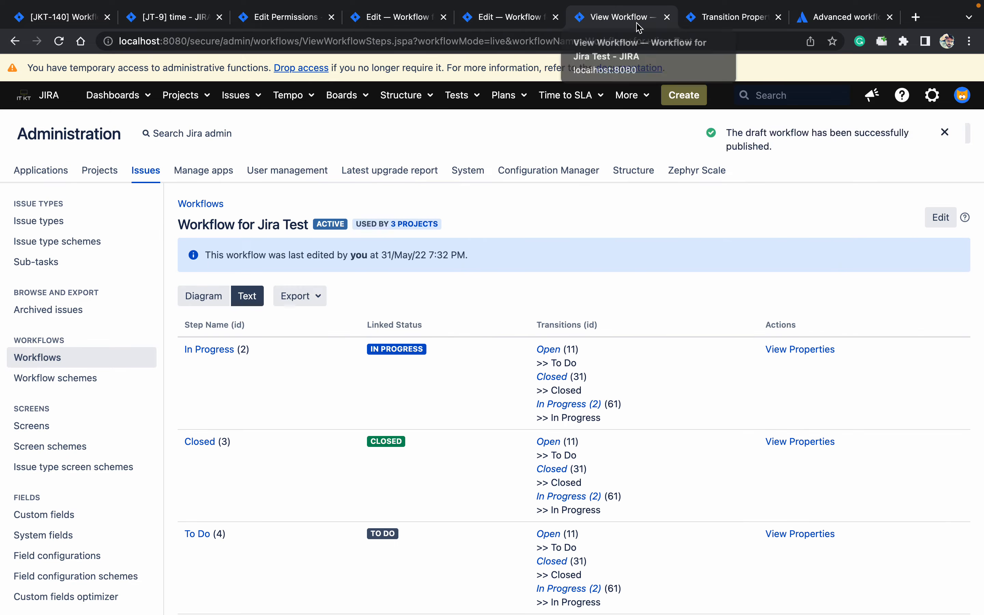
{"action": "left_click", "coordinate": [215, 300]}
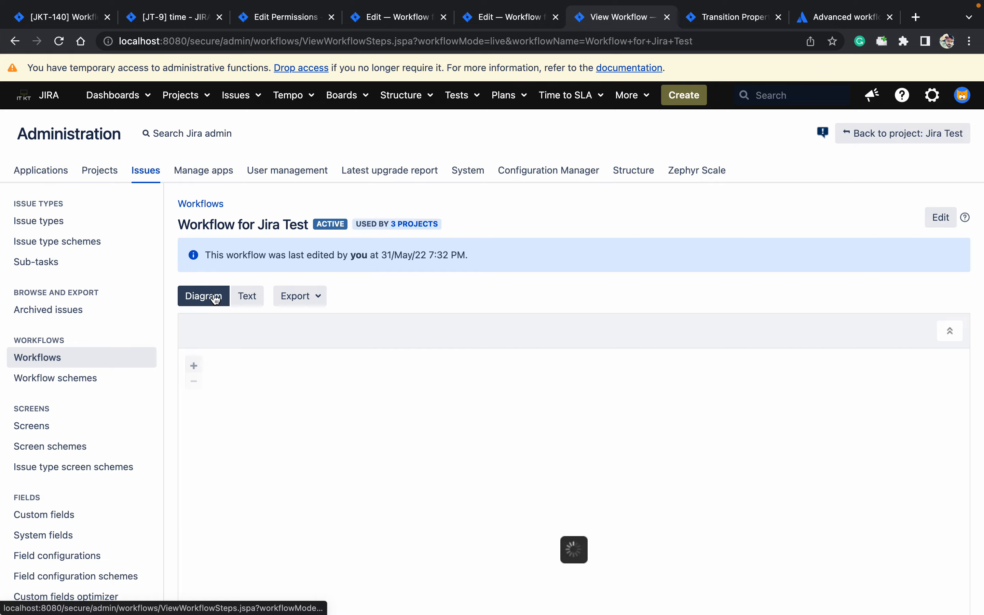
{"action": "left_click", "coordinate": [941, 218]}
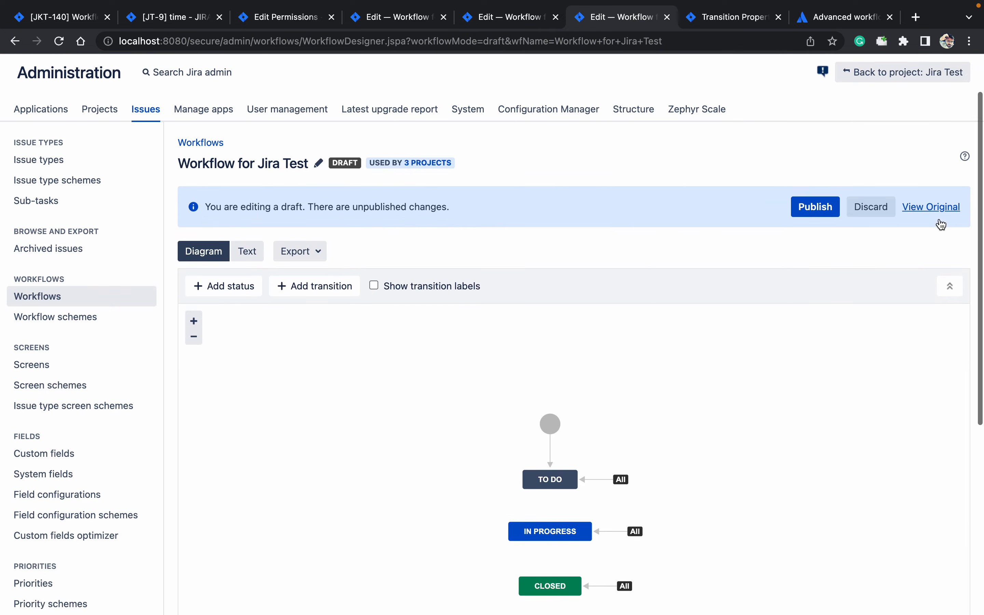
{"action": "scroll", "coordinate": [941, 223], "scroll_direction": "down", "scroll_amount": 3}
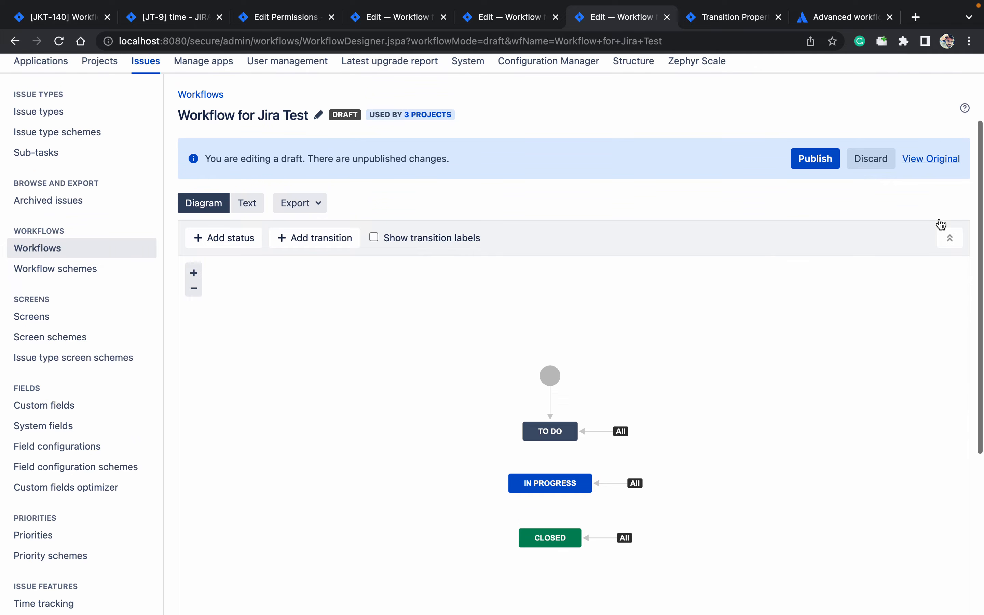
{"action": "left_click", "coordinate": [612, 484]}
{"action": "left_click", "coordinate": [566, 485]}
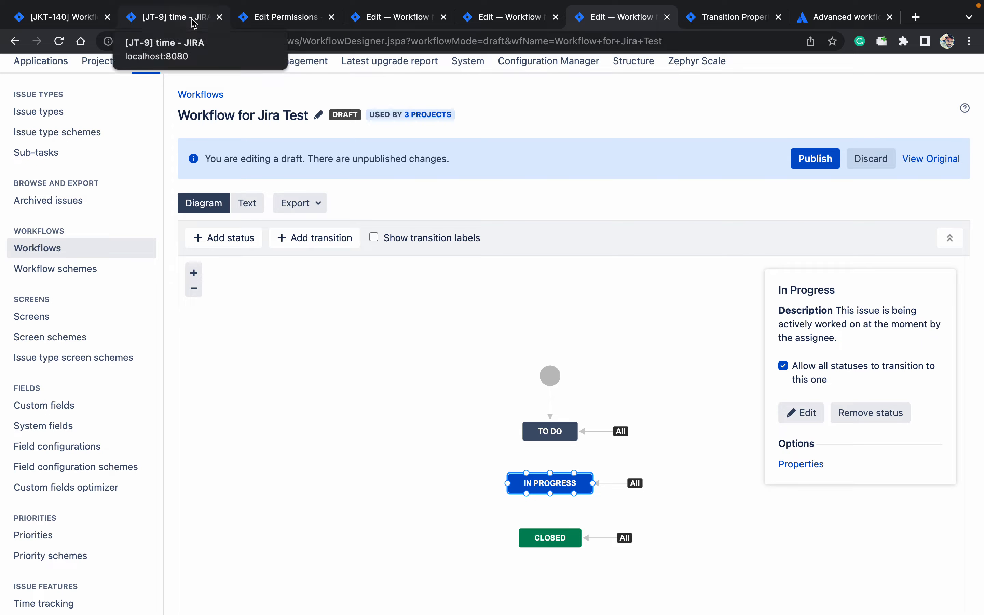
{"action": "left_click", "coordinate": [435, 118]}
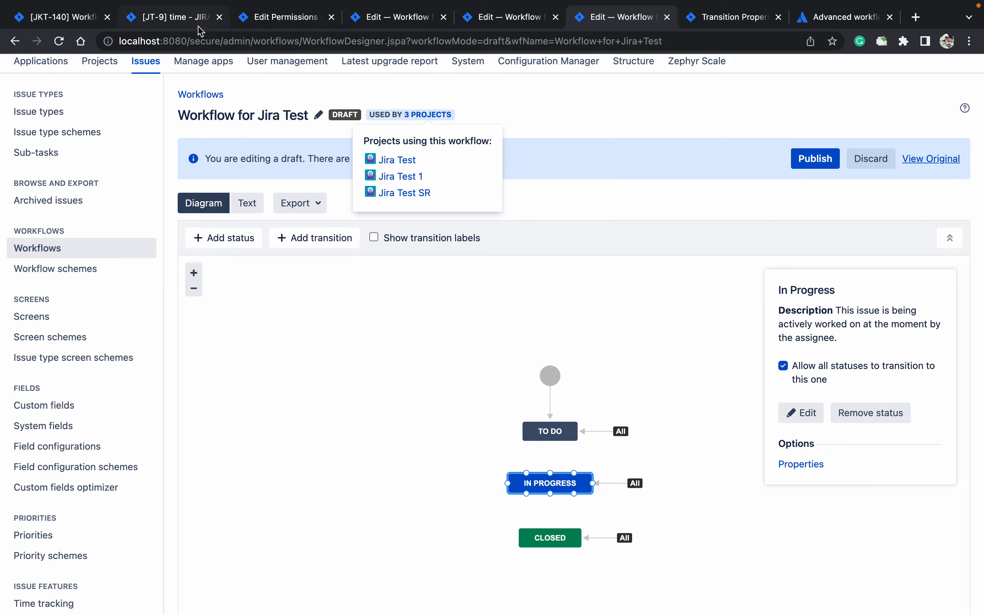
- Open the Jira Test project settings from issue JT-9 and return to the workflow draft
{"action": "left_click", "coordinate": [175, 17]}
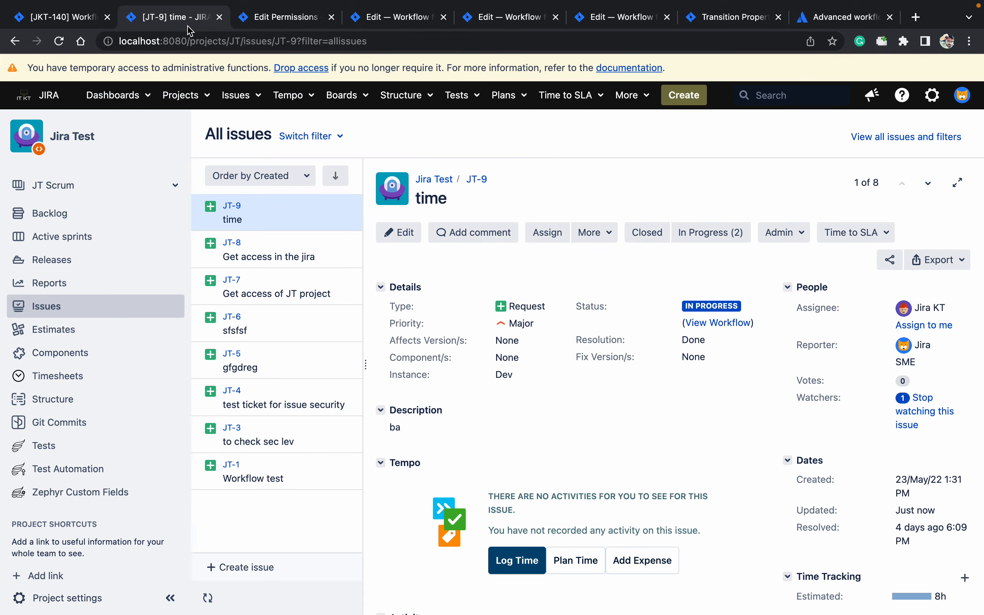
{"action": "left_click", "coordinate": [81, 596]}
{"action": "left_click", "coordinate": [631, 17]}
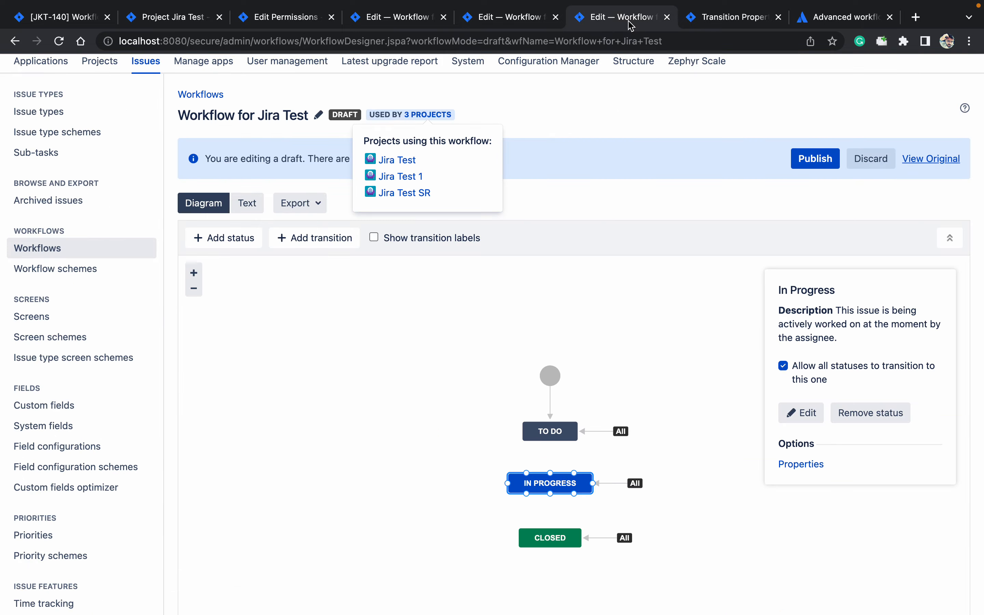
- Open the validators of the In Progress (2) transition and delete the Manage Sprints permission validator
{"action": "left_click", "coordinate": [604, 485]}
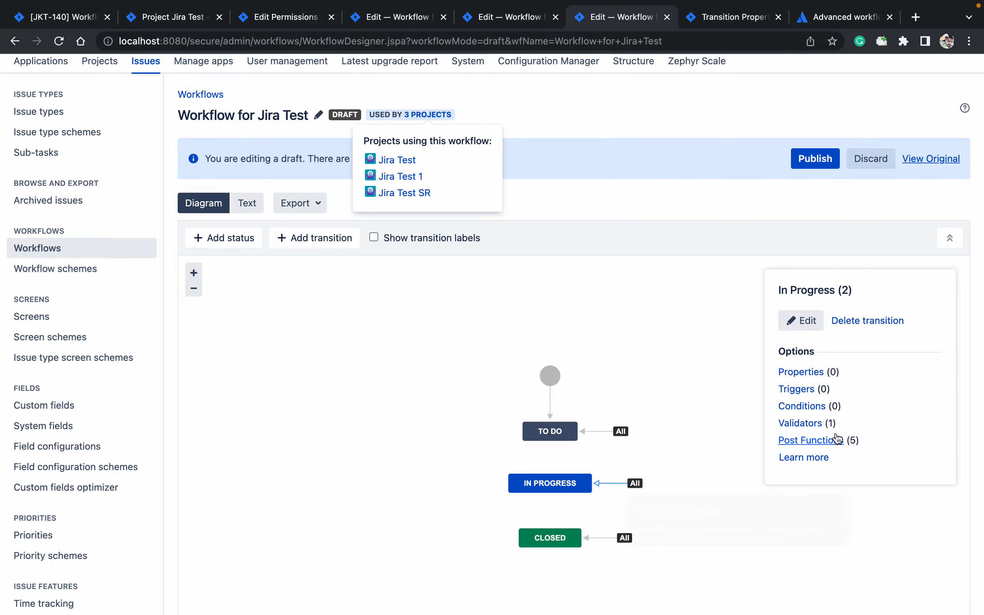
{"action": "left_click", "coordinate": [808, 429]}
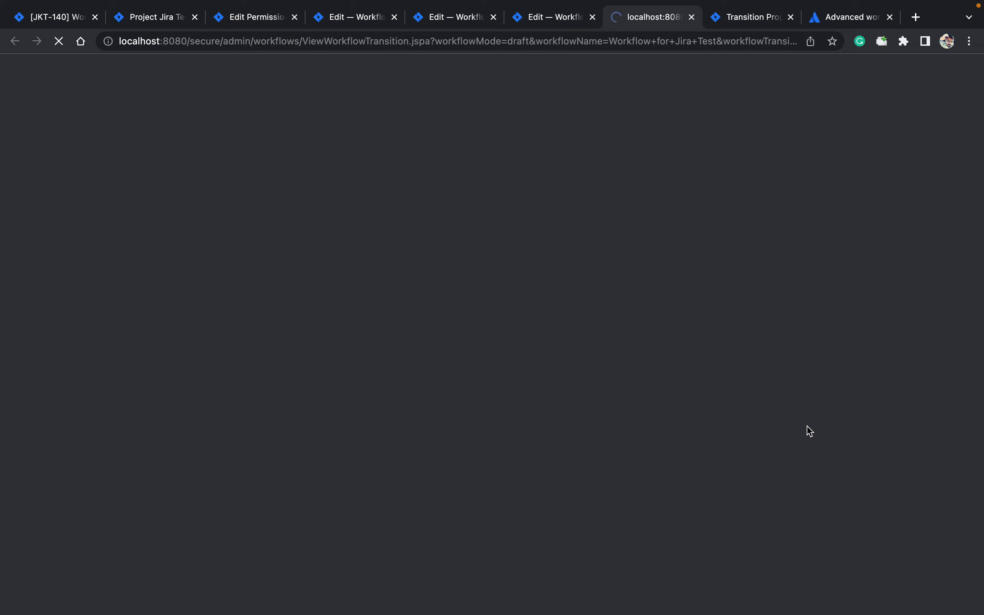
{"action": "scroll", "coordinate": [807, 424], "scroll_direction": "down", "scroll_amount": 3}
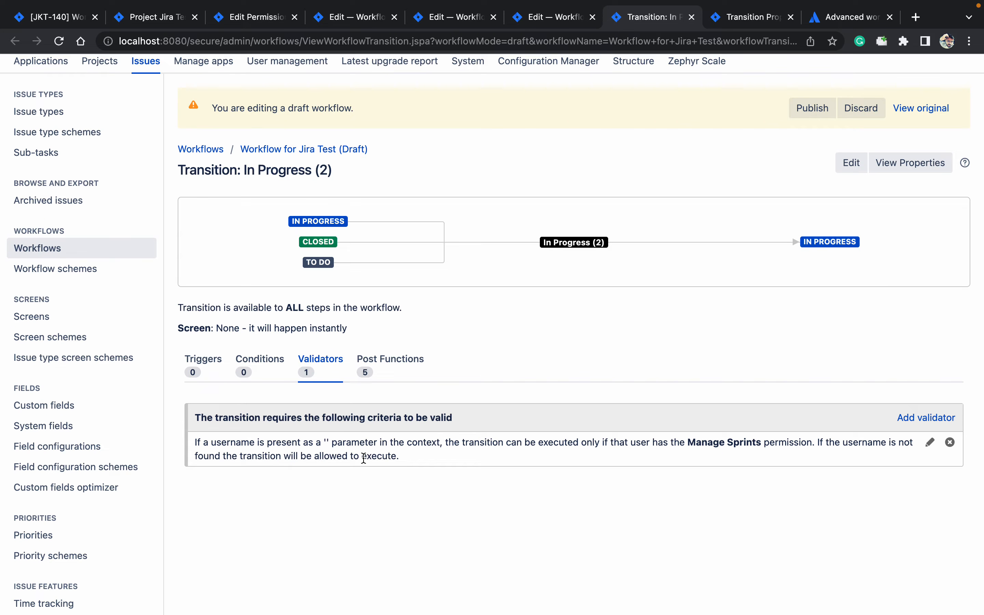
{"action": "left_click", "coordinate": [950, 443]}
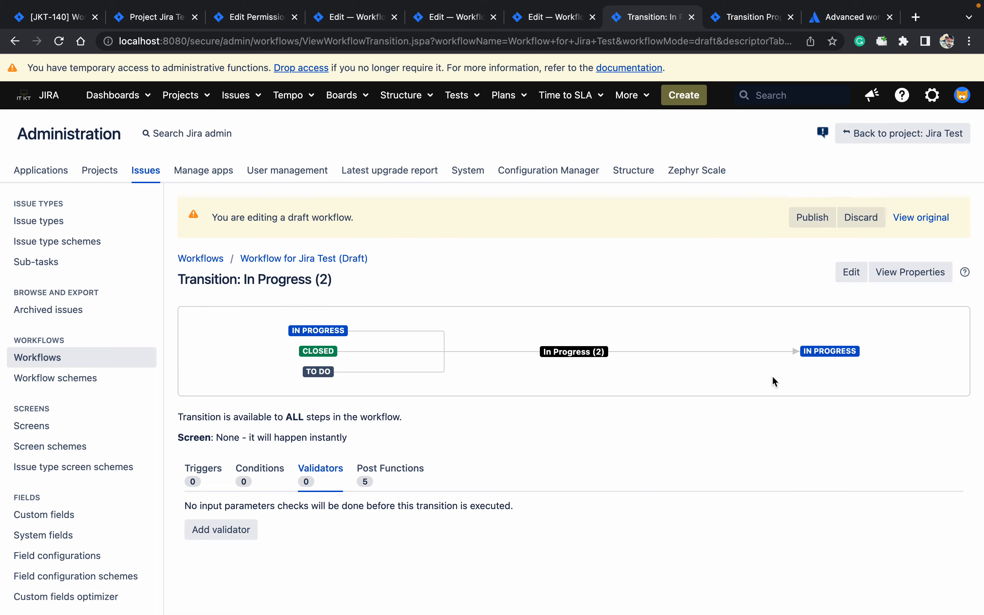
- Start adding a Users are/aren't in project role validator to the In Progress (2) transition
{"action": "left_click", "coordinate": [241, 529]}
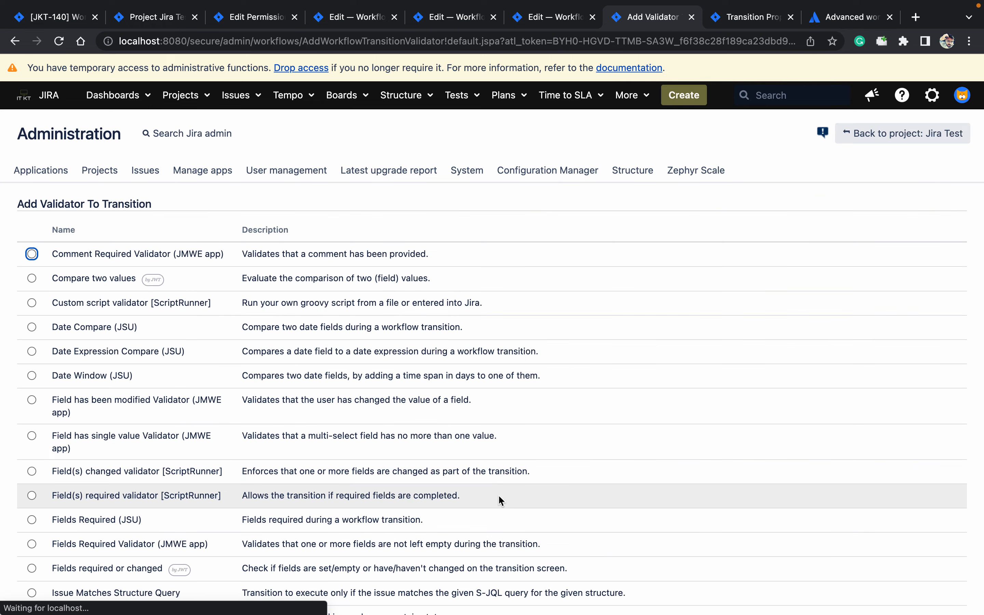
{"action": "key", "text": "Down"}
{"action": "key", "text": "Down"}
{"action": "key", "text": "Down"}
{"action": "key", "text": "Down"}
{"action": "key", "text": "Down"}
{"action": "key", "text": "Down"}
{"action": "key", "text": "Down"}
{"action": "key", "text": "Down"}
{"action": "key", "text": "Down"}
{"action": "key", "text": "Down"}
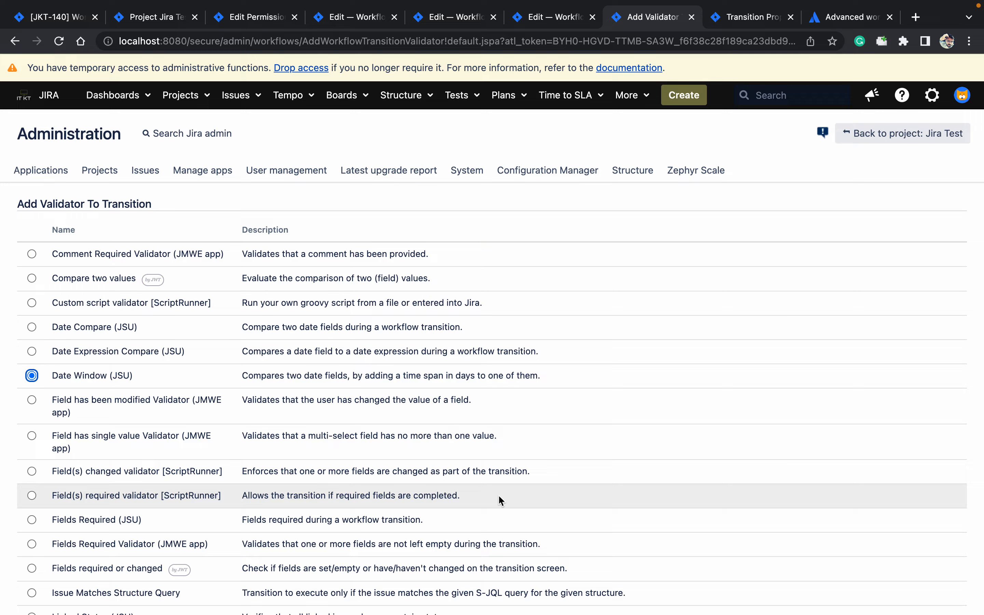
{"action": "key", "text": "Down"}
{"action": "key", "text": "Down"}
{"action": "key", "text": "Down"}
{"action": "key", "text": "Down"}
{"action": "key", "text": "Down"}
{"action": "key", "text": "Down"}
{"action": "key", "text": "Down"}
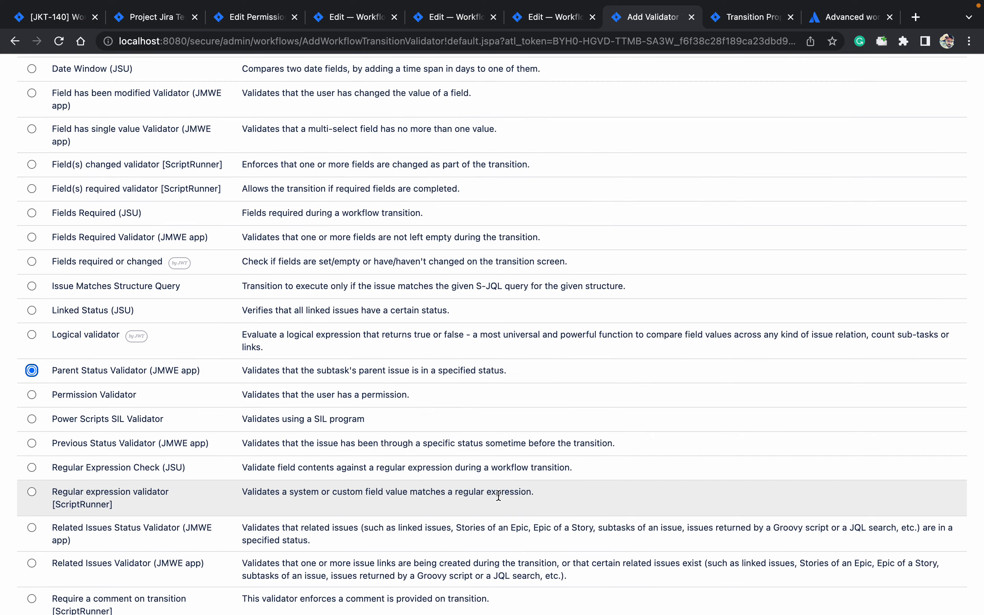
{"action": "key", "text": "Down"}
{"action": "key", "text": "Down"}
{"action": "key", "text": "Down"}
{"action": "key", "text": "Down"}
{"action": "key", "text": "Down"}
{"action": "key", "text": "Down"}
{"action": "key", "text": "Down"}
{"action": "key", "text": "Down"}
{"action": "key", "text": "Down"}
{"action": "key", "text": "Down"}
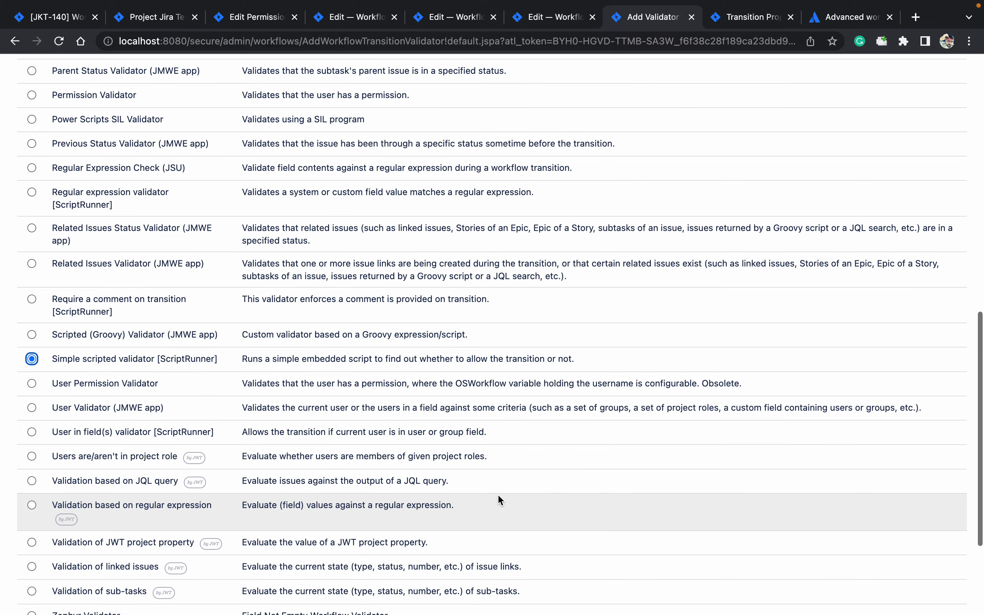
{"action": "key", "text": "Down"}
{"action": "key", "text": "Down"}
{"action": "key", "text": "Down"}
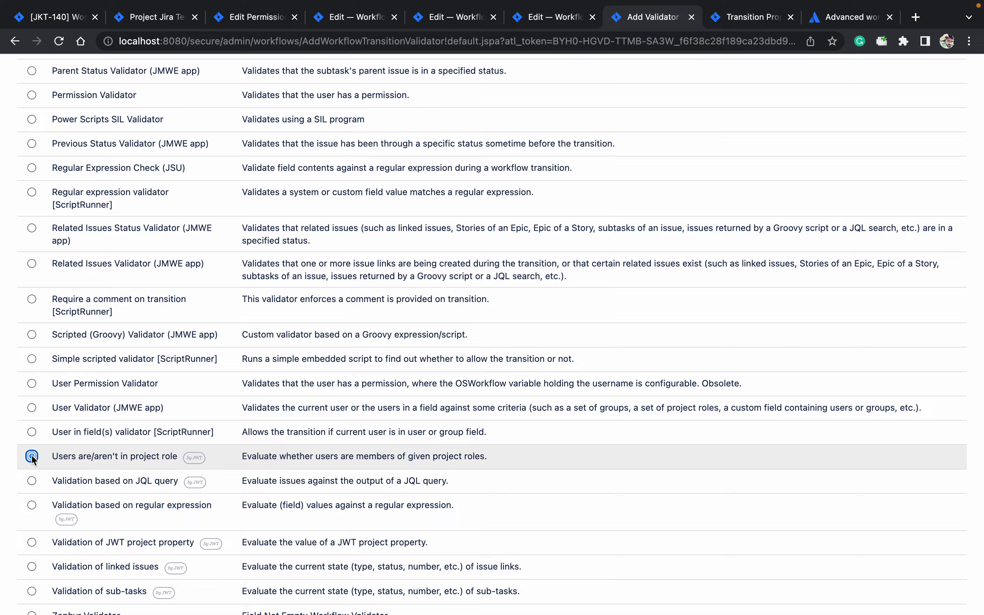
{"action": "key", "text": "Down"}
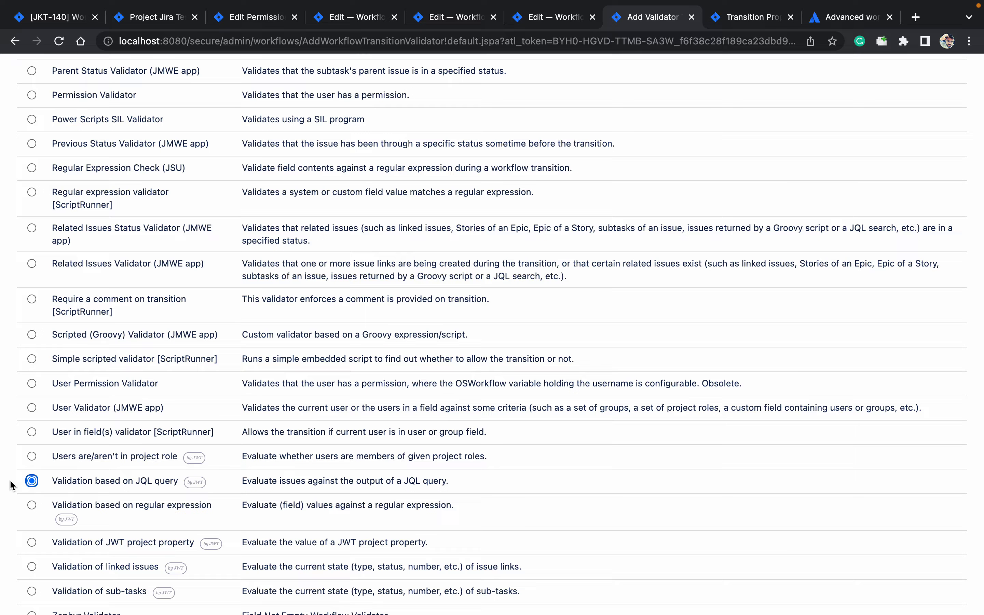
{"action": "key", "text": "Up"}
{"action": "scroll", "coordinate": [9, 488], "scroll_direction": "down", "scroll_amount": 5}
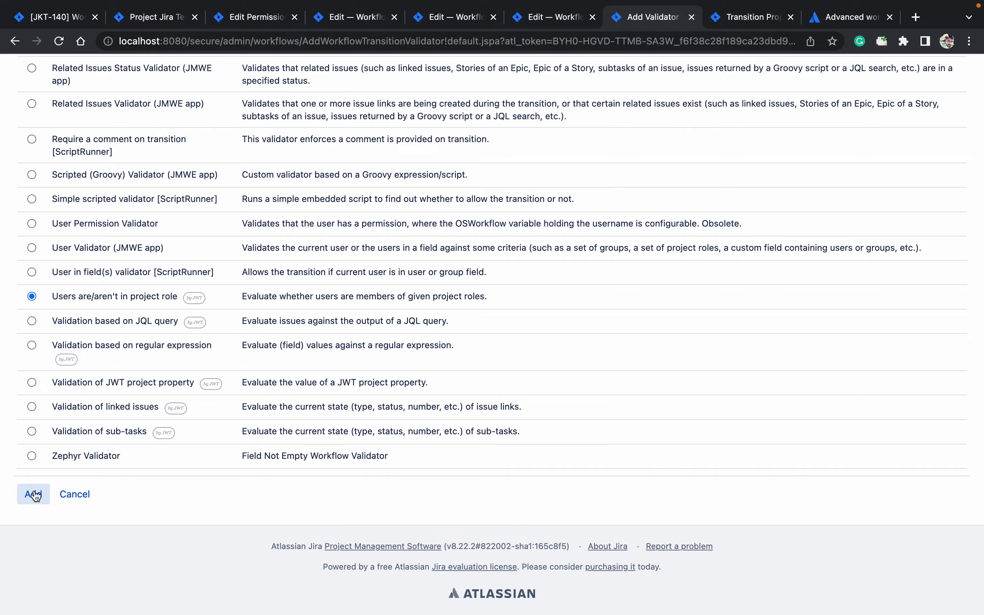
{"action": "left_click", "coordinate": [35, 495]}
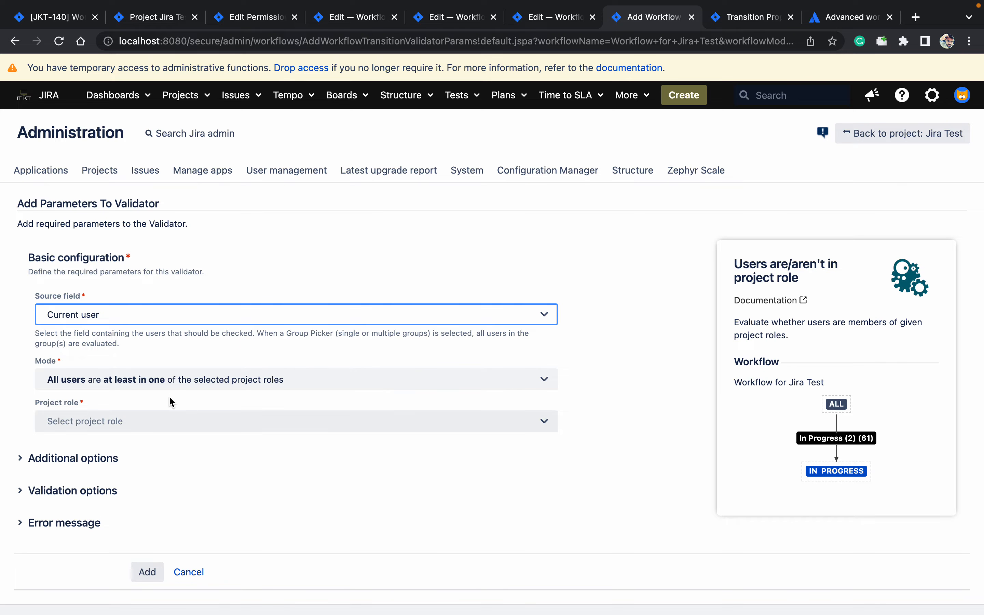
- Set the validator's project role to Developers, keep the mode requiring at least one selected role, and add it
{"action": "left_click", "coordinate": [172, 385]}
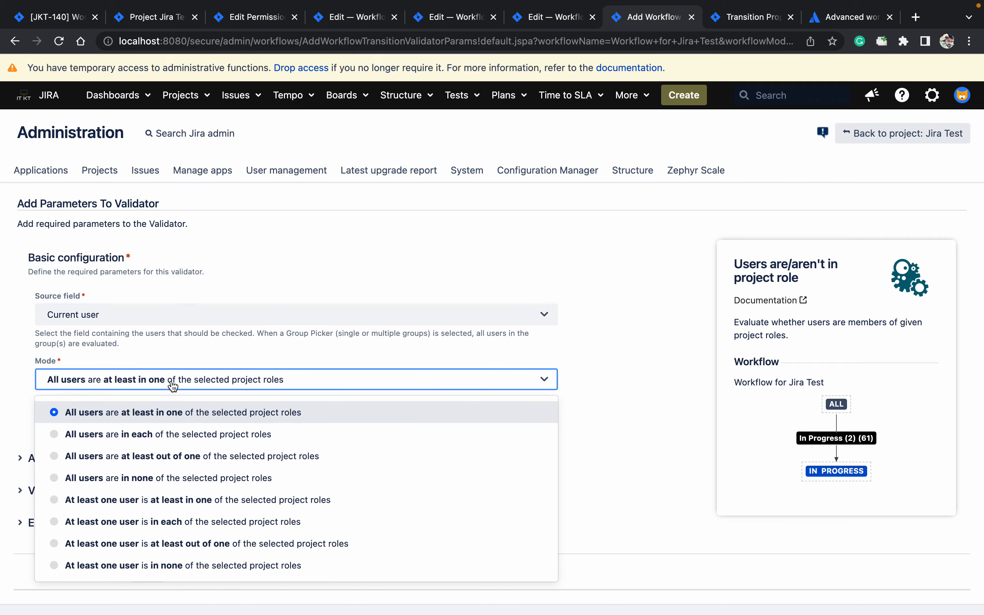
{"action": "left_click", "coordinate": [353, 267]}
{"action": "left_click", "coordinate": [159, 429]}
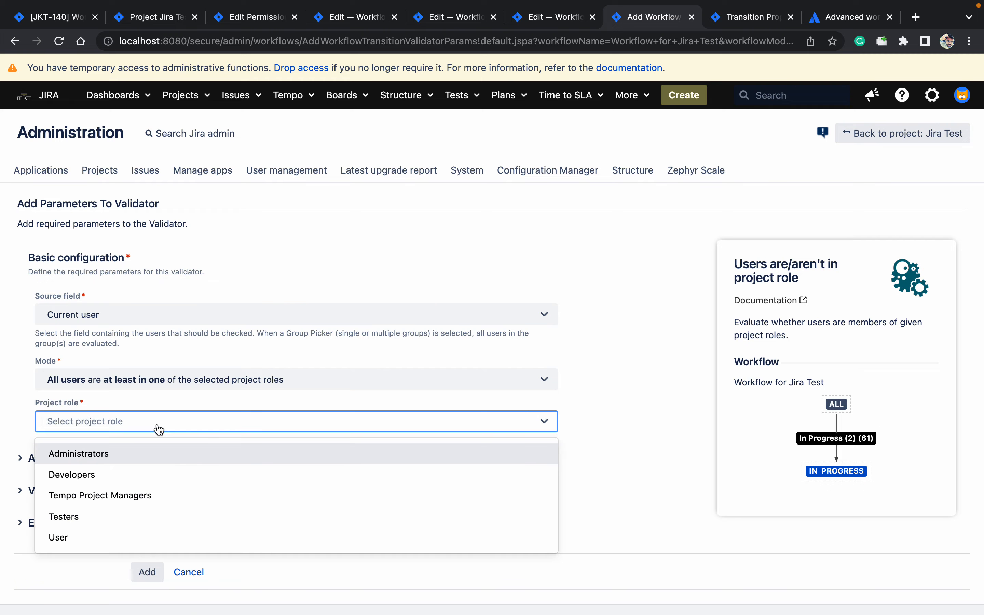
{"action": "left_click", "coordinate": [111, 474]}
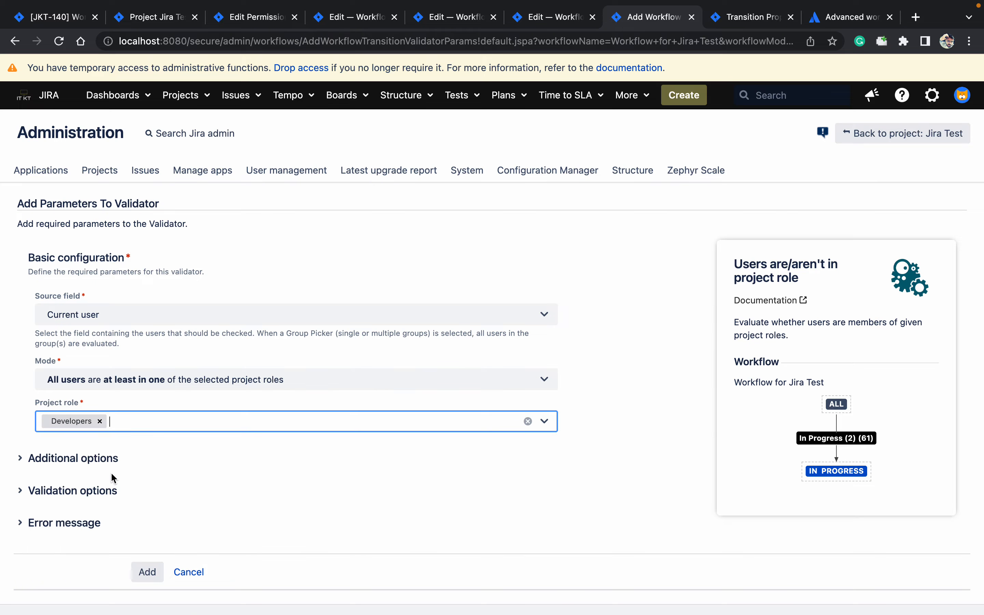
{"action": "left_click", "coordinate": [148, 572]}
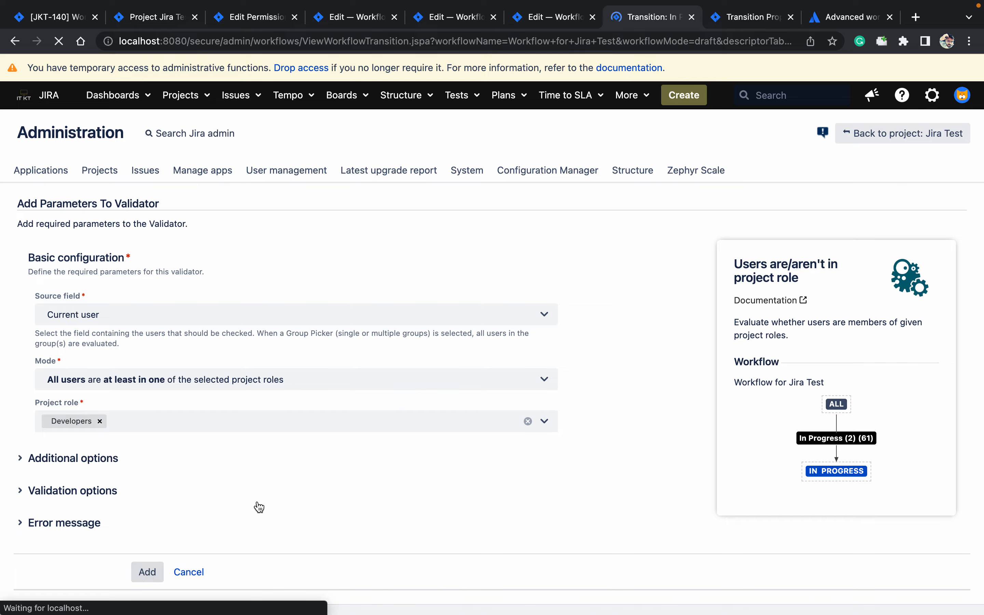
- Publish the draft of Workflow for Jira Test without saving a backup copy
{"action": "left_click", "coordinate": [815, 217]}
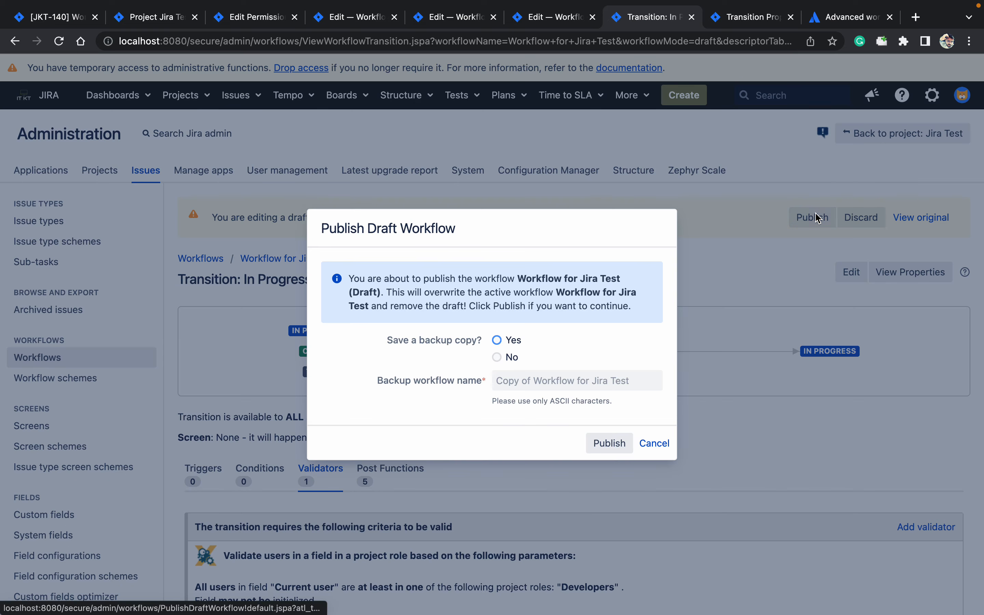
{"action": "left_click", "coordinate": [498, 358]}
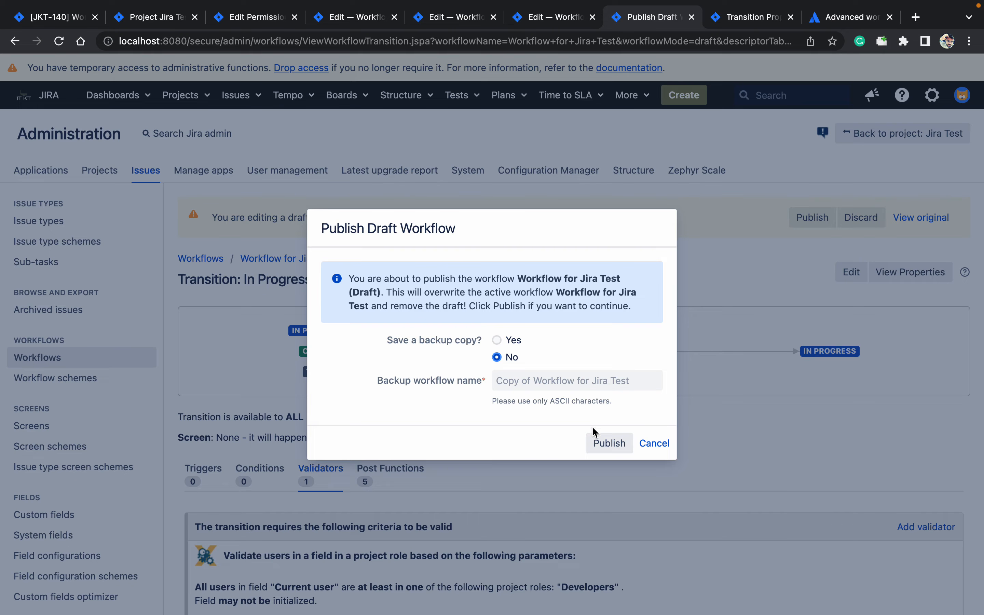
{"action": "left_click", "coordinate": [606, 443]}
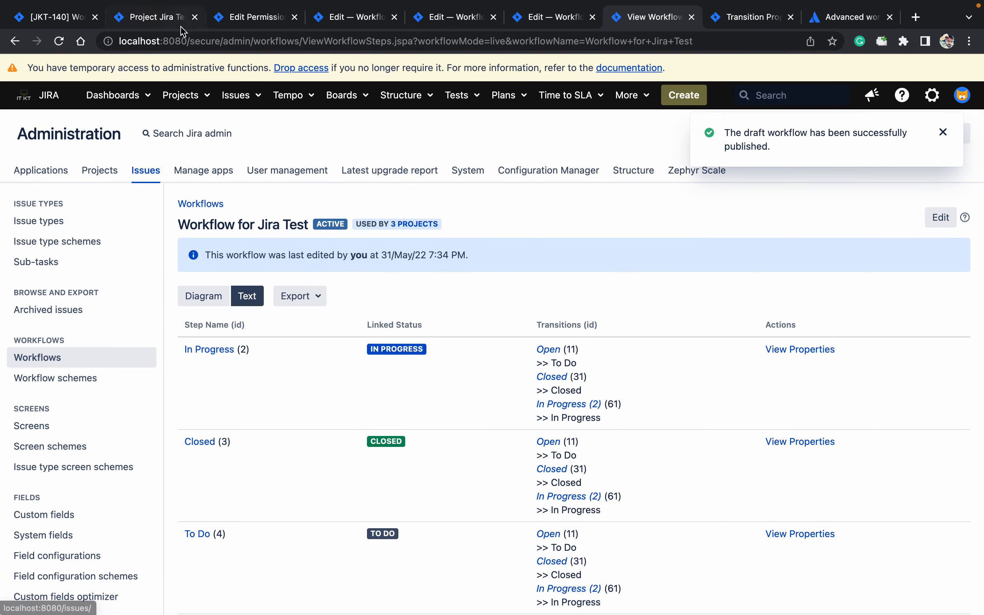
- Open the users and roles of the Jira Test project from its settings summary
{"action": "left_click", "coordinate": [180, 22]}
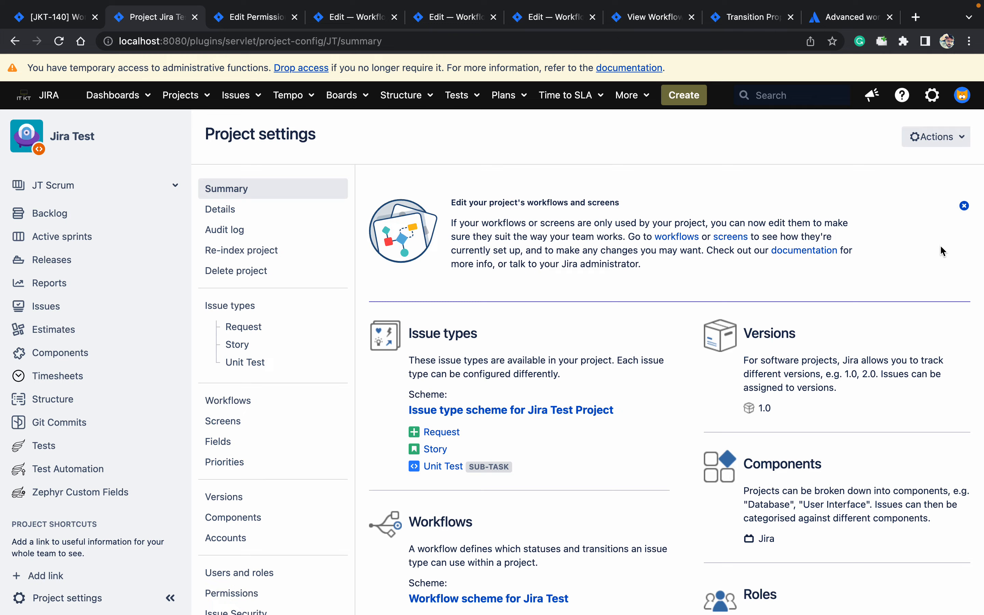
{"action": "scroll", "coordinate": [941, 247], "scroll_direction": "down", "scroll_amount": 8}
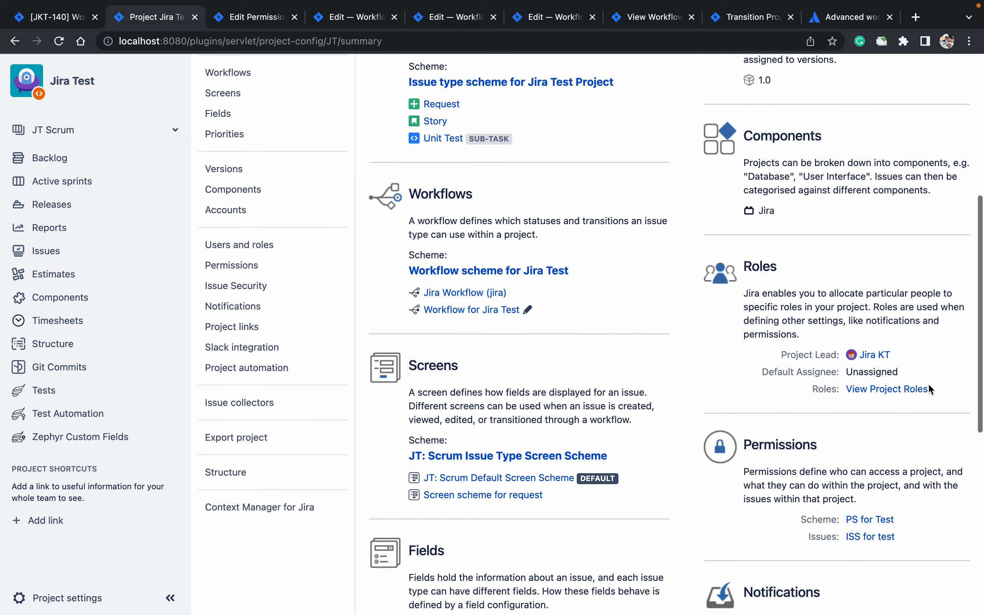
{"action": "left_click", "coordinate": [930, 389]}
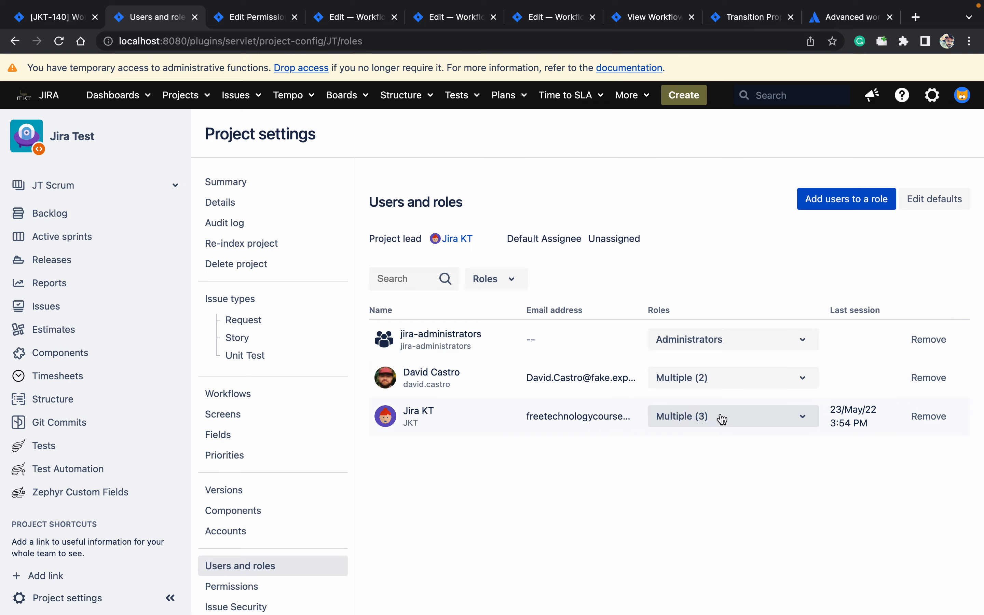
- Check the role assignments of the members listed for the Jira Test project
{"action": "left_click", "coordinate": [762, 345]}
{"action": "left_click", "coordinate": [762, 257]}
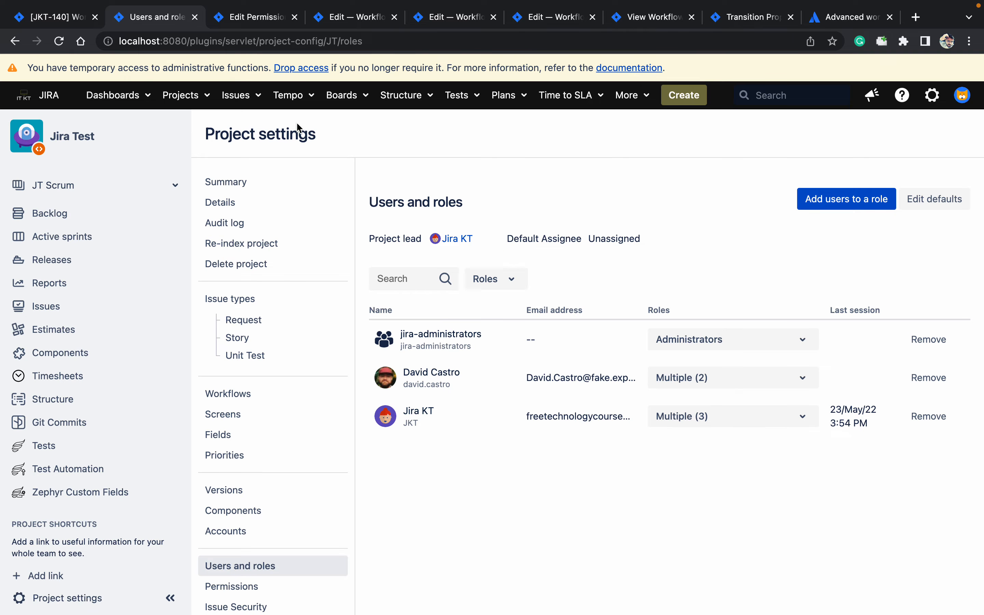
{"action": "mouse_move", "coordinate": [232, 6]}
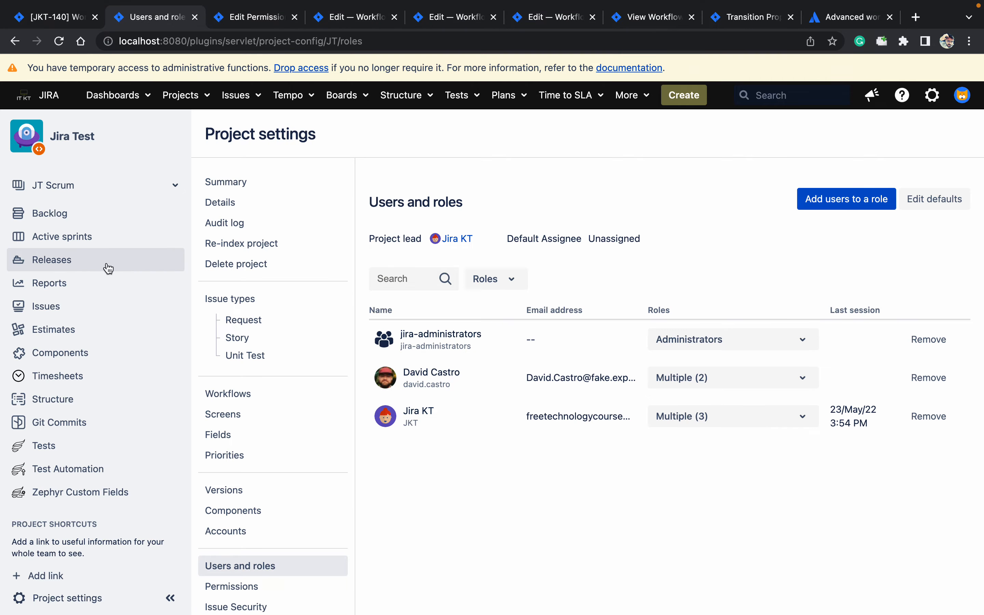
- Show all issues of the Jira Test project and try the In Progress (2) transition on JT-9
{"action": "left_click", "coordinate": [79, 307]}
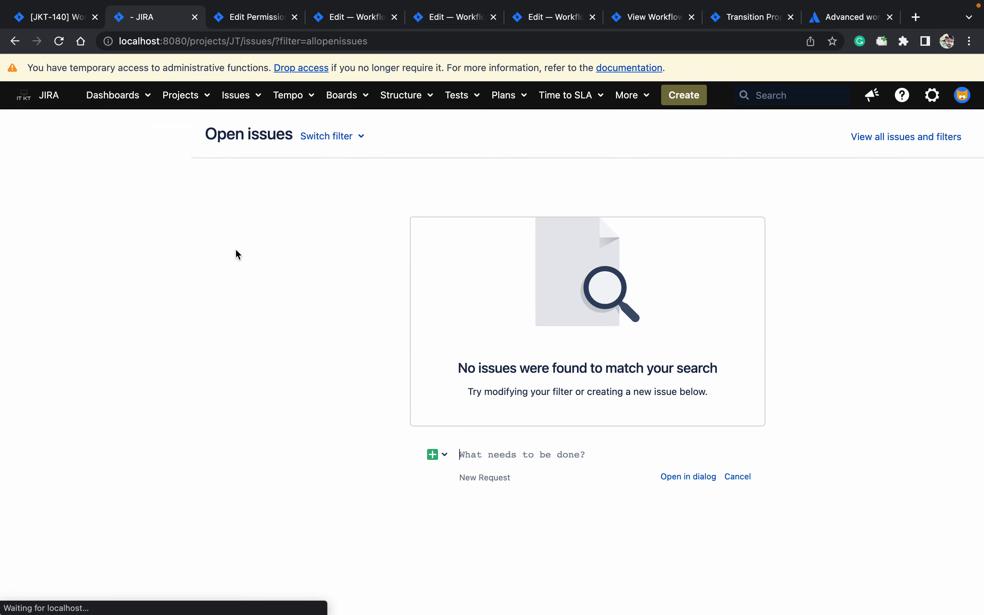
{"action": "left_click", "coordinate": [328, 138]}
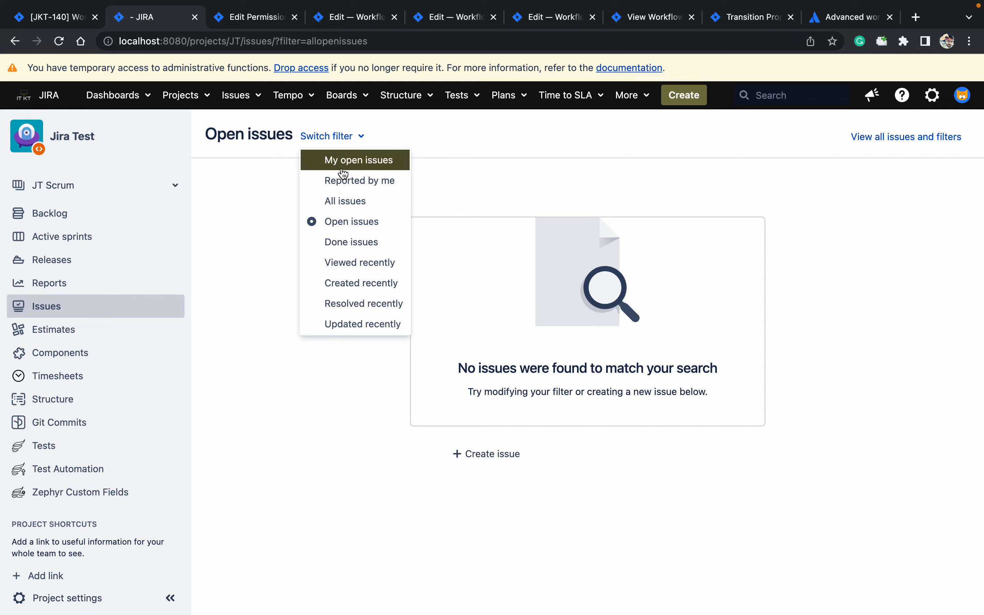
{"action": "left_click", "coordinate": [359, 203]}
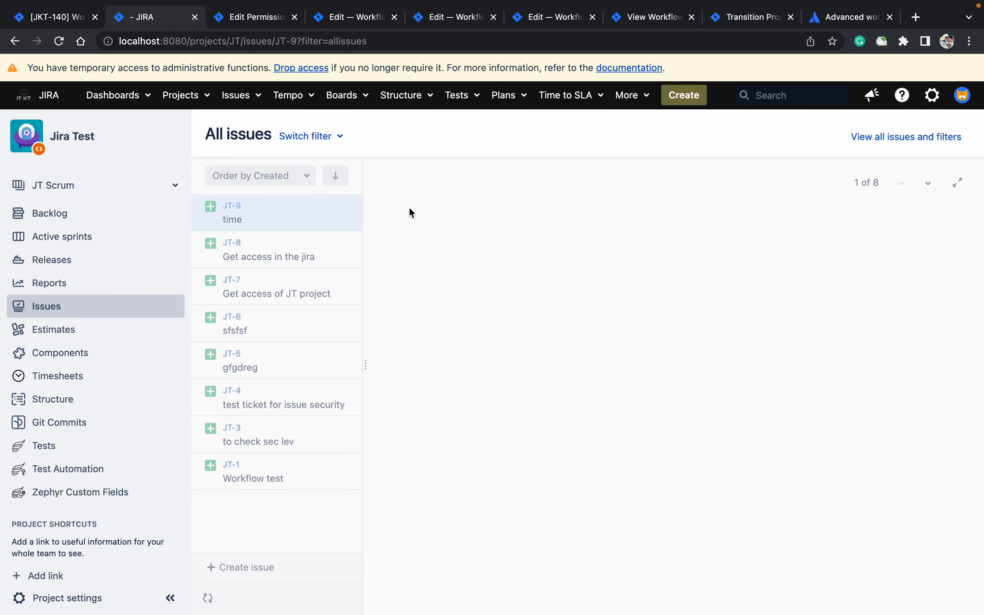
{"action": "left_click", "coordinate": [740, 242]}
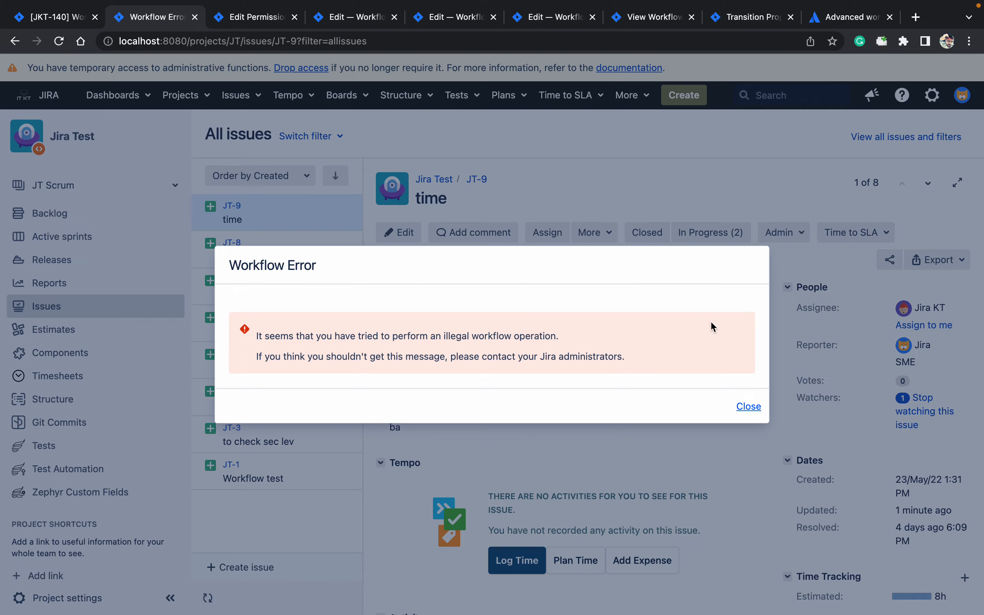
- Start a new draft of Workflow for Jira Test in diagram view and open the In Progress (2) transition's validators
{"action": "left_click", "coordinate": [675, 17]}
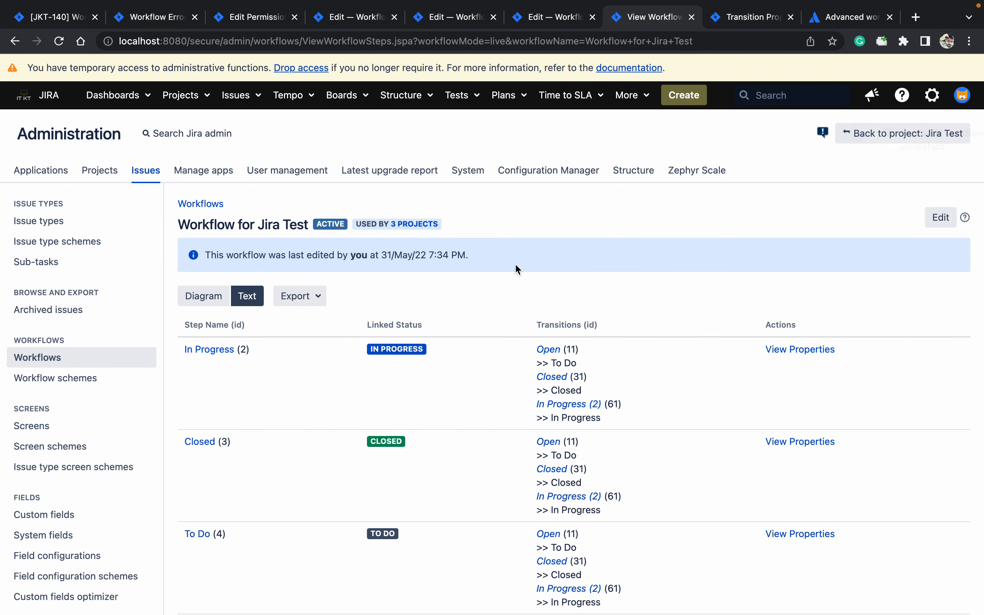
{"action": "left_click", "coordinate": [213, 297]}
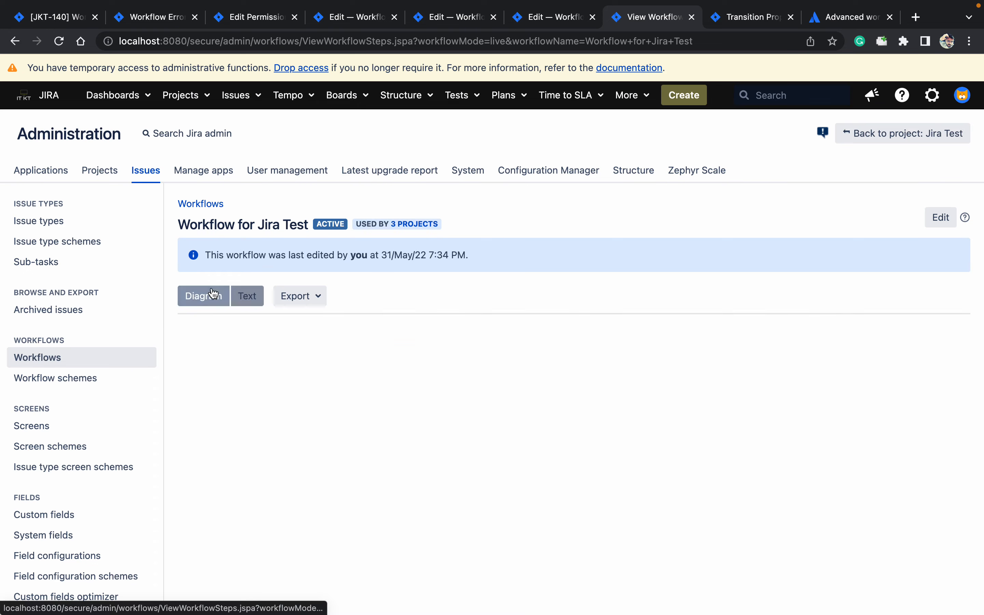
{"action": "left_click", "coordinate": [947, 228]}
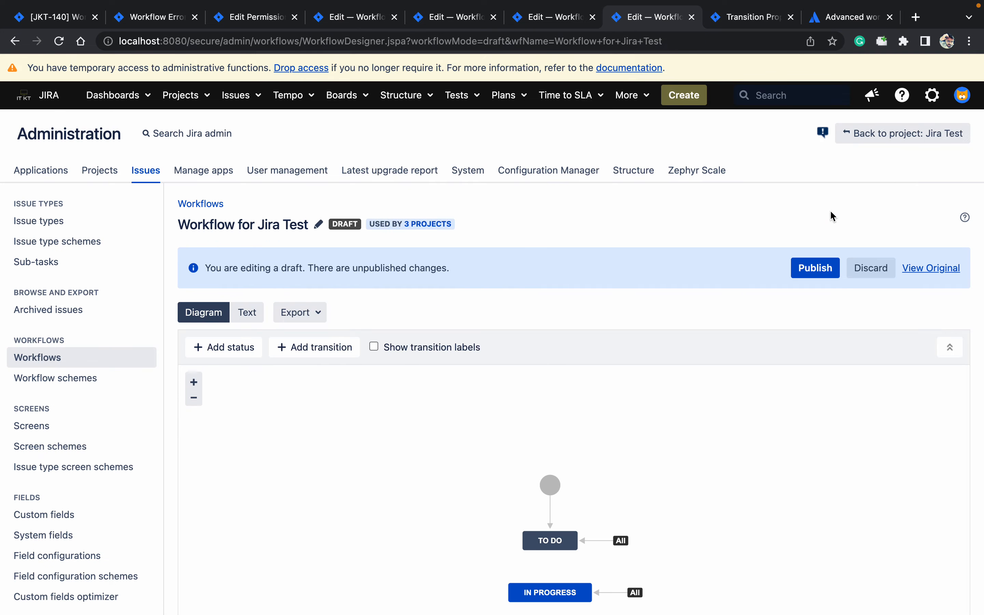
{"action": "scroll", "coordinate": [831, 213], "scroll_direction": "down", "scroll_amount": 1}
{"action": "scroll", "coordinate": [831, 209], "scroll_direction": "down", "scroll_amount": 5}
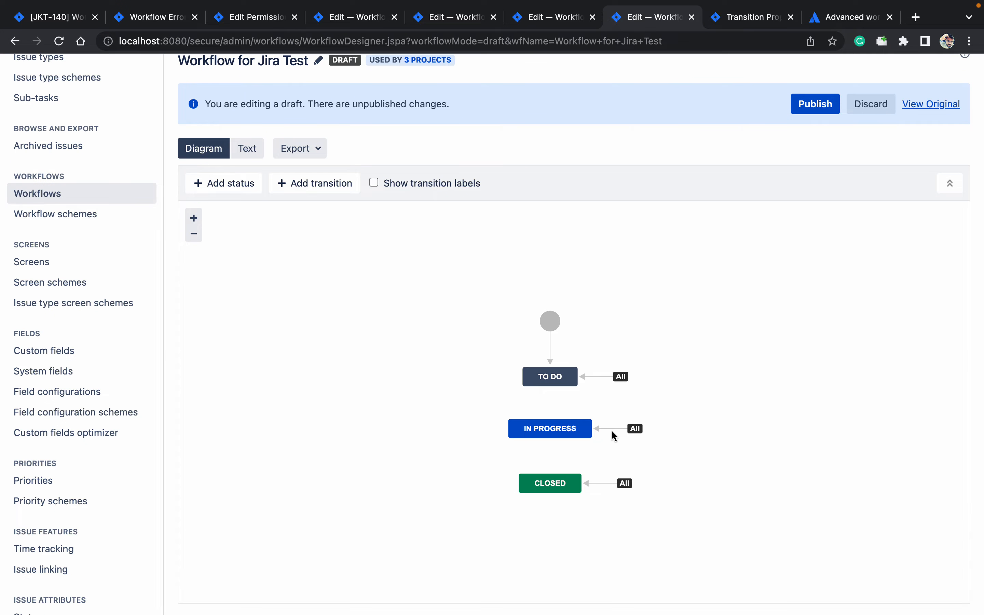
{"action": "left_click", "coordinate": [621, 430]}
{"action": "left_click", "coordinate": [809, 369]}
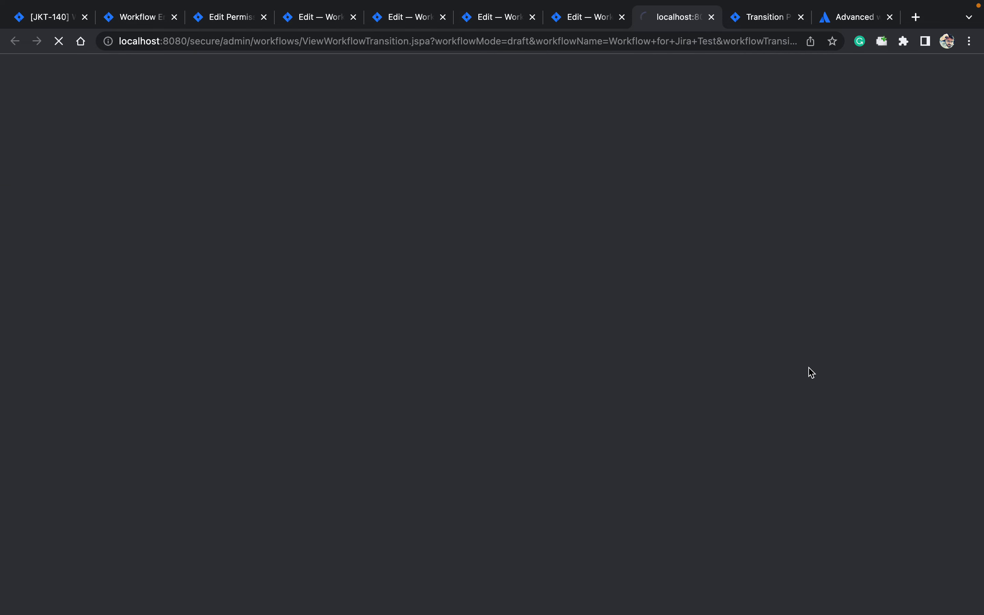
{"action": "scroll", "coordinate": [808, 366], "scroll_direction": "down", "scroll_amount": 5}
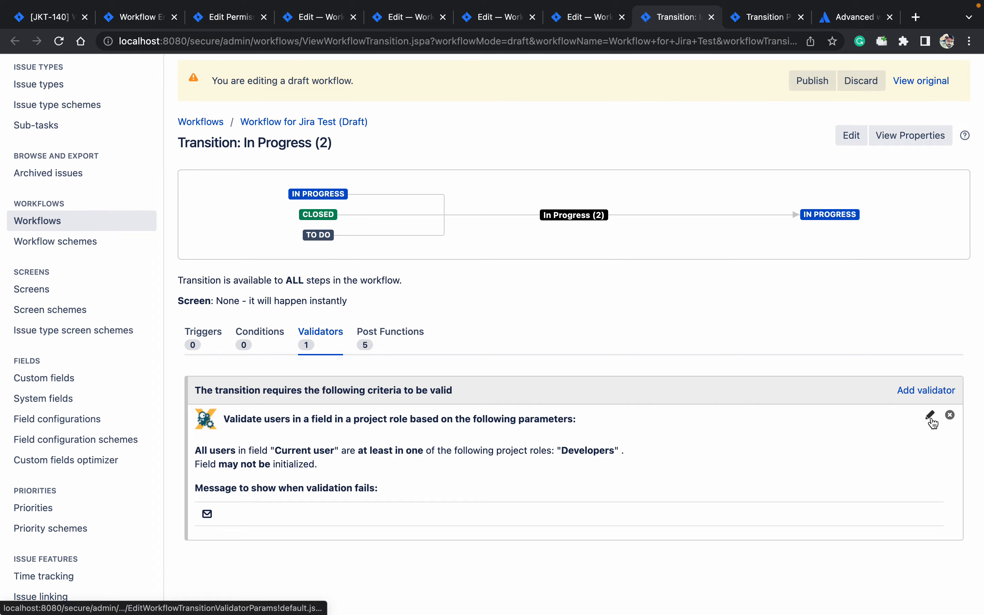
- Edit the project role validator to show the error message "You dont have" on top, and update it
{"action": "left_click", "coordinate": [930, 417]}
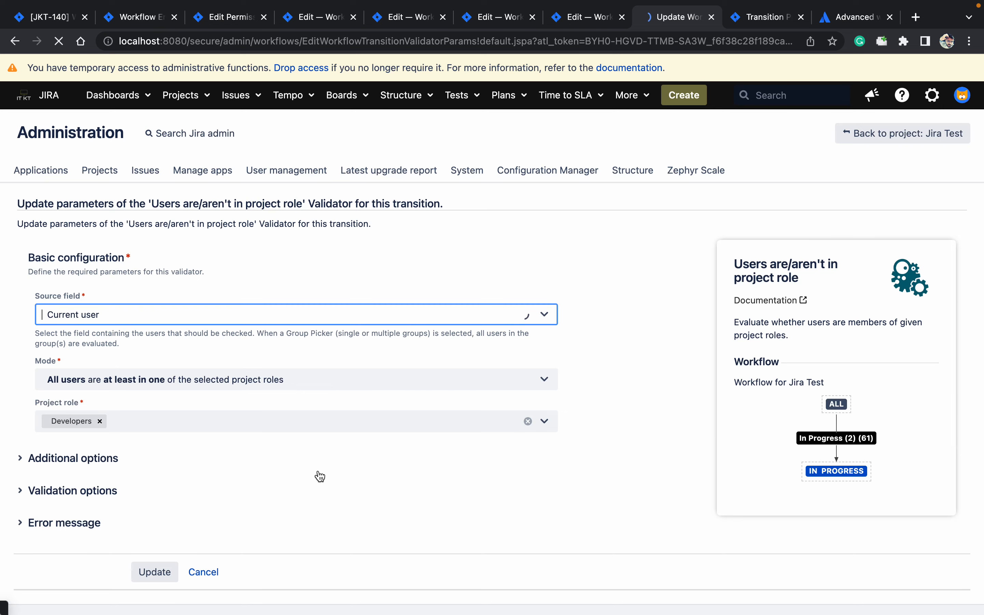
{"action": "left_click", "coordinate": [24, 523]}
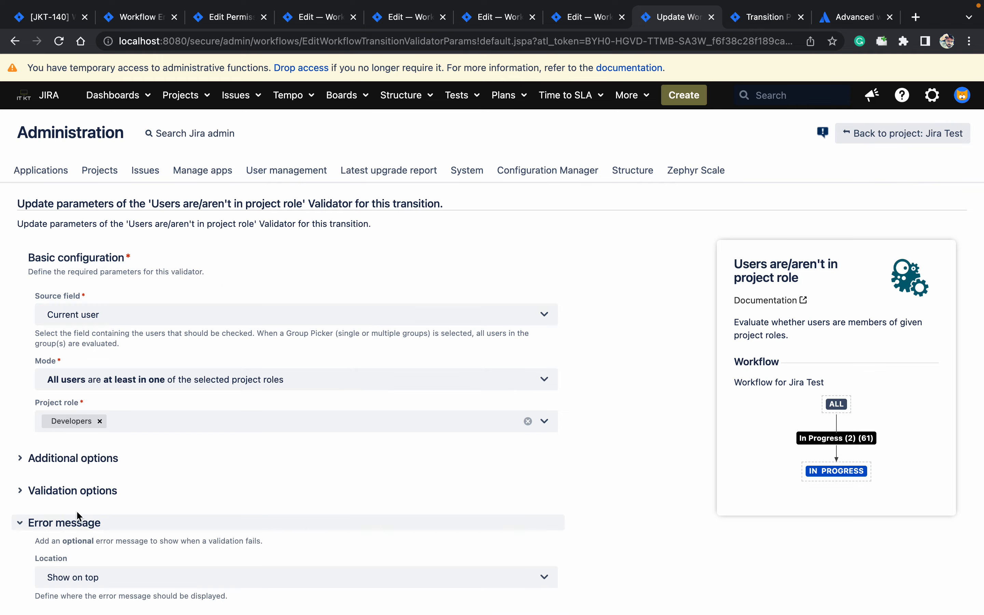
{"action": "left_click", "coordinate": [237, 491]}
{"action": "scroll", "coordinate": [238, 492], "scroll_direction": "down", "scroll_amount": 5}
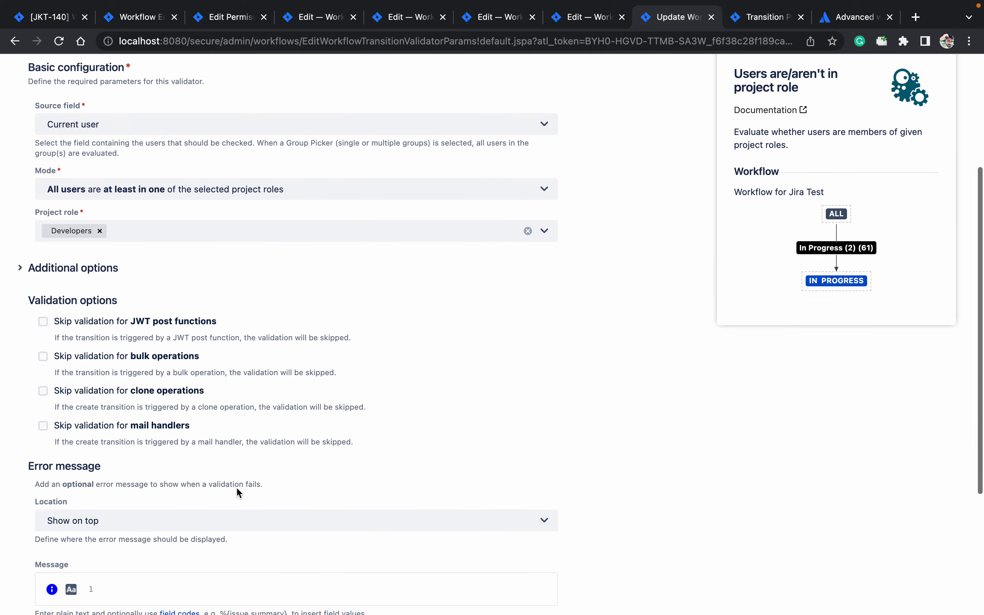
{"action": "left_click", "coordinate": [25, 302]}
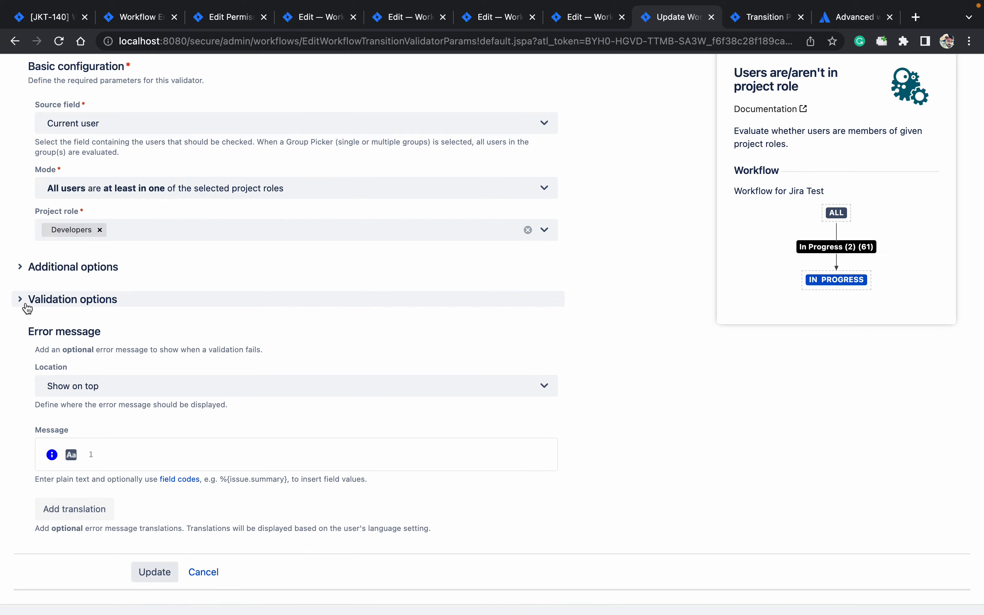
{"action": "left_click", "coordinate": [124, 457]}
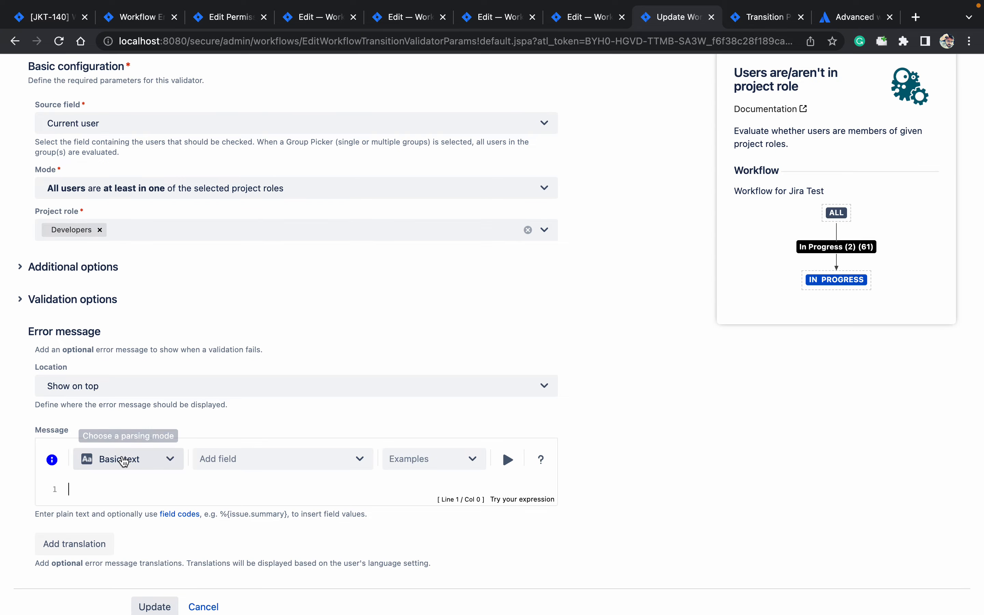
{"action": "type", "text": "Yo"}
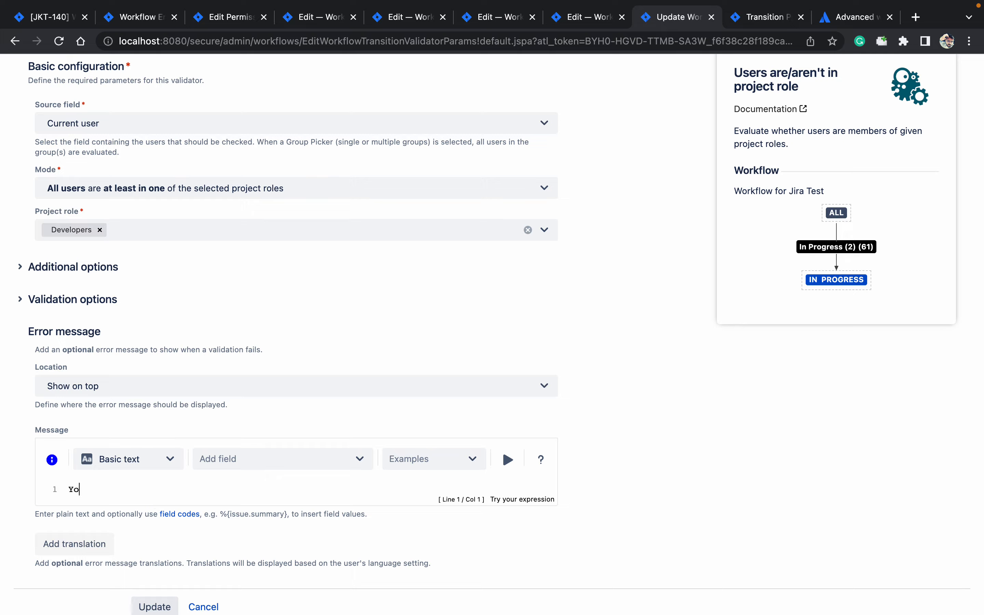
{"action": "type", "text": "u dont have"}
{"action": "left_click", "coordinate": [138, 604]}
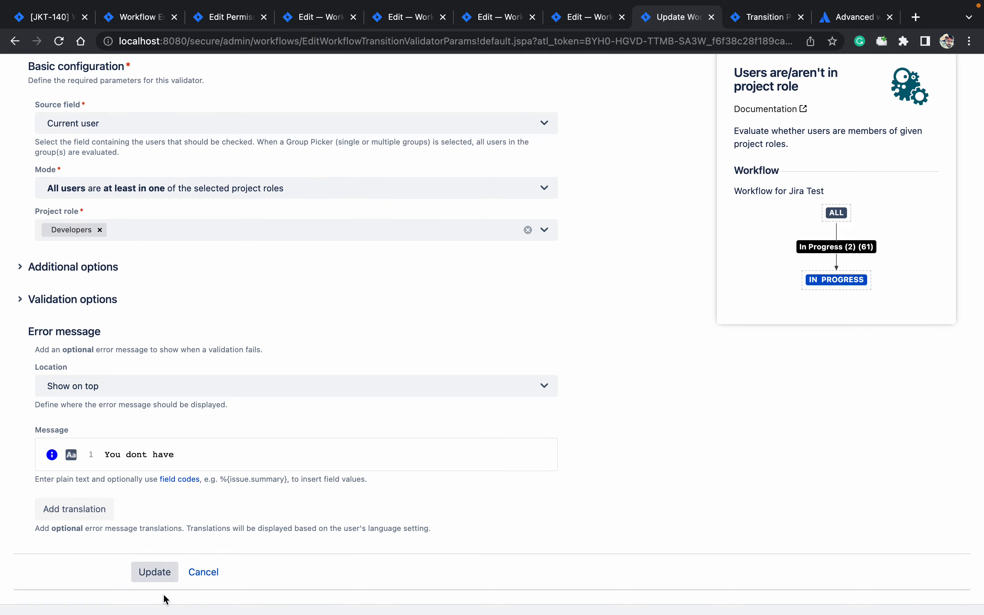
{"action": "left_click", "coordinate": [164, 577]}
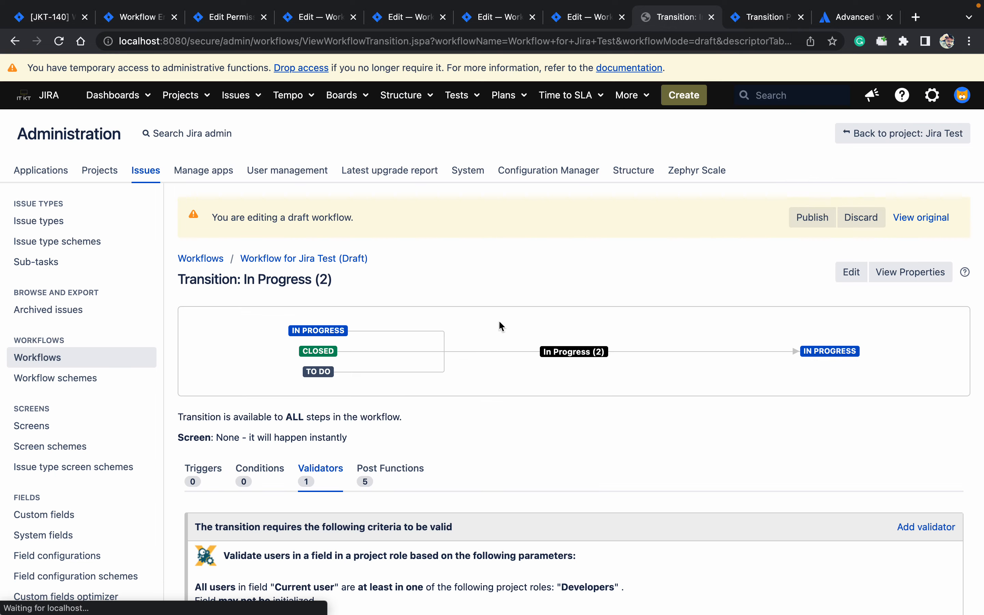
- Publish the draft containing the updated error message without saving a backup copy
{"action": "left_click", "coordinate": [811, 217]}
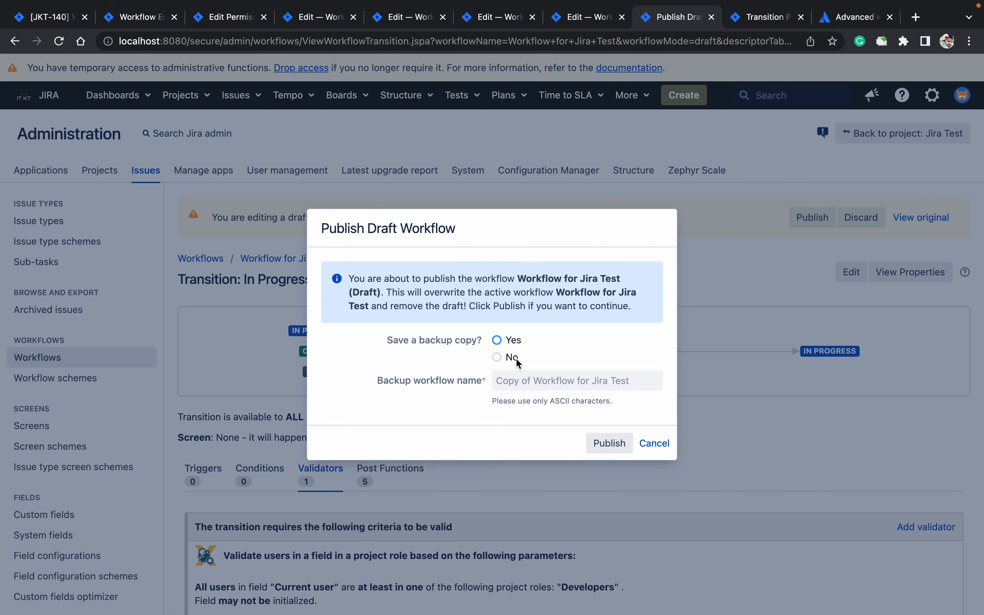
{"action": "left_click", "coordinate": [506, 357]}
{"action": "left_click", "coordinate": [607, 442]}
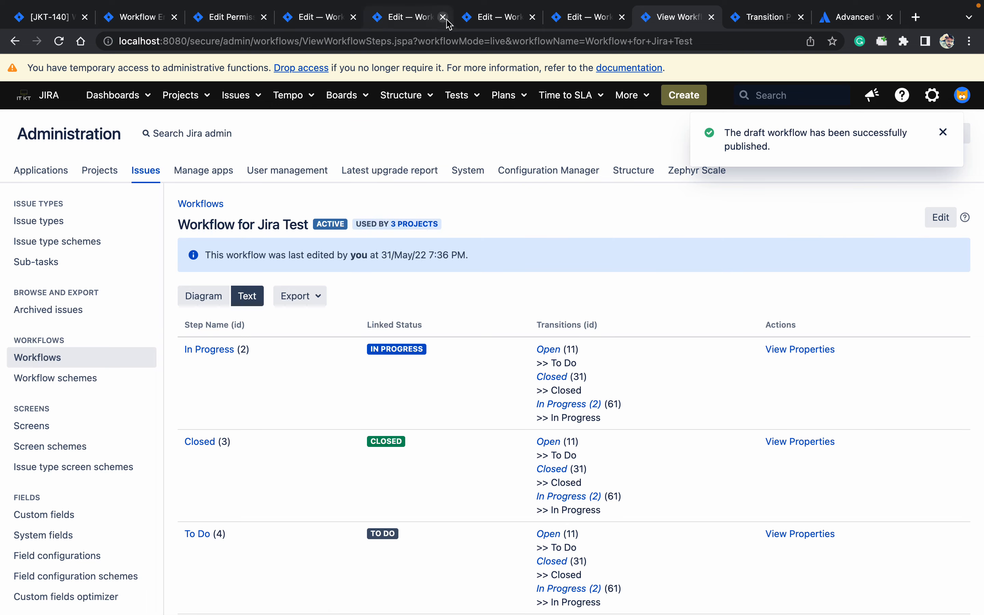
- Reload JT-9, retry its In Progress (2) transition to test the custom error message, and dismiss the resulting dialog
{"action": "left_click", "coordinate": [130, 22]}
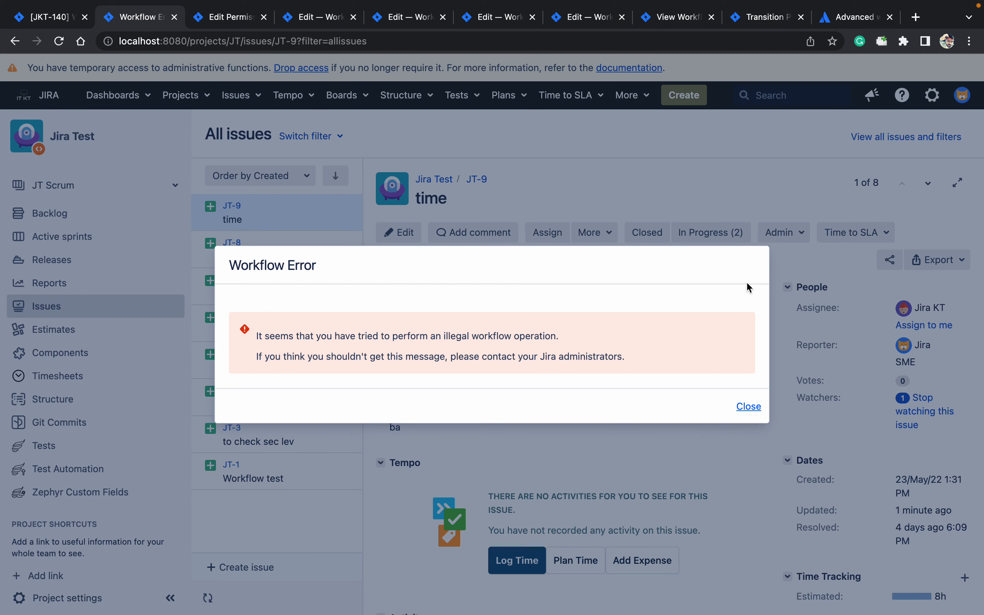
{"action": "left_click", "coordinate": [751, 406]}
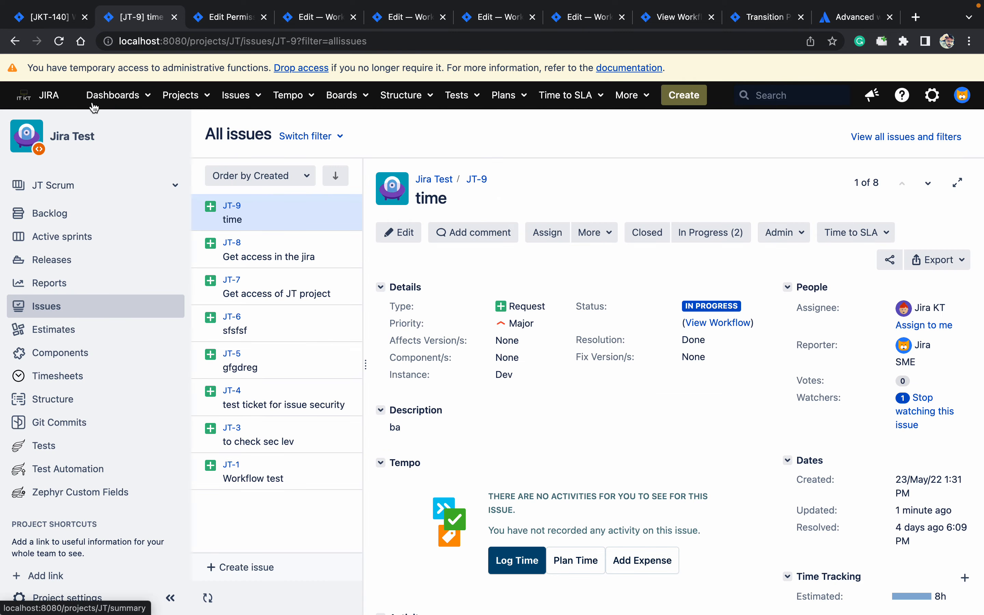
{"action": "left_click", "coordinate": [62, 42]}
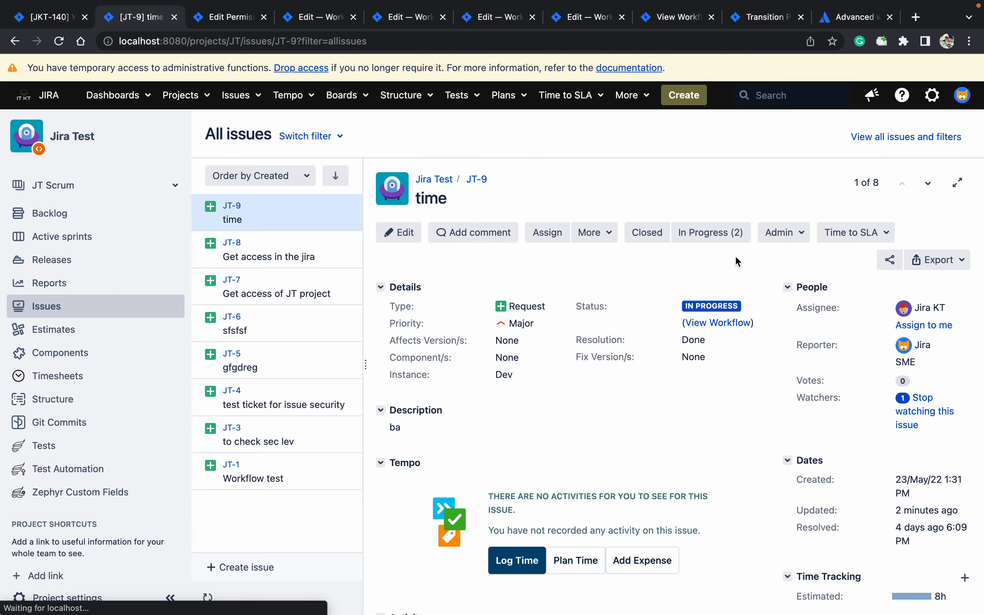
{"action": "left_click", "coordinate": [718, 234]}
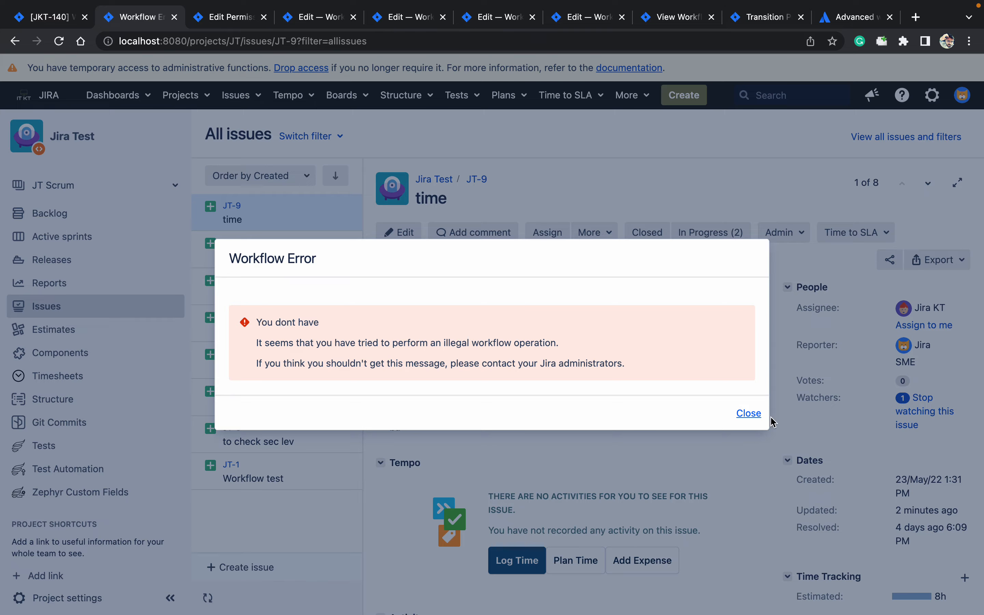
{"action": "left_click", "coordinate": [748, 413]}
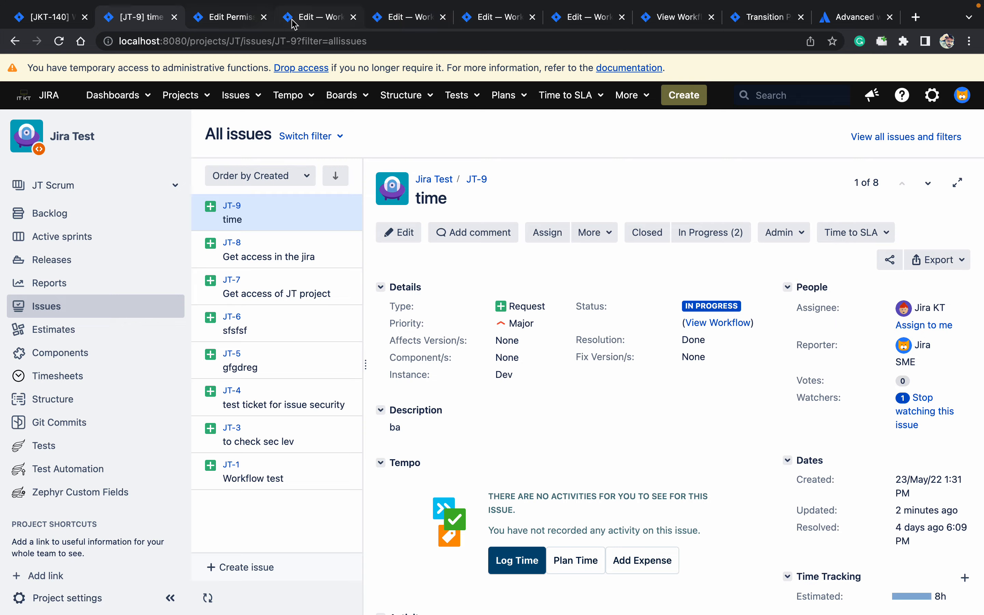
- Move the workflow's browser tab beside the JT-9 tab and close all tabs after it
{"action": "left_click_drag", "start_coordinate": [691, 29], "coordinate": [226, 29]}
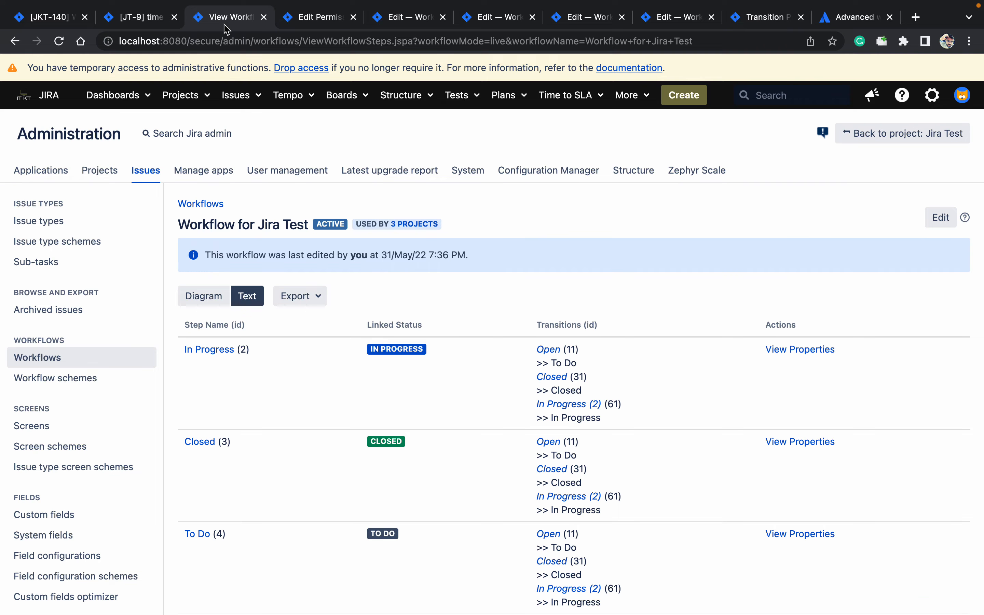
{"action": "right_click", "coordinate": [226, 30]}
{"action": "left_click", "coordinate": [303, 220]}
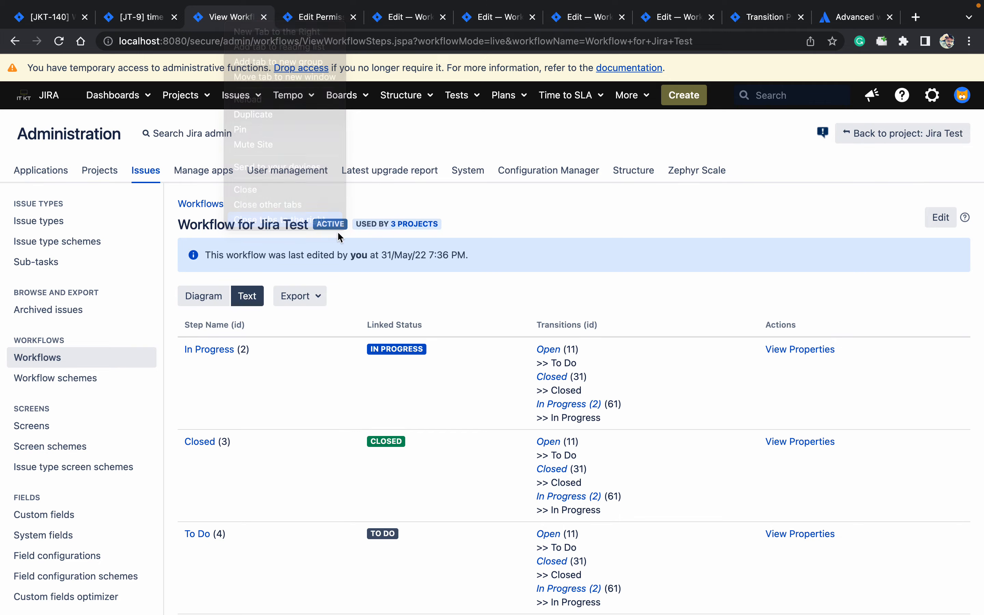
- Open Workflow for Jira Test for editing in diagram view and select the In Progress (2) transition to show its options
{"action": "left_click", "coordinate": [195, 299]}
{"action": "left_click", "coordinate": [945, 218]}
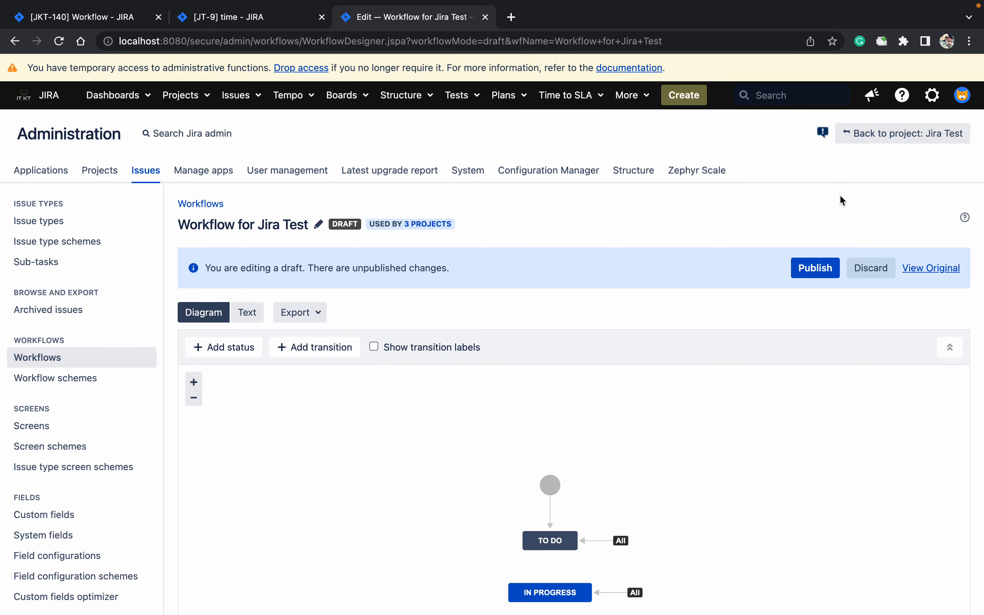
{"action": "scroll", "coordinate": [841, 199], "scroll_direction": "down", "scroll_amount": 4}
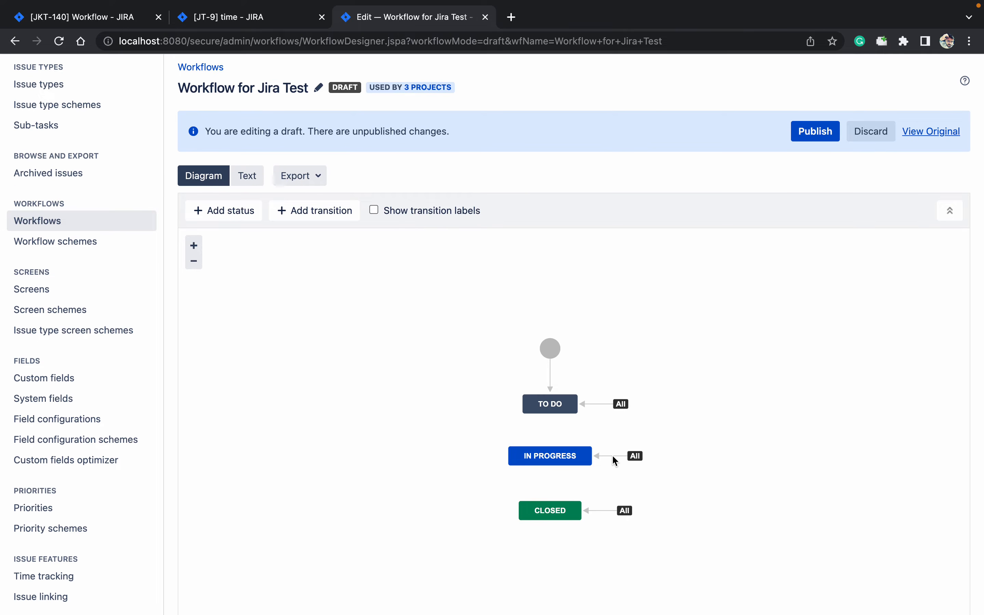
{"action": "left_click", "coordinate": [613, 456]}
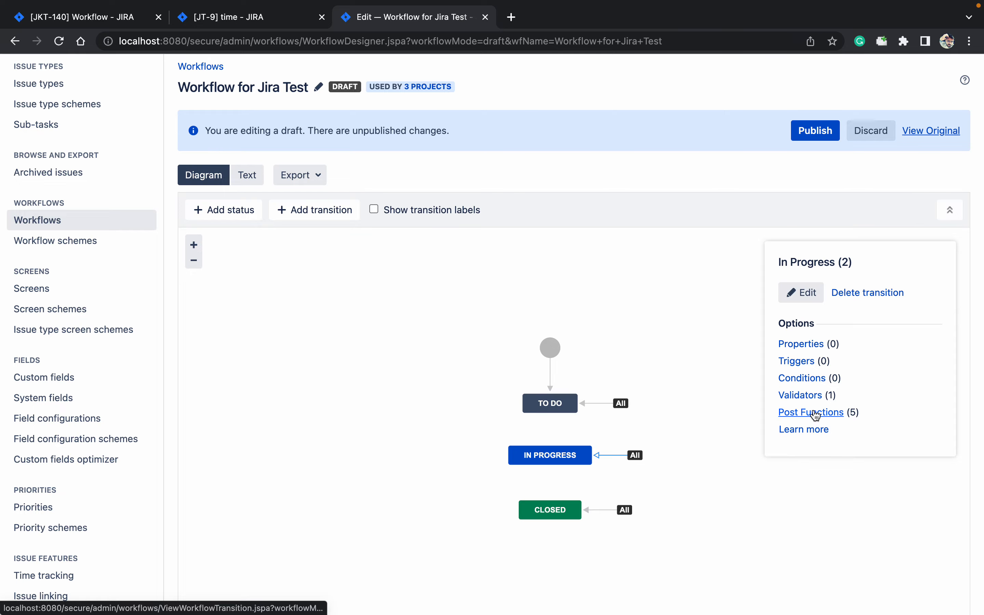
{"action": "mouse_move", "coordinate": [689, 3]}
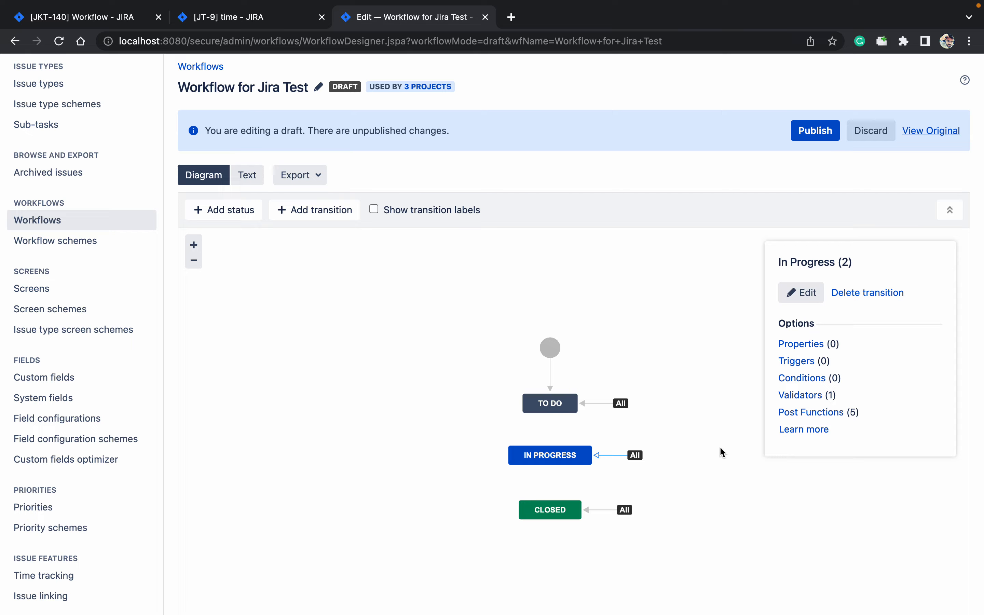
- Inspect the Closed transition's options in the diagram and return to the JT-9 issue
{"action": "left_click", "coordinate": [604, 509]}
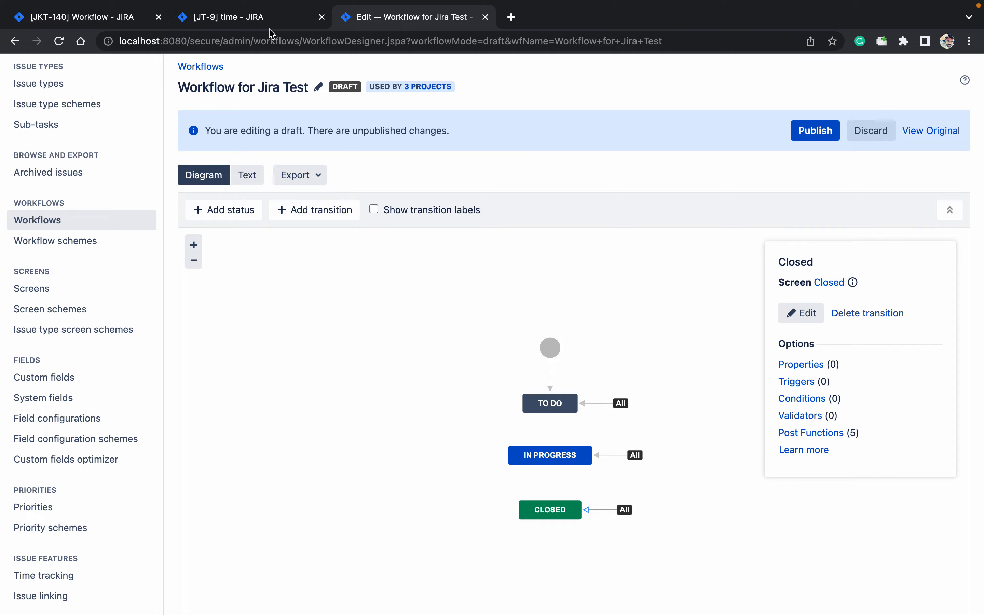
{"action": "left_click", "coordinate": [256, 18]}
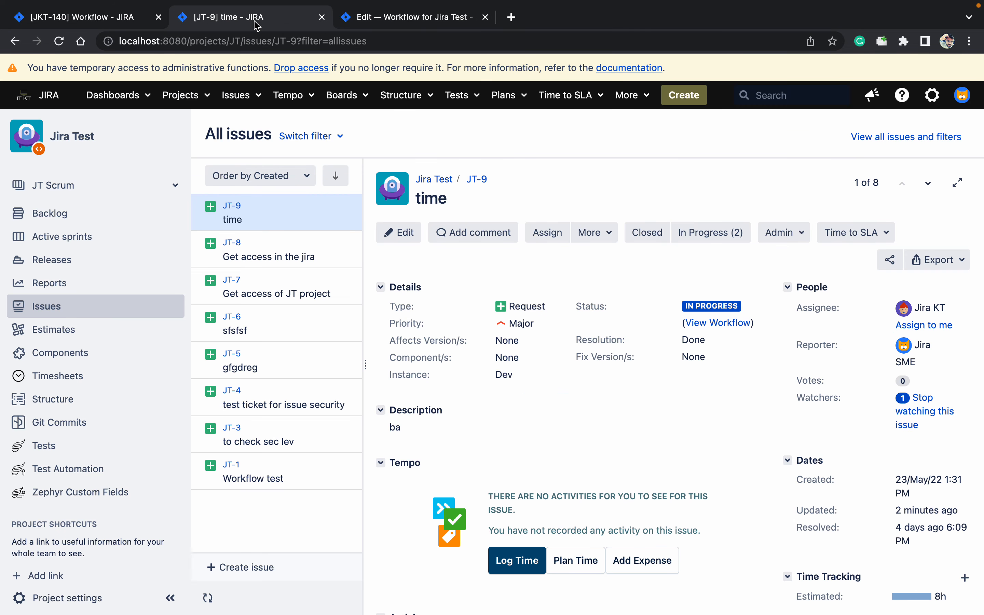
- Start the Closed transition on JT-9 and inspect the choices offered for Resolution
{"action": "left_click", "coordinate": [661, 232]}
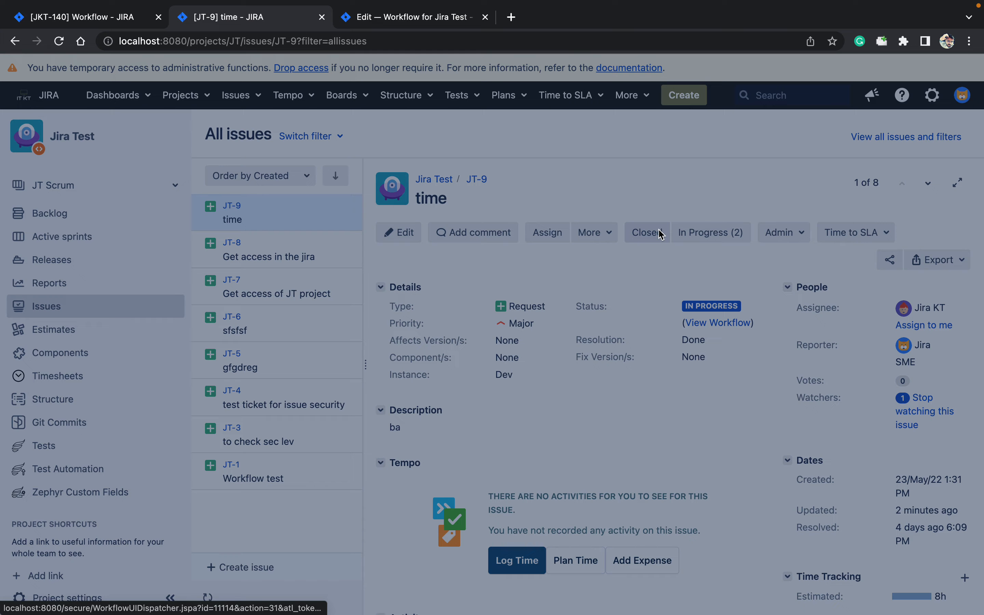
{"action": "left_click", "coordinate": [475, 250]}
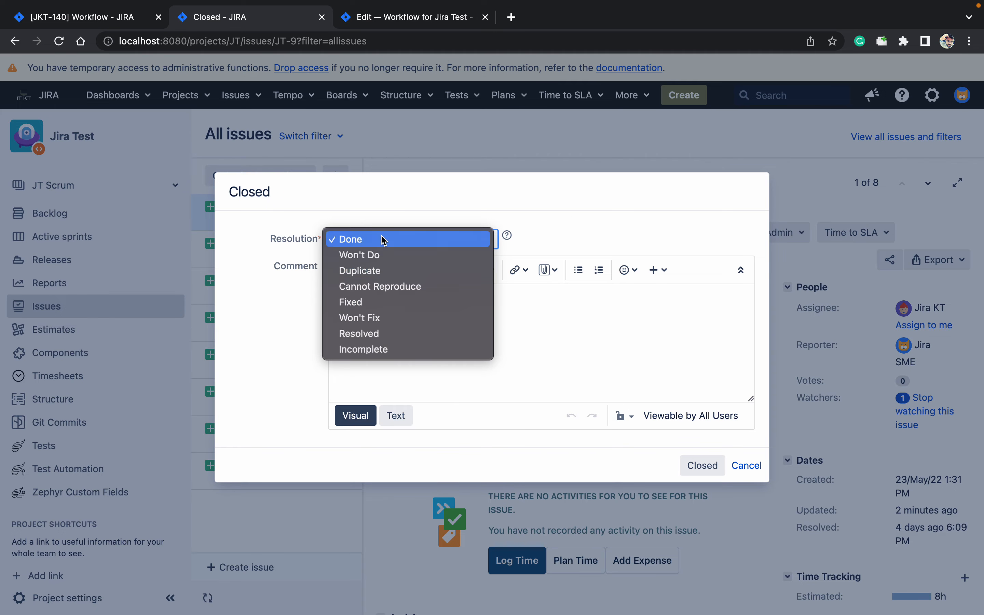
{"action": "left_click", "coordinate": [429, 28]}
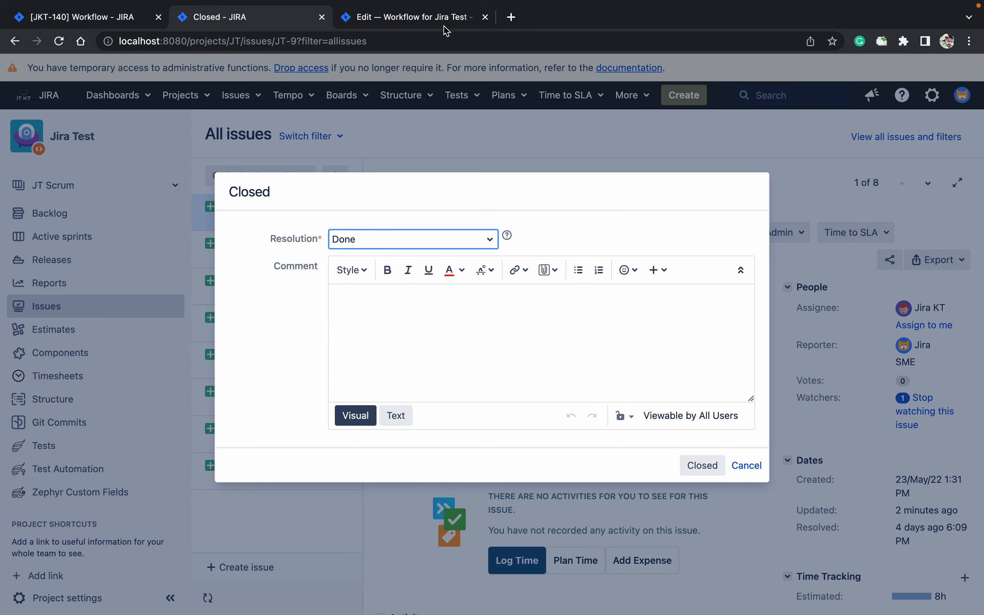
- Open the Closed transition's properties from the Workflow for Jira Test draft and enter the property key jira.field.resolution.exclude
{"action": "left_click", "coordinate": [423, 27]}
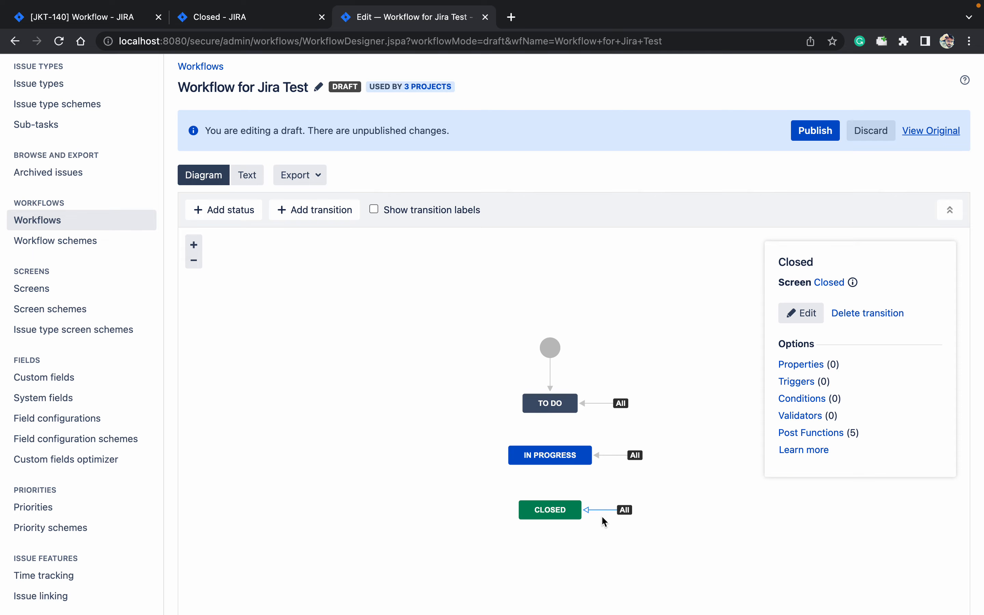
{"action": "left_click", "coordinate": [813, 365]}
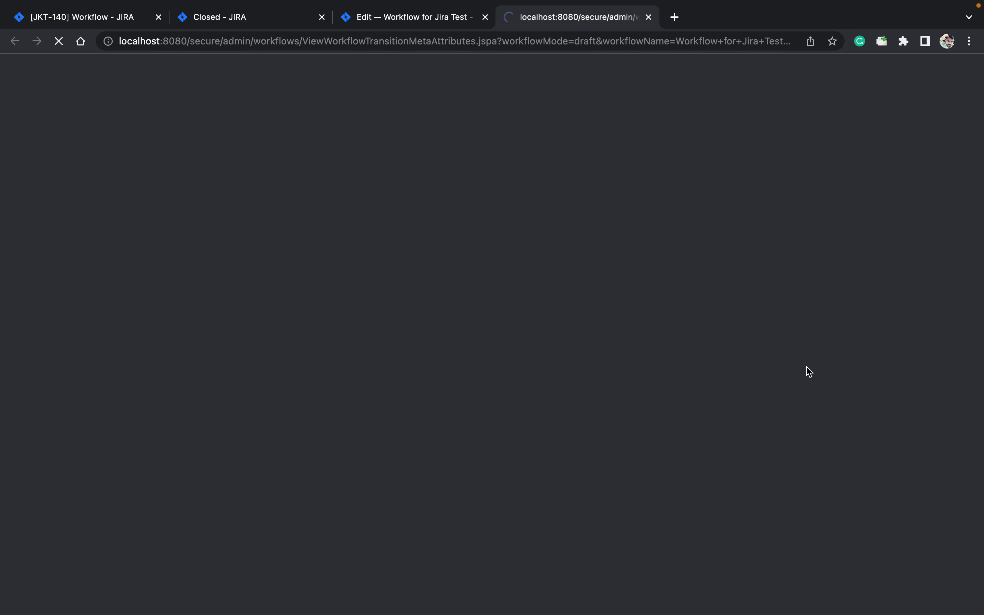
{"action": "type", "text": "jira.field.resolution.exclude"}
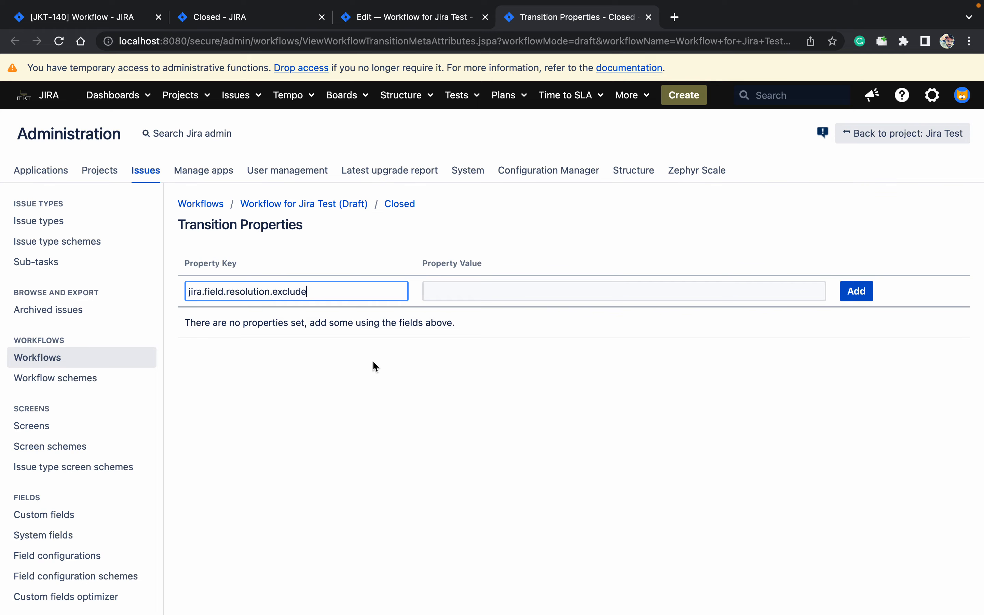
{"action": "left_click", "coordinate": [492, 288]}
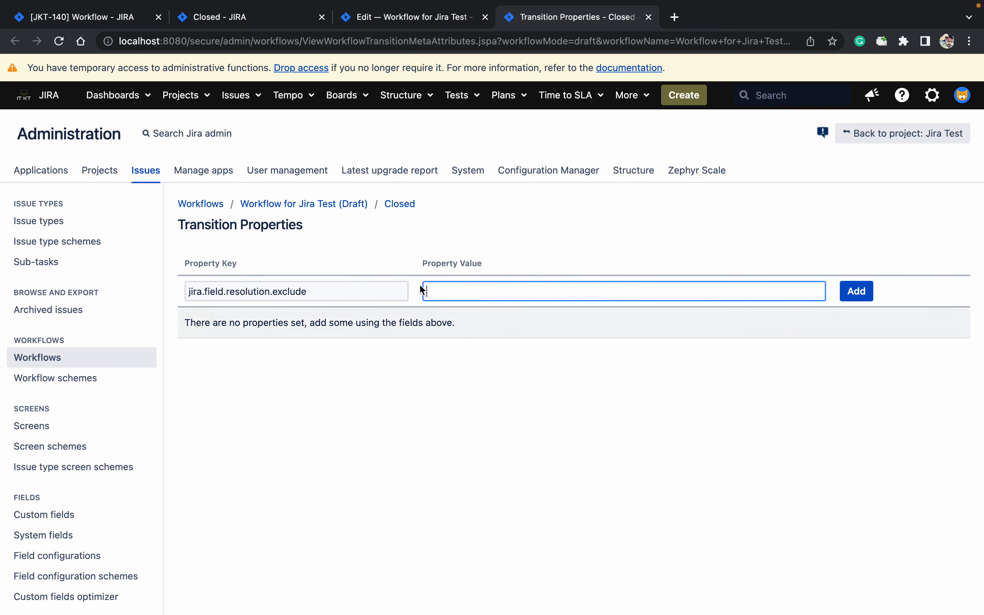
- Open the Resolutions administration page in a new tab and look up the ID of the Incomplete resolution
{"action": "left_click", "coordinate": [610, 221]}
{"action": "scroll", "coordinate": [610, 222], "scroll_direction": "down", "scroll_amount": 1}
{"action": "scroll", "coordinate": [611, 227], "scroll_direction": "down", "scroll_amount": 10}
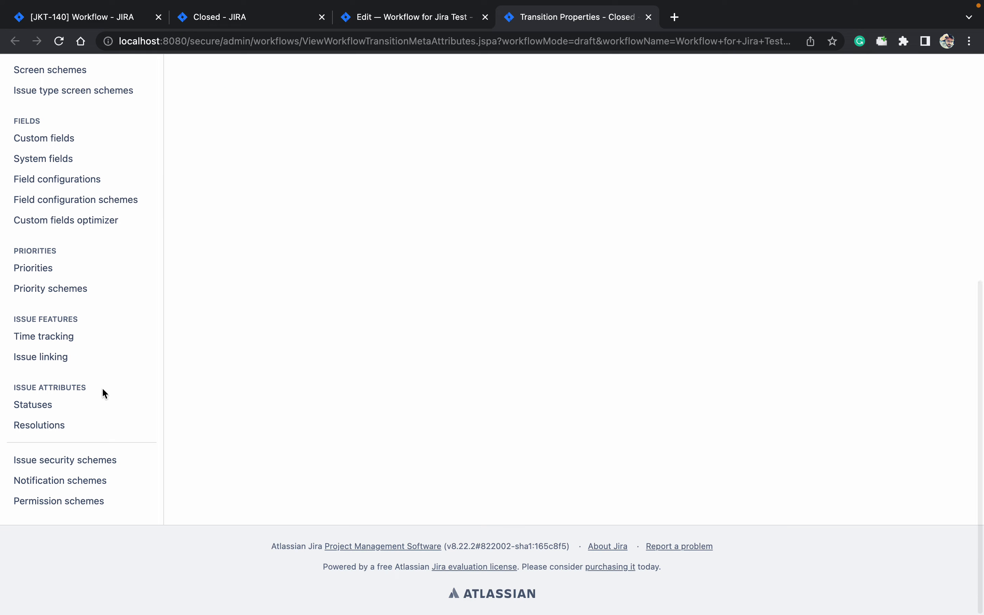
{"action": "left_click", "coordinate": [77, 427], "text": "super"}
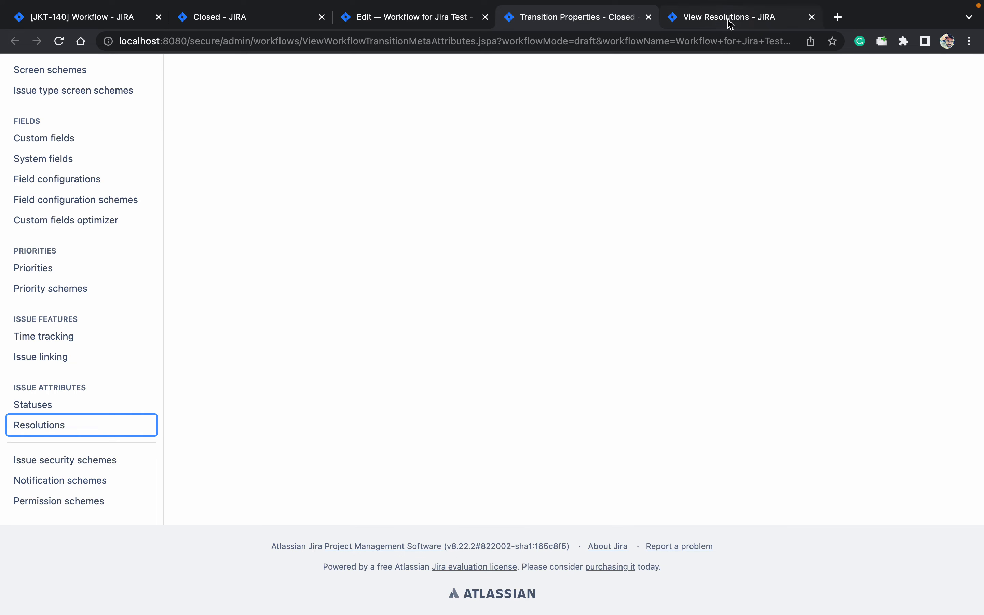
{"action": "left_click", "coordinate": [730, 16]}
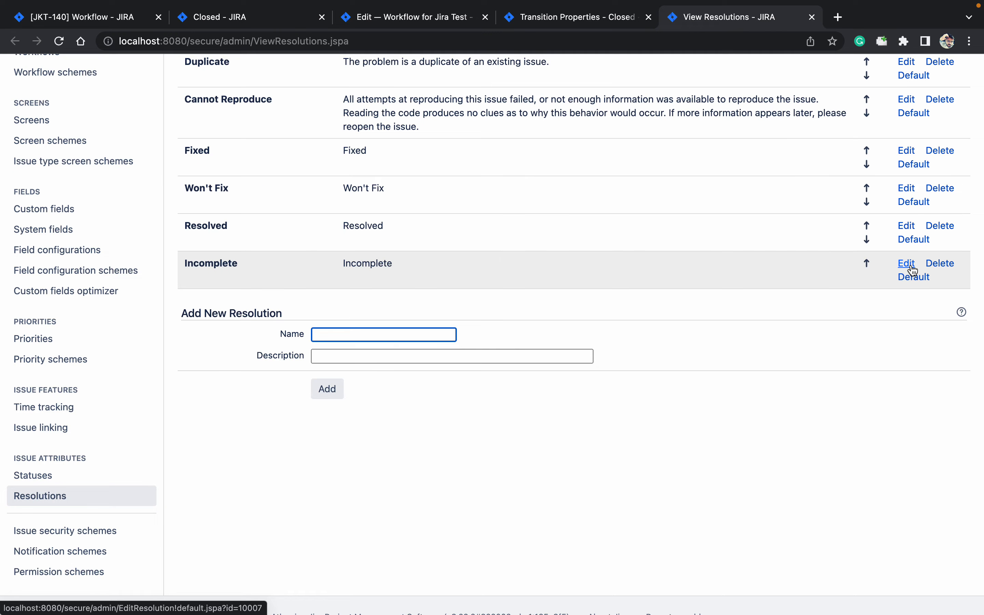
{"action": "left_click", "coordinate": [439, 21]}
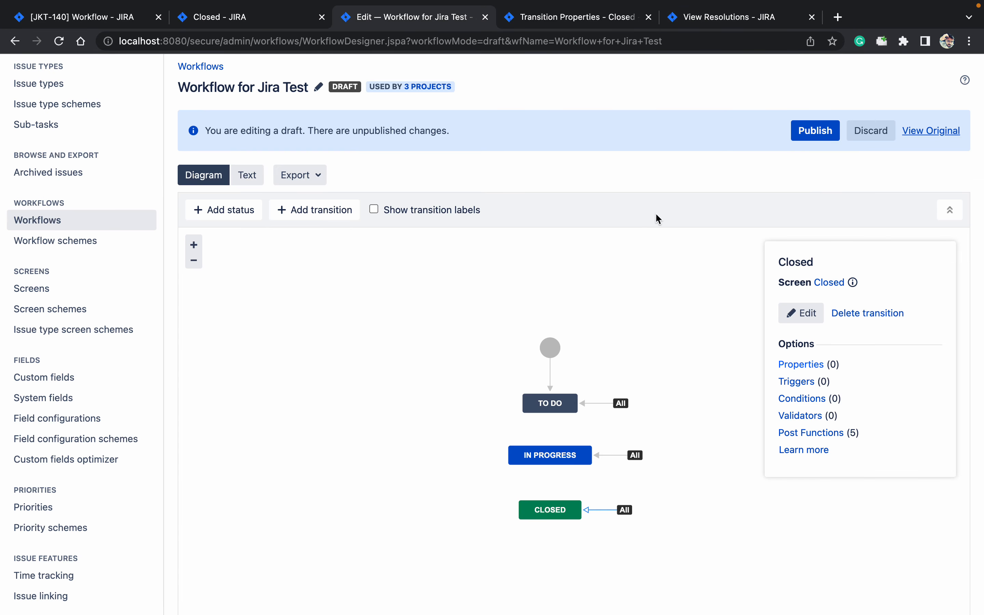
- Add the jira.field.resolution.exclude property to the Closed transition with the value 10007
{"action": "left_click", "coordinate": [593, 19]}
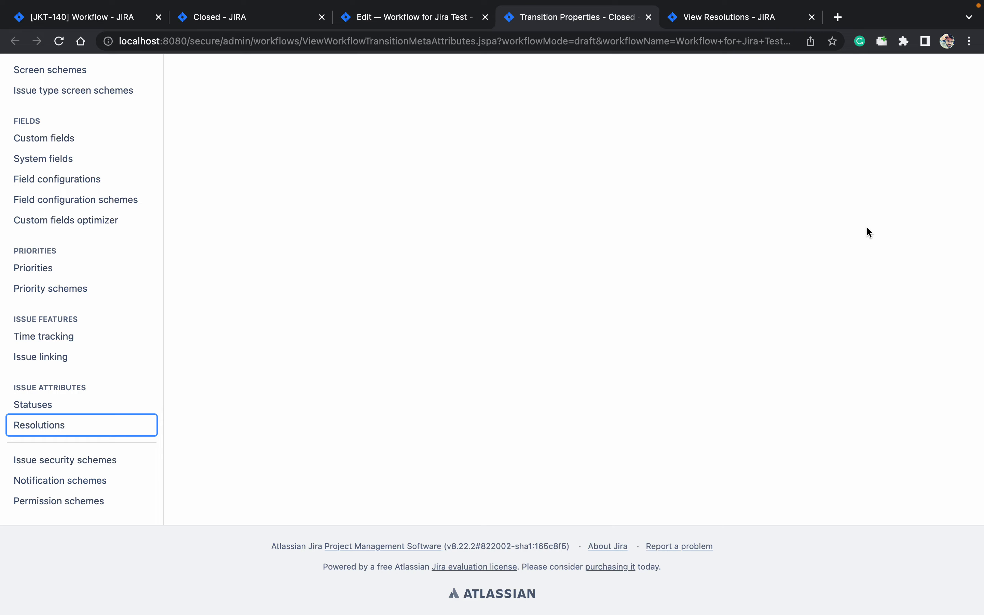
{"action": "scroll", "coordinate": [866, 226], "scroll_direction": "up", "scroll_amount": 10}
{"action": "scroll", "coordinate": [866, 231], "scroll_direction": "up", "scroll_amount": 2}
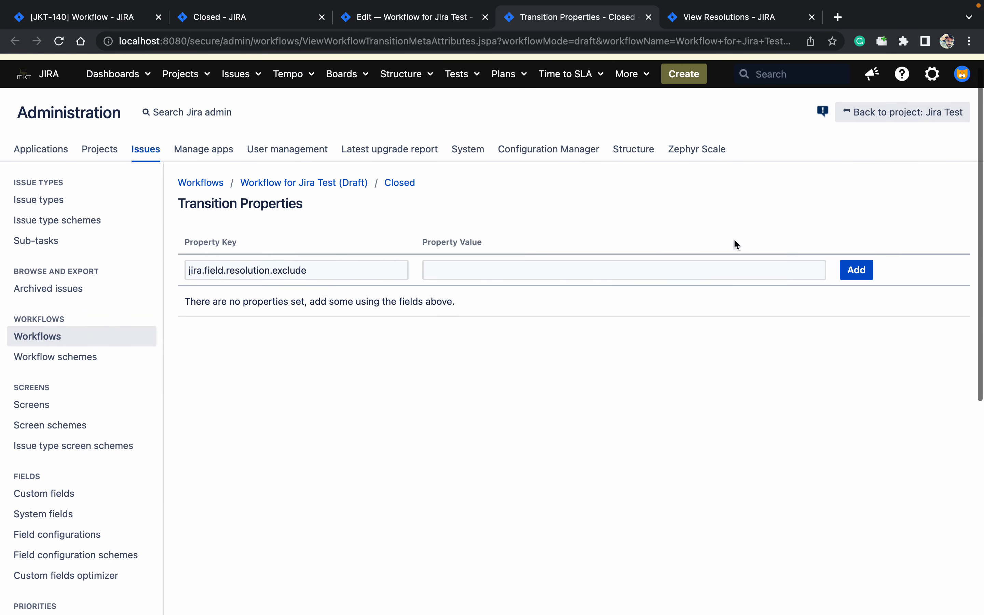
{"action": "left_click", "coordinate": [714, 263]}
{"action": "type", "text": "1000"}
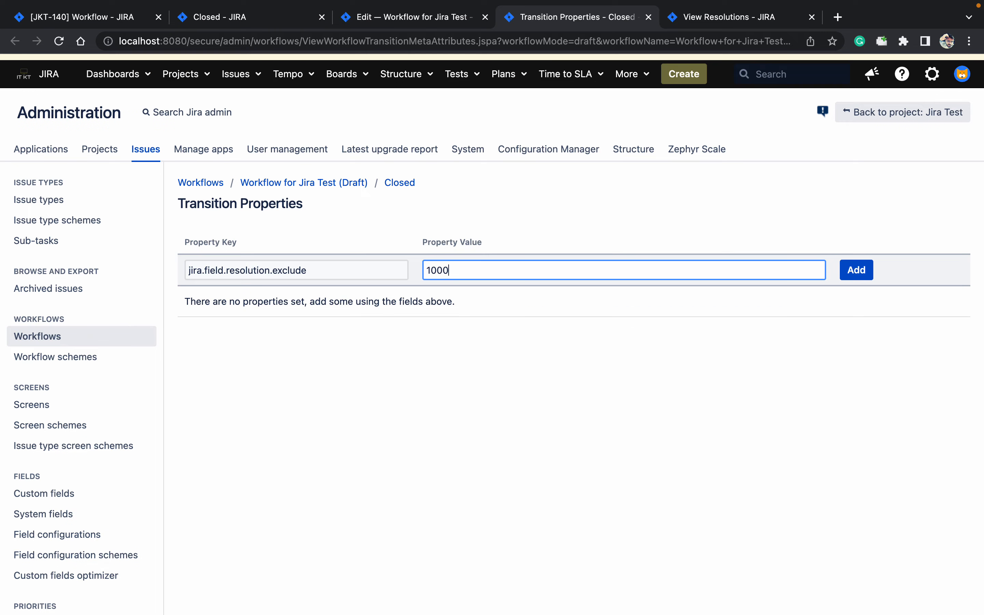
{"action": "type", "text": "07"}
{"action": "key", "text": "BackSpace"}
{"action": "type", "text": "7"}
{"action": "left_click", "coordinate": [861, 274]}
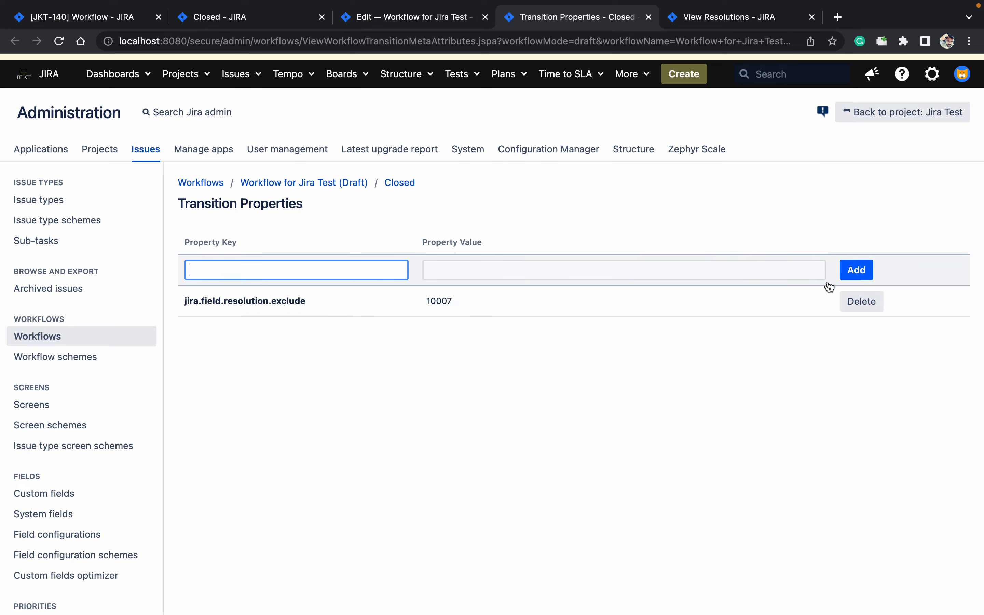
- Return to the Workflow for Jira Test draft and publish it
{"action": "left_click", "coordinate": [480, 308]}
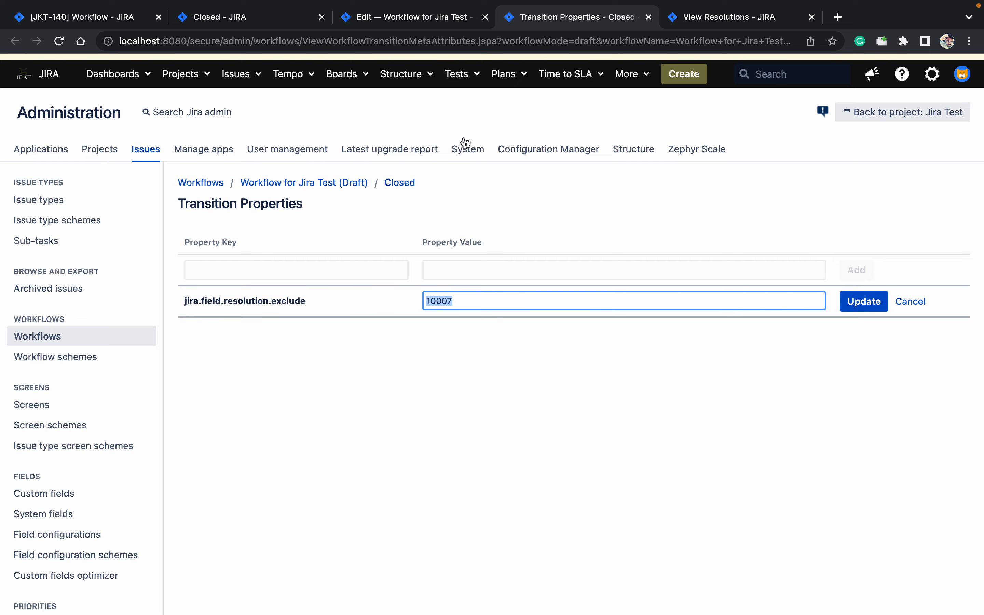
{"action": "left_click", "coordinate": [429, 21]}
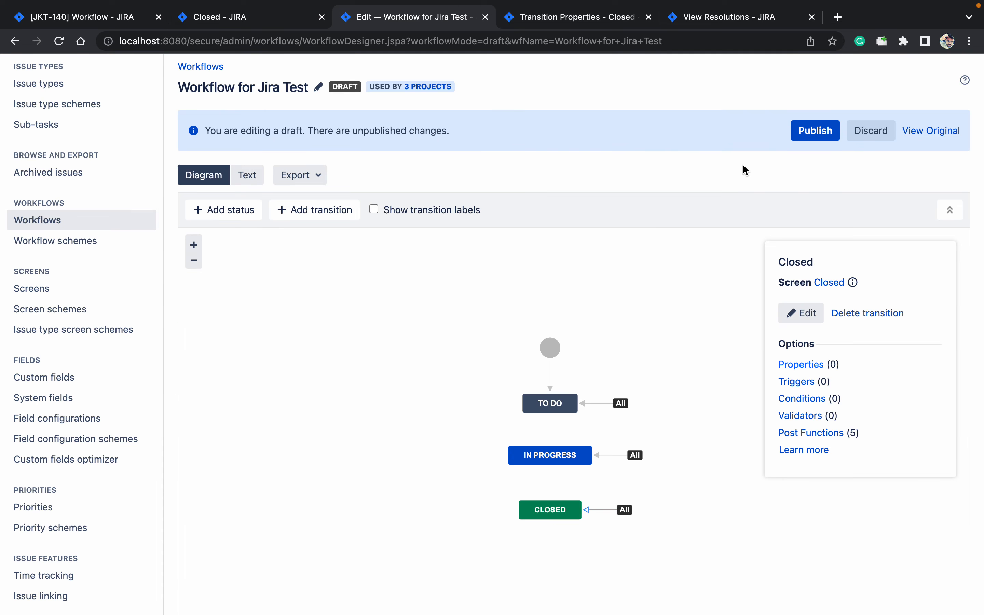
{"action": "left_click", "coordinate": [815, 131]}
{"action": "left_click", "coordinate": [509, 359]}
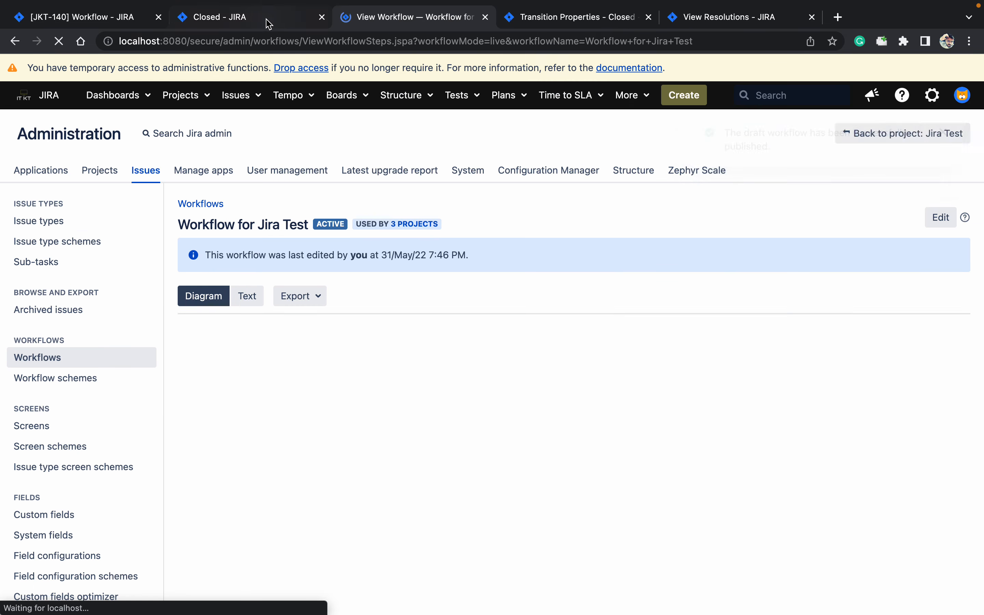
- Cancel the open Closed dialog, reload JT-9, and restart the Closed transition to check its Resolution choices
{"action": "left_click", "coordinate": [266, 20]}
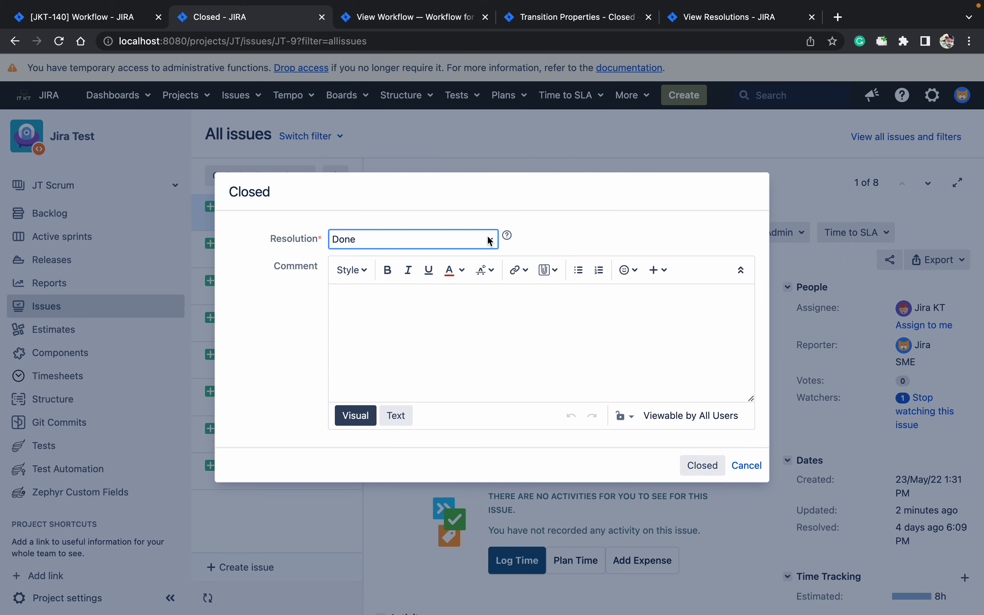
{"action": "left_click", "coordinate": [751, 466]}
{"action": "left_click", "coordinate": [60, 44]}
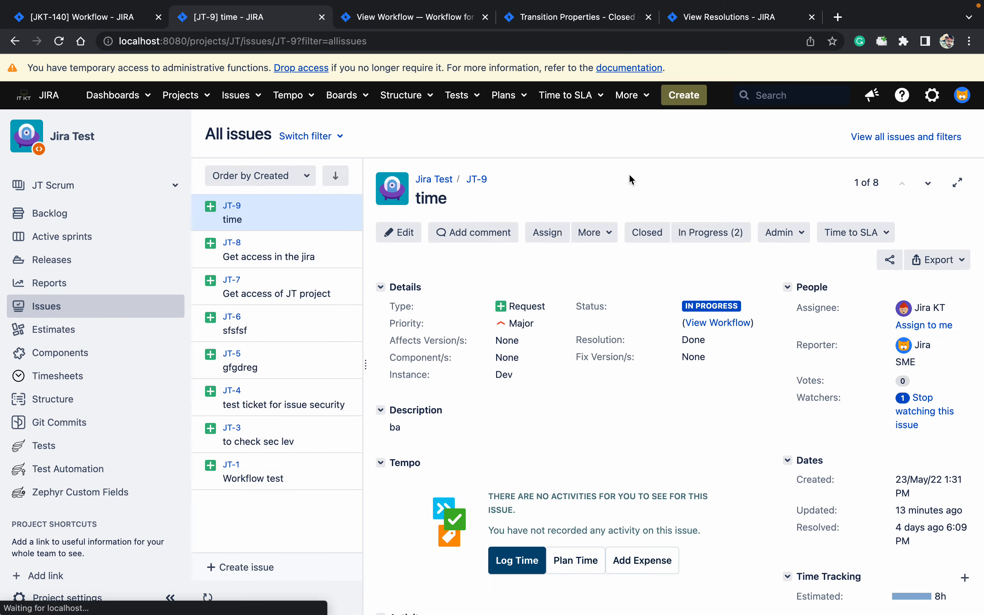
{"action": "left_click", "coordinate": [650, 235]}
{"action": "left_click", "coordinate": [466, 243]}
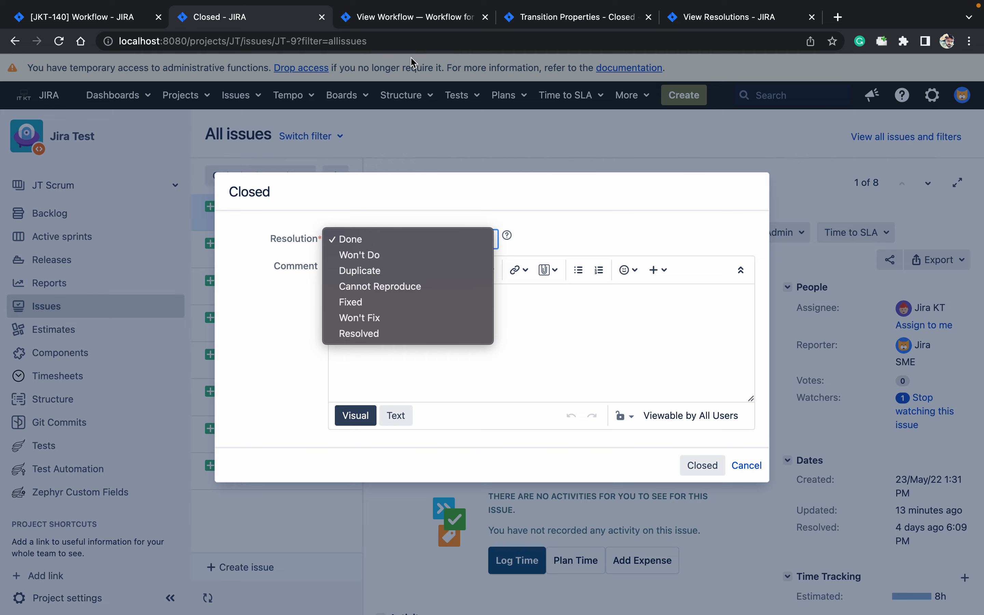
{"action": "left_click", "coordinate": [425, 23]}
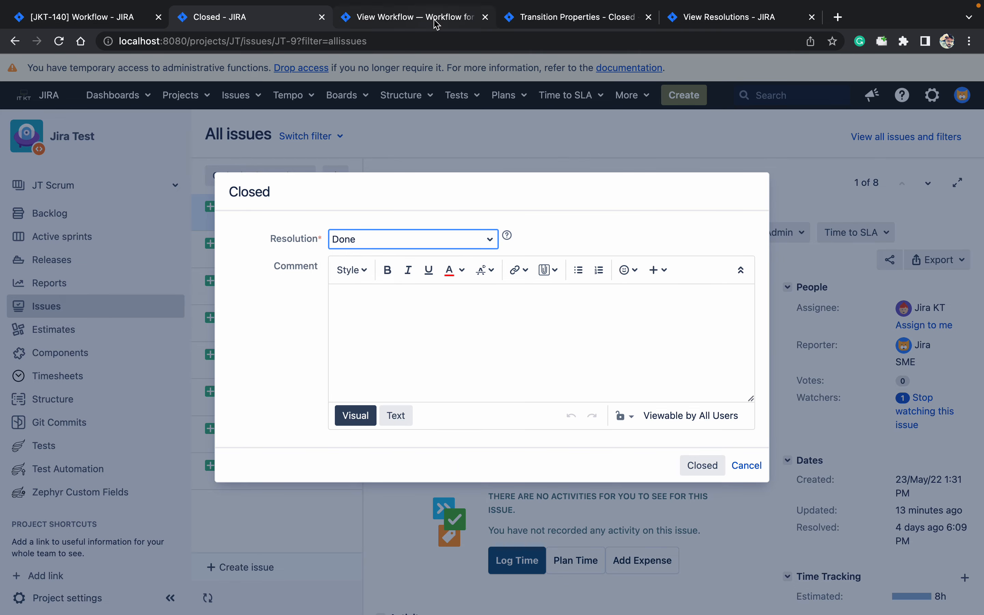
- Search the web in a new tab for "properties in jira workflow" and open the Jira Service Management Cloud Workflow properties article
{"action": "left_click", "coordinate": [426, 28]}
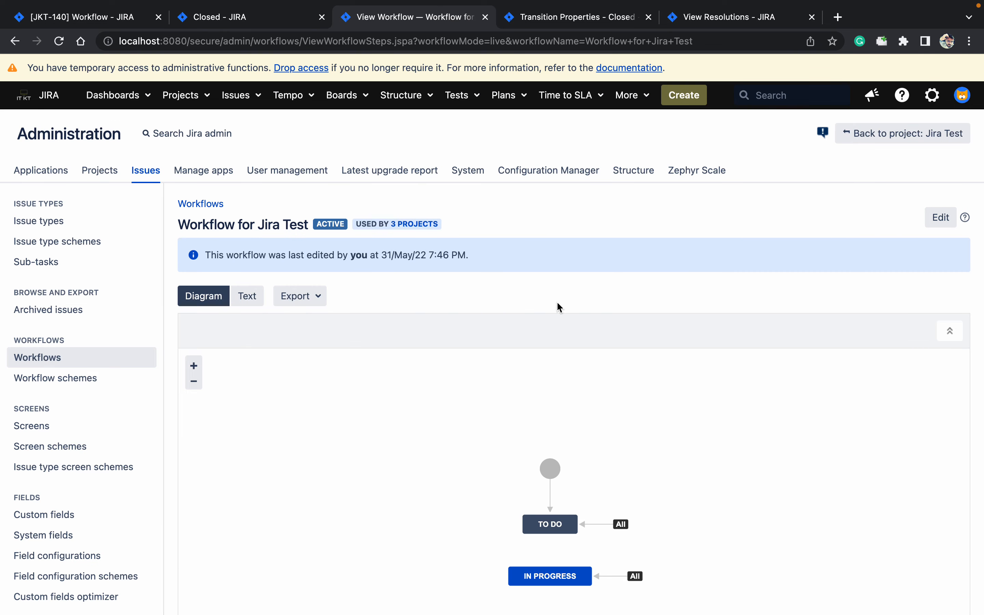
{"action": "left_click", "coordinate": [599, 23]}
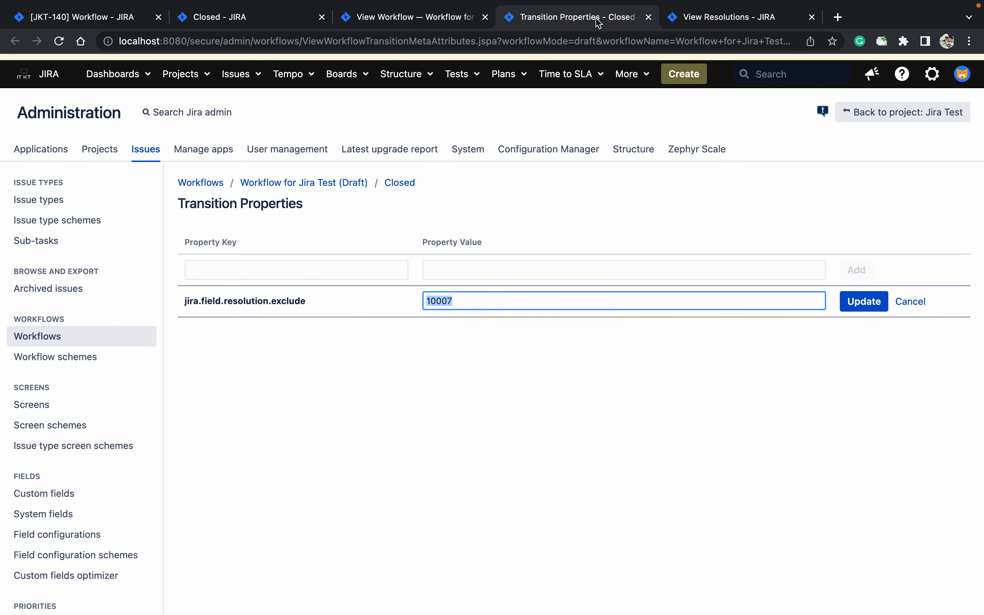
{"action": "left_click", "coordinate": [837, 17]}
{"action": "type", "text": "pr"}
{"action": "key", "text": "Return"}
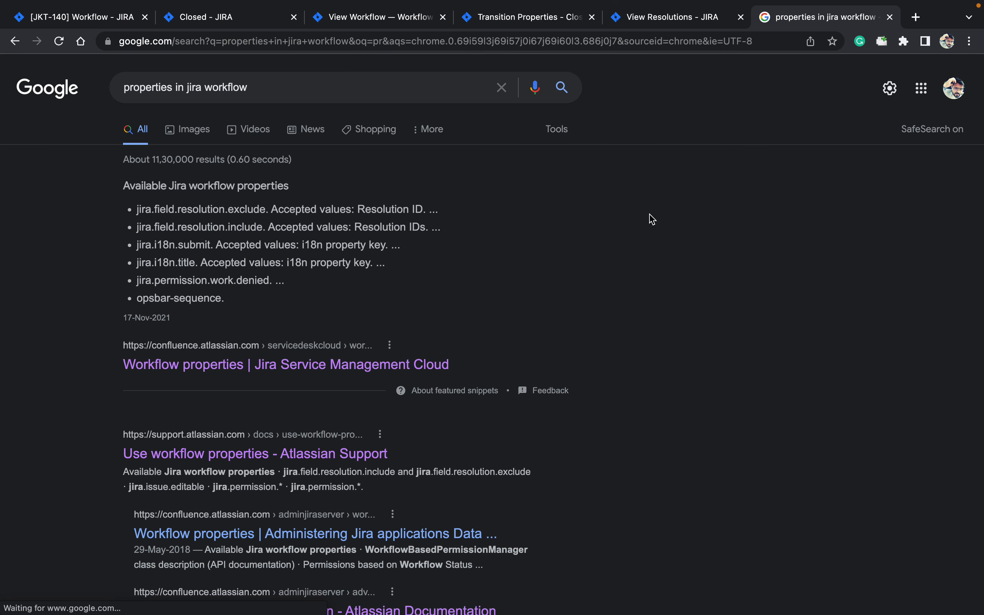
{"action": "left_click", "coordinate": [287, 366]}
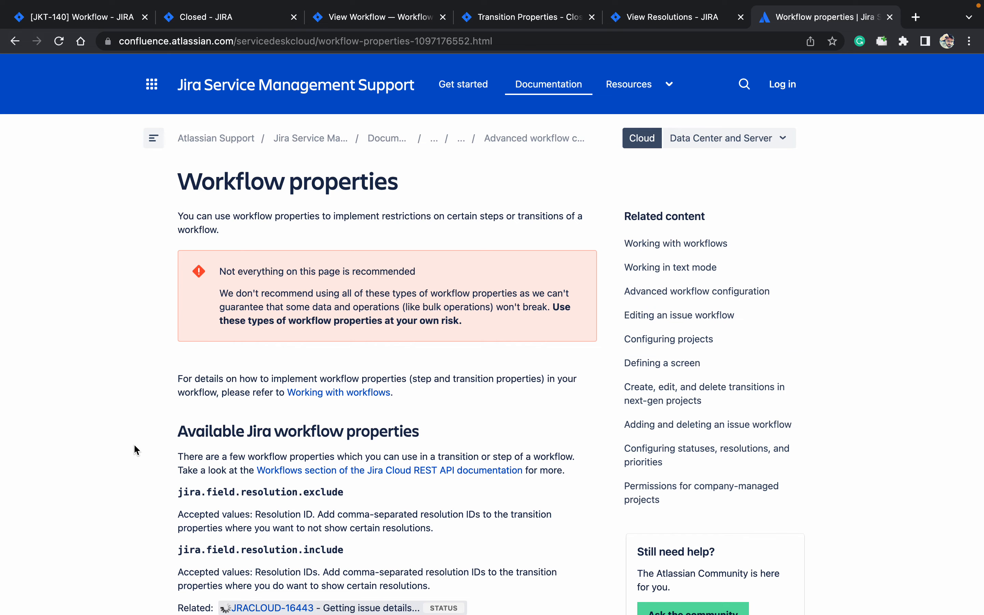
- Read through the article's list of available Jira workflow properties, from jira.field.resolution.exclude down to opsbar-sequence
{"action": "scroll", "coordinate": [136, 450], "scroll_direction": "down", "scroll_amount": 5}
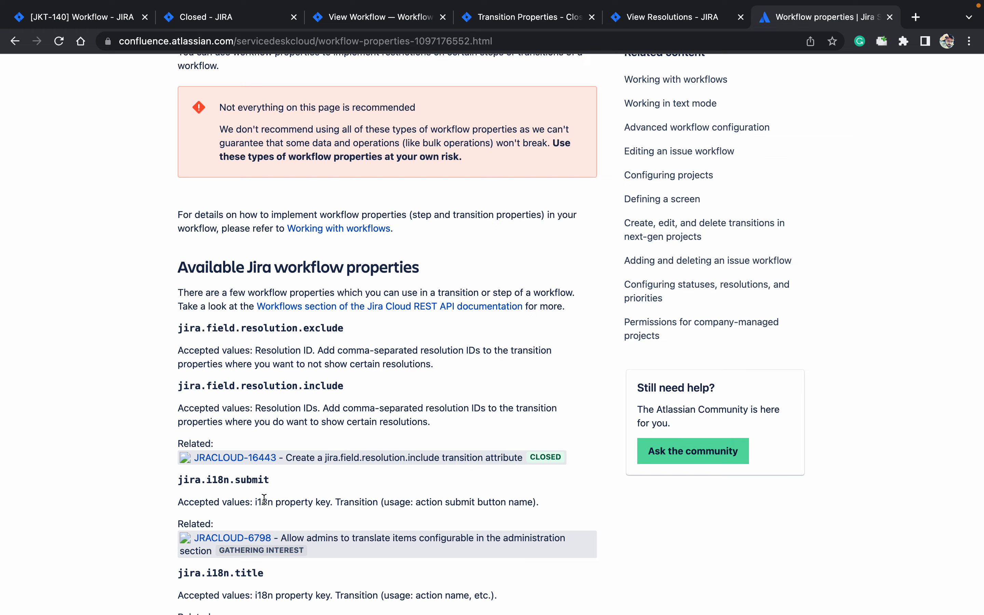
{"action": "scroll", "coordinate": [264, 500], "scroll_direction": "down", "scroll_amount": 5}
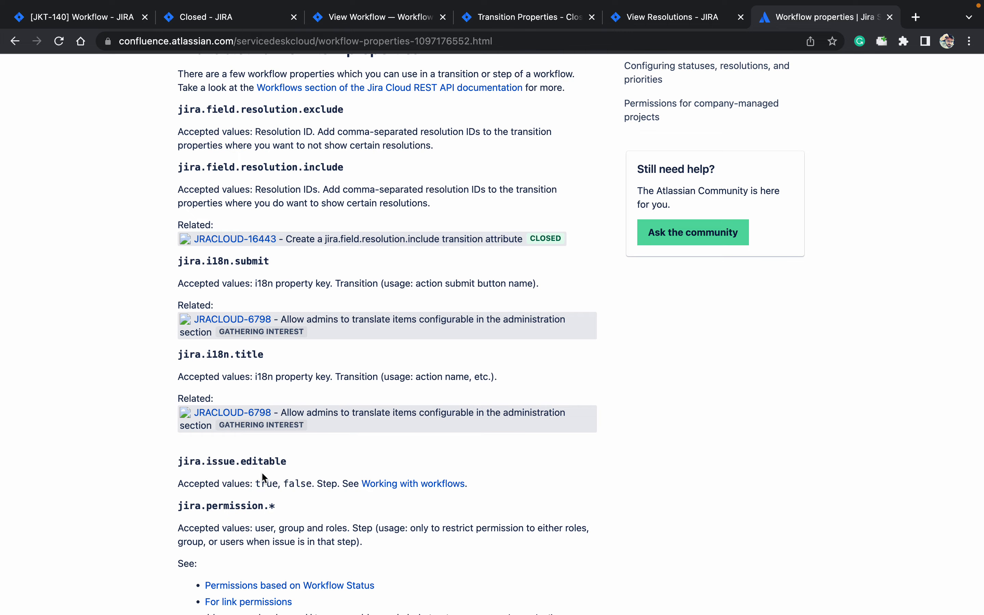
{"action": "scroll", "coordinate": [261, 476], "scroll_direction": "down", "scroll_amount": 3}
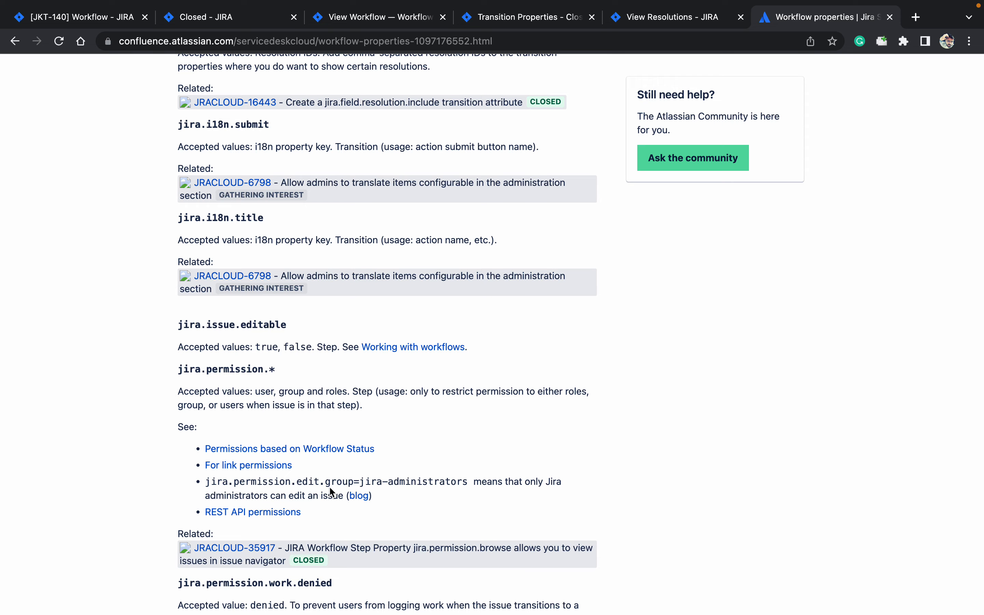
{"action": "scroll", "coordinate": [593, 476], "scroll_direction": "down", "scroll_amount": 5}
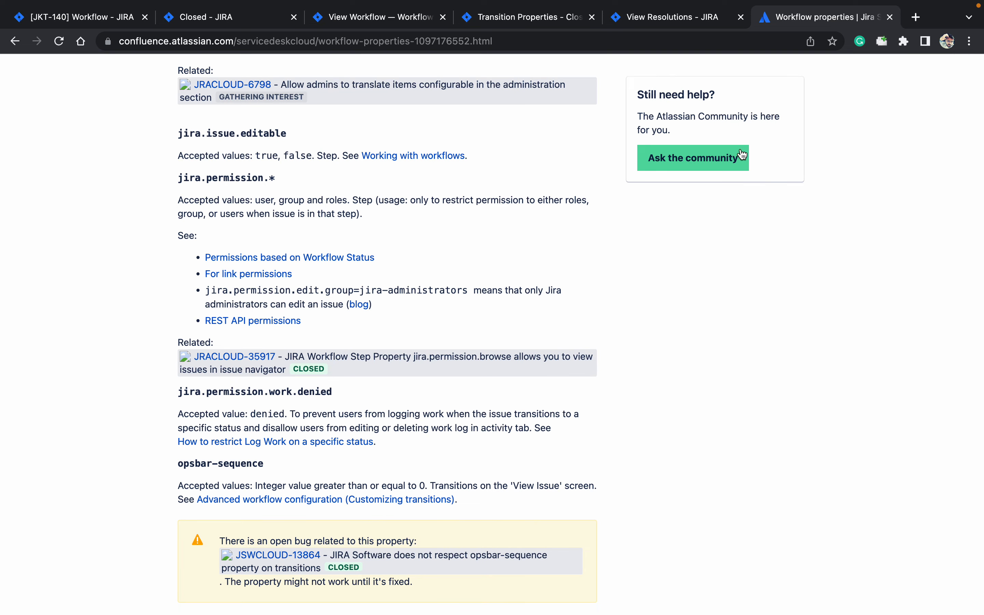
- Go back to the published Workflow for Jira Test, open it for editing, and bring the Closed status into view in the diagram
{"action": "left_click", "coordinate": [678, 18]}
{"action": "left_click", "coordinate": [531, 25]}
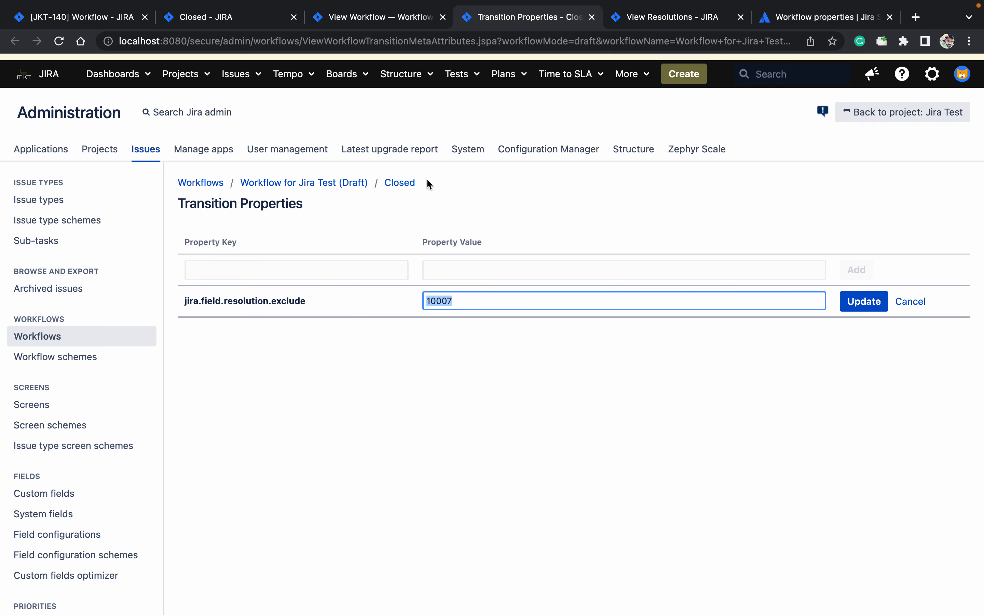
{"action": "left_click", "coordinate": [406, 29]}
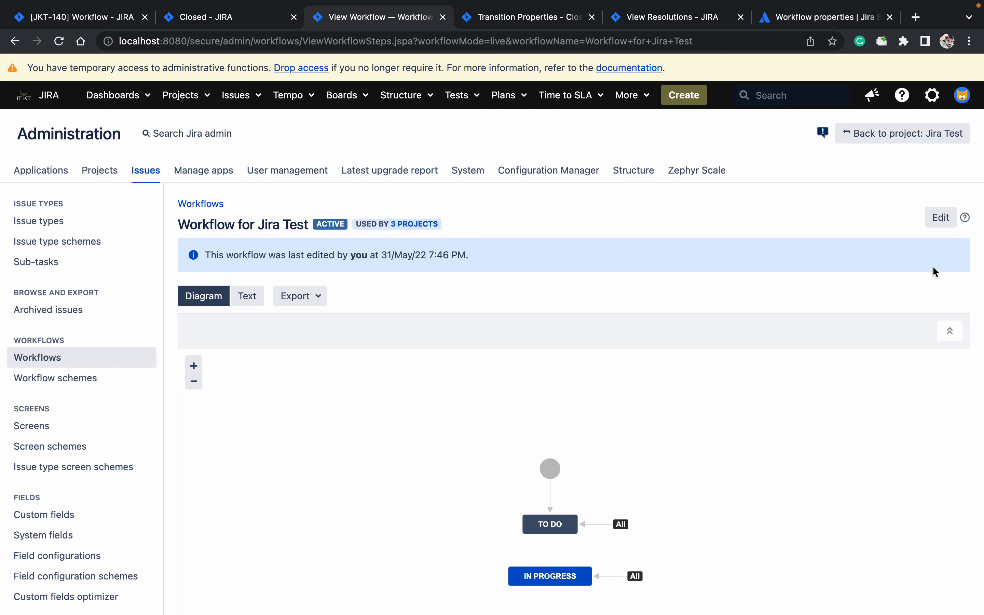
{"action": "scroll", "coordinate": [895, 217], "scroll_direction": "down", "scroll_amount": 3}
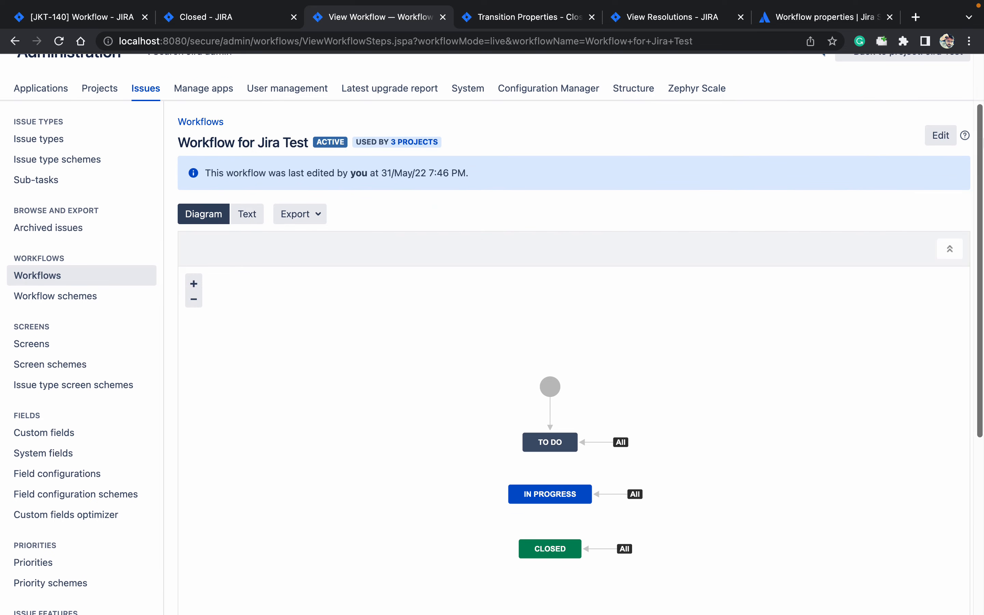
{"action": "left_click", "coordinate": [942, 135]}
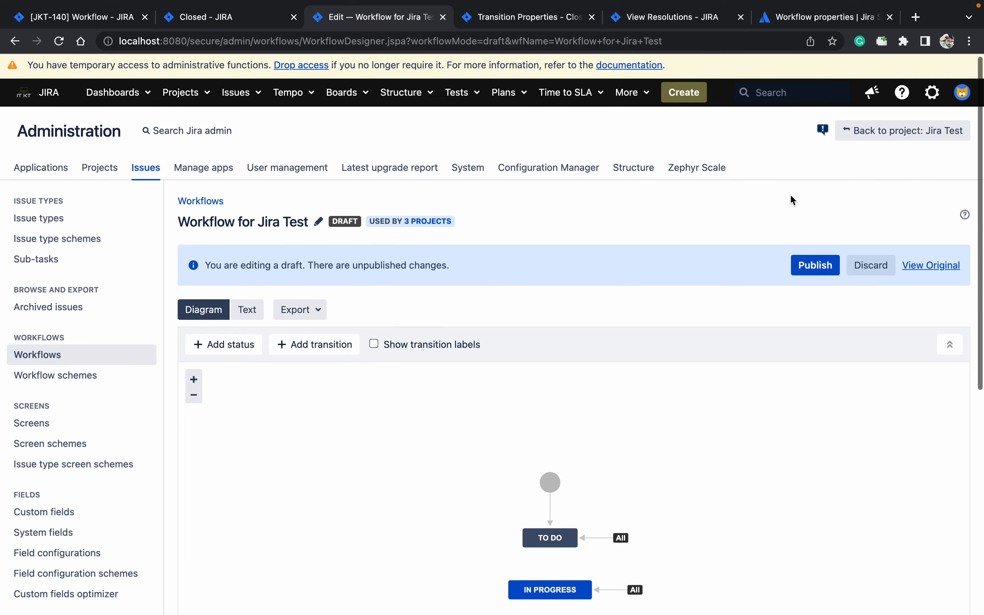
{"action": "scroll", "coordinate": [791, 193], "scroll_direction": "down", "scroll_amount": 5}
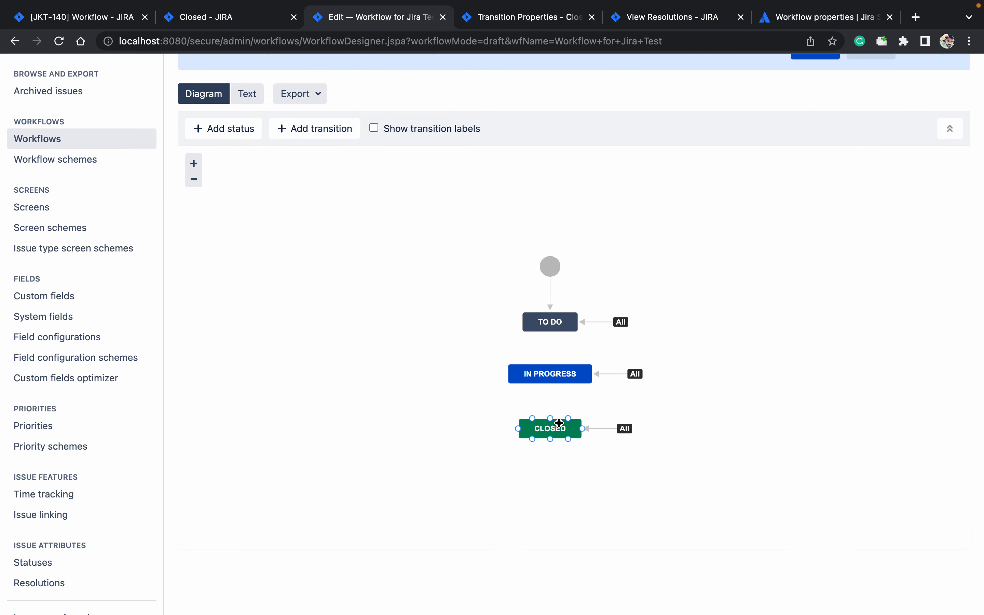
- Draw a transition from Closed to In Progress in the workflow diagram and add it with the name c1
{"action": "left_click_drag", "start_coordinate": [532, 419], "coordinate": [528, 381]}
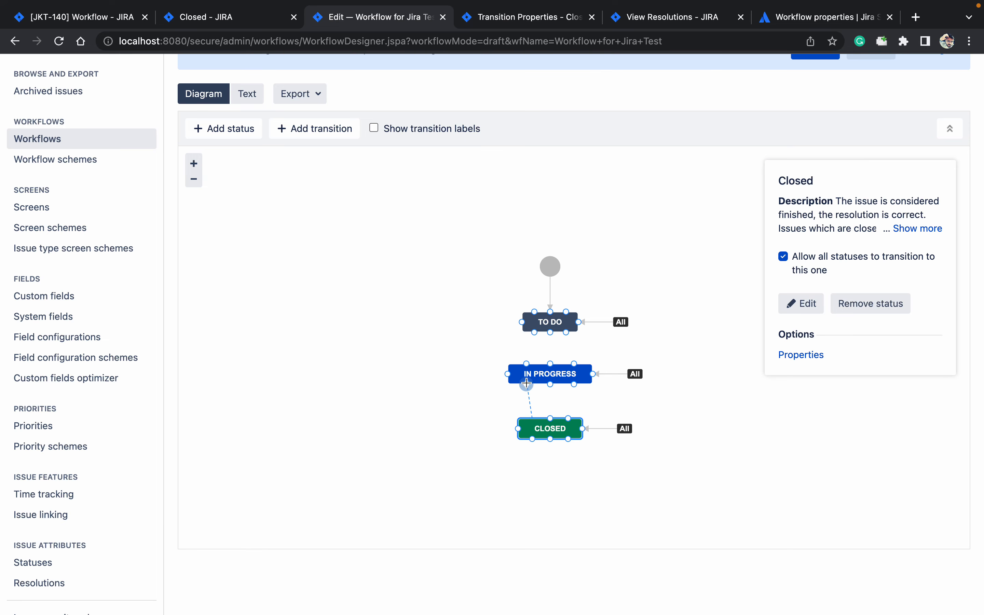
{"action": "left_click", "coordinate": [481, 314]}
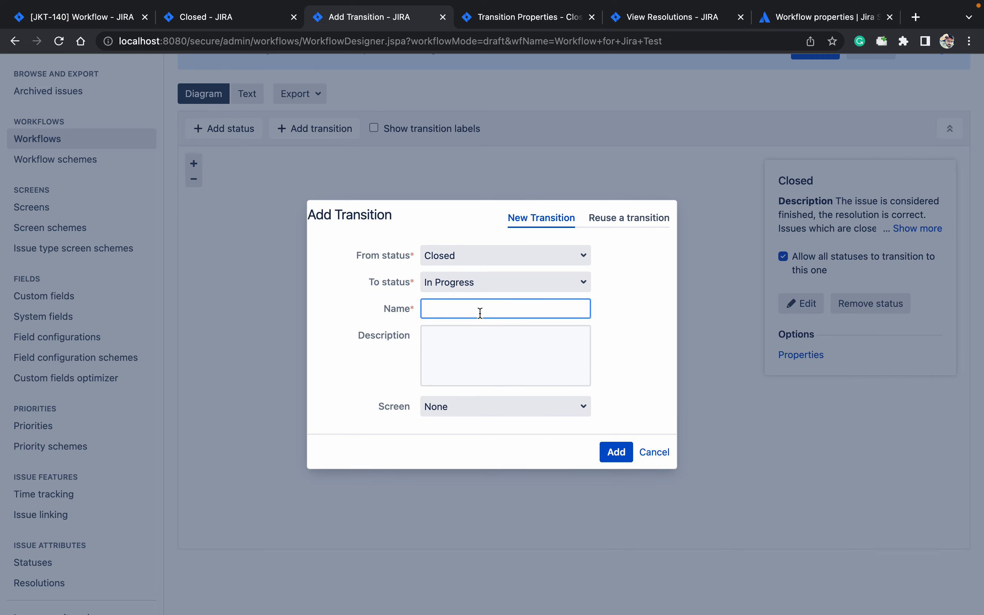
{"action": "type", "text": "c1"}
{"action": "left_click", "coordinate": [615, 451]}
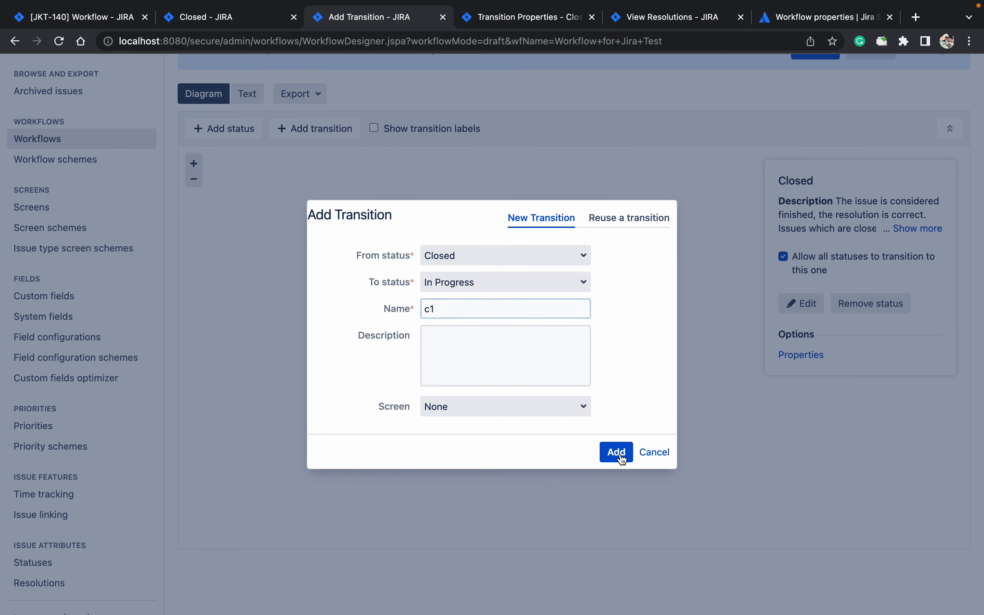
- Add a second transition from Closed to In Progress, named C2, beside c1
{"action": "left_click", "coordinate": [550, 421]}
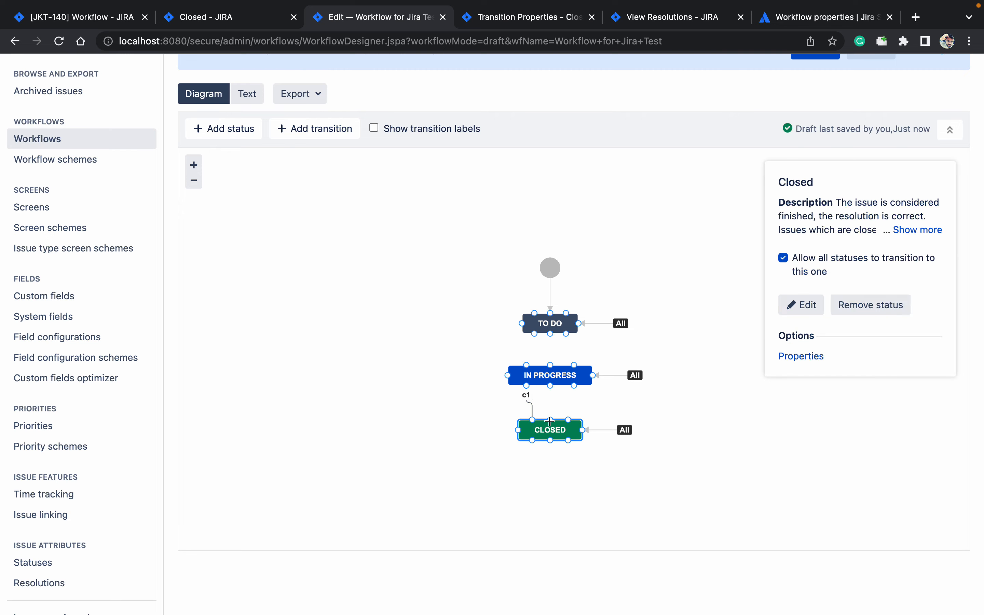
{"action": "left_click", "coordinate": [550, 419]}
{"action": "left_click_drag", "start_coordinate": [550, 419], "coordinate": [548, 381]}
{"action": "left_click", "coordinate": [434, 307]}
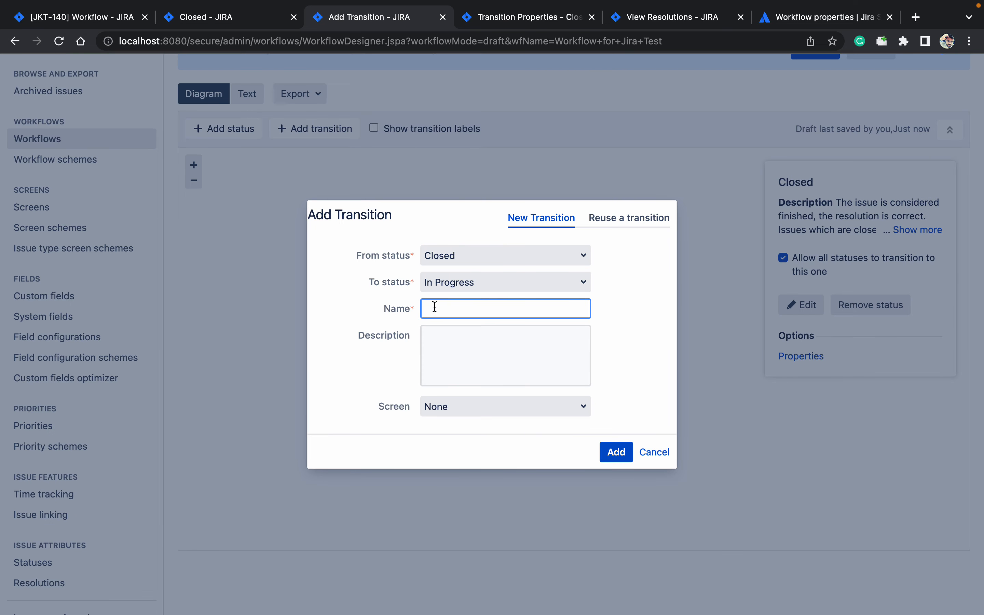
{"action": "type", "text": "C2"}
{"action": "left_click", "coordinate": [616, 451]}
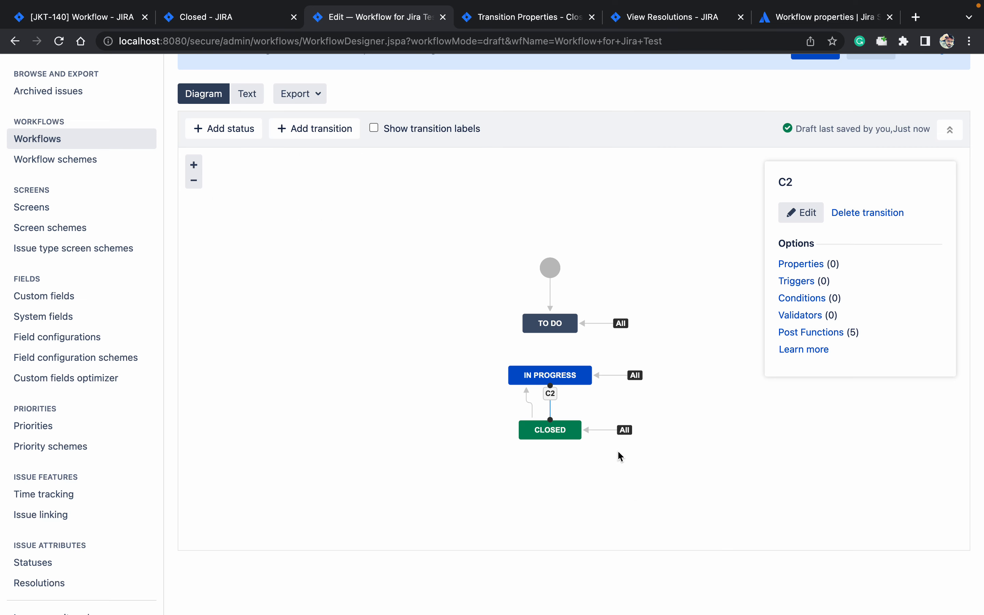
- Add a third transition from Closed to In Progress, named C3
{"action": "left_click", "coordinate": [576, 430]}
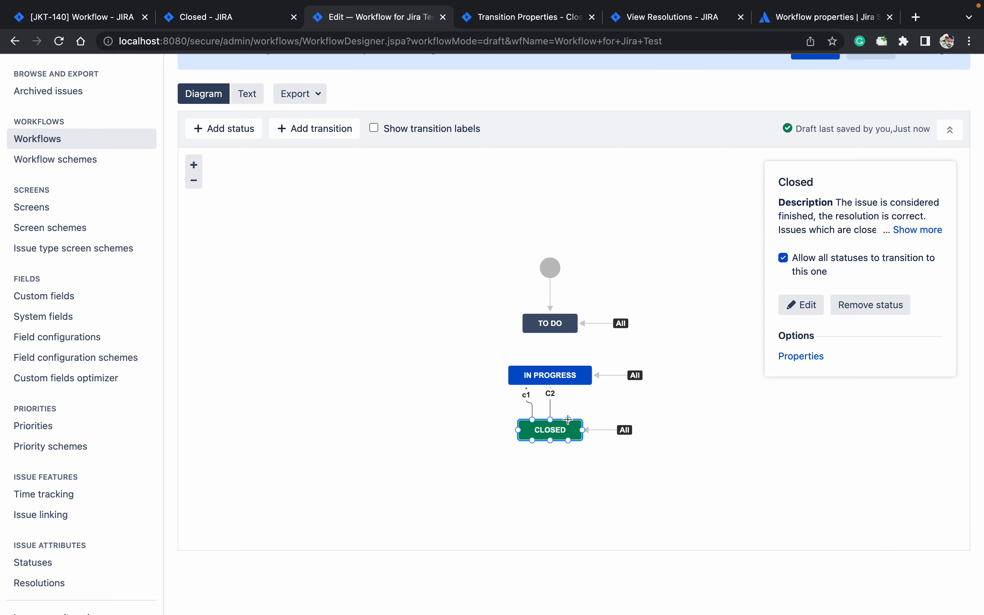
{"action": "left_click_drag", "start_coordinate": [568, 420], "coordinate": [568, 382]}
{"action": "left_click", "coordinate": [456, 314]}
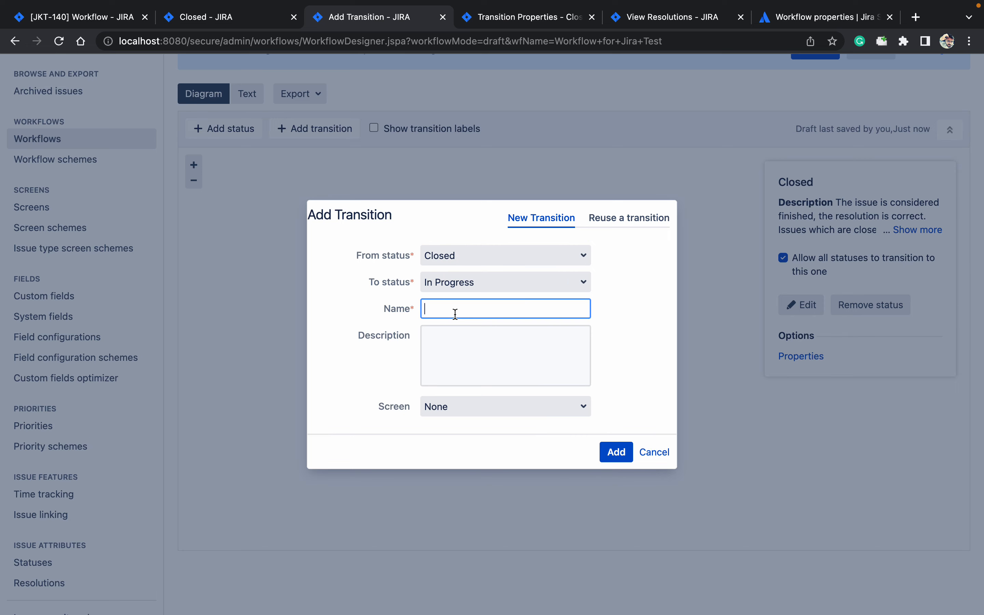
{"action": "type", "text": "C3"}
{"action": "left_click", "coordinate": [617, 453]}
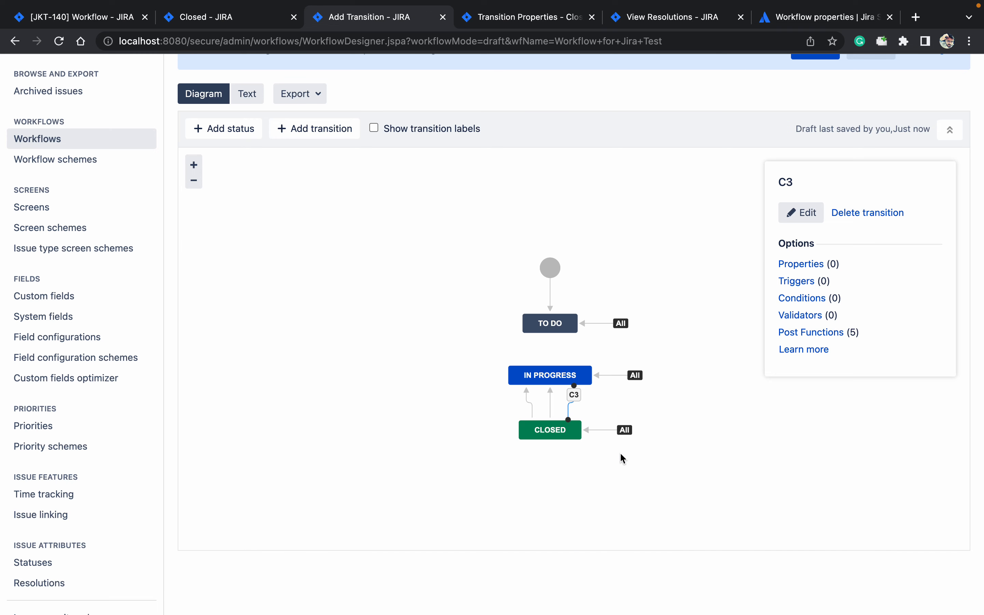
- Publish the draft of Workflow for Jira Test with the three new transitions, without saving a backup copy
{"action": "left_click", "coordinate": [817, 57]}
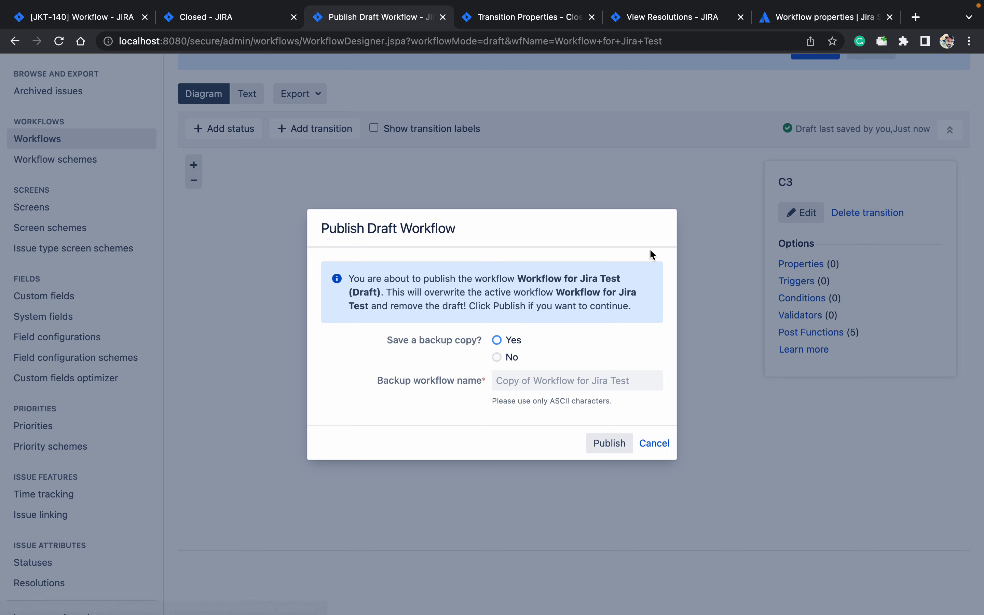
{"action": "left_click", "coordinate": [497, 357]}
{"action": "left_click", "coordinate": [610, 443]}
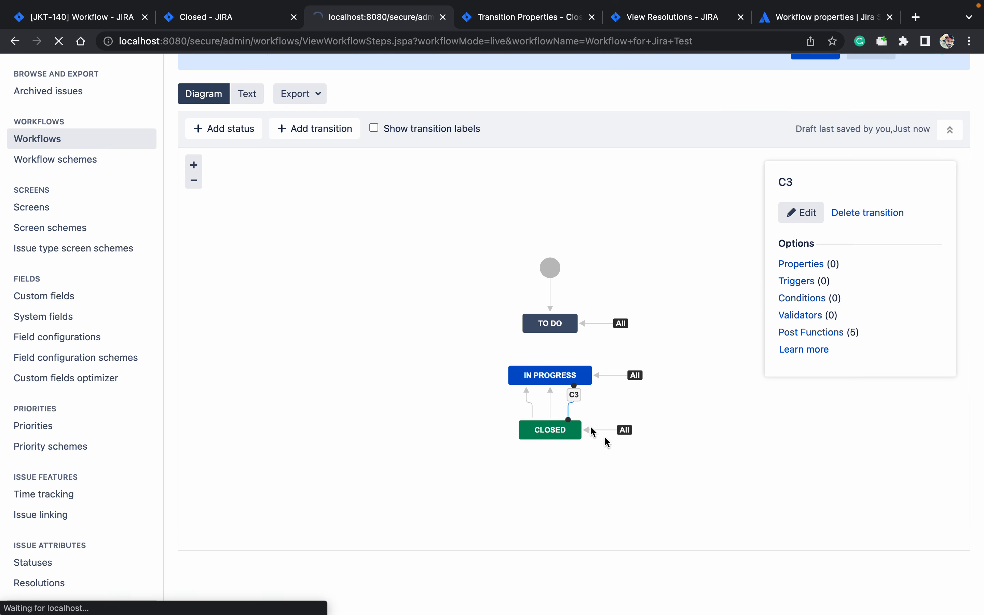
- Complete the Closed transition on JT-9 with resolution Done and list the issue's further workflow transitions
{"action": "left_click", "coordinate": [222, 22]}
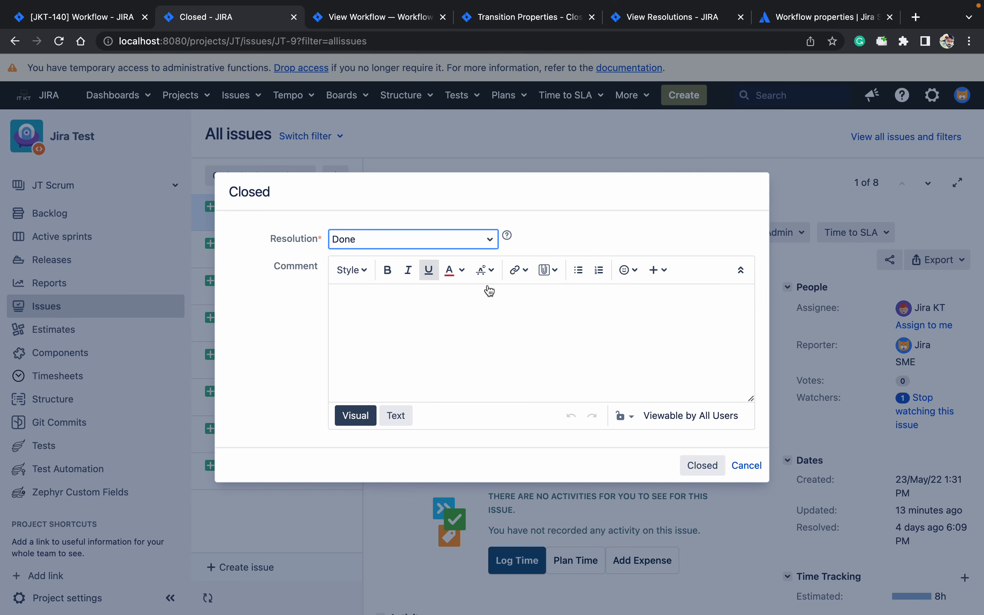
{"action": "left_click", "coordinate": [705, 466]}
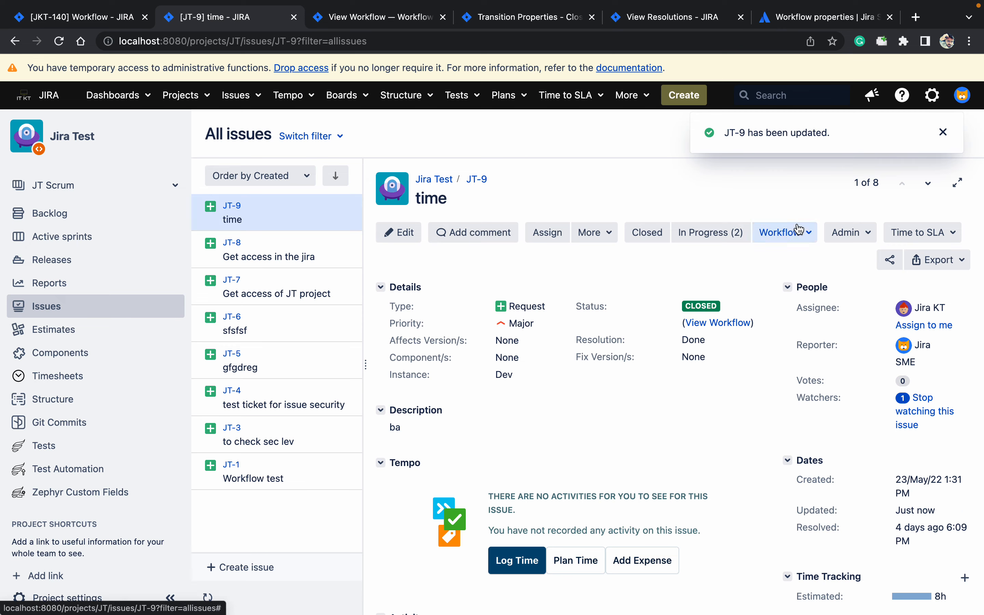
{"action": "left_click", "coordinate": [793, 235]}
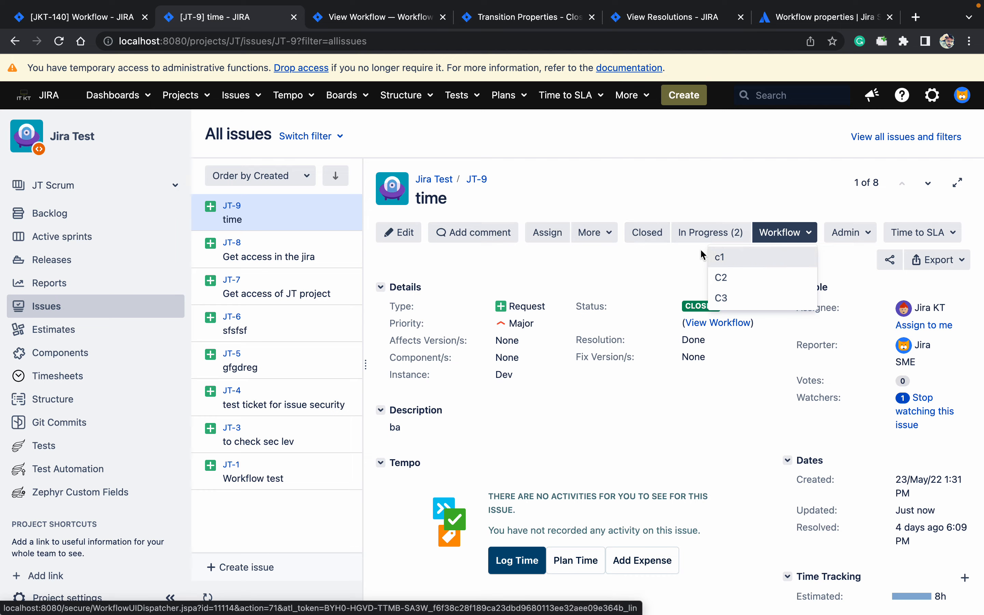
- Copy the opsbar-sequence property key from the Workflow properties article
{"action": "left_click", "coordinate": [776, 21]}
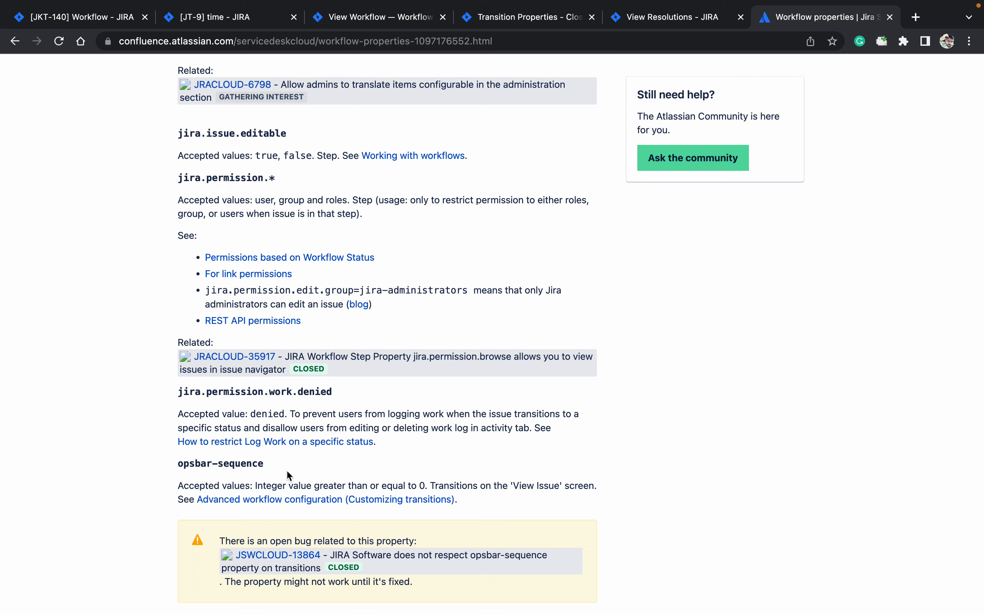
{"action": "left_click_drag", "start_coordinate": [272, 468], "coordinate": [179, 465]}
{"action": "key", "text": "super+c"}
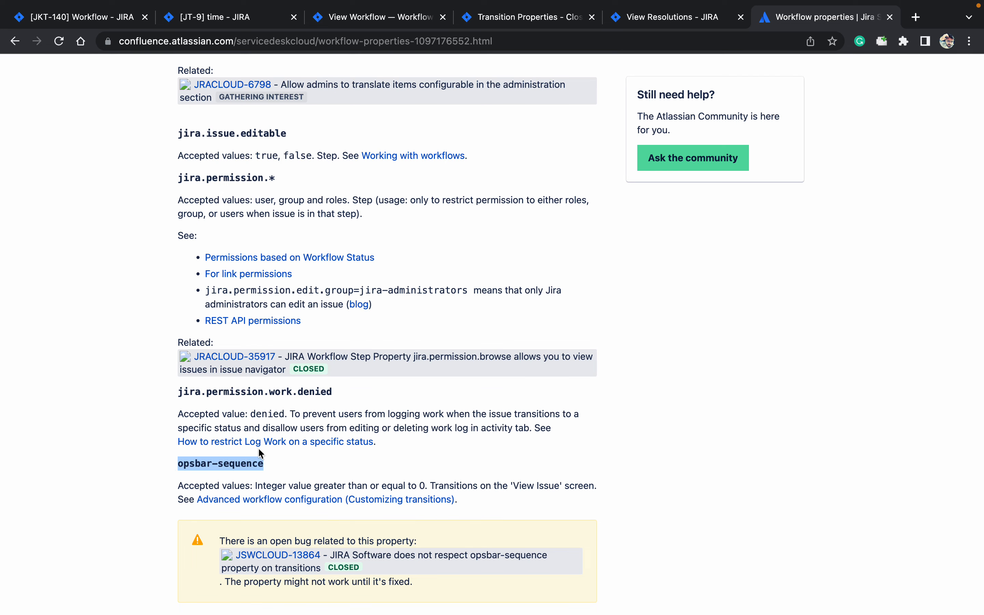
- Return to Workflow for Jira Test, start editing it, and open the properties of transition c1
{"action": "left_click", "coordinate": [528, 20]}
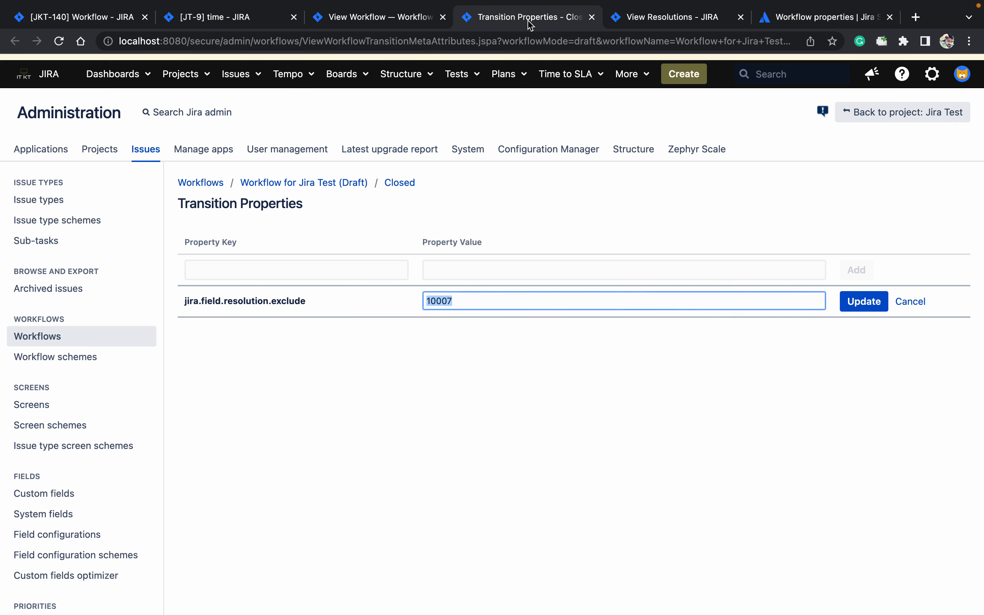
{"action": "left_click", "coordinate": [406, 22]}
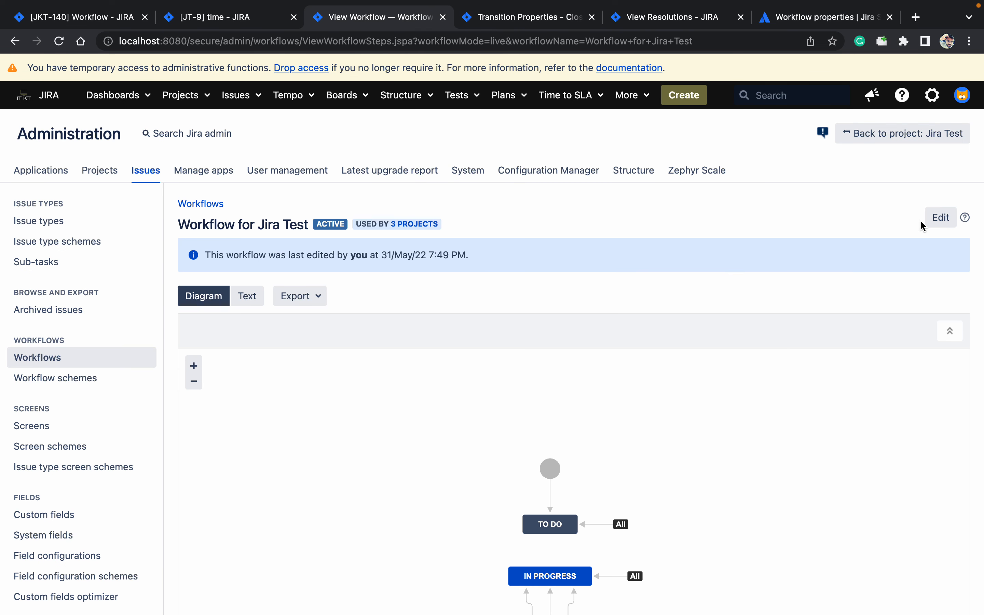
{"action": "left_click", "coordinate": [941, 220]}
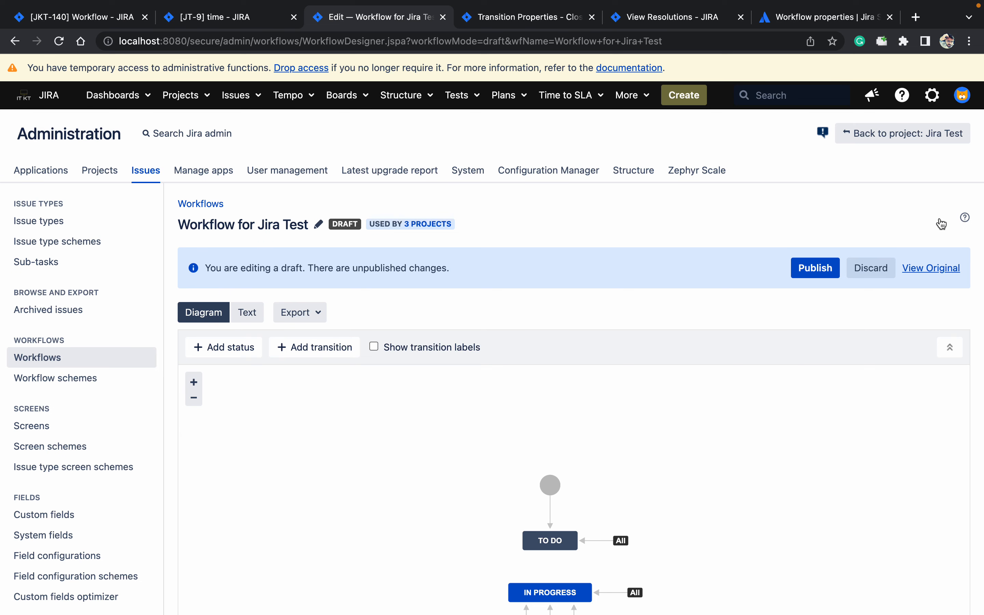
{"action": "scroll", "coordinate": [789, 162], "scroll_direction": "down", "scroll_amount": 5}
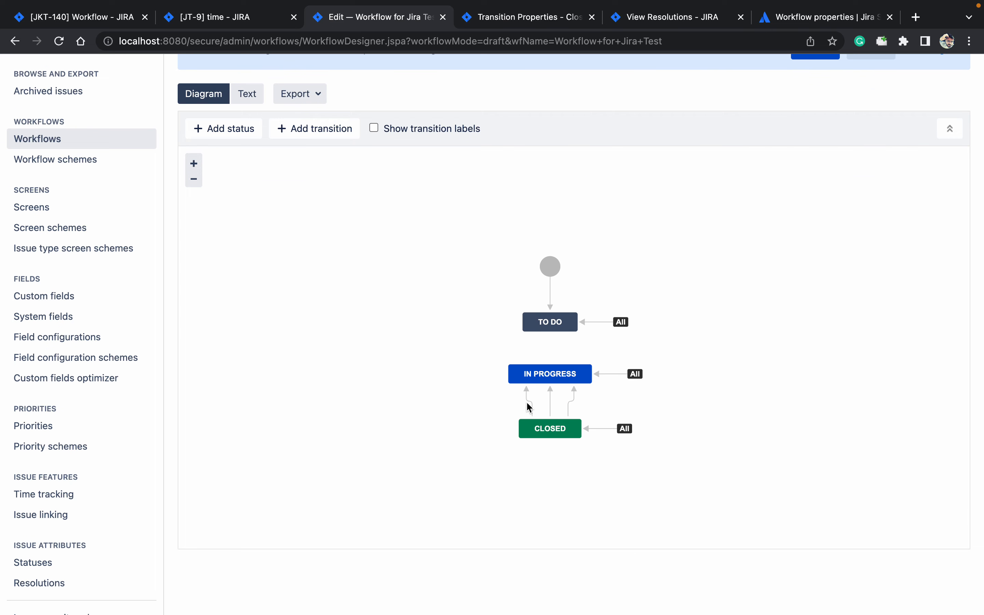
{"action": "left_click", "coordinate": [531, 404]}
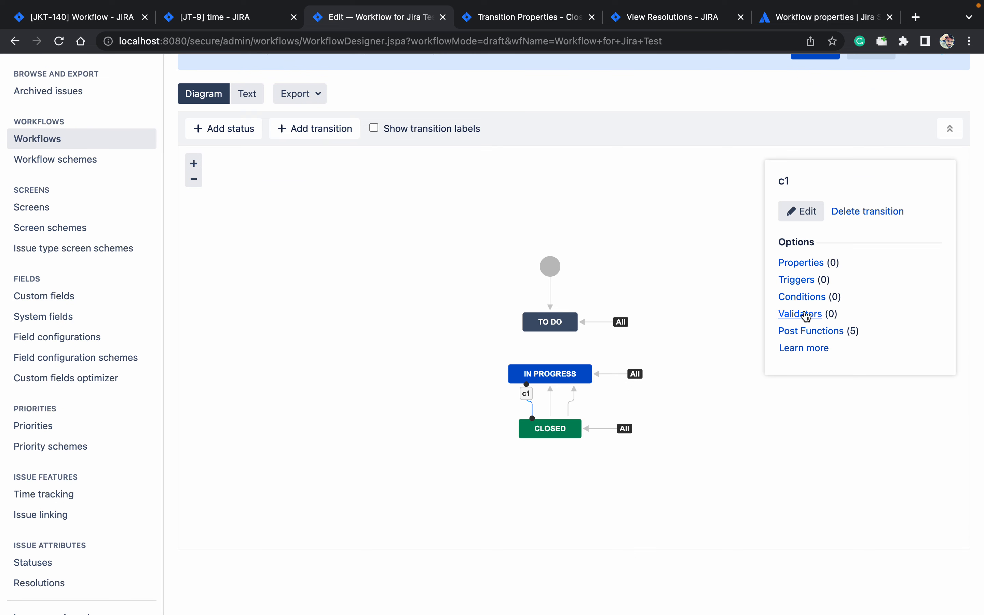
{"action": "left_click", "coordinate": [802, 263]}
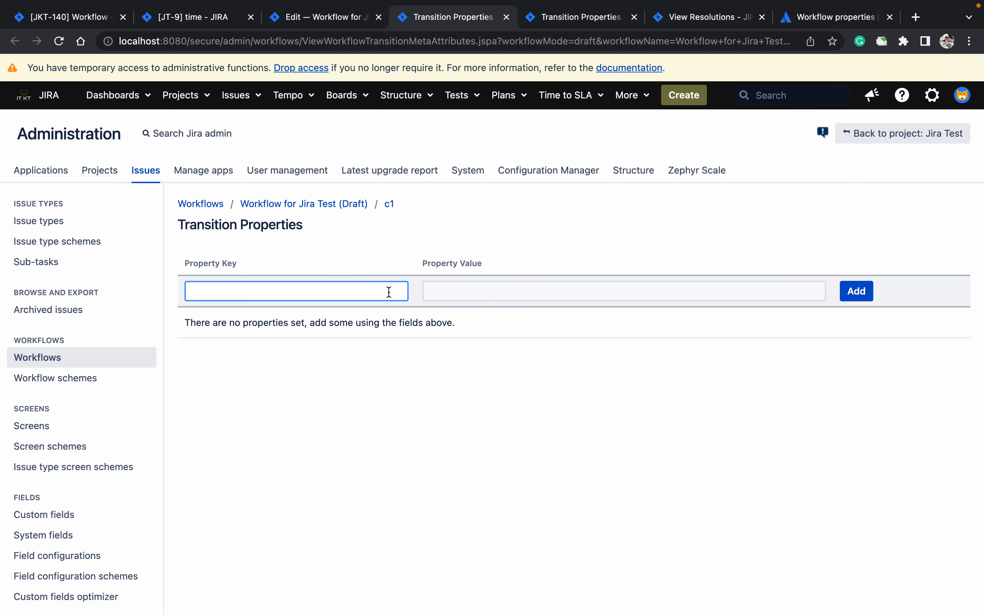
- Add the property opsbar-sequence with the value 10 to transition c1
{"action": "key", "text": "super+v"}
{"action": "left_click", "coordinate": [462, 290]}
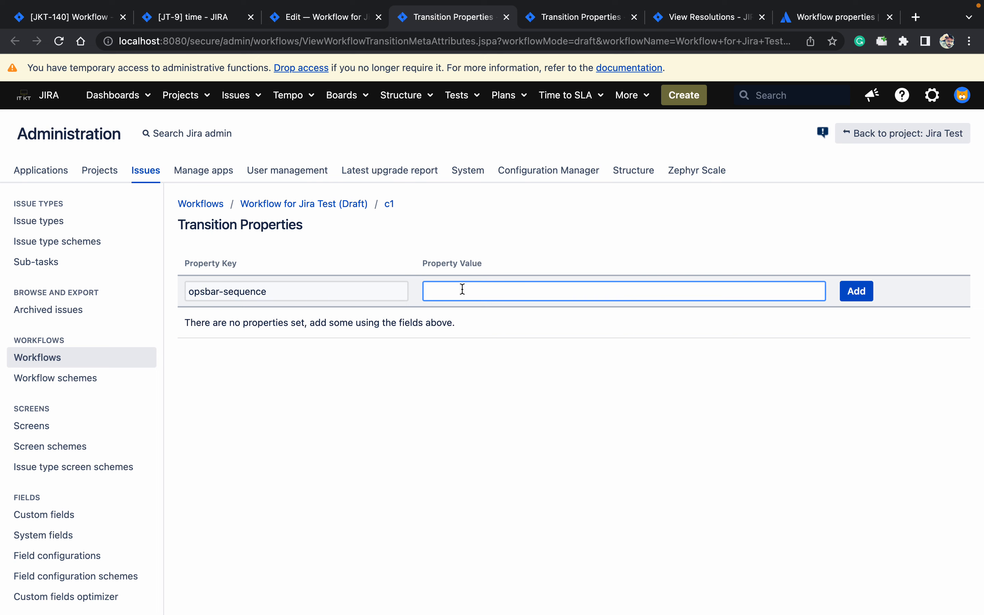
{"action": "type", "text": "10"}
{"action": "left_click", "coordinate": [854, 291]}
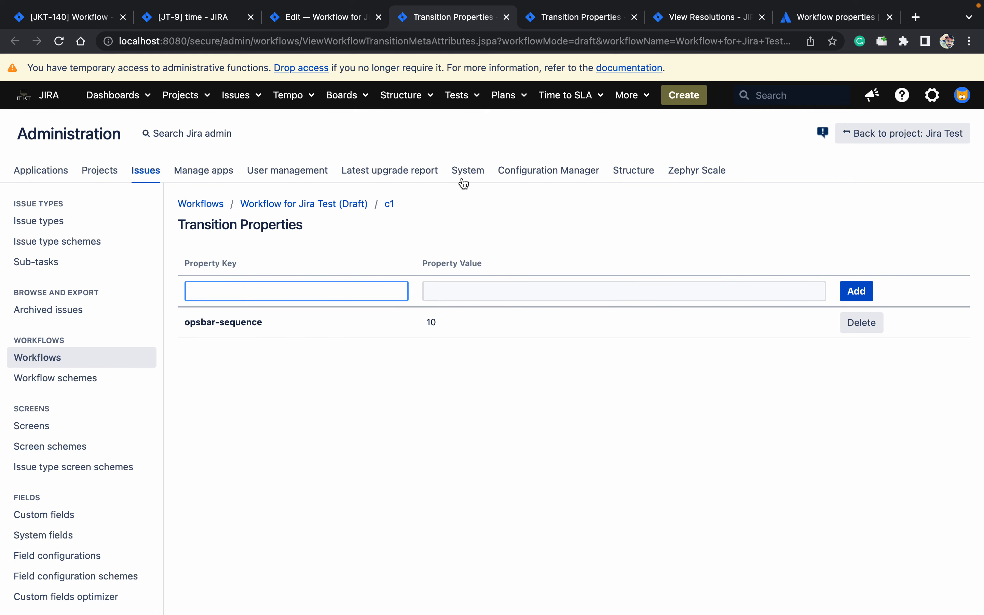
- Go back to the workflow draft and publish the c1 property change without a backup copy
{"action": "left_click", "coordinate": [318, 25]}
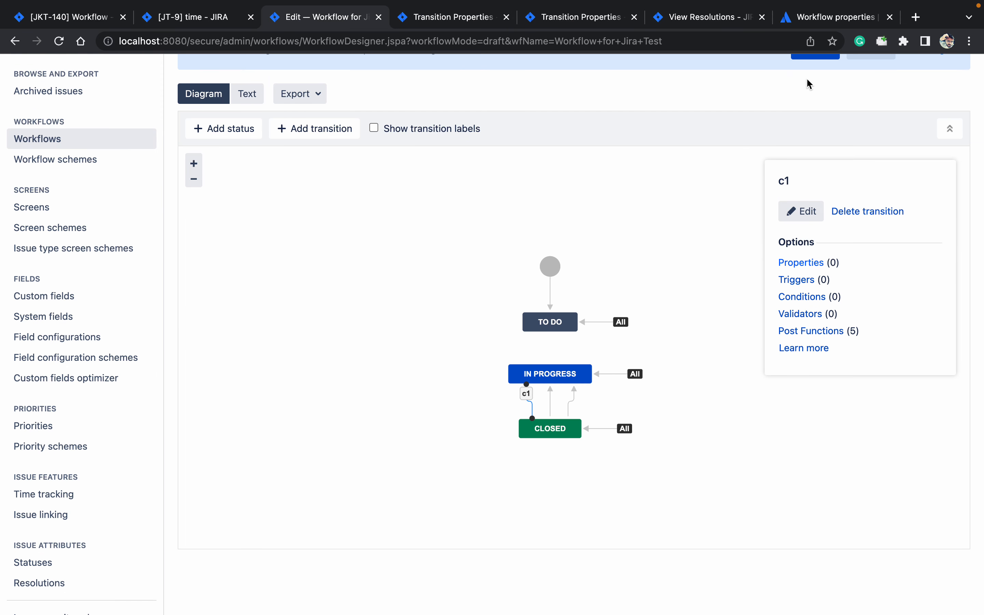
{"action": "left_click", "coordinate": [828, 63]}
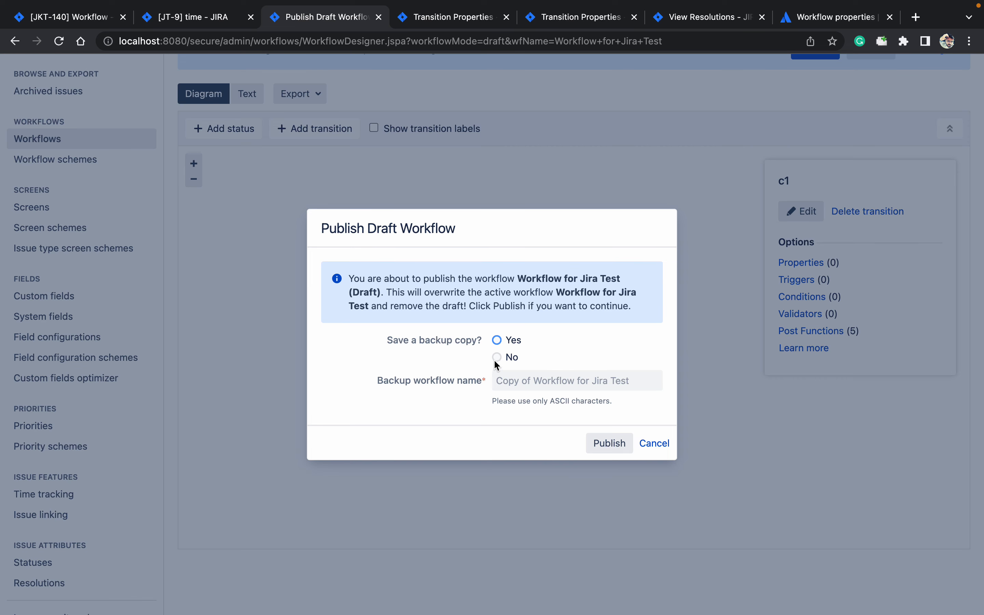
{"action": "left_click", "coordinate": [498, 358]}
{"action": "left_click", "coordinate": [619, 443]}
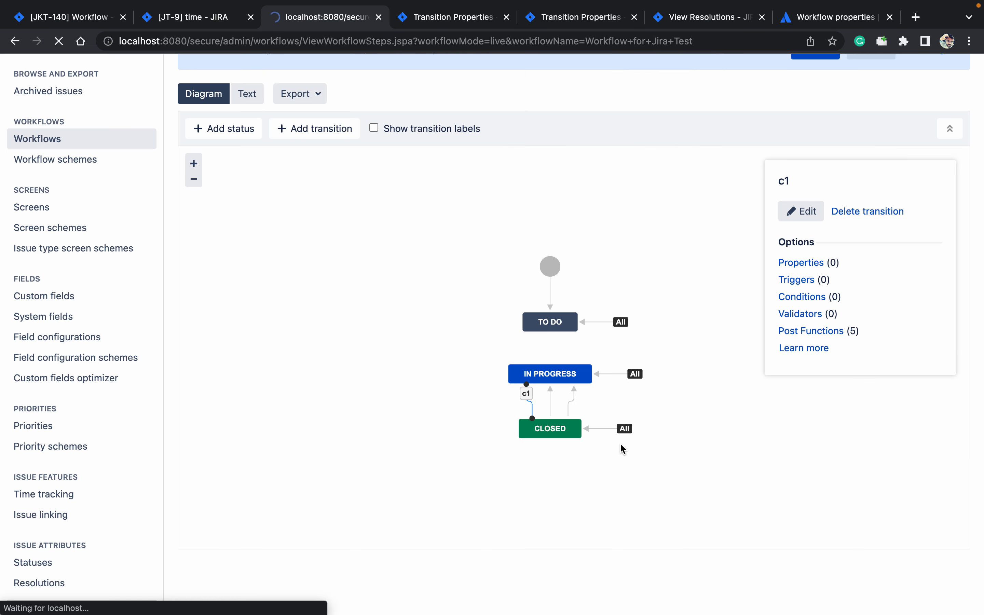
- Reload JT-9 and check the order of its transitions, including those in the Workflow list
{"action": "left_click", "coordinate": [191, 22]}
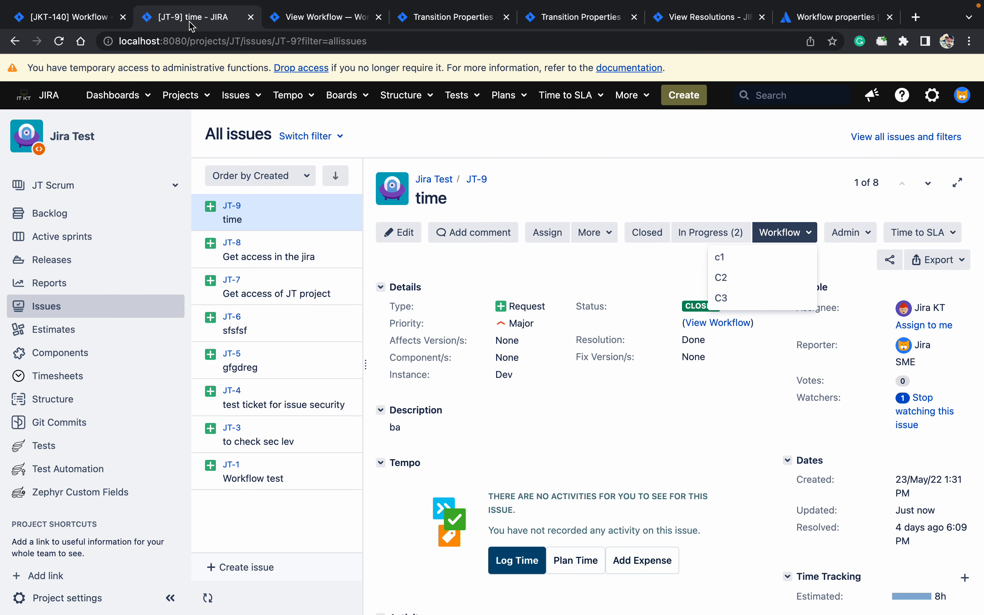
{"action": "left_click", "coordinate": [60, 48]}
{"action": "left_click", "coordinate": [60, 42]}
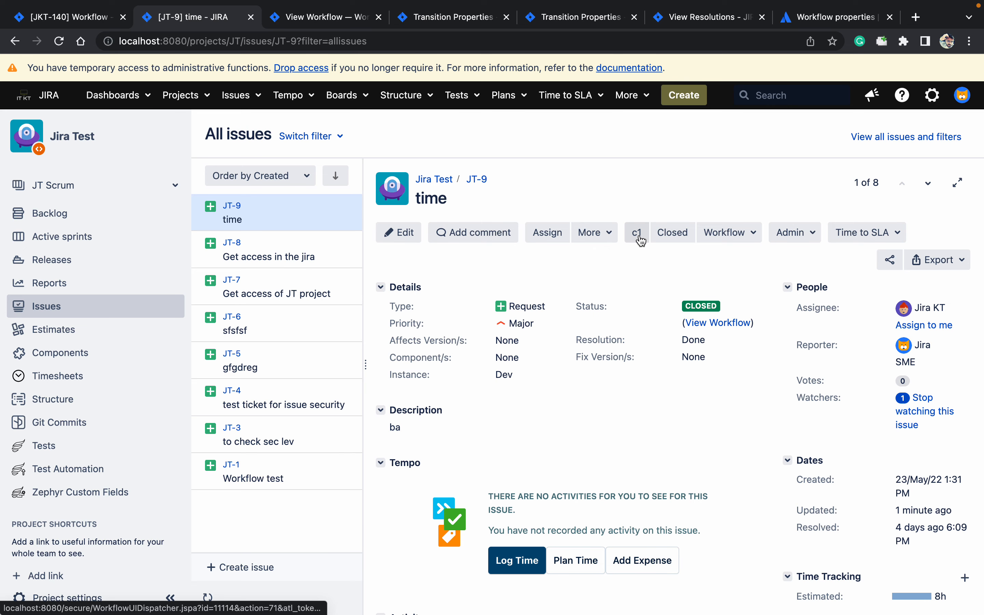
{"action": "left_click", "coordinate": [742, 235]}
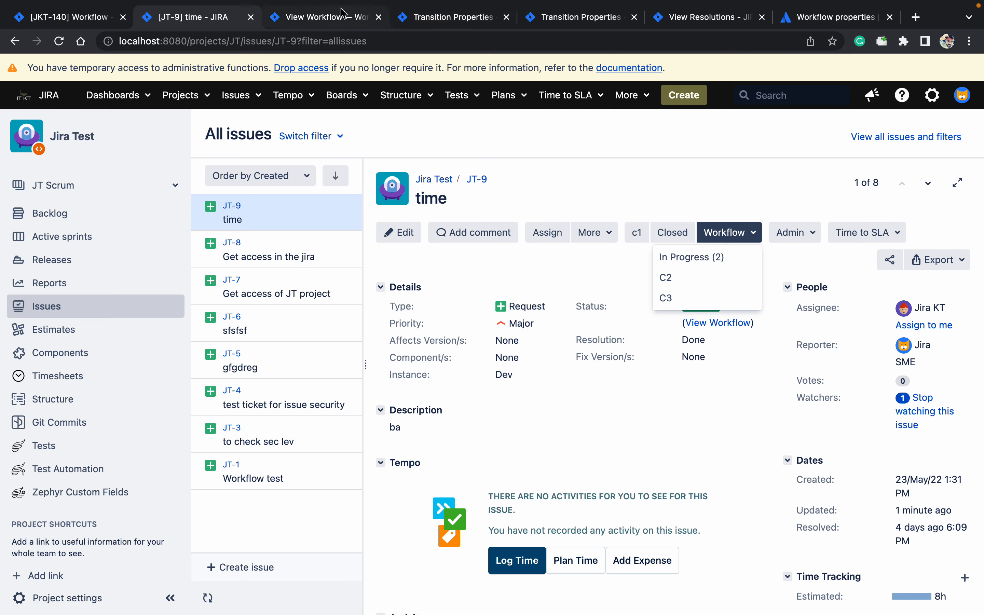
- Open Workflow for Jira Test for editing again and show the triggers of transition C3
{"action": "left_click", "coordinate": [348, 21]}
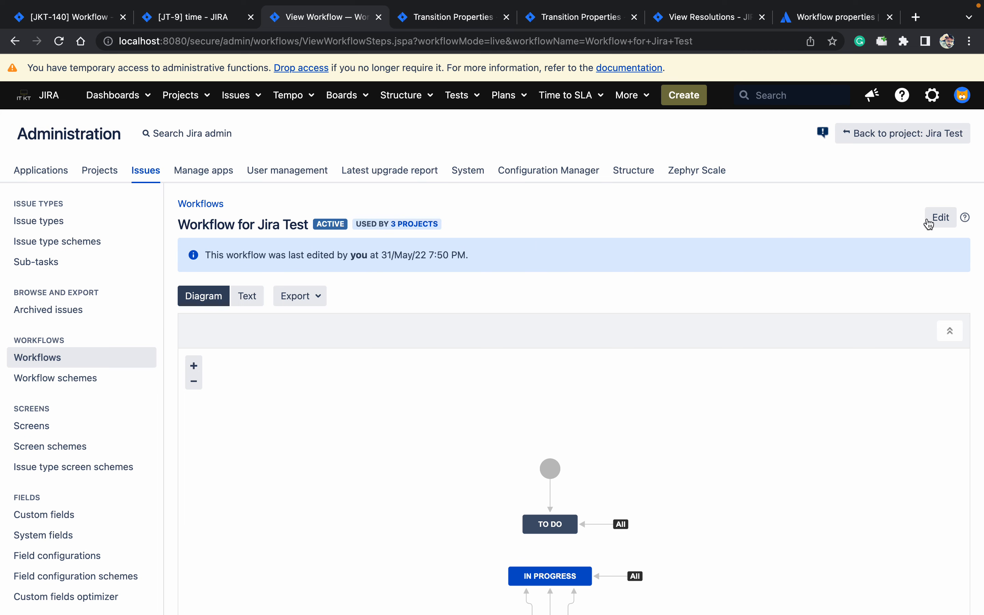
{"action": "left_click", "coordinate": [942, 224]}
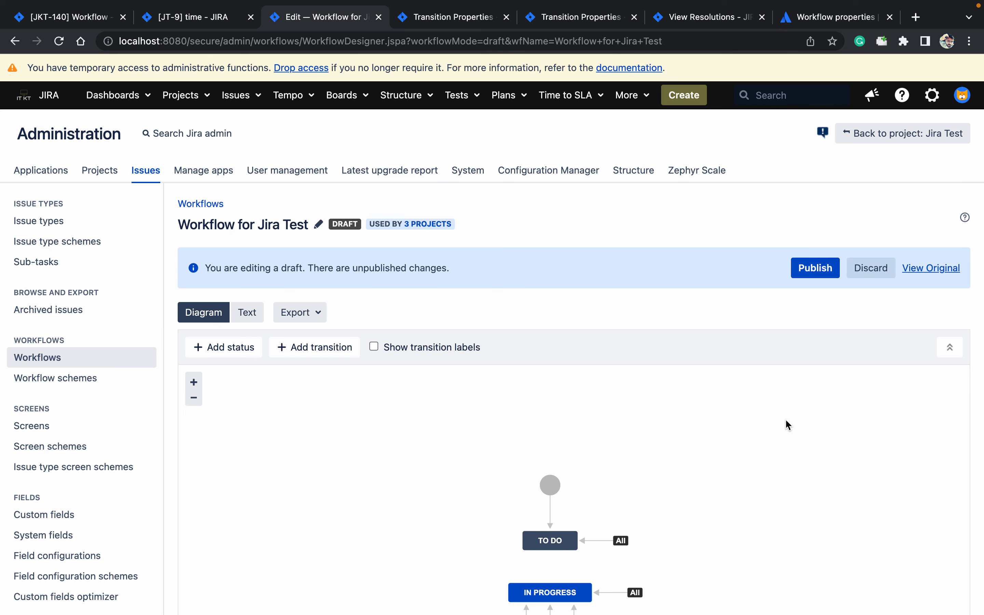
{"action": "scroll", "coordinate": [787, 421], "scroll_direction": "down", "scroll_amount": 5}
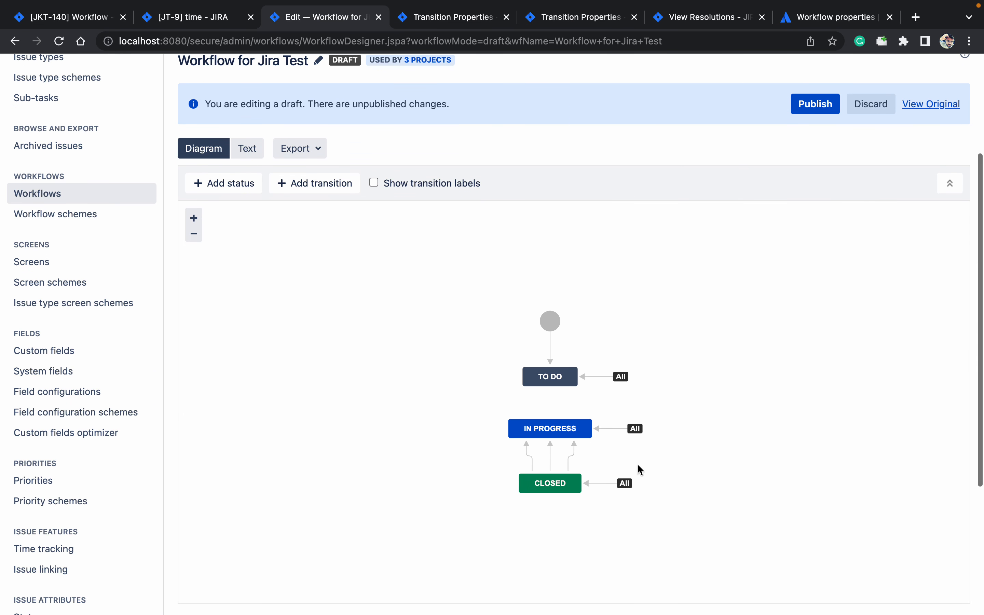
{"action": "left_click", "coordinate": [575, 459]}
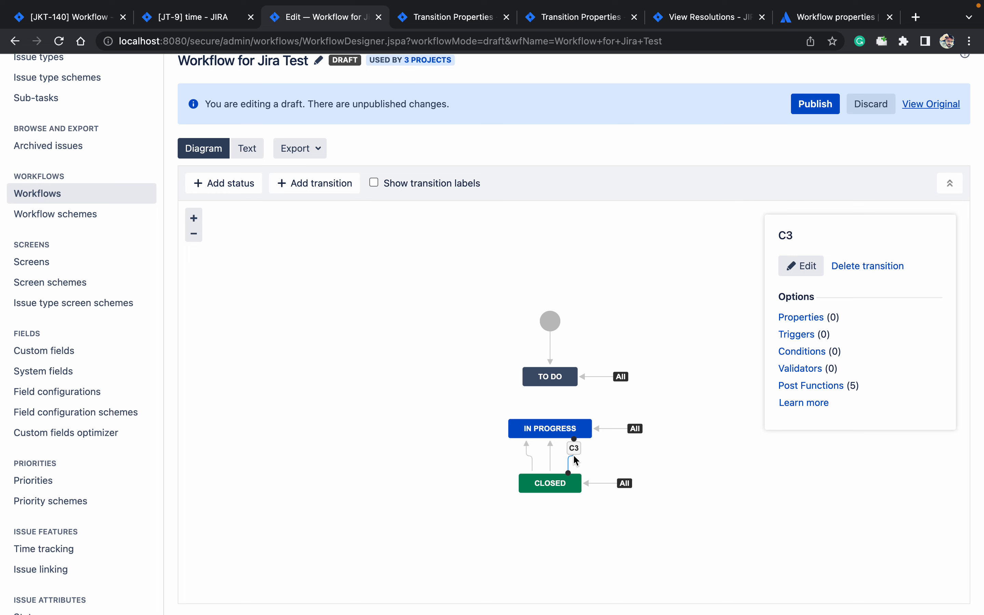
{"action": "left_click", "coordinate": [797, 336]}
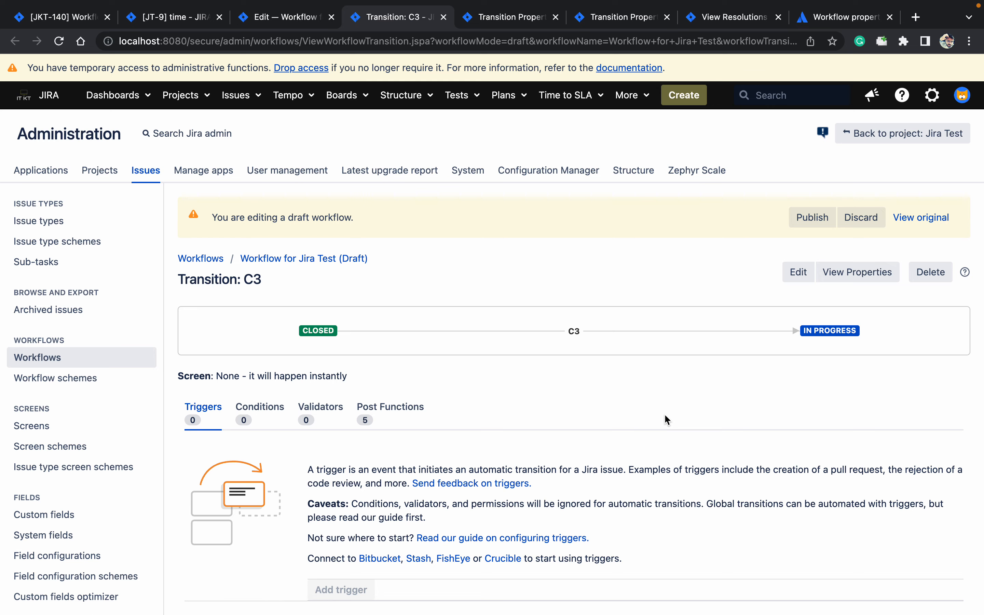
- Read the trigger guidance for transition C3, opening its feedback form and closing it without submitting
{"action": "scroll", "coordinate": [665, 415], "scroll_direction": "down", "scroll_amount": 1}
{"action": "scroll", "coordinate": [665, 414], "scroll_direction": "down", "scroll_amount": 5}
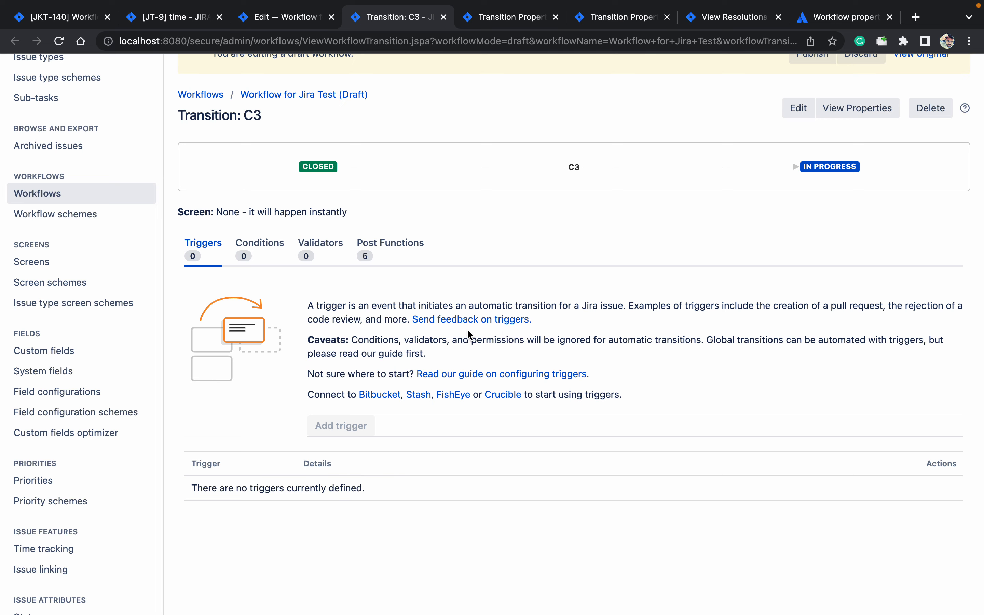
{"action": "left_click", "coordinate": [488, 320]}
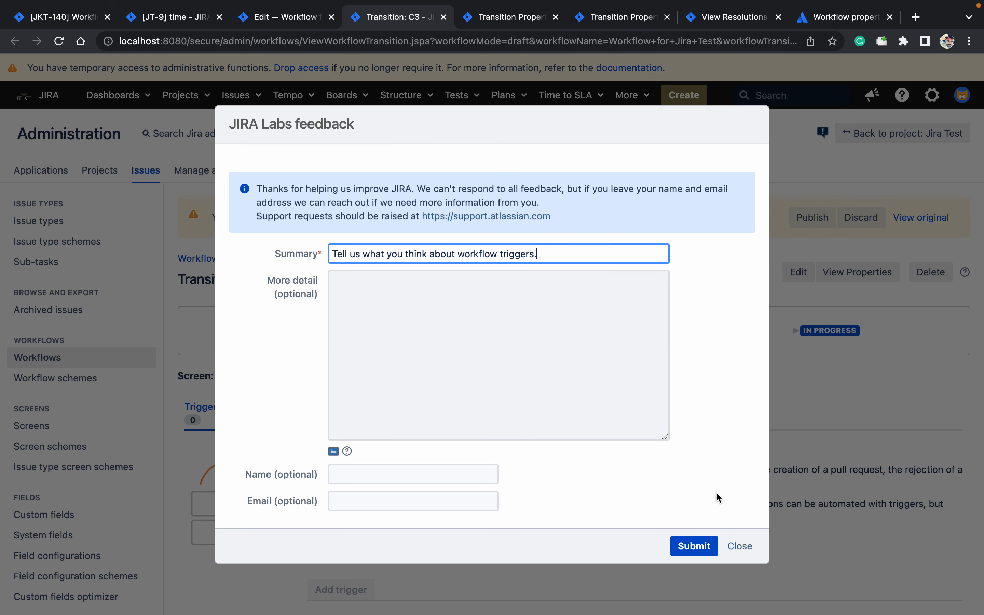
{"action": "left_click", "coordinate": [748, 551]}
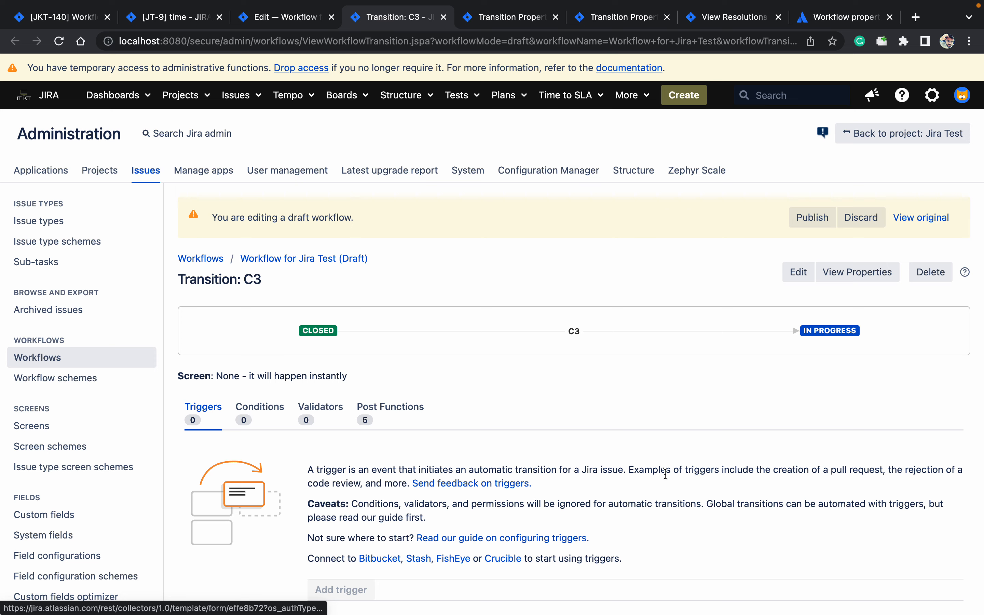
{"action": "scroll", "coordinate": [674, 481], "scroll_direction": "down", "scroll_amount": 5}
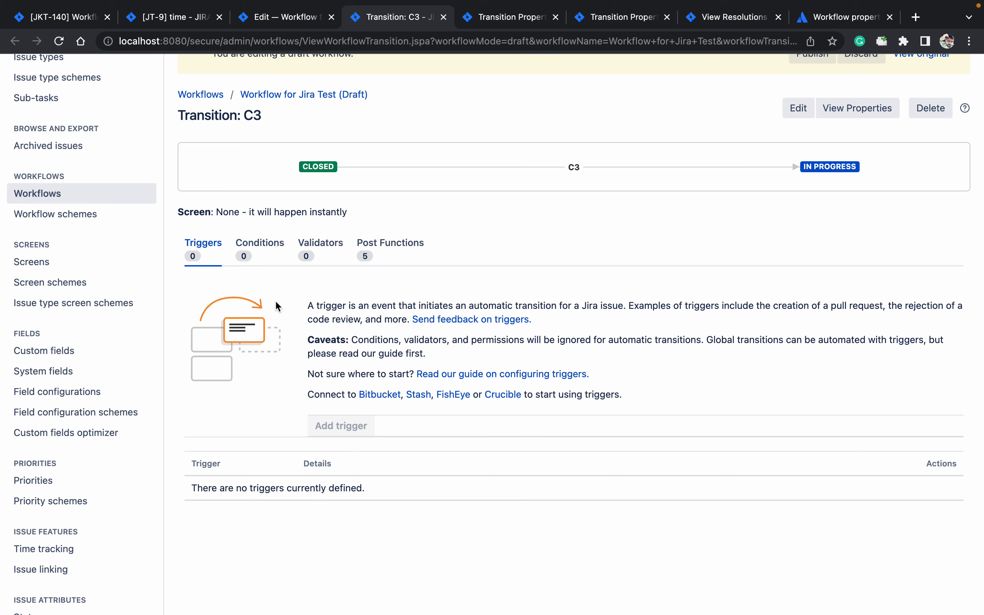
- Return to the workflow draft diagram and show the post functions of transition C3
{"action": "left_click", "coordinate": [285, 17]}
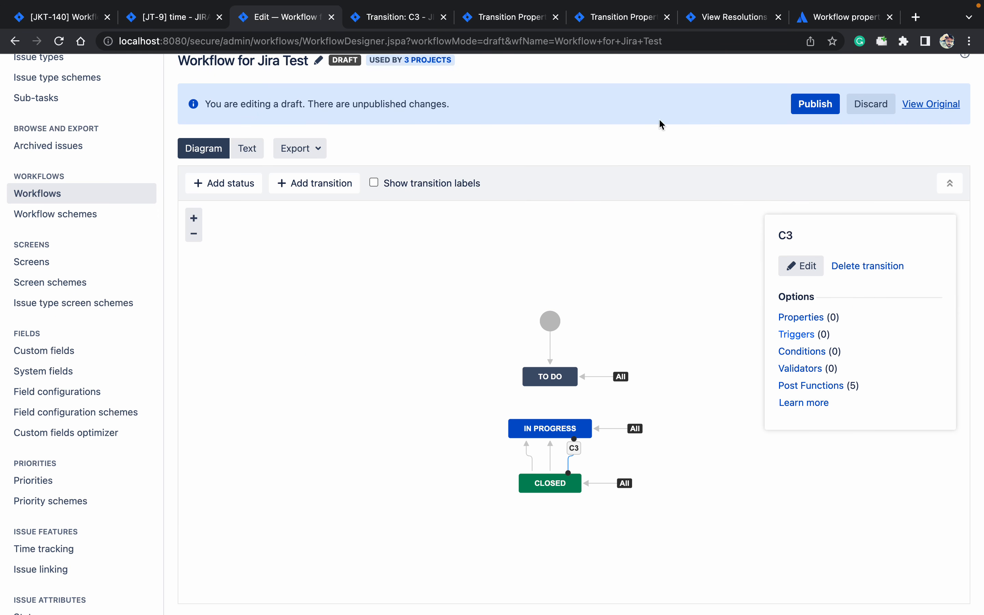
{"action": "left_click", "coordinate": [823, 387]}
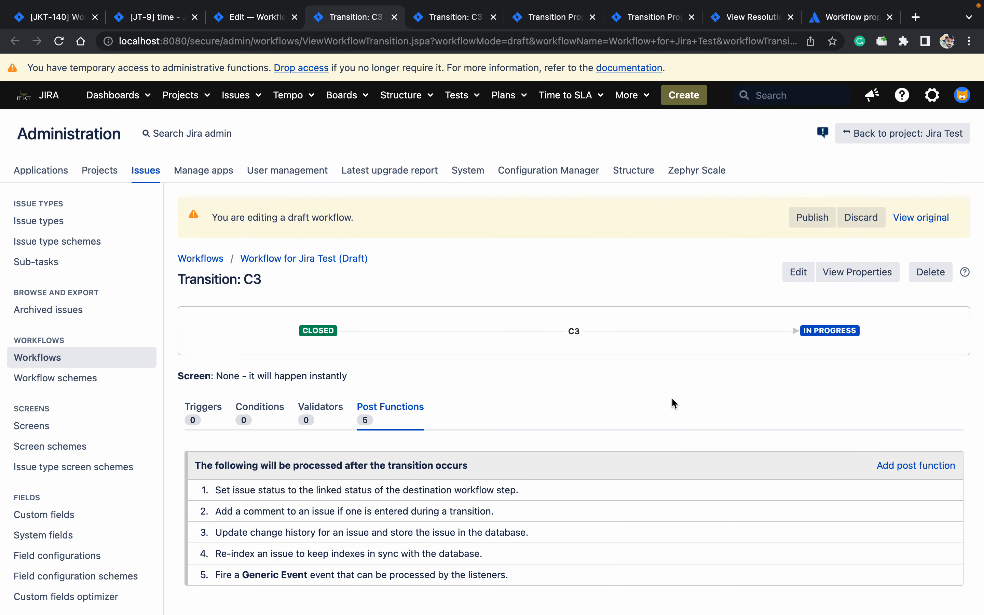
{"action": "scroll", "coordinate": [672, 397], "scroll_direction": "down", "scroll_amount": 3}
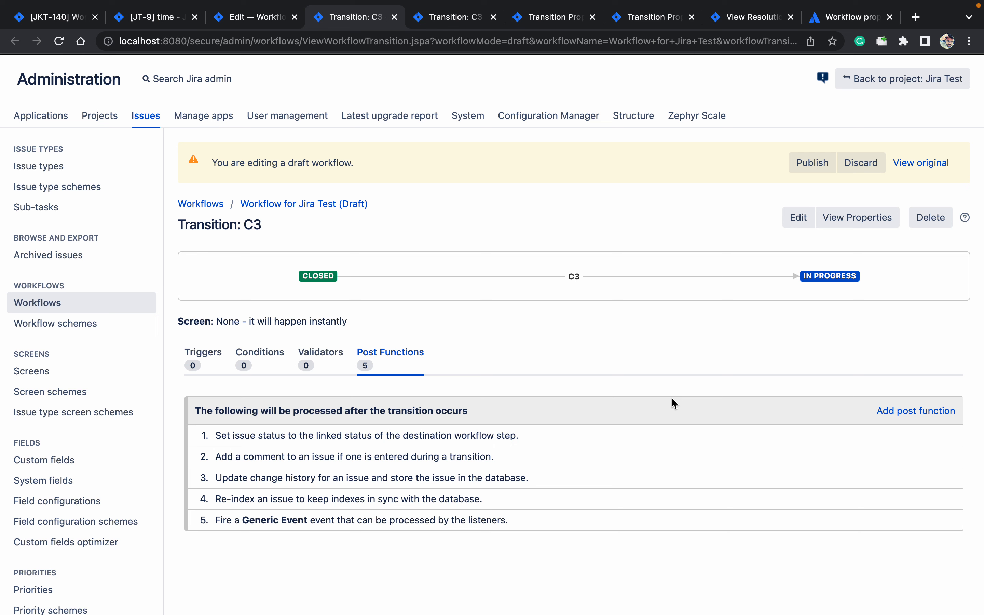
- Add a post function to transition C3, choosing the JWT "Add comment" type from the available functions
{"action": "left_click", "coordinate": [912, 415]}
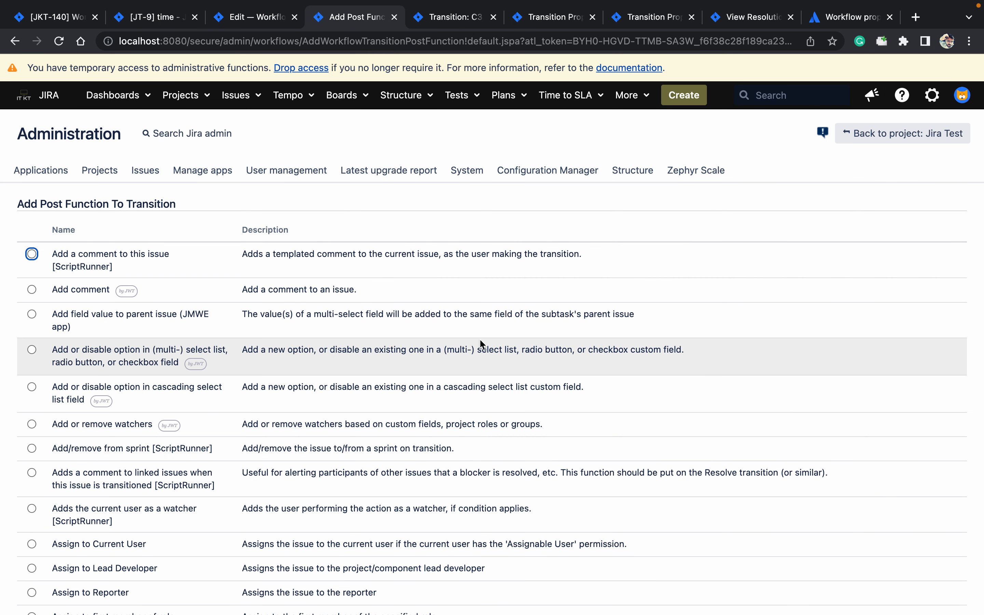
{"action": "left_click", "coordinate": [567, 221]}
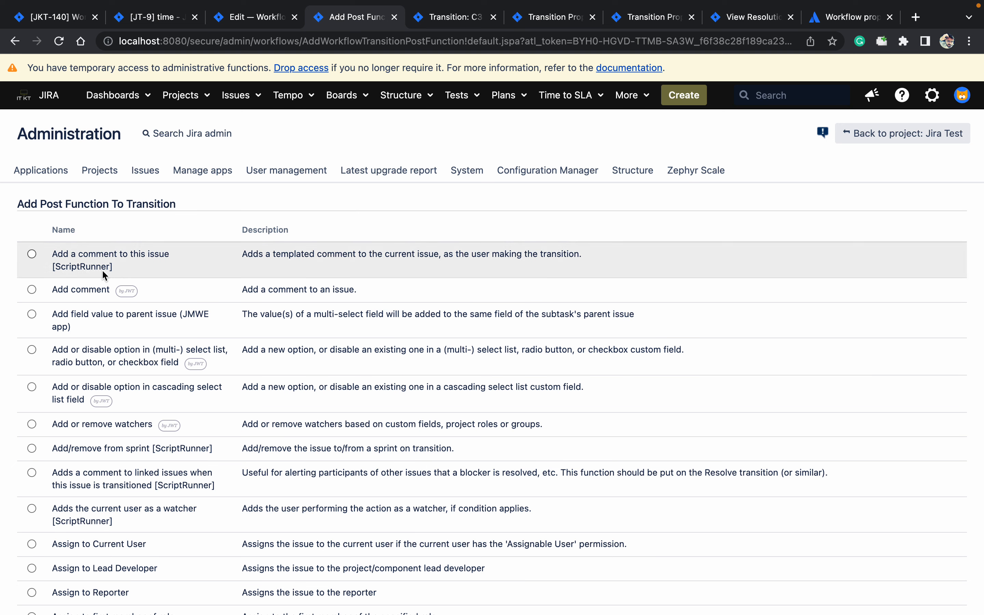
{"action": "left_click", "coordinate": [32, 257]}
{"action": "key", "text": "Down"}
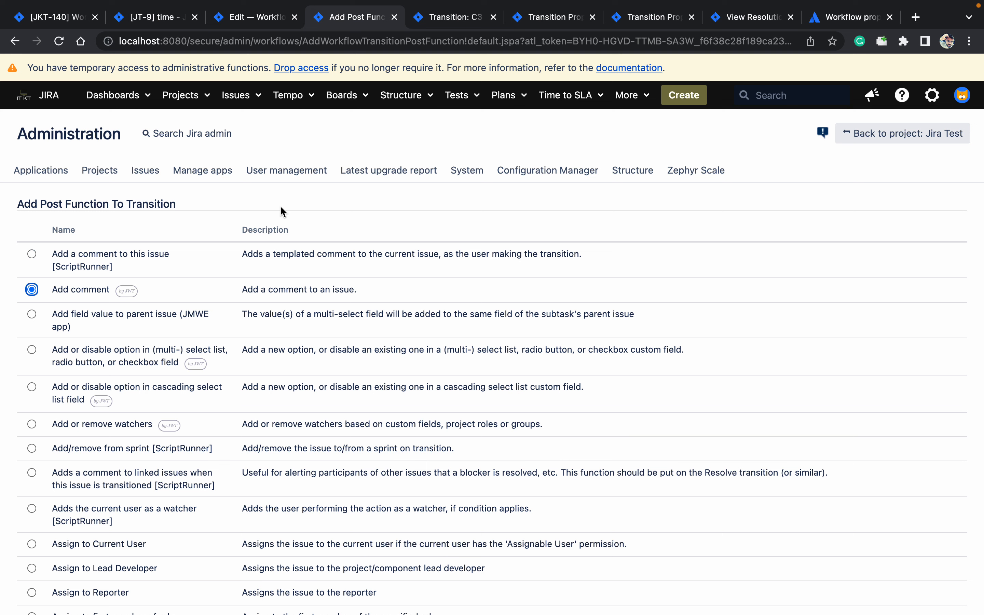
{"action": "key", "text": "Up"}
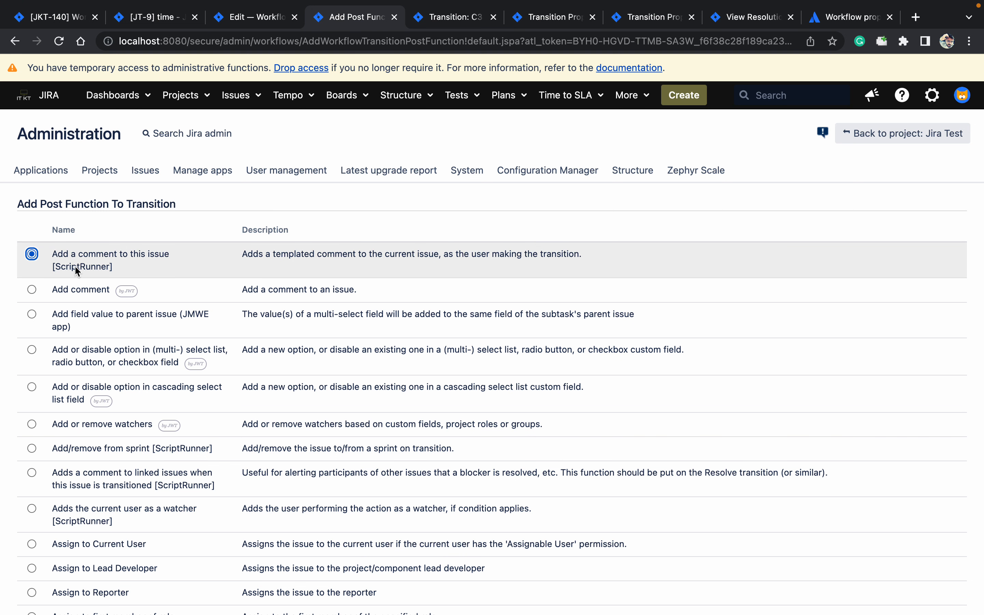
{"action": "left_click", "coordinate": [32, 289]}
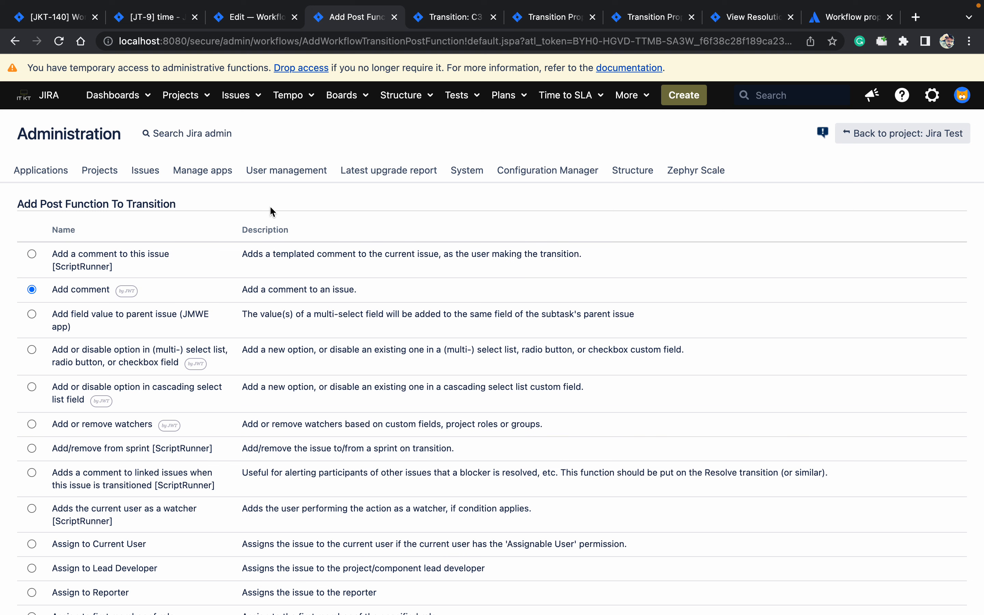
{"action": "scroll", "coordinate": [270, 205], "scroll_direction": "down", "scroll_amount": 8}
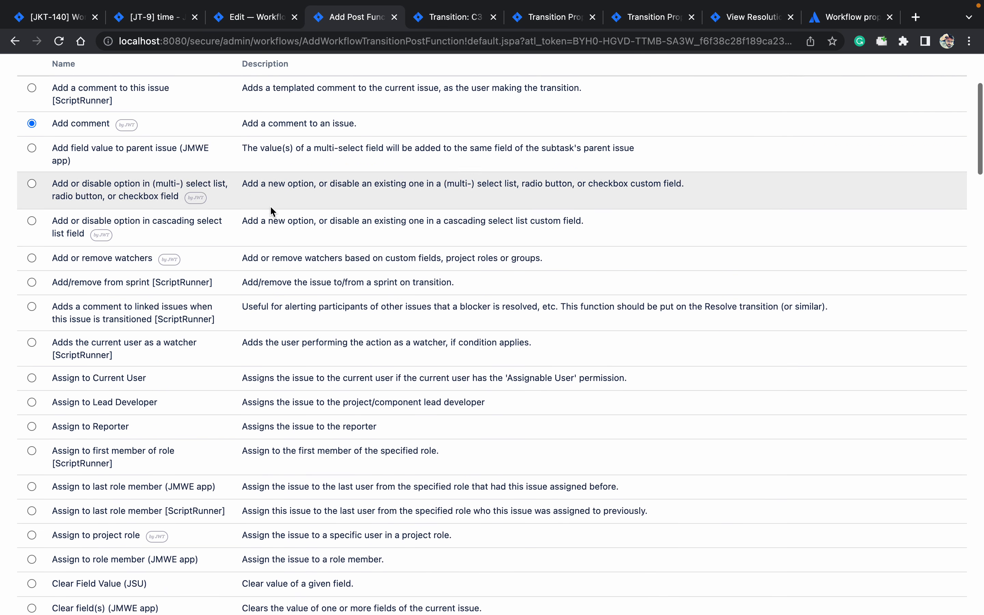
{"action": "scroll", "coordinate": [270, 205], "scroll_direction": "down", "scroll_amount": 16}
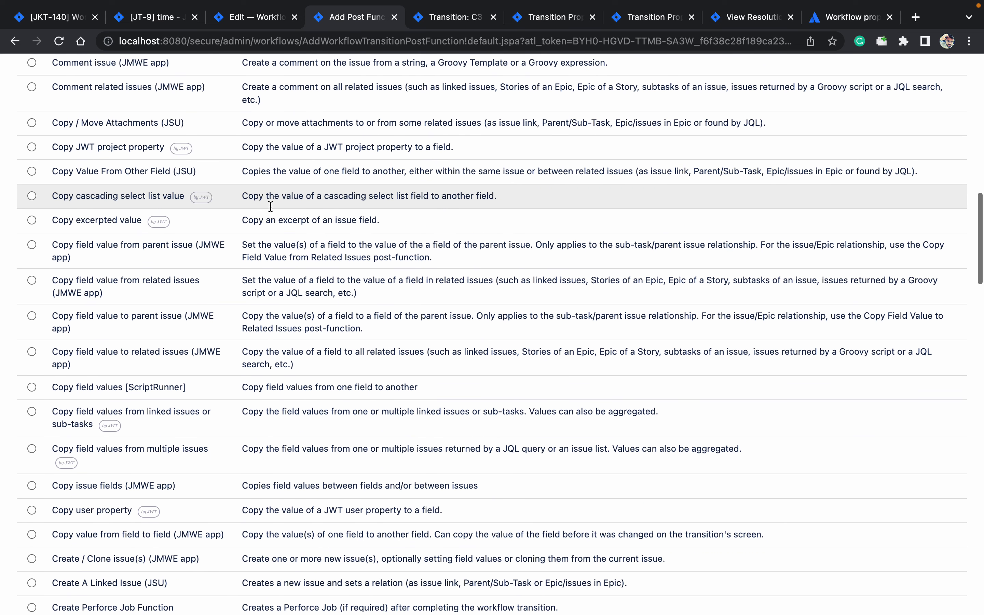
{"action": "scroll", "coordinate": [270, 206], "scroll_direction": "down", "scroll_amount": 16}
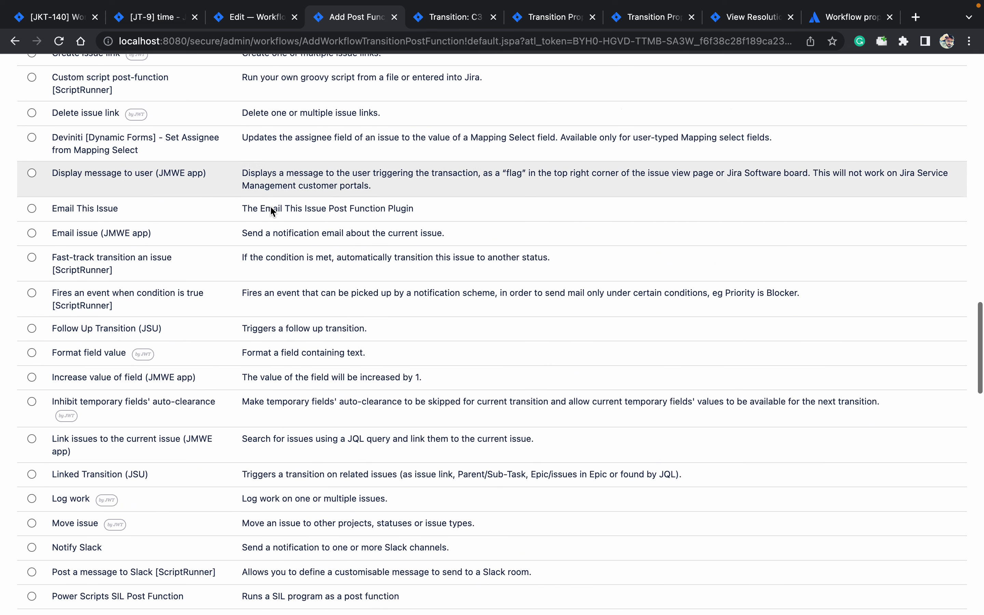
{"action": "scroll", "coordinate": [270, 205], "scroll_direction": "down", "scroll_amount": 16}
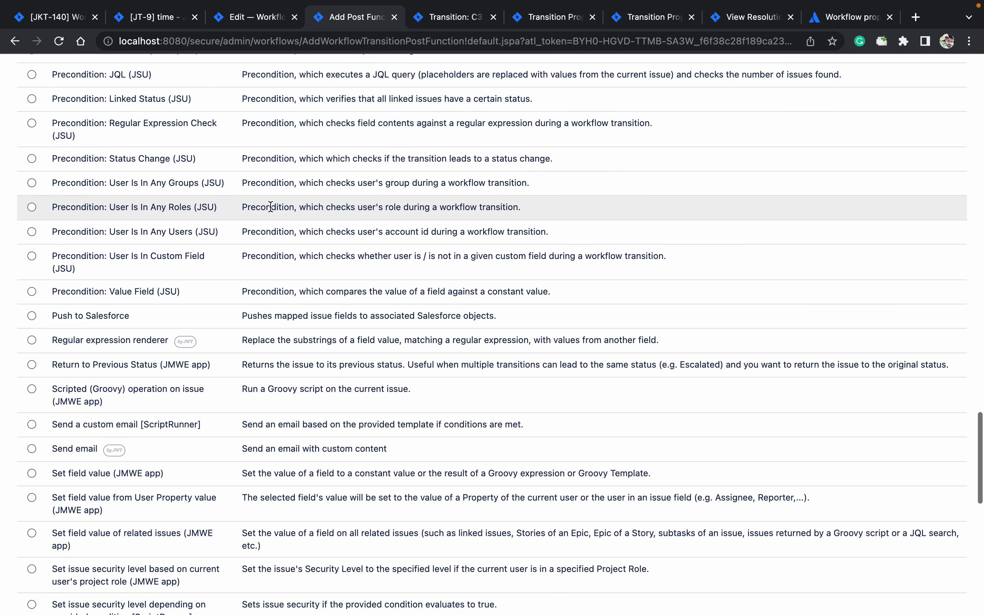
{"action": "scroll", "coordinate": [270, 206], "scroll_direction": "down", "scroll_amount": 12}
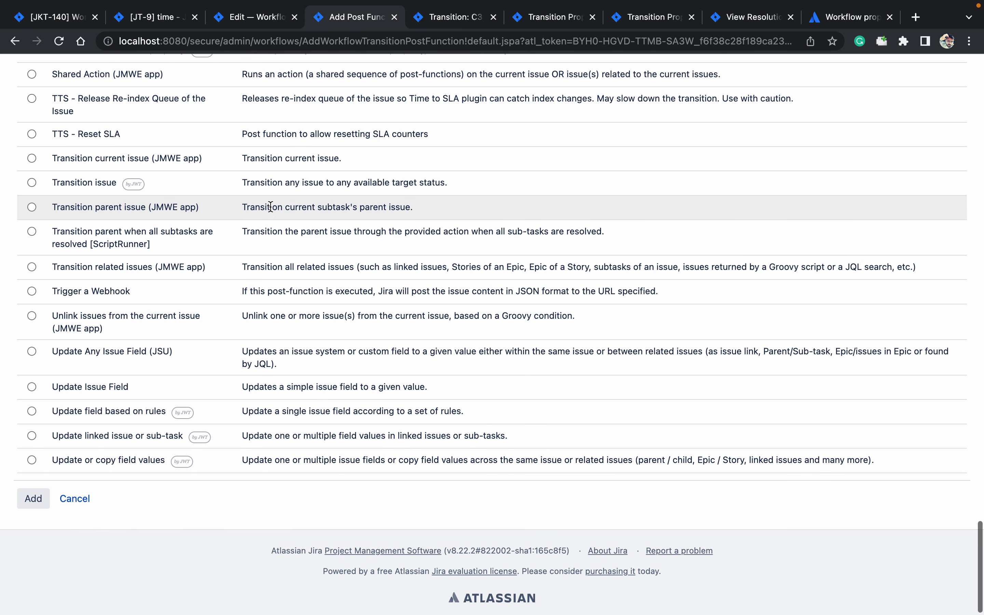
{"action": "left_click", "coordinate": [33, 494]}
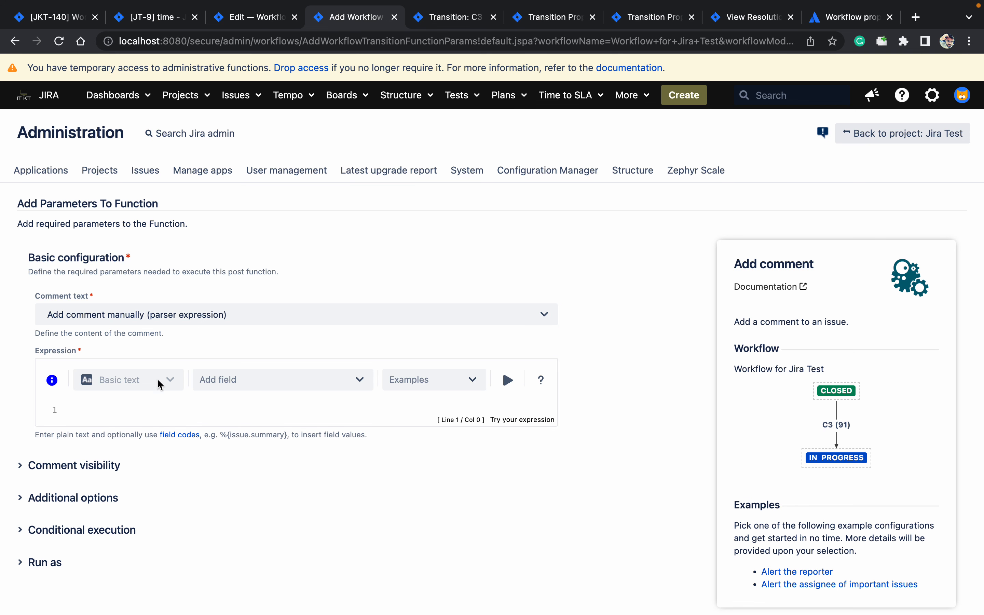
- Set the comment expression to "closed the ticket from workflow" and save the Add comment post function on C3
{"action": "type", "text": "closed the tick"}
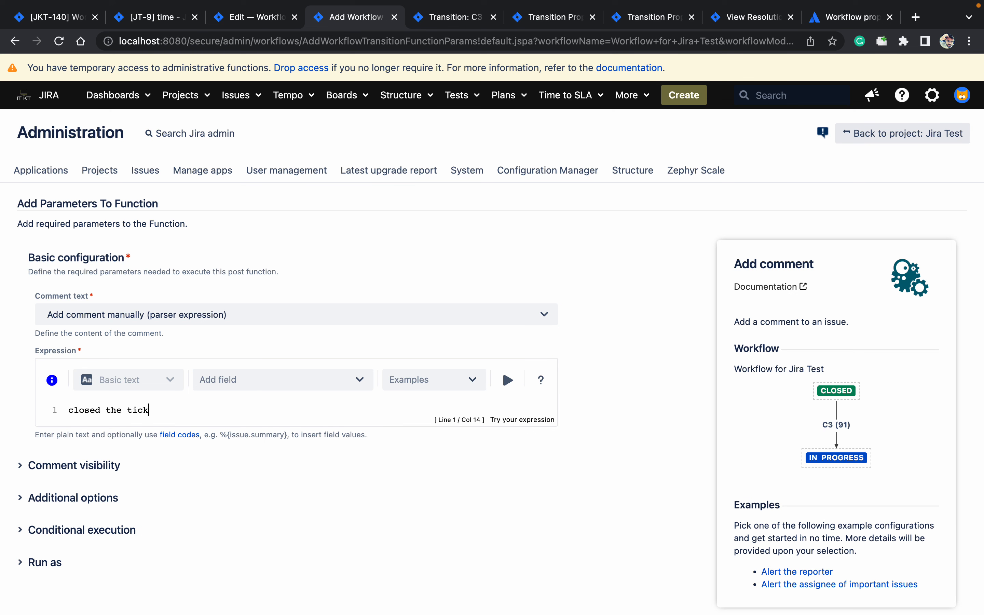
{"action": "type", "text": "et from workflow"}
{"action": "left_click", "coordinate": [616, 253]}
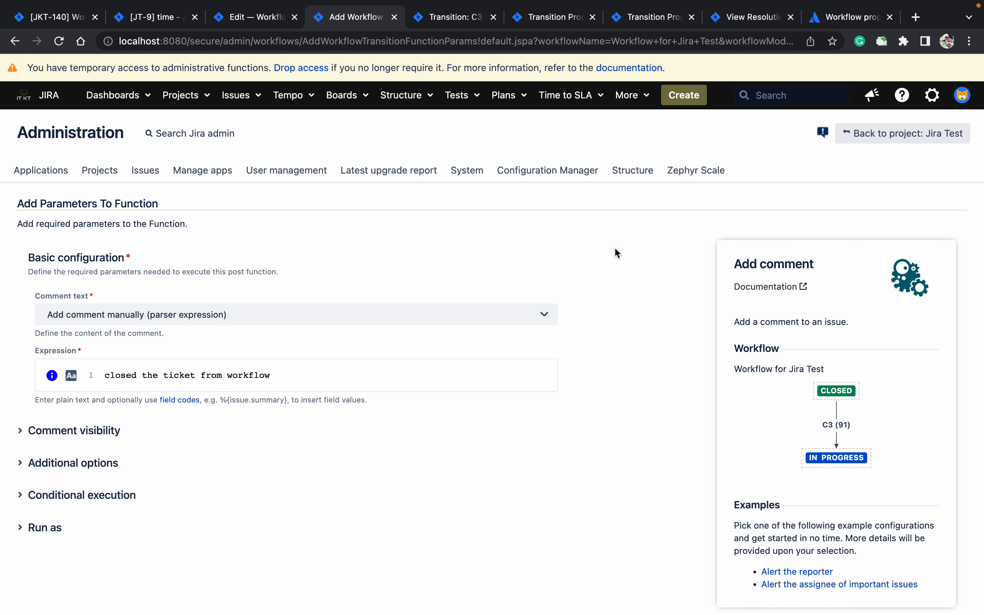
{"action": "scroll", "coordinate": [615, 247], "scroll_direction": "down", "scroll_amount": 5}
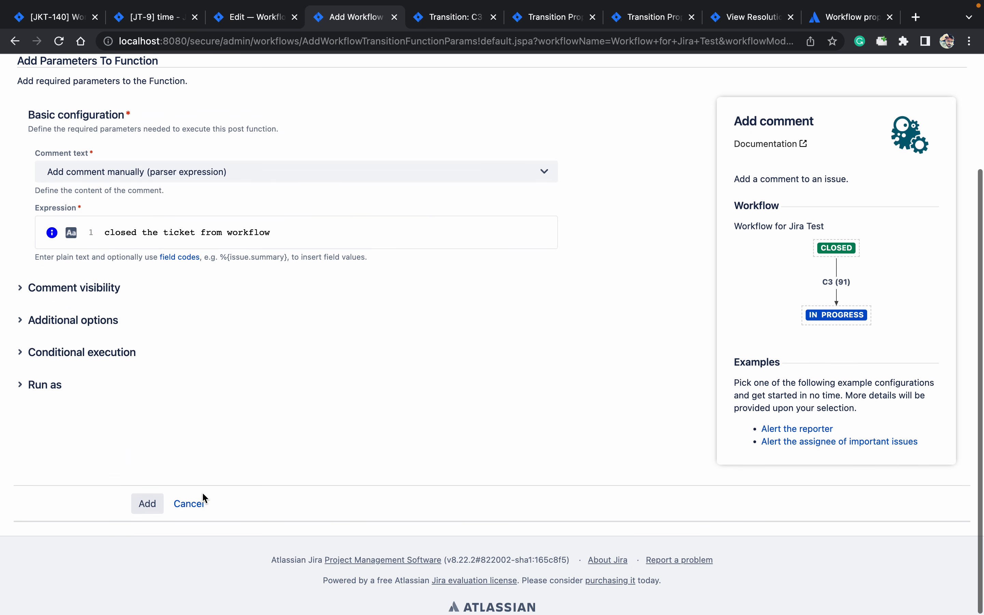
{"action": "left_click", "coordinate": [152, 506]}
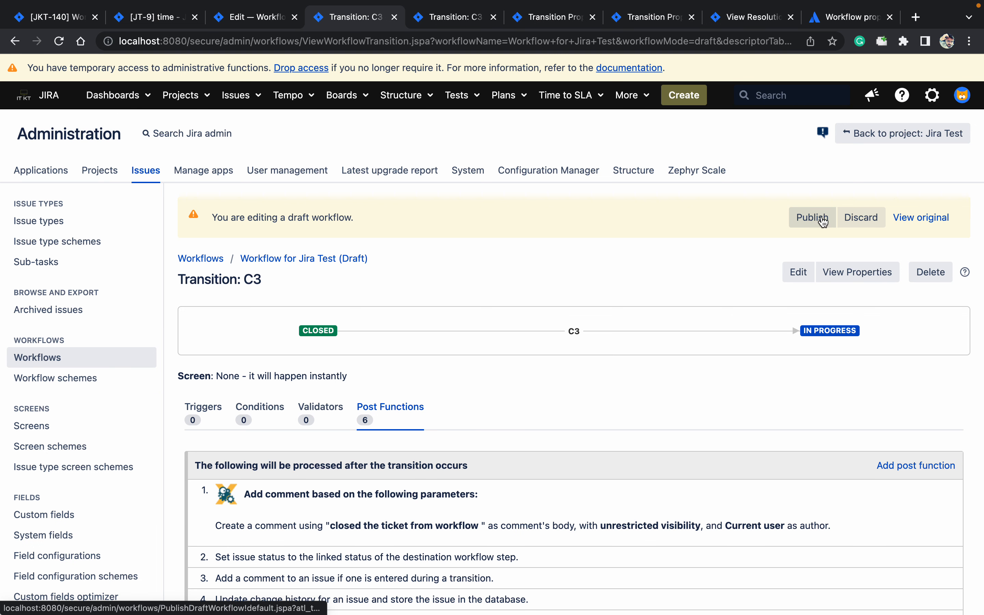
- Publish the Workflow for Jira Test draft with the C3 post function, without saving a backup copy
{"action": "left_click", "coordinate": [822, 220]}
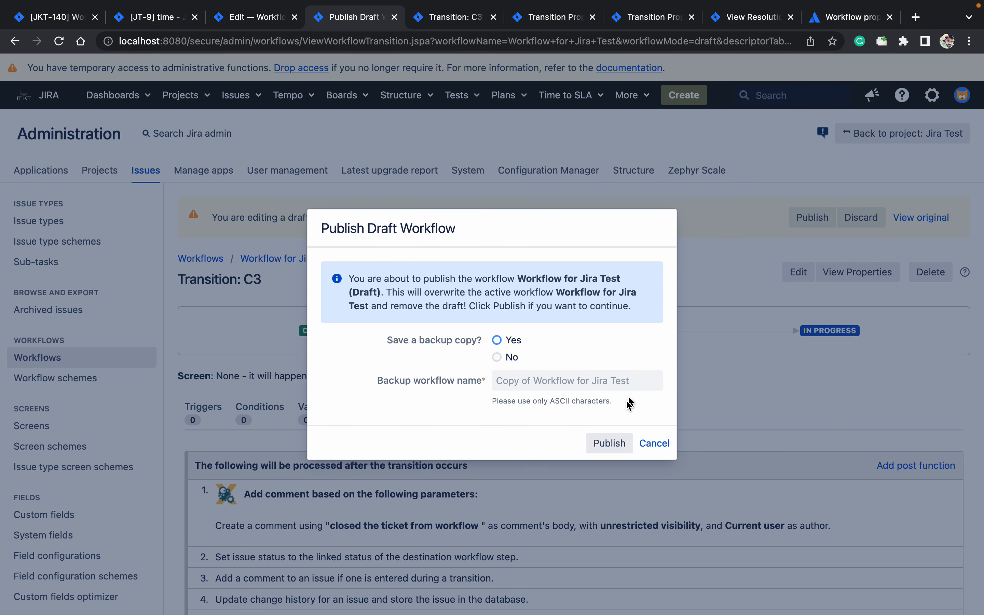
{"action": "left_click", "coordinate": [509, 360]}
{"action": "left_click", "coordinate": [610, 443]}
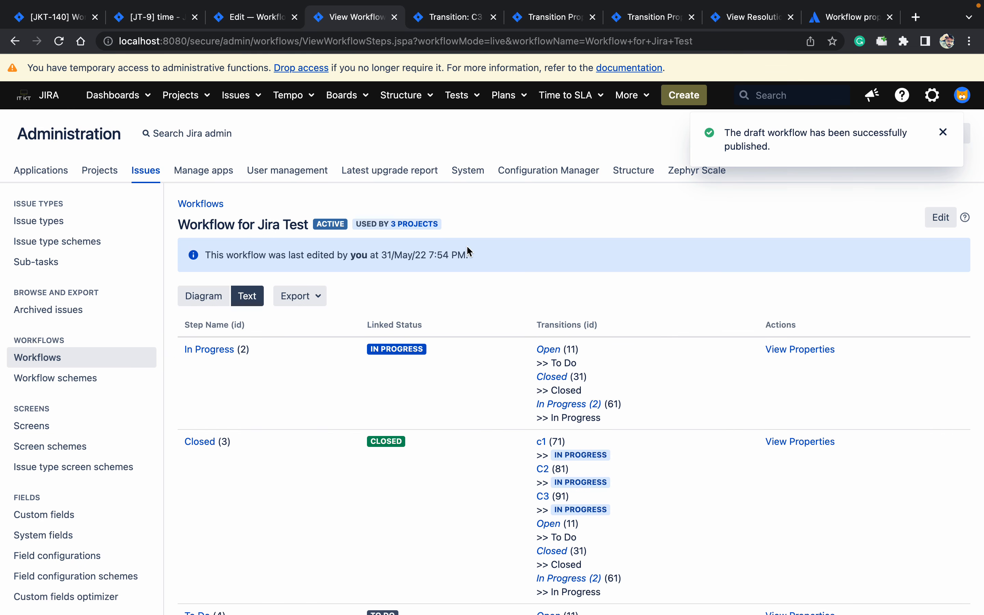
- Run transition C3 on issue JT-9 and check the issue's comments for the post function's comment
{"action": "left_click", "coordinate": [195, 25]}
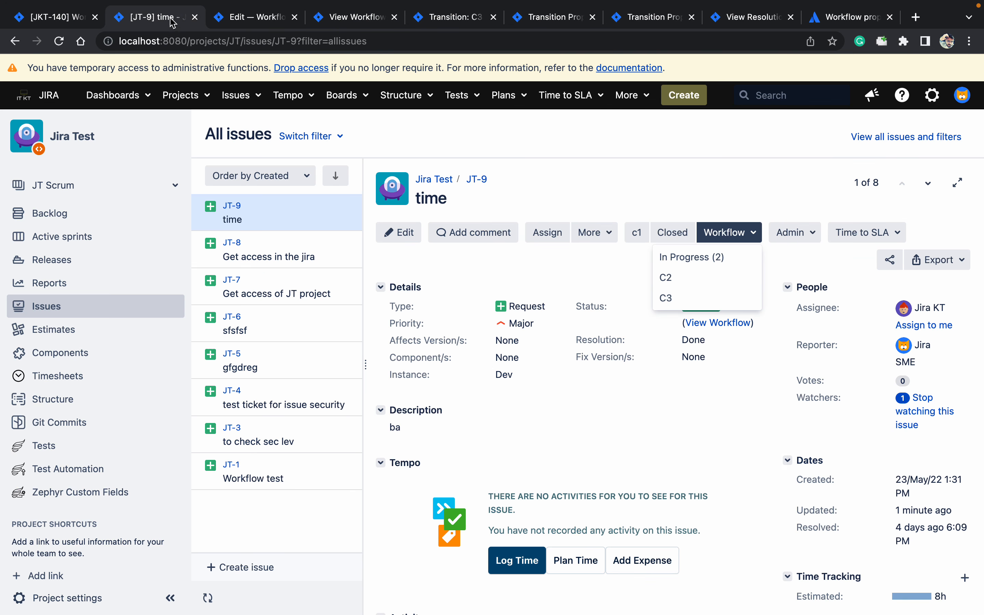
{"action": "left_click", "coordinate": [673, 302]}
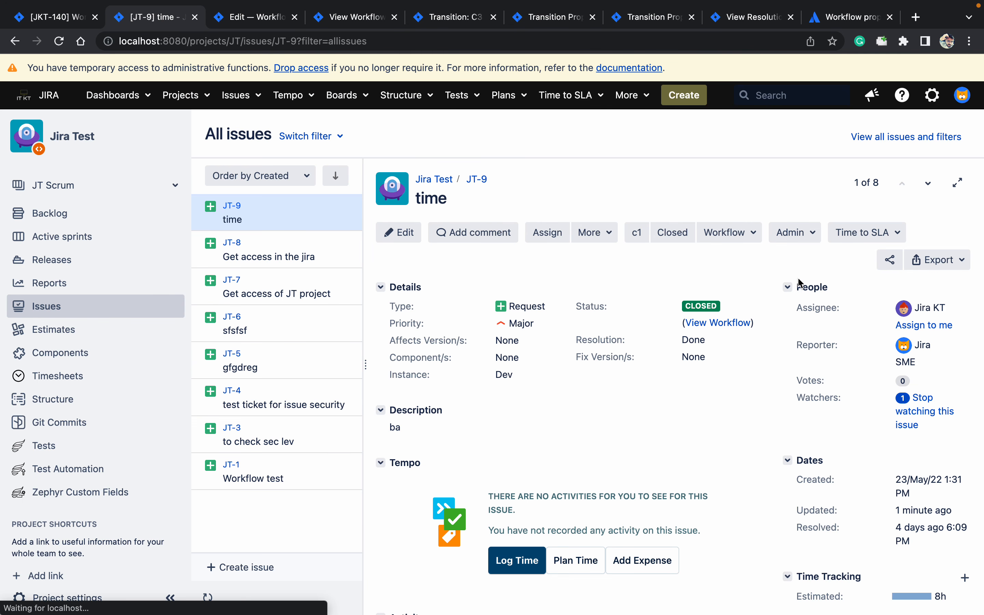
{"action": "scroll", "coordinate": [761, 159], "scroll_direction": "down", "scroll_amount": 6}
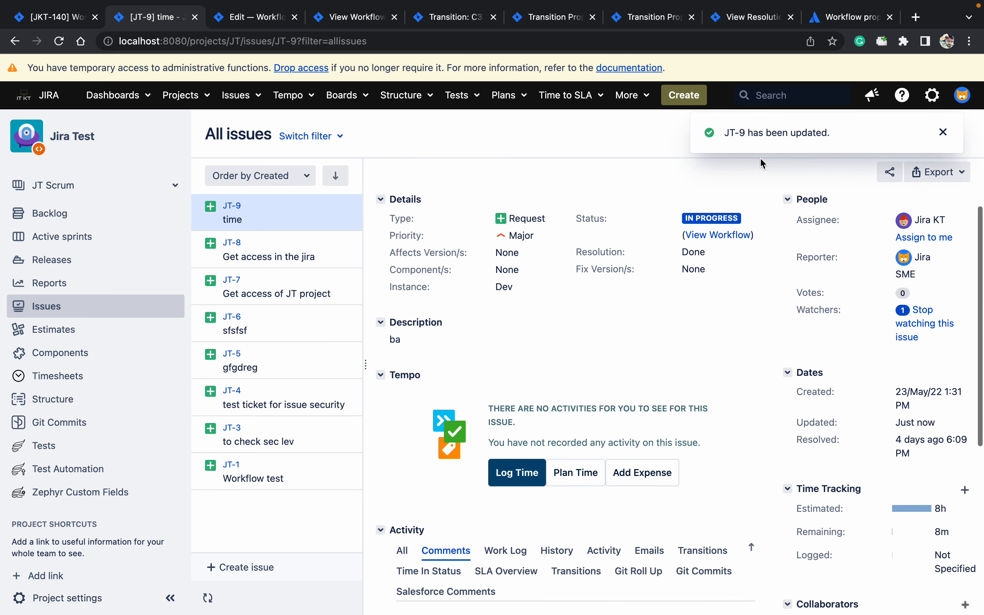
{"action": "scroll", "coordinate": [763, 163], "scroll_direction": "down", "scroll_amount": 4}
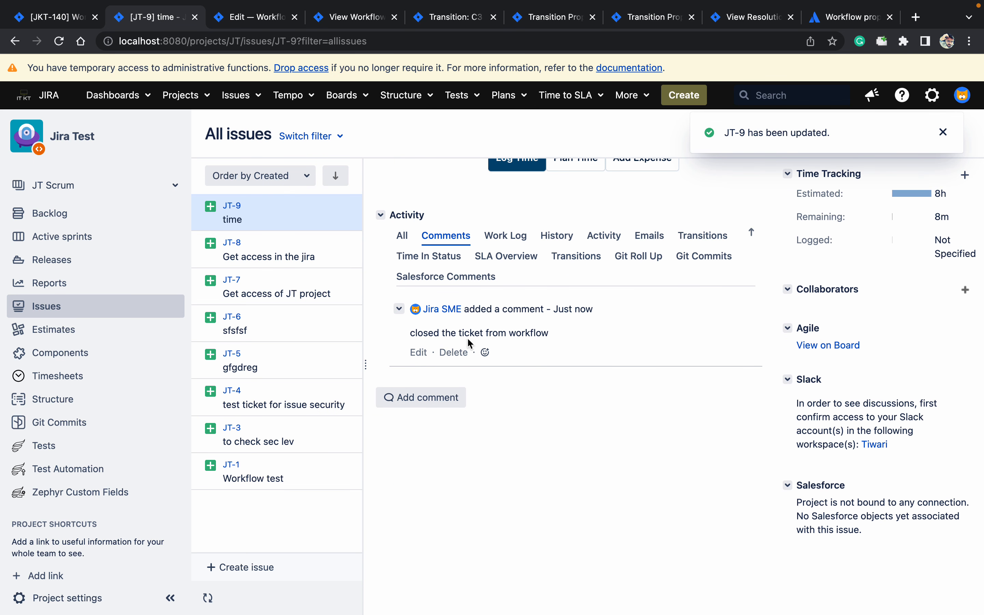